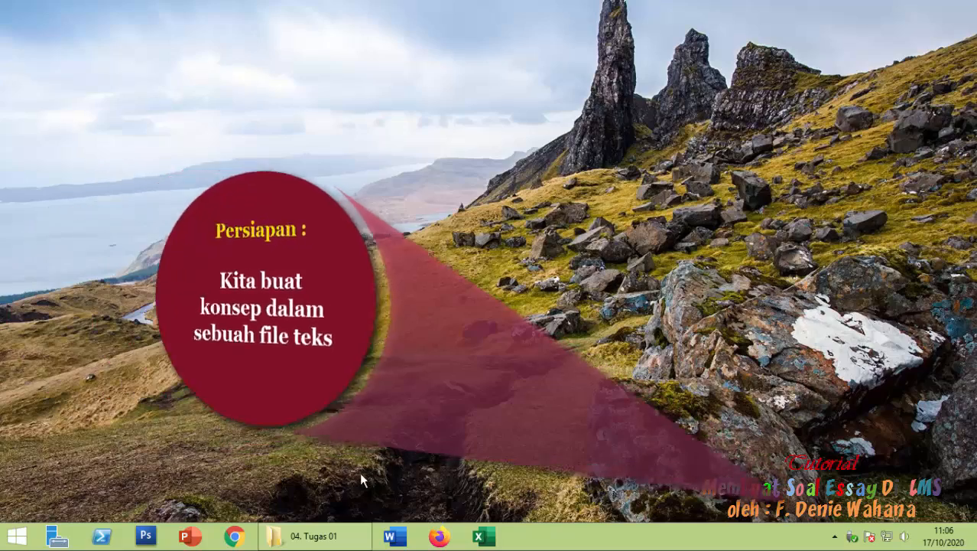
- Bring up the 04. Tugas 01 folder and widen the Name column to show the full file names
mouse_move(350, 543)
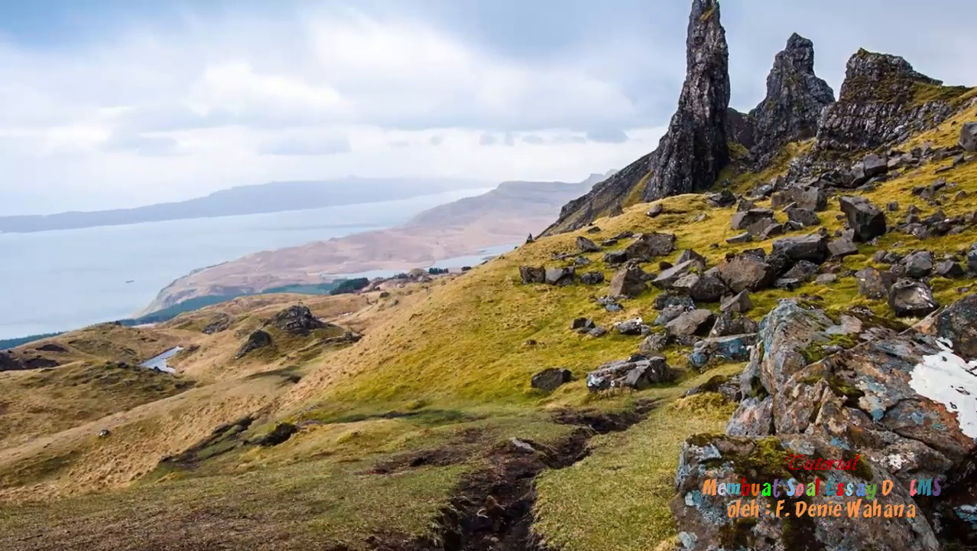
left_click(350, 542)
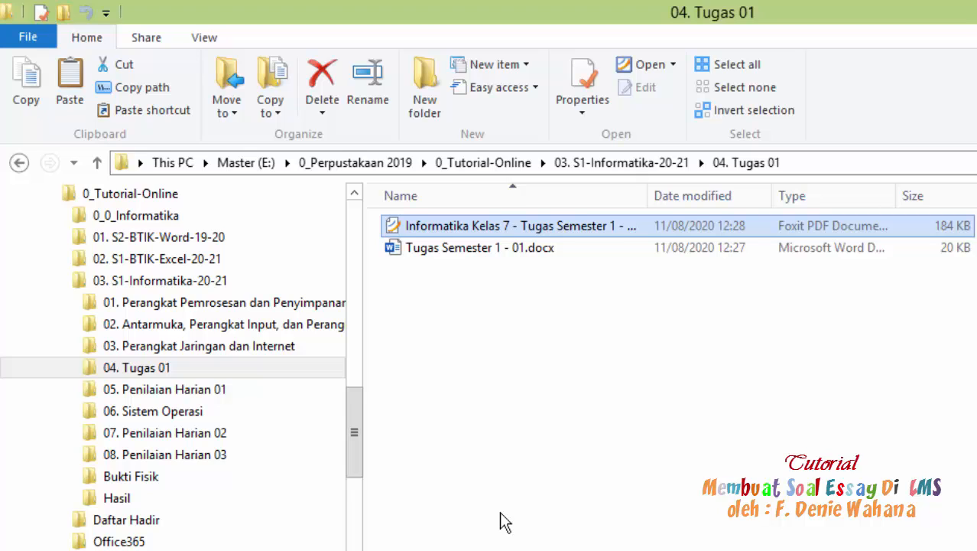
left_click(438, 256)
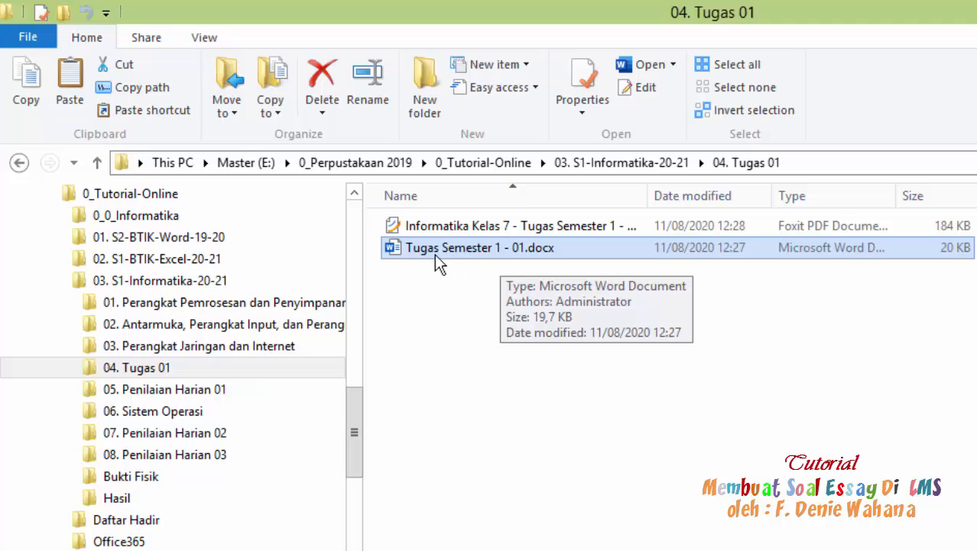
left_click(620, 228)
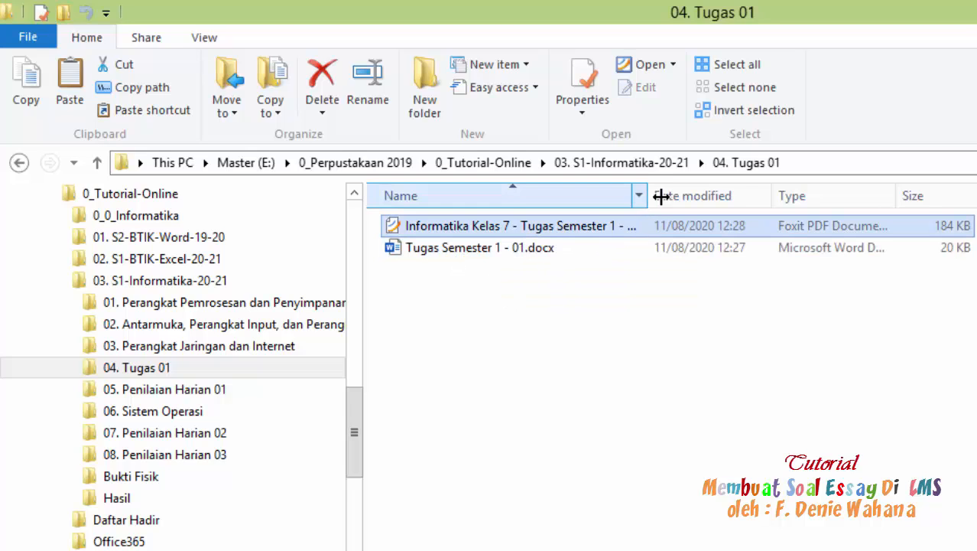
left_click_drag(661, 196, 757, 196)
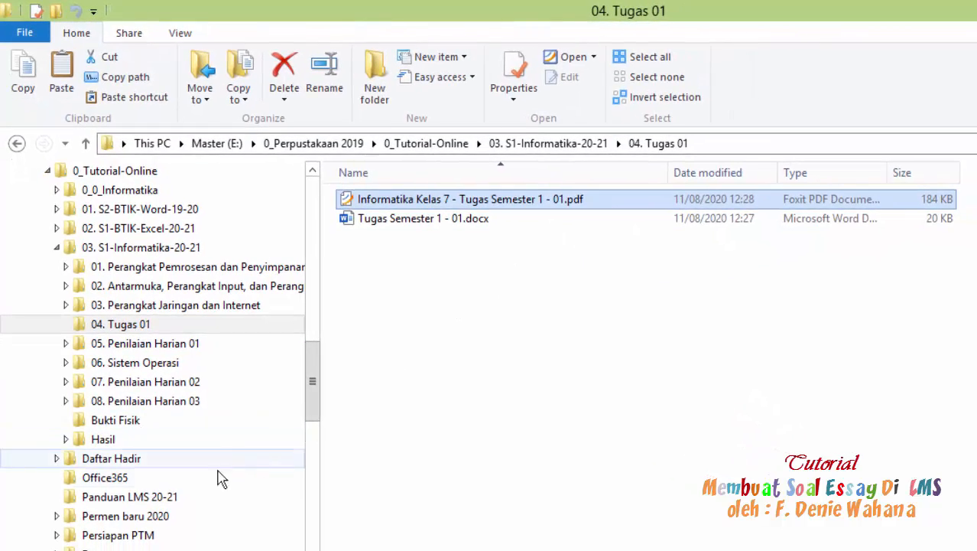
- Locate Panduan Mengerjakan Soal Essay di LMS.pdf in Panduan LMS 20-21, and open Tugas Semester 1 - 01.docx from 04. Tugas 01
left_click(179, 499)
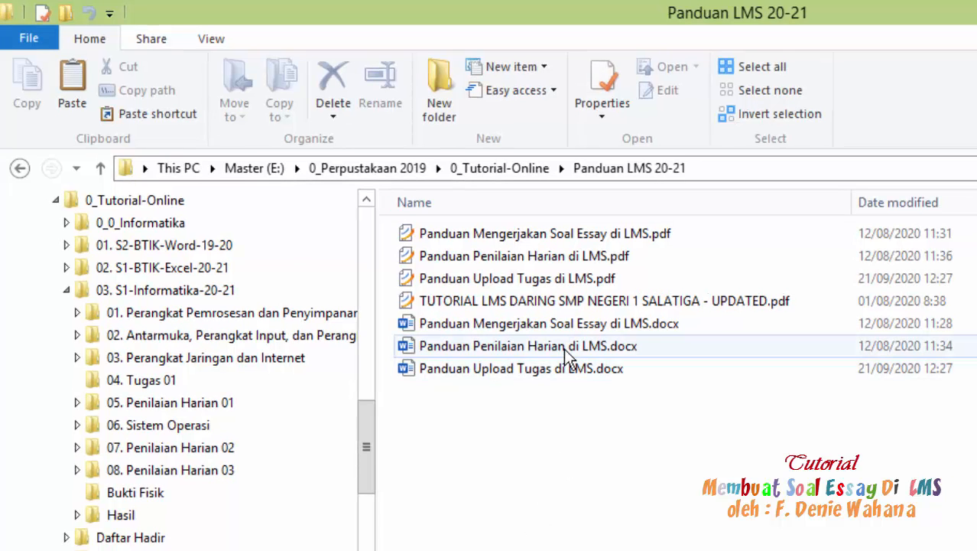
left_click(550, 234)
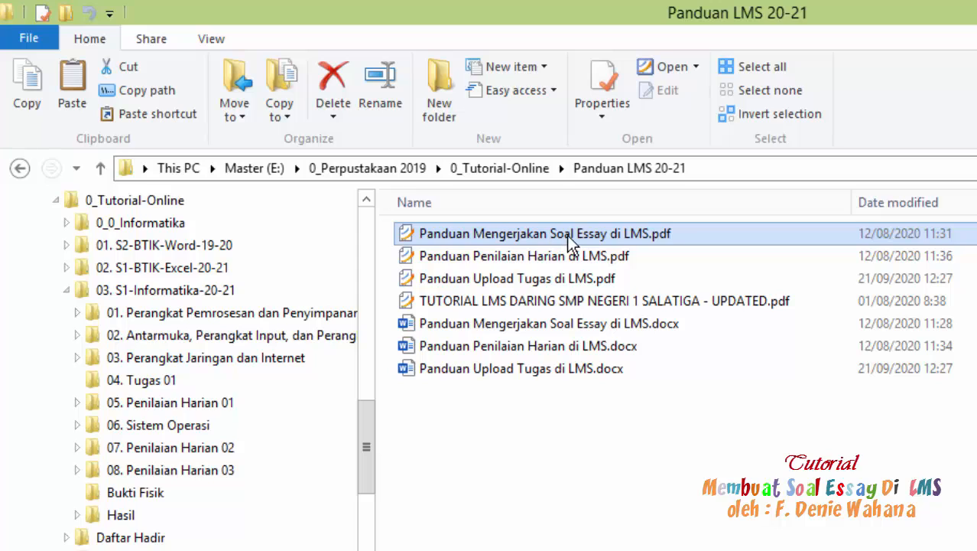
left_click(176, 381)
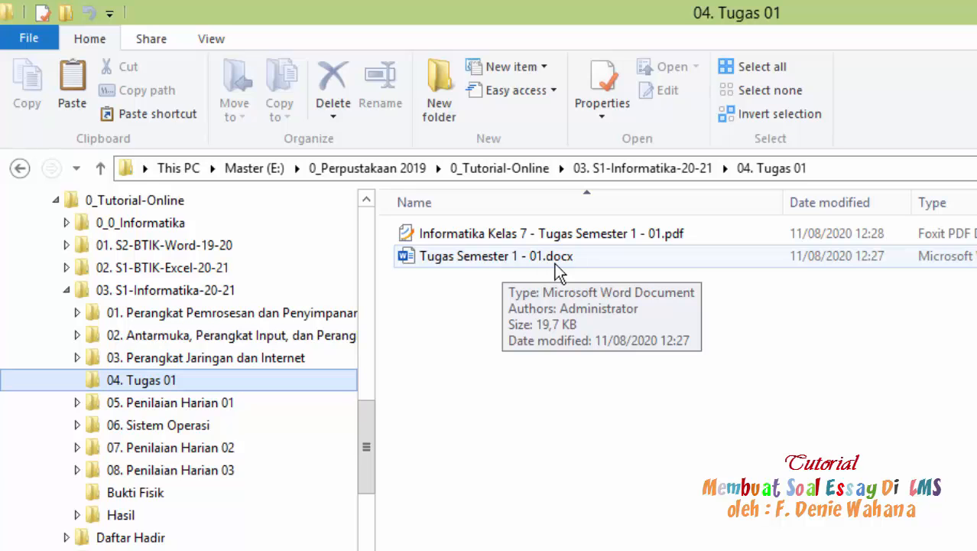
double_click(582, 263)
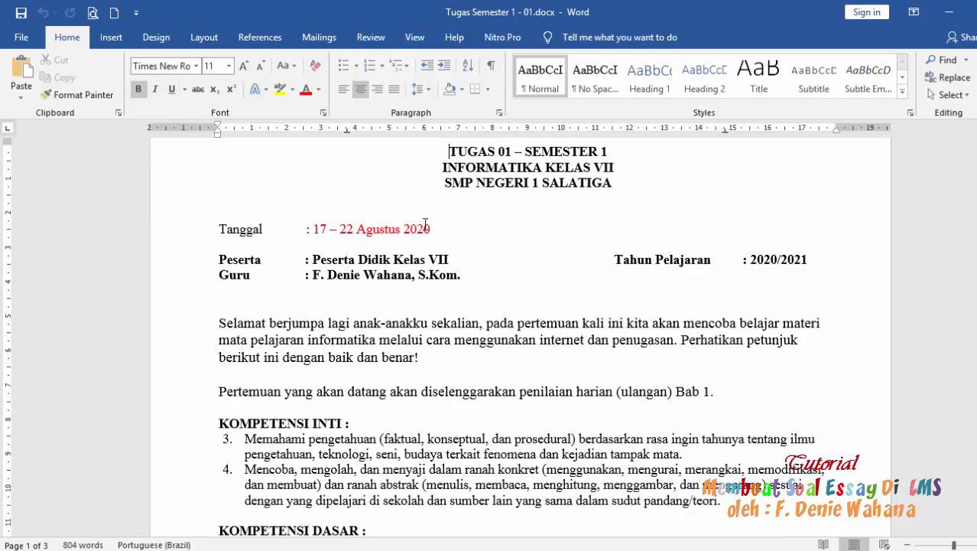
- Review the assignment's opening greeting and highlight the sentence announcing the Bab 1 daily assessment
scroll(425, 222, "down", 2)
scroll(425, 222, "up", 1)
left_click(205, 341)
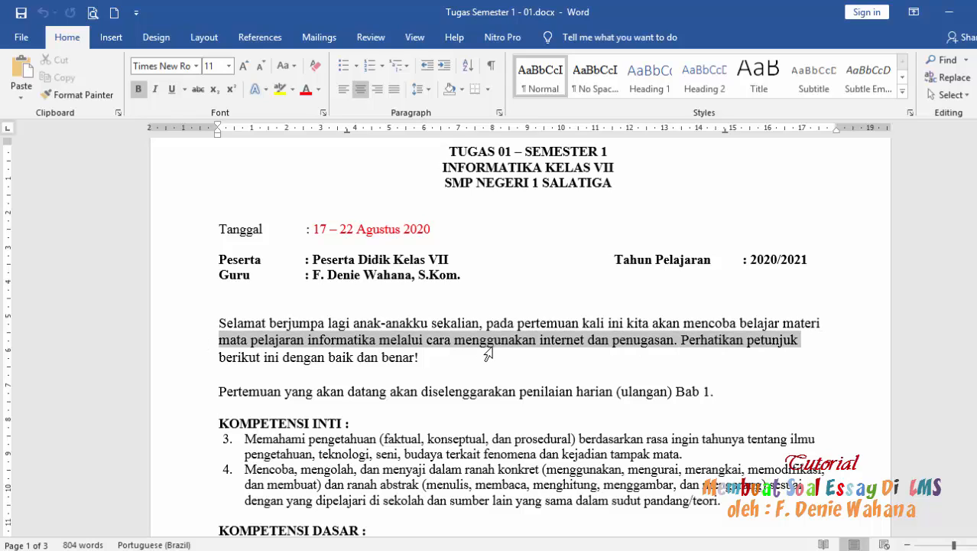
left_click(556, 378)
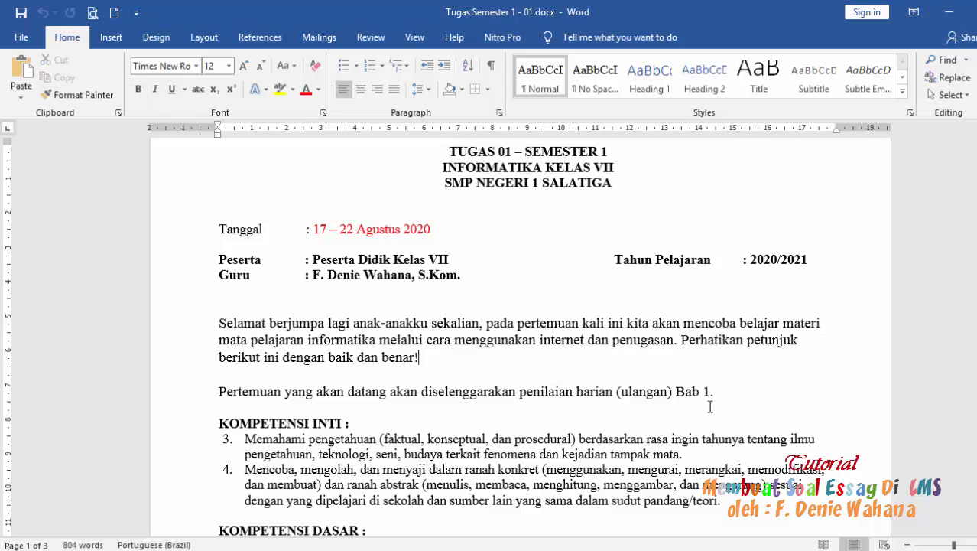
left_click_drag(721, 396, 218, 398)
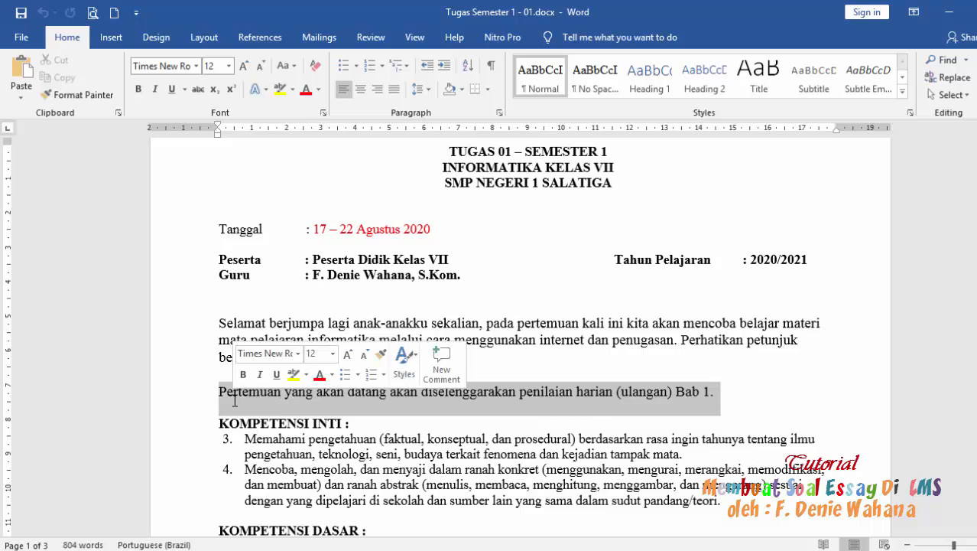
- Review the KOMPETENSI INTI, KOMPETENSI DASAR and MATERI POKOK sections, highlighting each one in turn
scroll(293, 409, "down", 1)
scroll(293, 409, "down", 1)
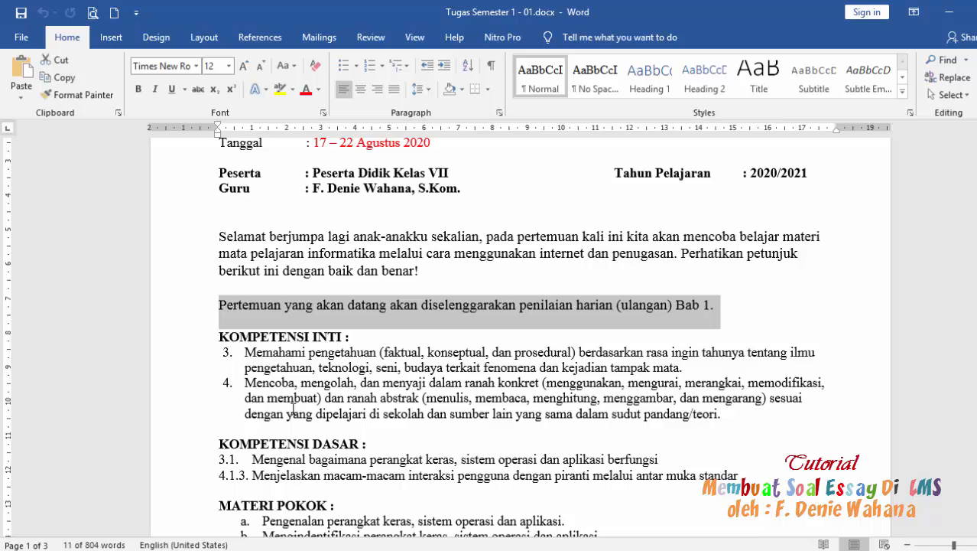
scroll(347, 398, "down", 1)
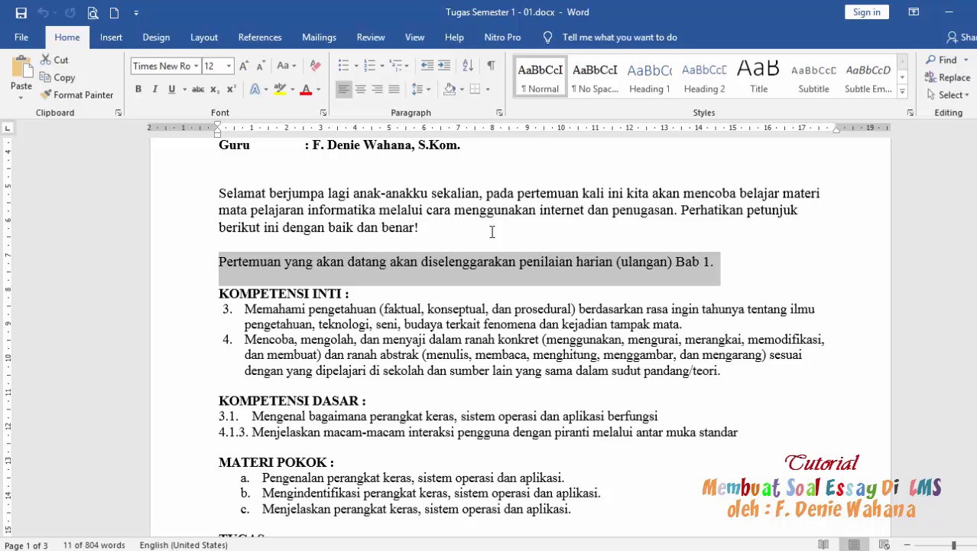
mouse_move(222, 291)
left_mouse_down()
mouse_move(405, 324)
mouse_move(489, 371)
left_mouse_up()
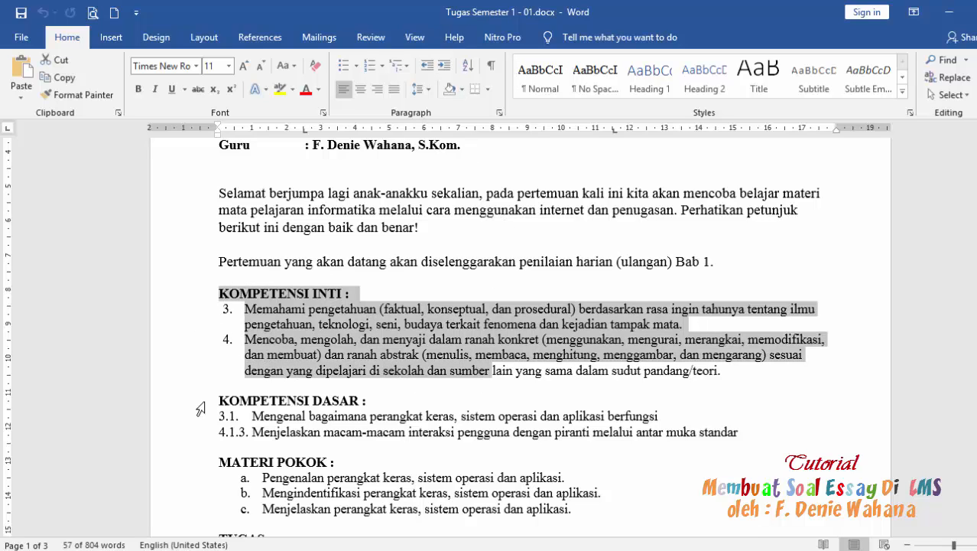
left_click_drag(220, 401, 455, 432)
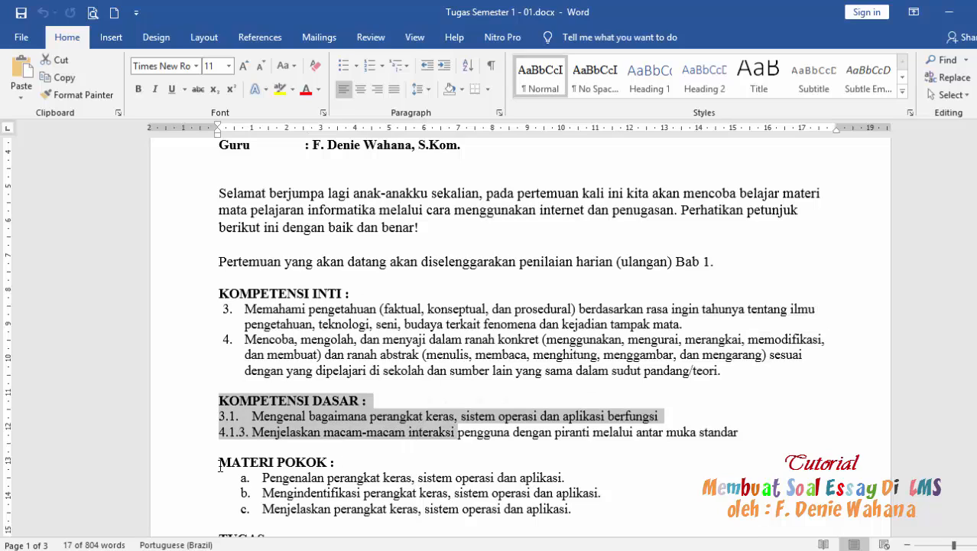
left_click_drag(219, 462, 451, 492)
- Highlight the TUGAS section from its heading through question 4 and review its instructions and questions
scroll(449, 489, "down", 2)
scroll(449, 489, "down", 6)
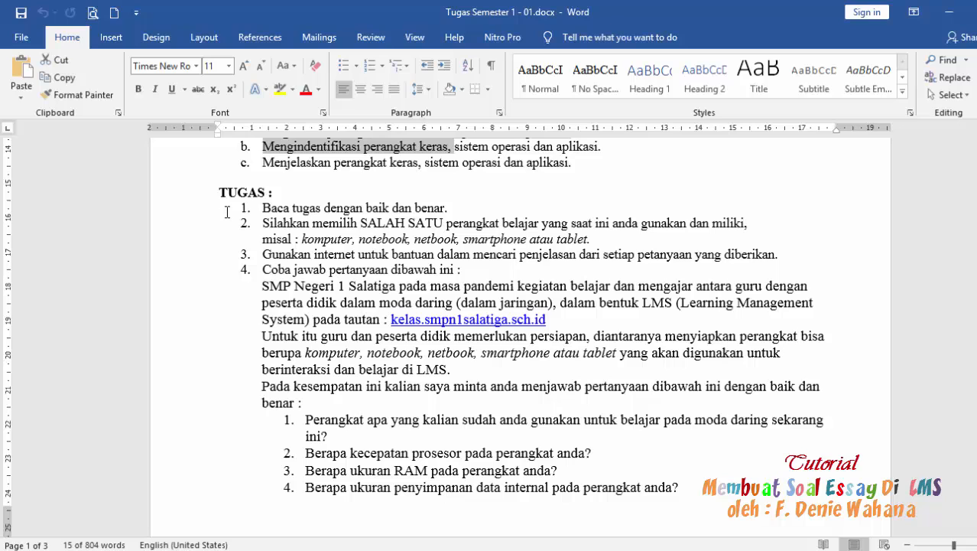
left_click_drag(222, 192, 681, 497)
scroll(681, 497, "down", 2)
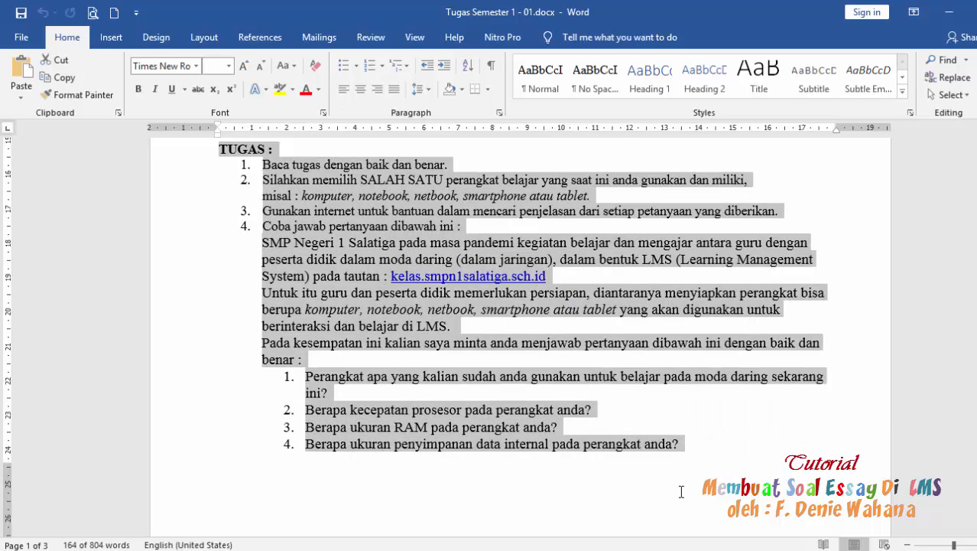
scroll(681, 497, "up", 1)
scroll(442, 331, "down", 4)
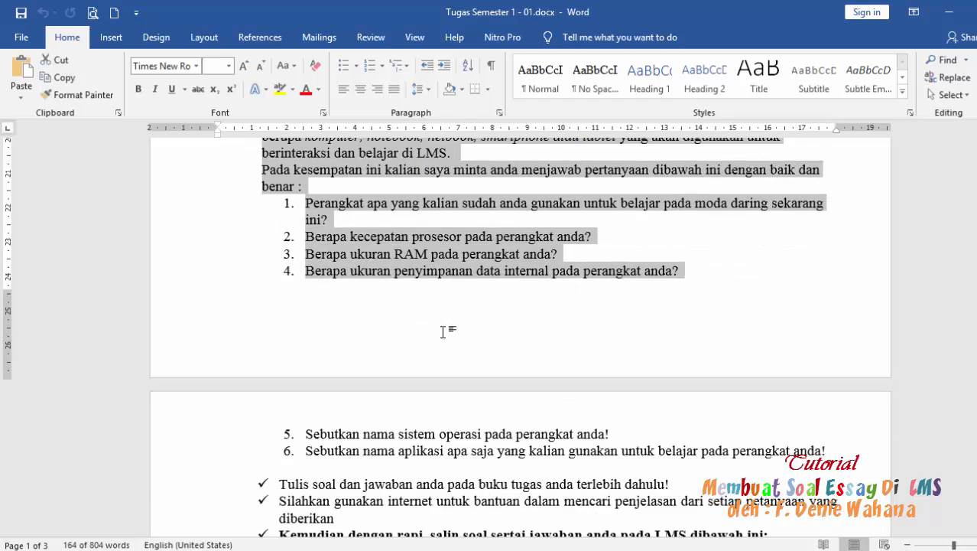
- Review questions 5 and 6 with the closing instructions, and highlight the FEEDBACK JAWABAN heading
scroll(442, 330, "down", 6)
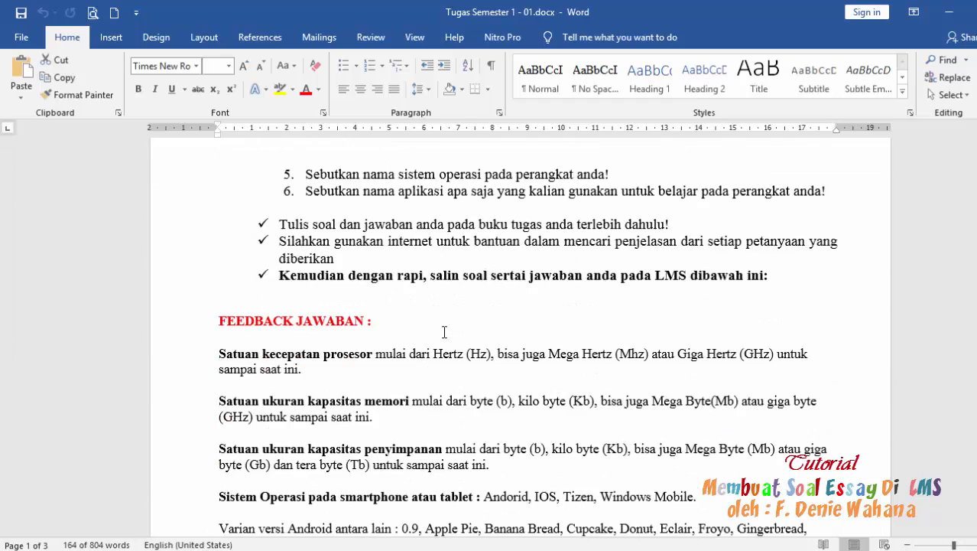
scroll(444, 332, "down", 1)
scroll(444, 332, "up", 1)
left_click_drag(376, 322, 238, 328)
scroll(312, 374, "down", 1)
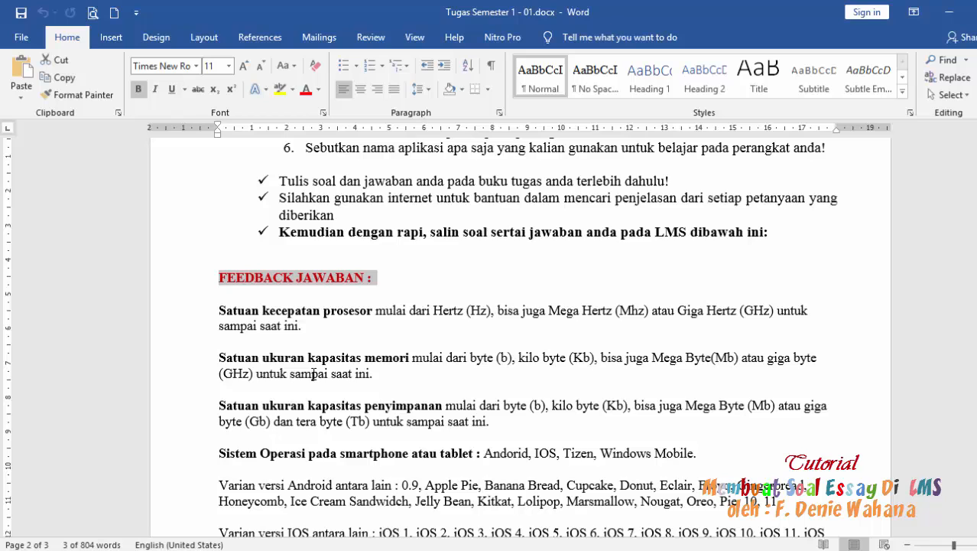
- Review question 1 about the learning device and highlight the matching device examples in the introductory paragraph
scroll(313, 374, "up", 1)
scroll(313, 374, "up", 6)
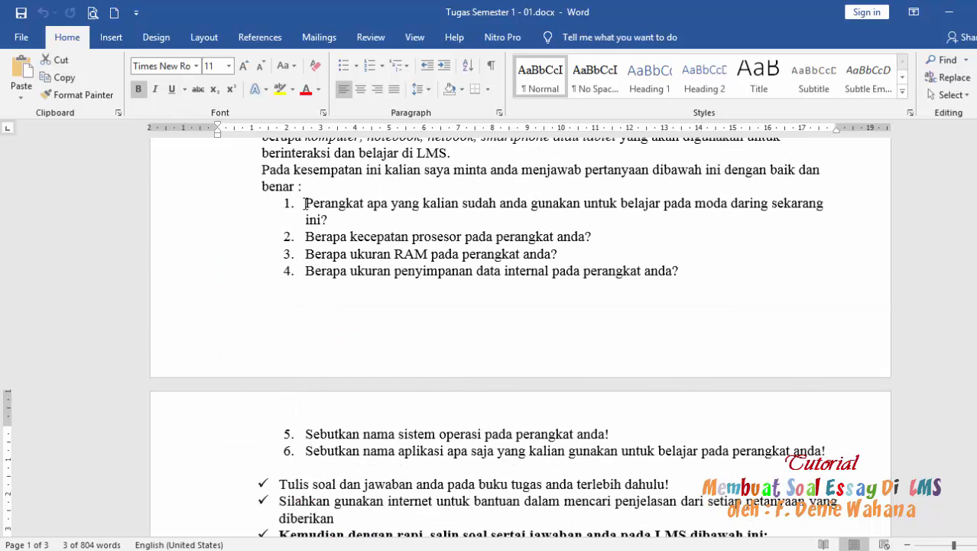
left_click_drag(307, 203, 364, 216)
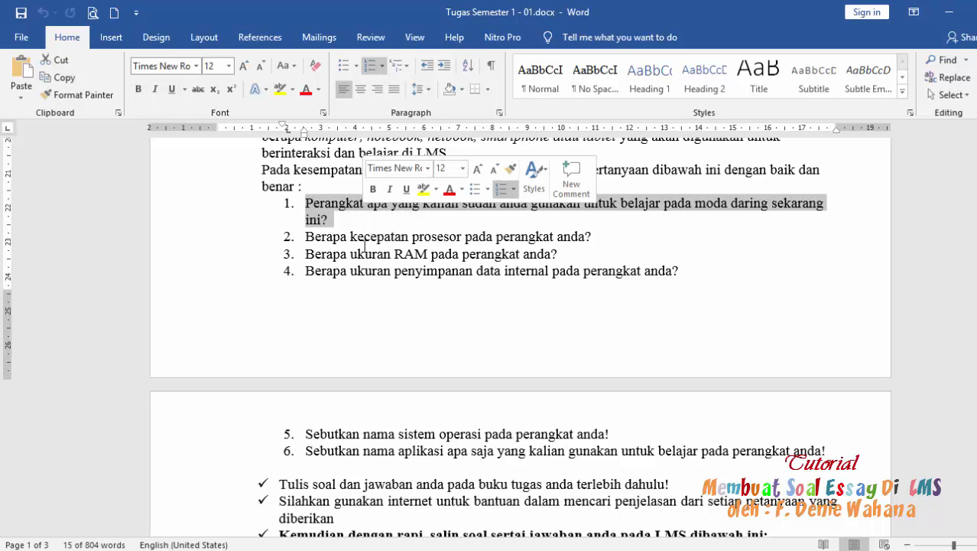
scroll(393, 413, "down", 4)
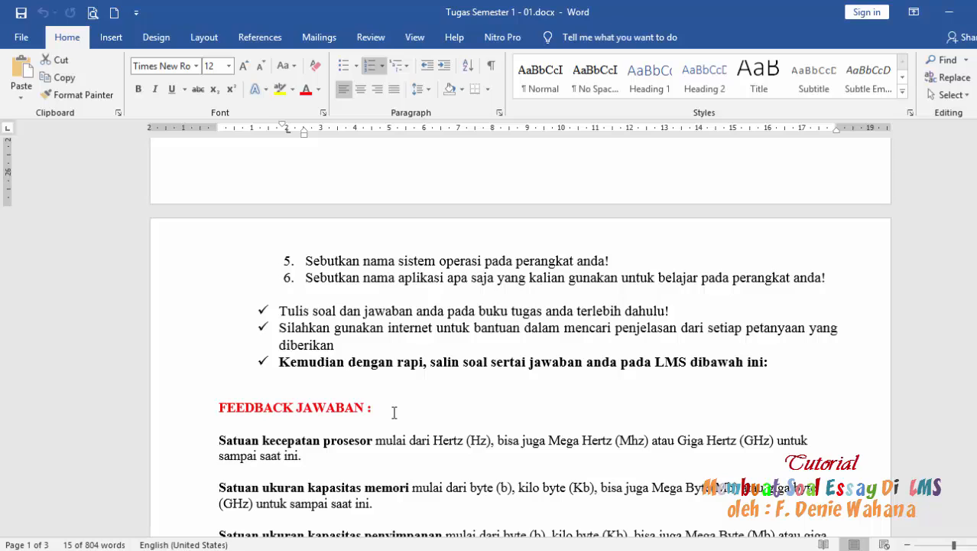
scroll(393, 413, "up", 4)
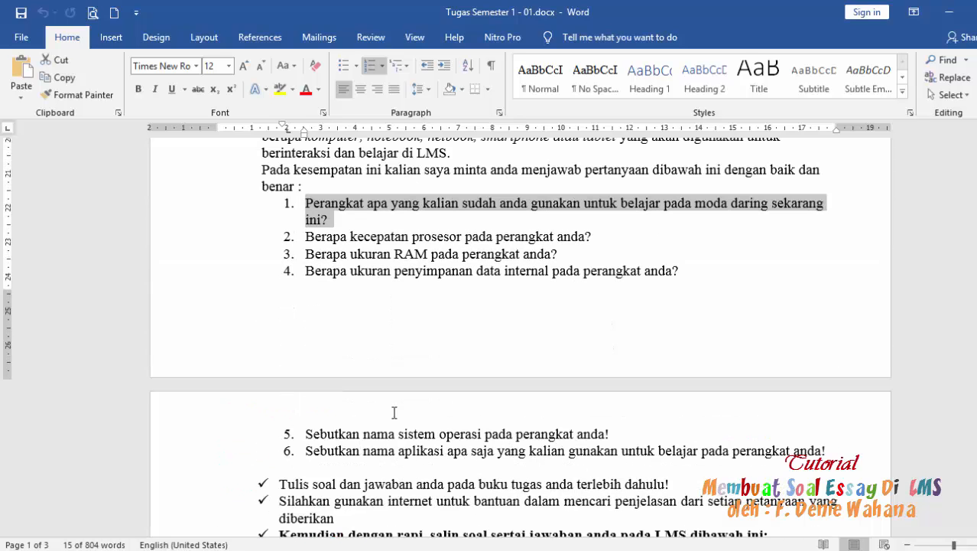
scroll(393, 413, "up", 2)
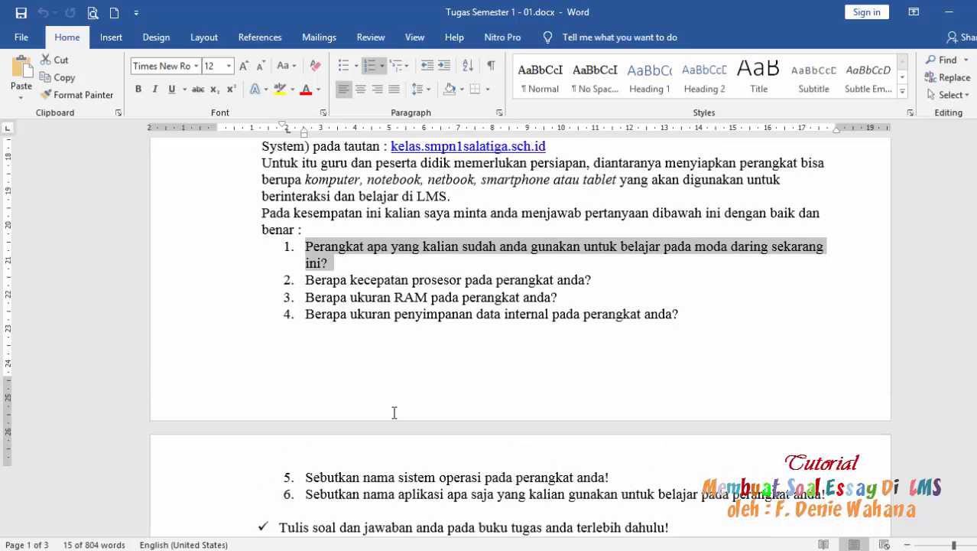
left_click_drag(307, 221, 585, 222)
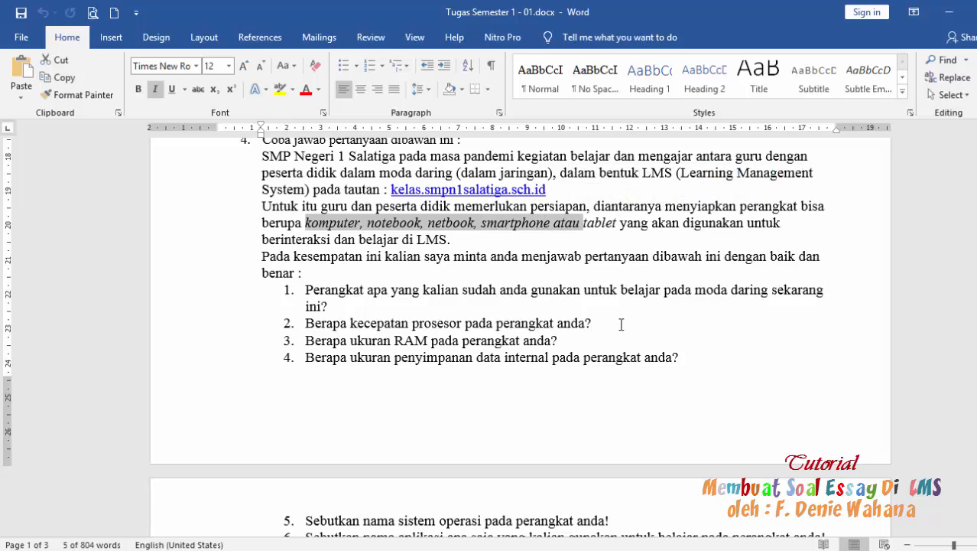
- Compare question 2 about processor speed with the "Satuan kecepatan prosesor" paragraph in the answer feedback
left_click_drag(600, 323, 322, 324)
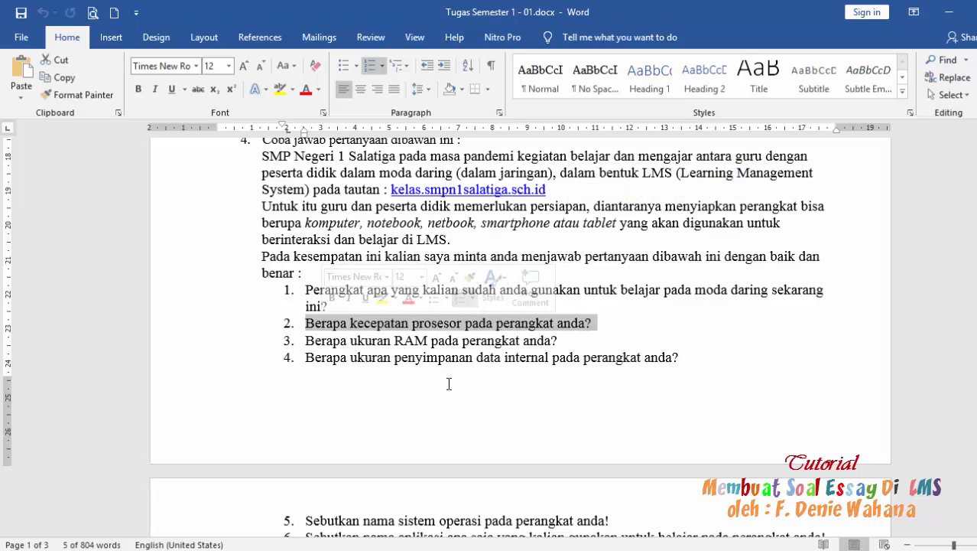
scroll(463, 393, "down", 5)
scroll(463, 393, "down", 3)
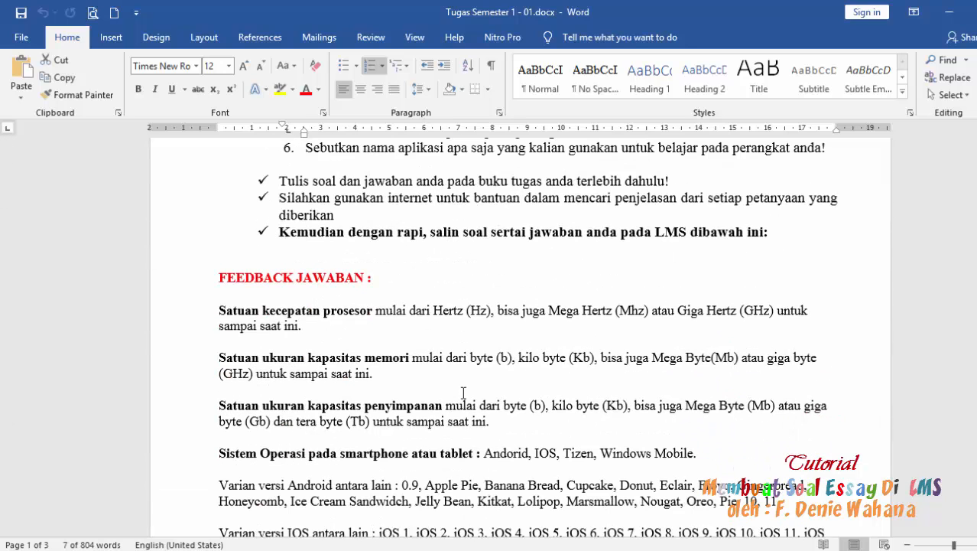
left_click_drag(222, 314, 395, 322)
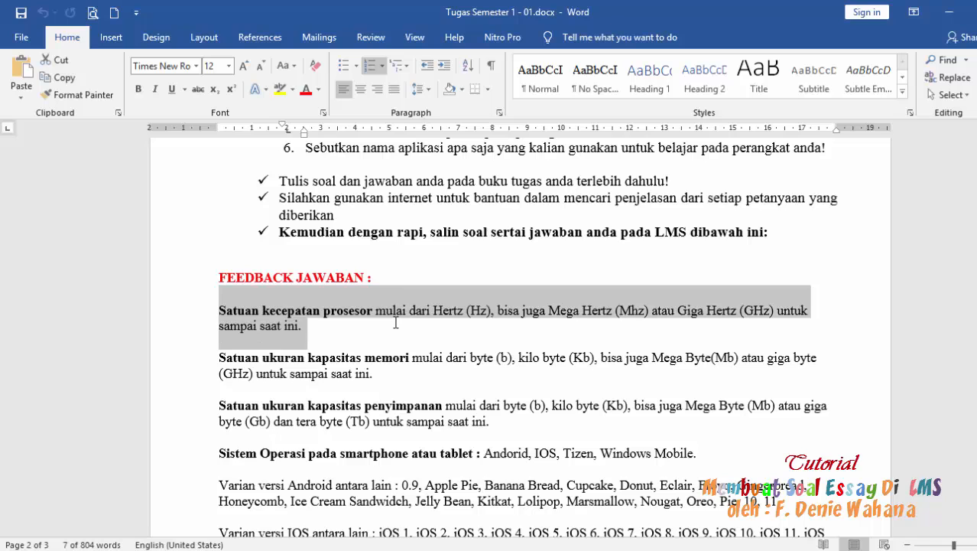
left_click(498, 340)
scroll(373, 333, "up", 7)
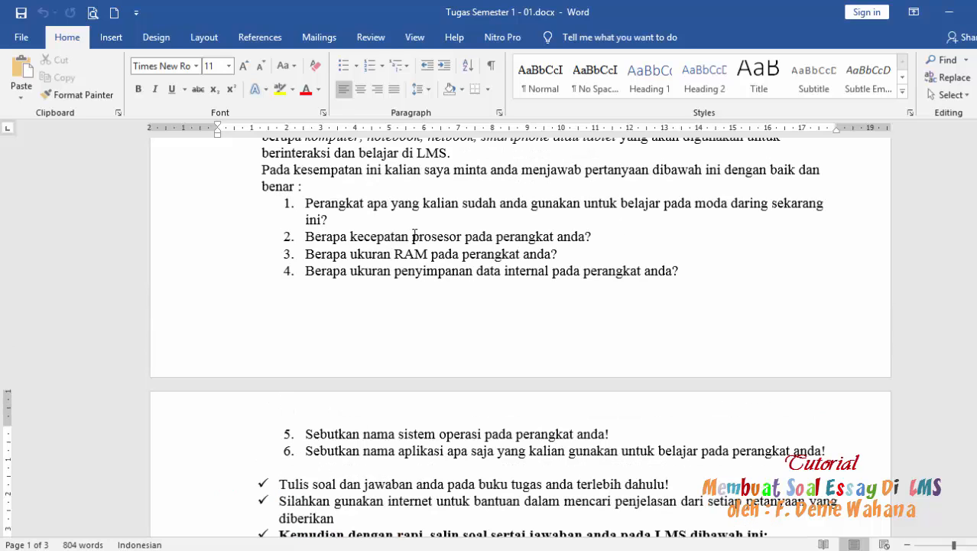
left_click_drag(413, 236, 464, 238)
scroll(453, 402, "down", 6)
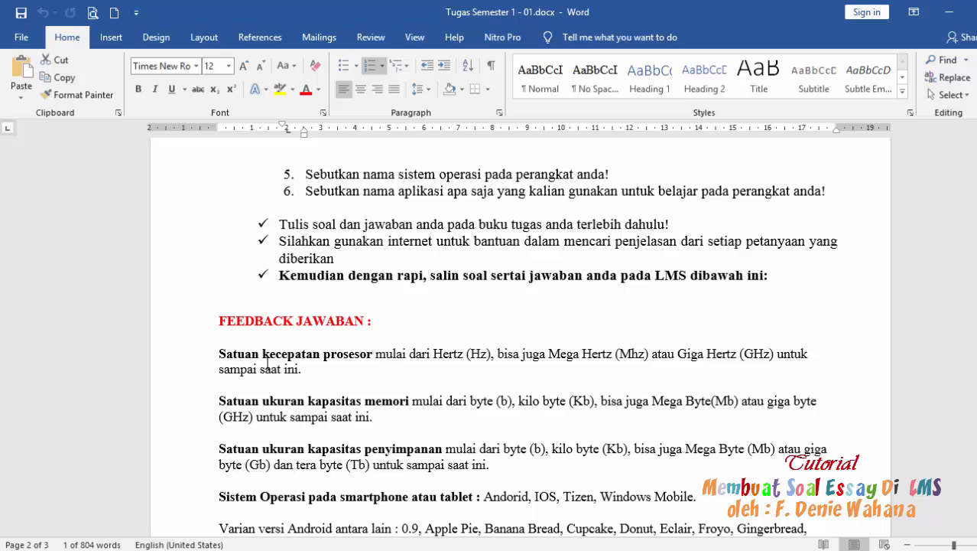
left_click(263, 355)
left_click_drag(303, 354, 501, 365)
- Compare question 3 about RAM size with the "Satuan ukuran kapasitas memori" paragraph in the answer feedback, highlighting the matching text
scroll(501, 365, "up", 4)
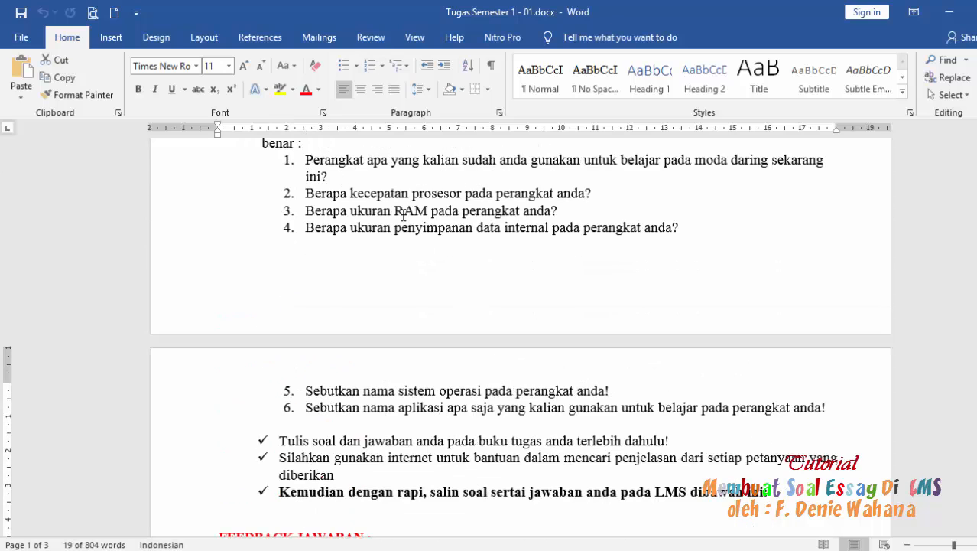
left_click_drag(395, 211, 523, 212)
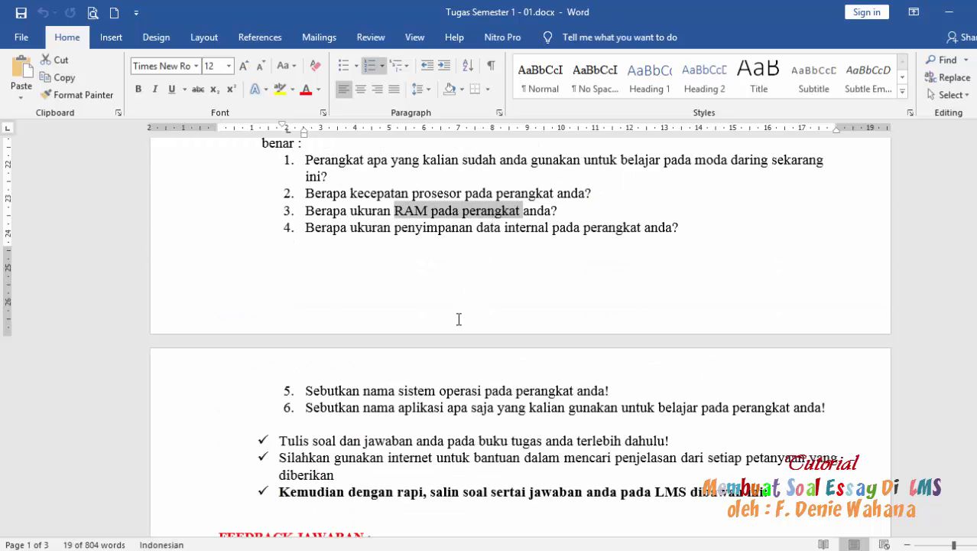
scroll(457, 329, "down", 5)
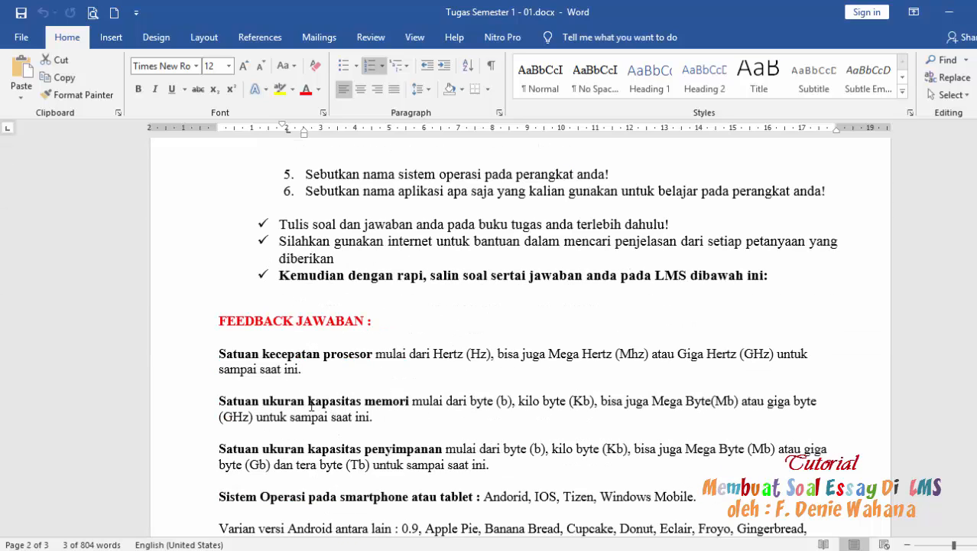
left_click_drag(215, 410, 380, 422)
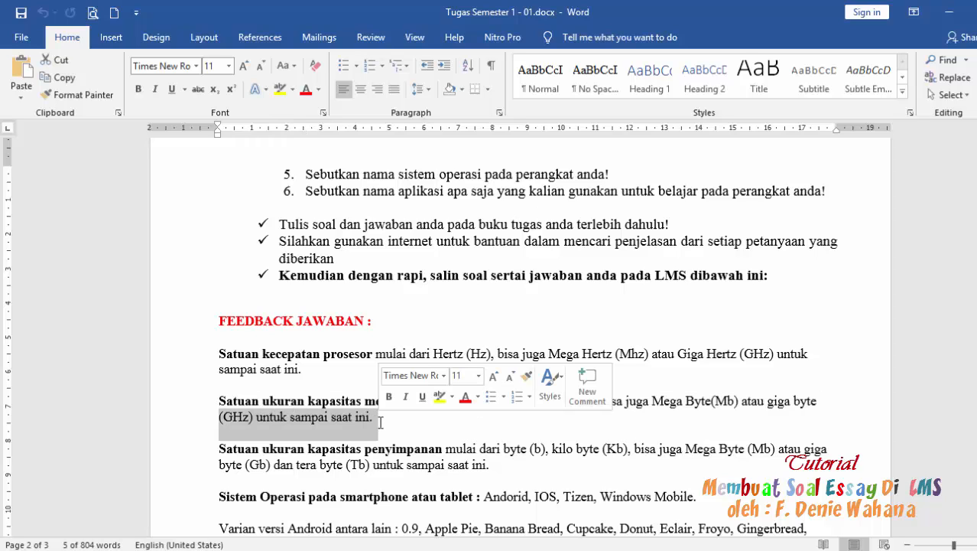
- Review the remaining answer feedback on storage, operating systems and applications, and return to the start of the document
scroll(254, 422, "down", 3)
scroll(257, 425, "down", 2)
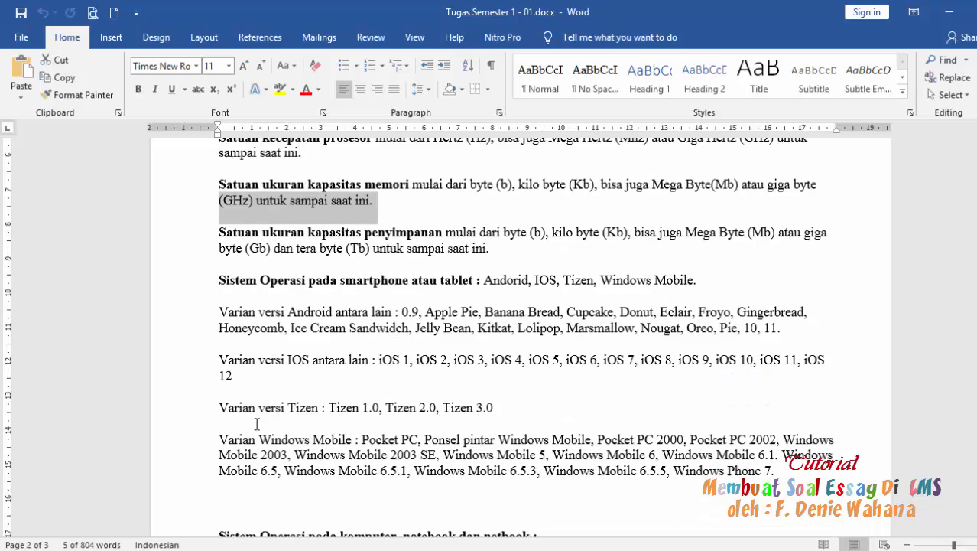
scroll(374, 390, "down", 5)
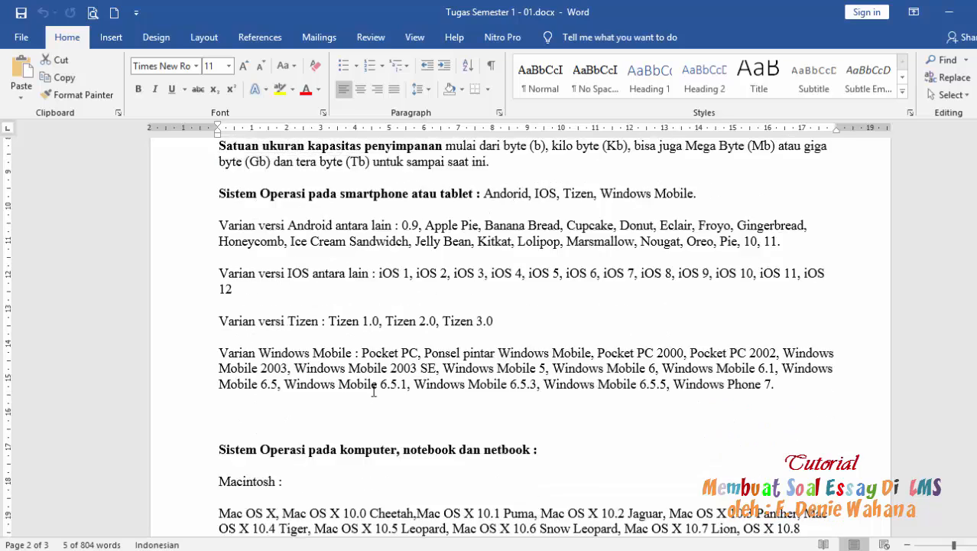
scroll(373, 390, "down", 16)
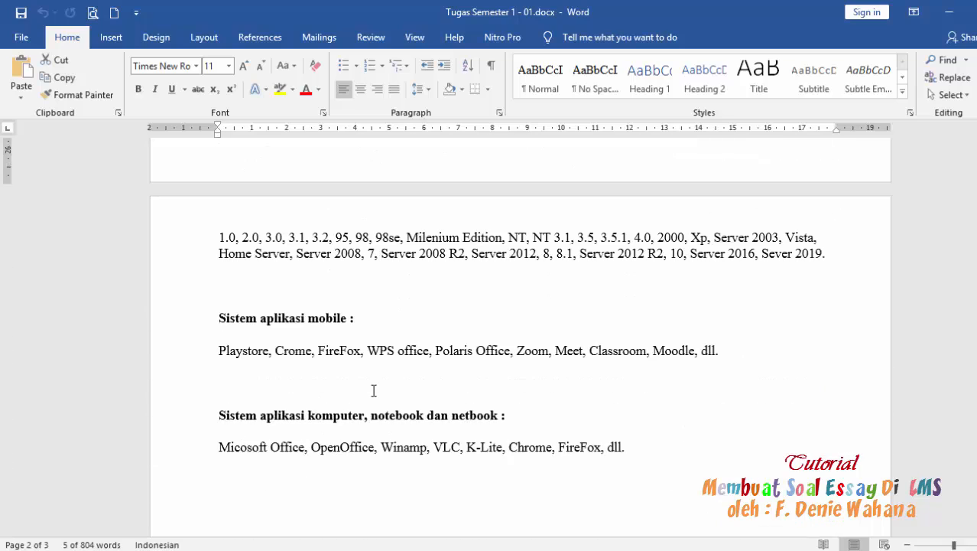
scroll(374, 390, "up", 20)
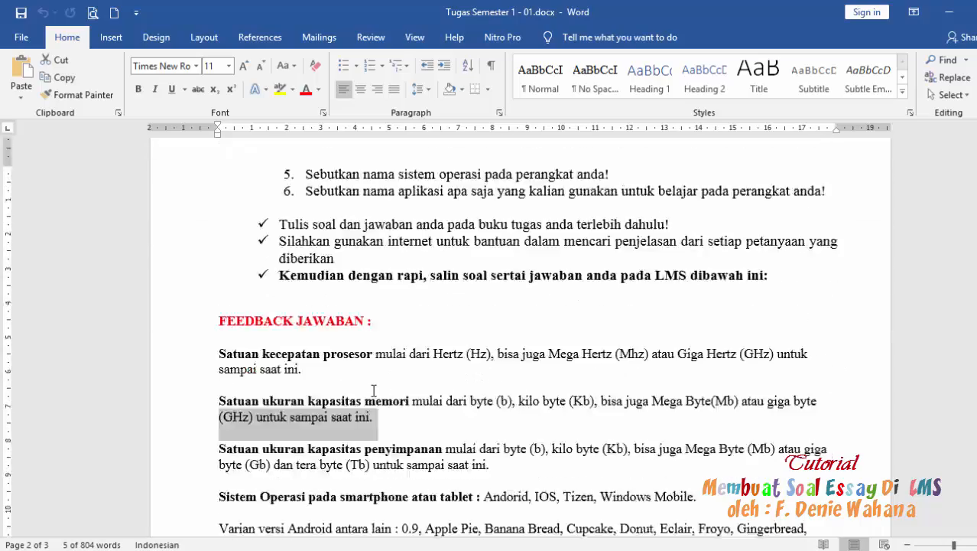
scroll(373, 390, "up", 20)
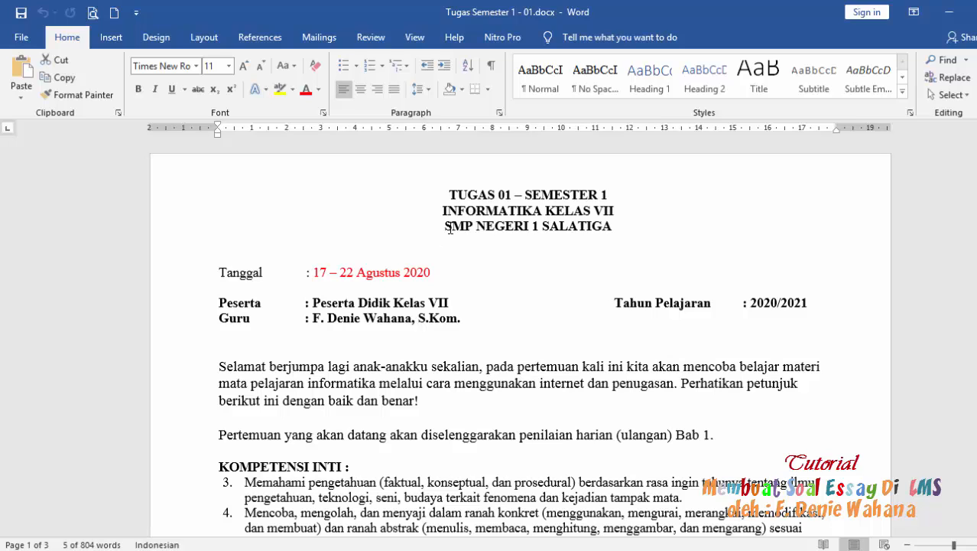
- Close the Word document and open "Informatika Kelas 7 - Tugas Semester 1 - 01.pdf" from the 04. Tugas 01 folder
left_click(972, 9)
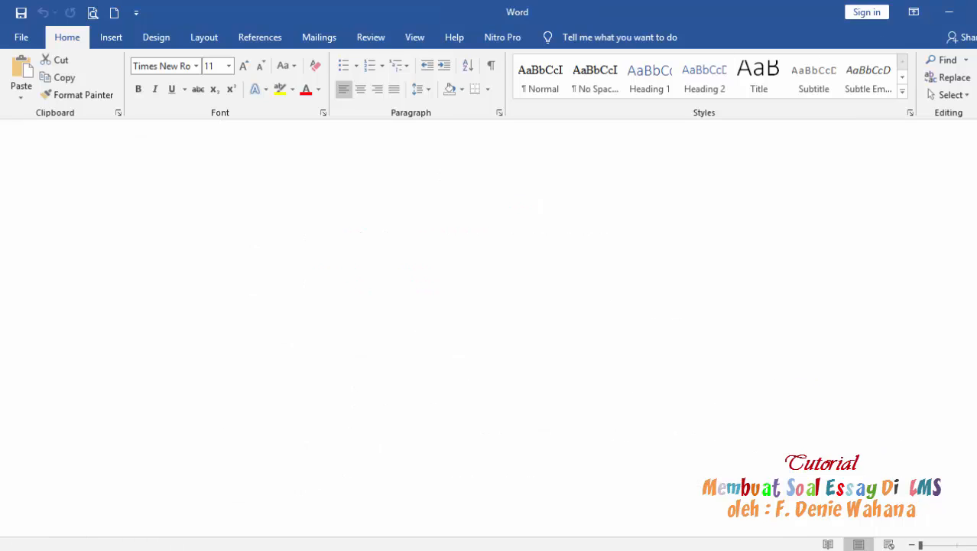
left_click(367, 168)
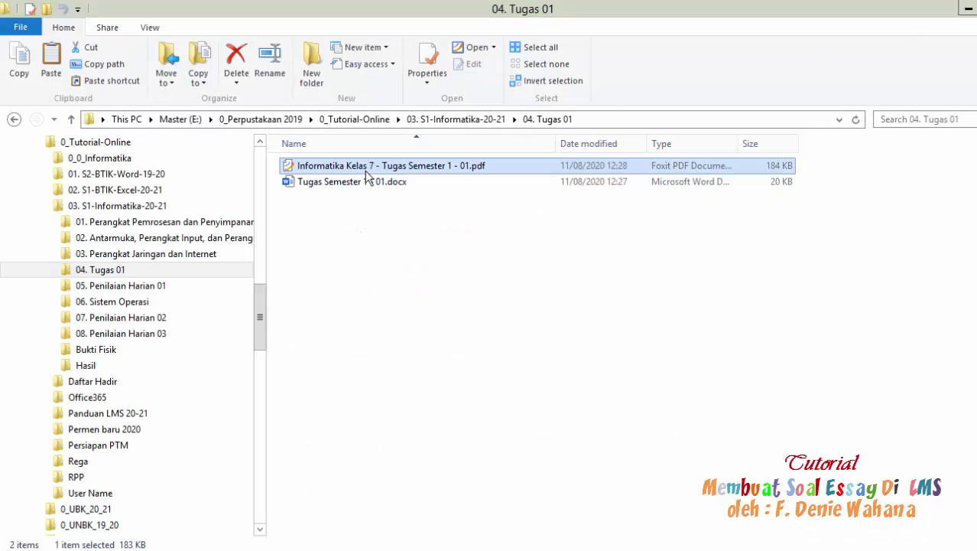
double_click(366, 170)
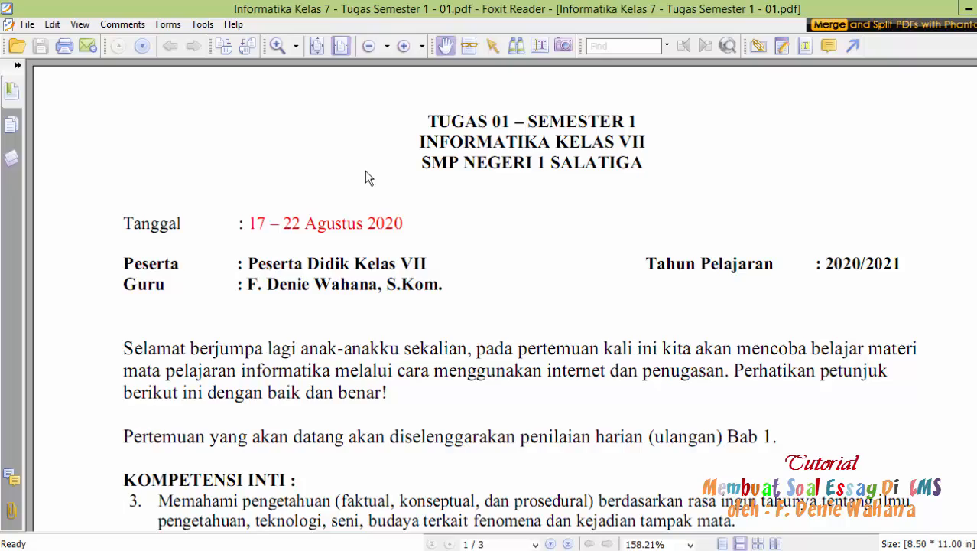
- Check the TUGAS section with its questions in the PDF version, and close the file
scroll(420, 301, "down", 8)
scroll(420, 303, "down", 4)
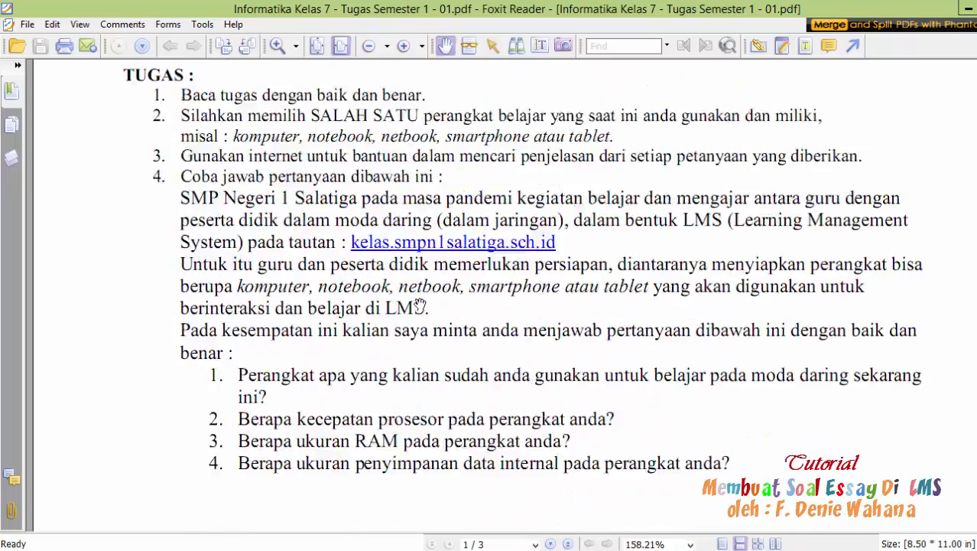
scroll(420, 304, "up", 13)
left_click(971, 8)
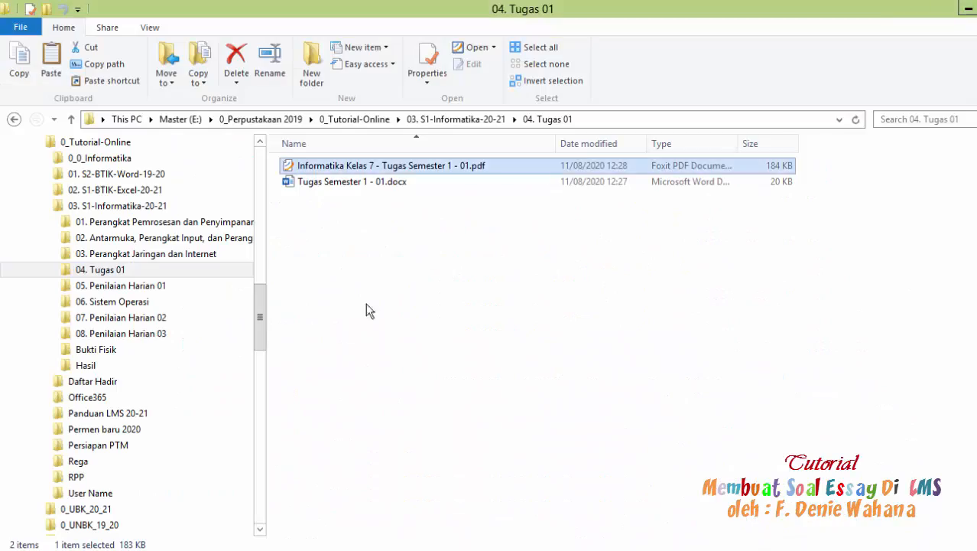
- Open "Panduan Mengerjakan Soal Essay di LMS.pdf" from the Panduan LMS 20-21 folder
left_click(123, 417)
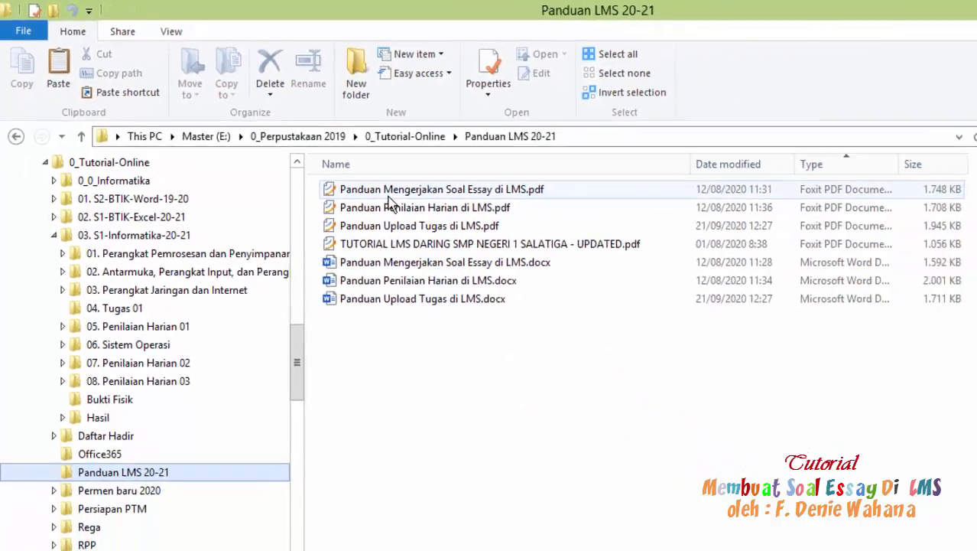
left_click(545, 274)
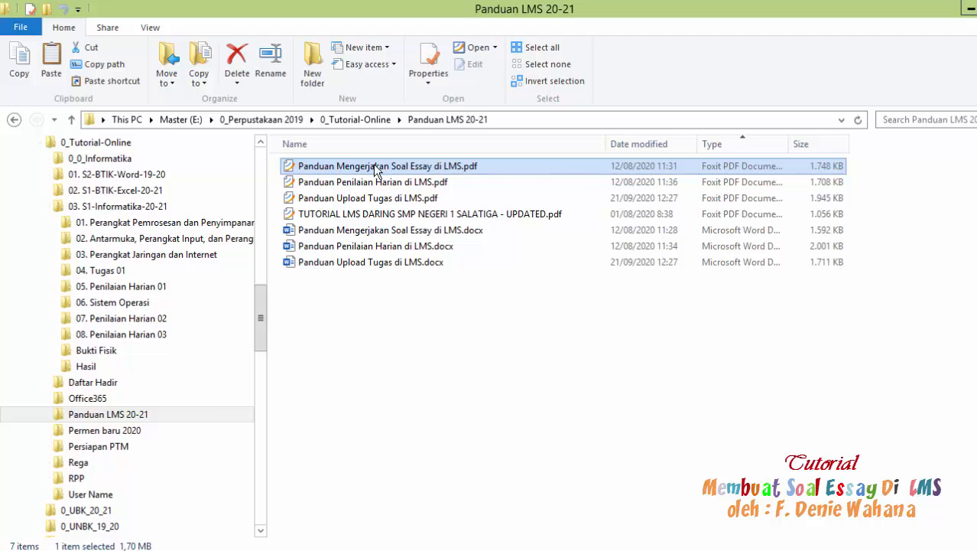
double_click(373, 164)
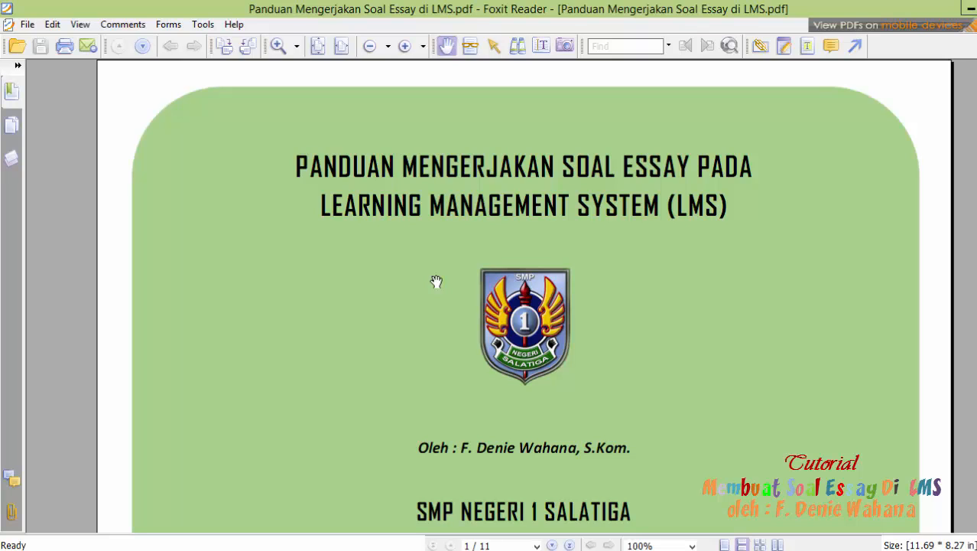
- Review the guide's cover and instructions 1 to 3 on visiting the LMS and logging in
scroll(436, 281, "down", 10)
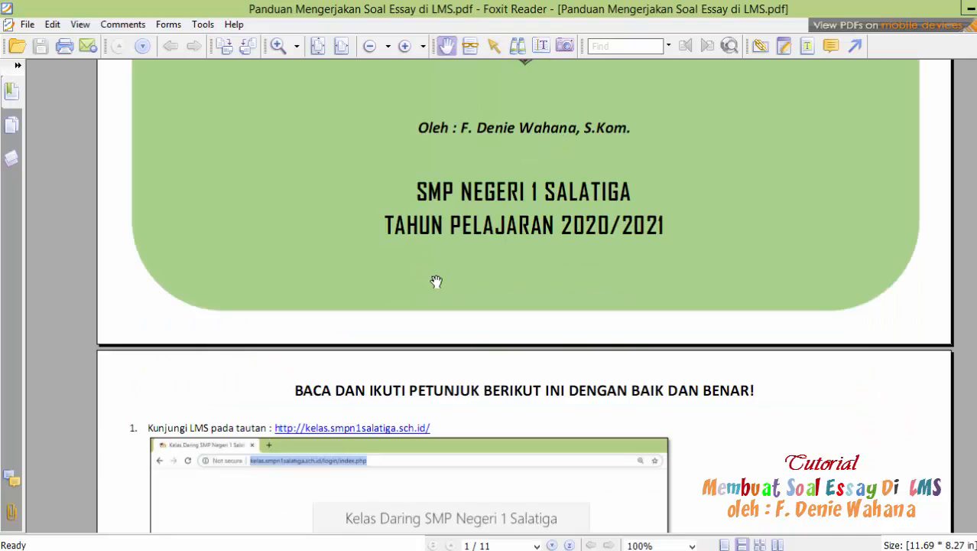
scroll(436, 281, "down", 1)
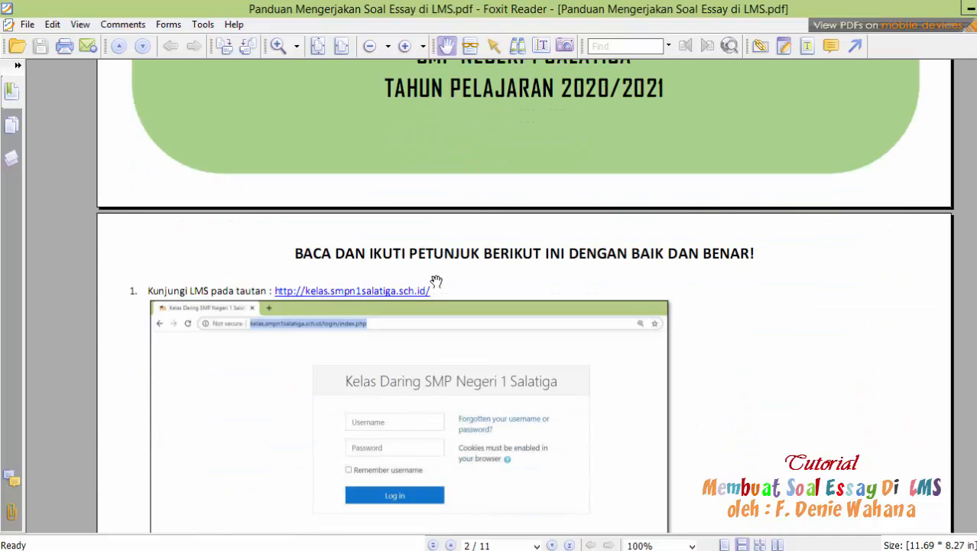
scroll(436, 282, "down", 3)
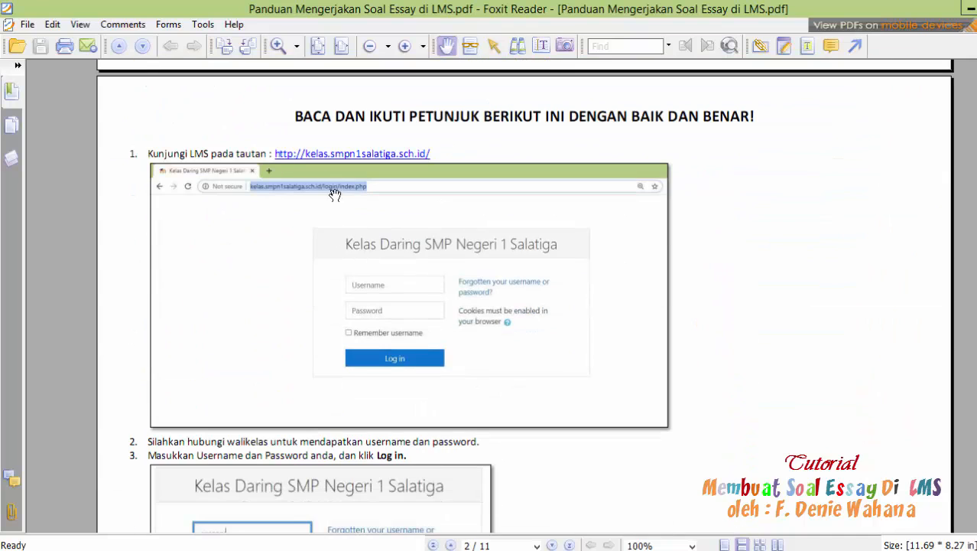
scroll(435, 318, "down", 4)
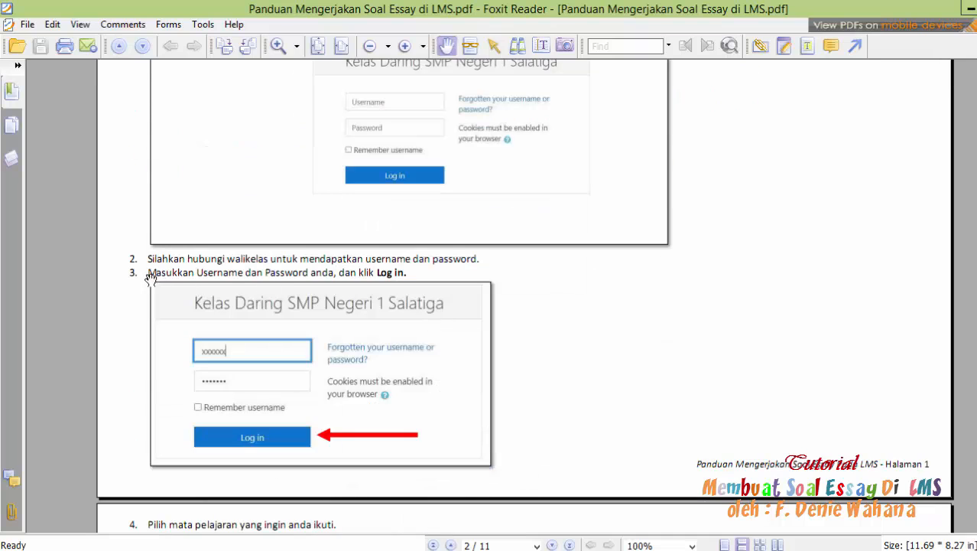
scroll(440, 318, "down", 3)
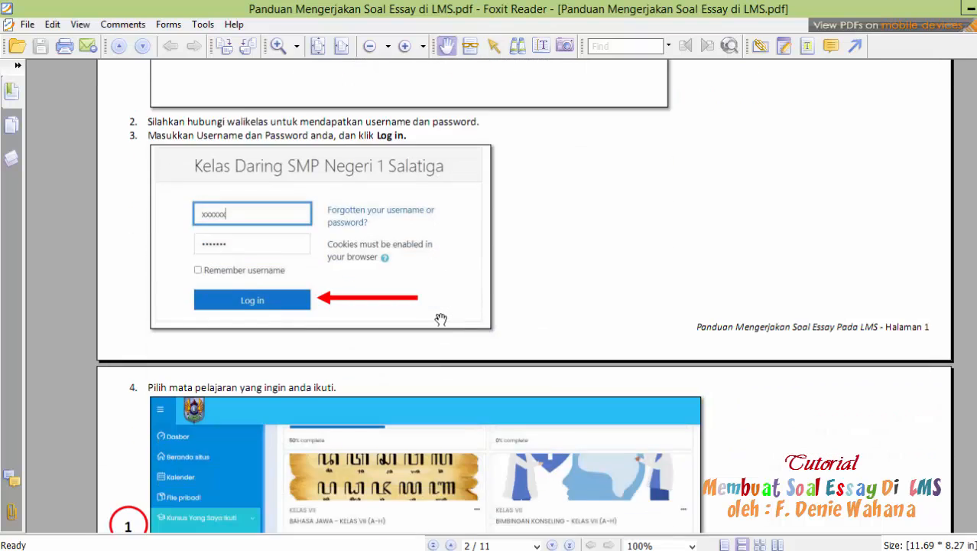
- Review instructions 4 to 7 on choosing the subject and assignment, reading its description and starting the quiz
scroll(441, 319, "down", 7)
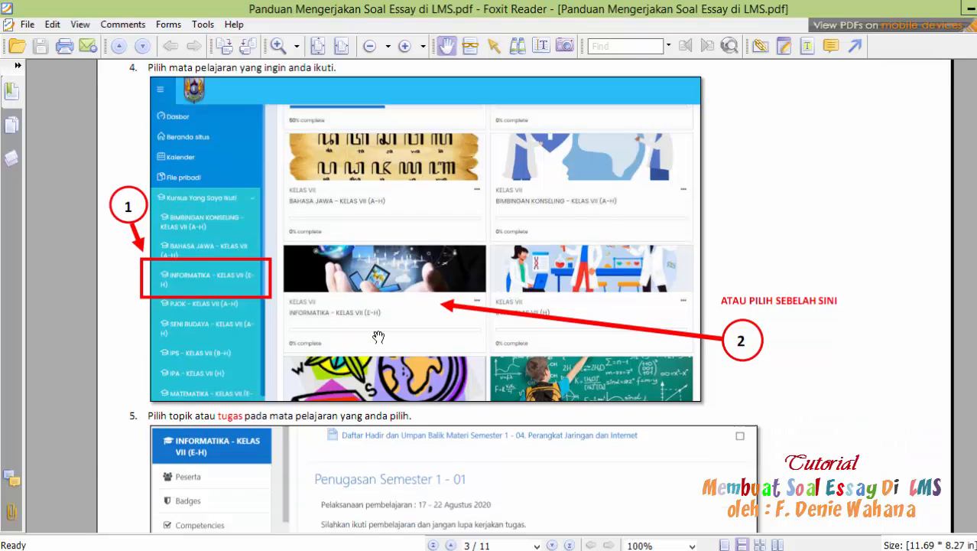
scroll(379, 337, "down", 4)
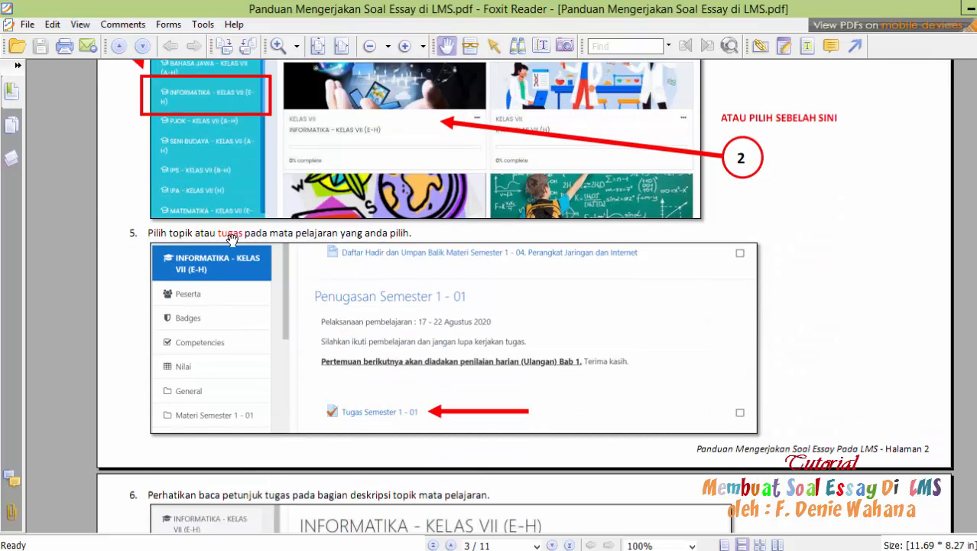
scroll(411, 417, "down", 4)
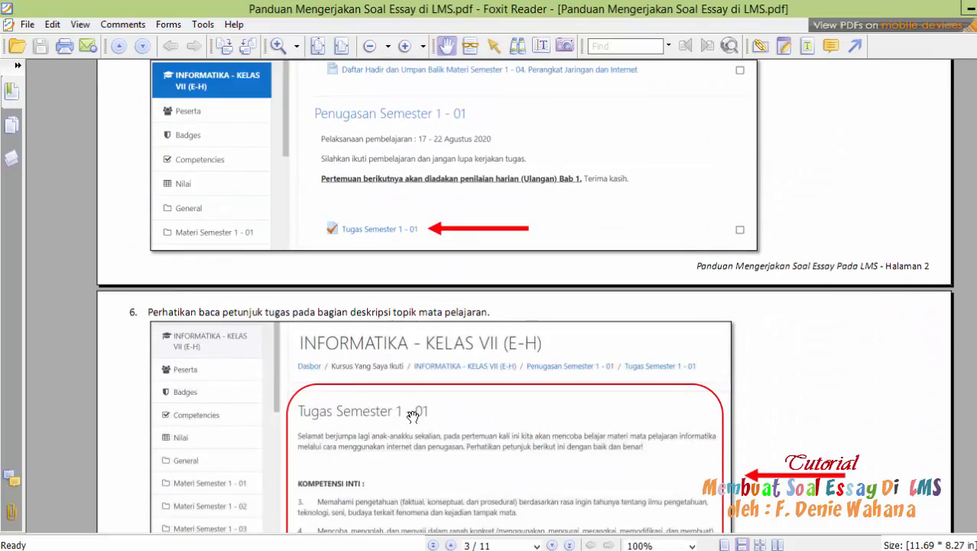
scroll(412, 416, "down", 4)
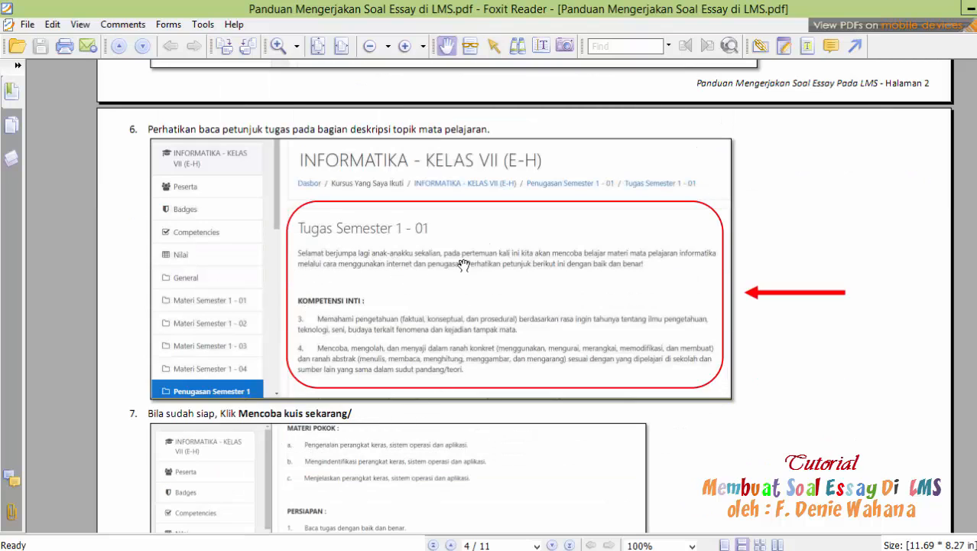
scroll(455, 336, "down", 5)
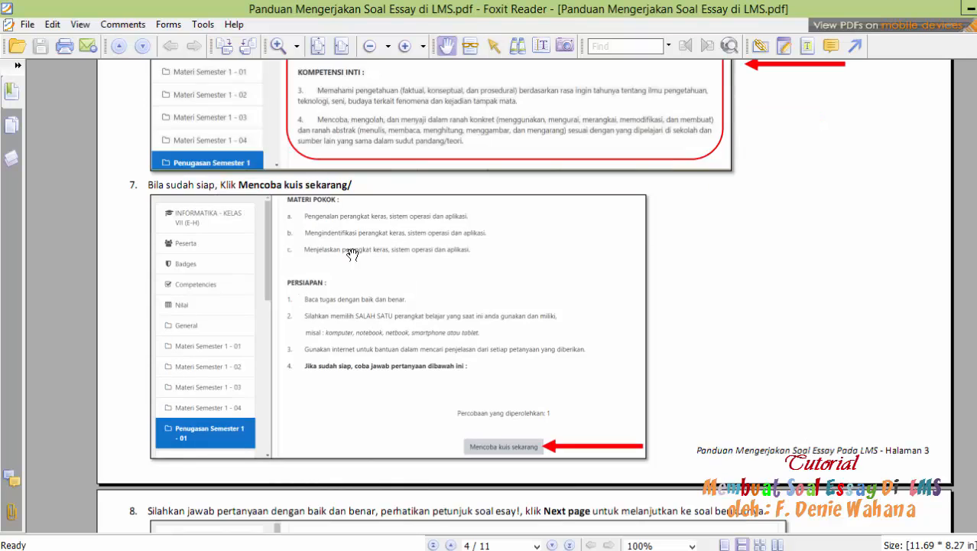
scroll(351, 254, "down", 1)
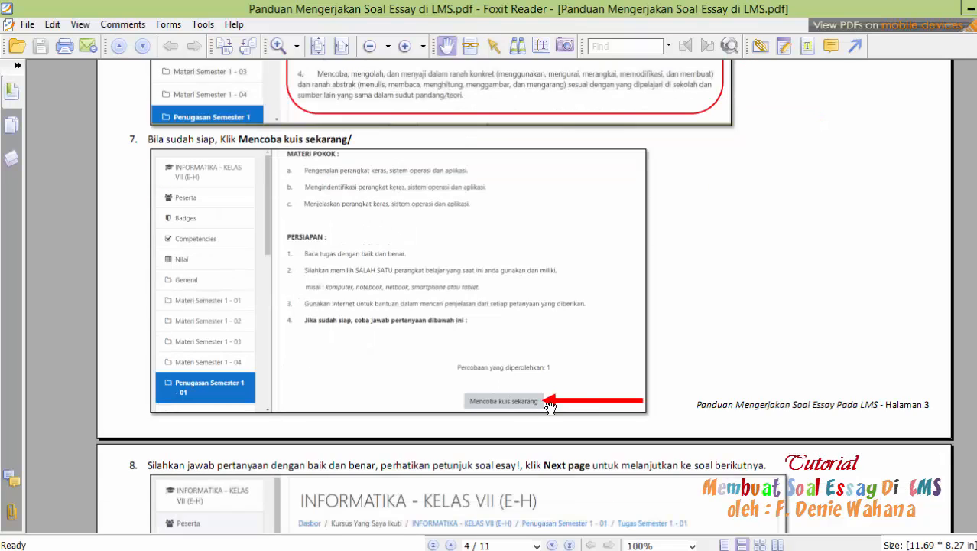
- Review instructions 8 to 12 on answering the essay questions, finishing and submitting the attempt, and waiting for the teacher's grading
scroll(569, 404, "down", 5)
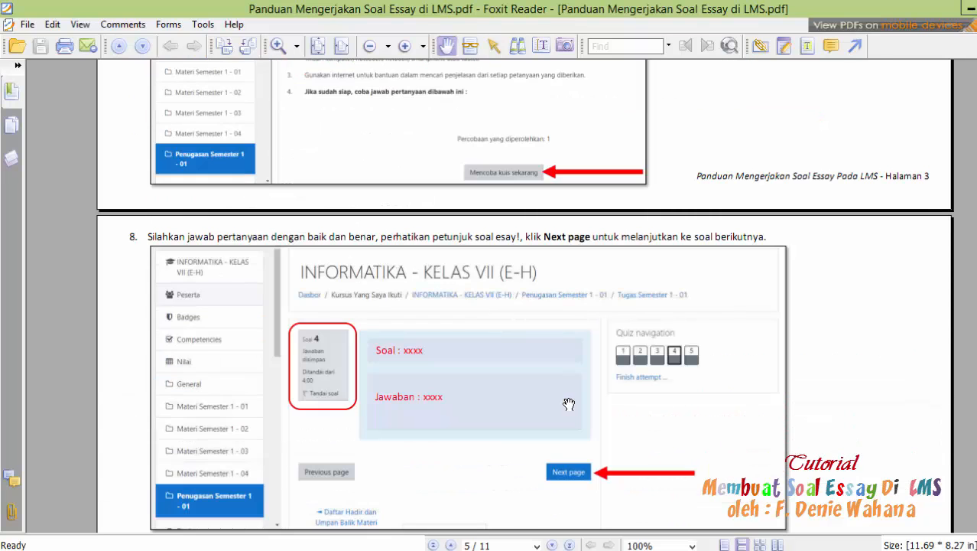
scroll(569, 403, "down", 2)
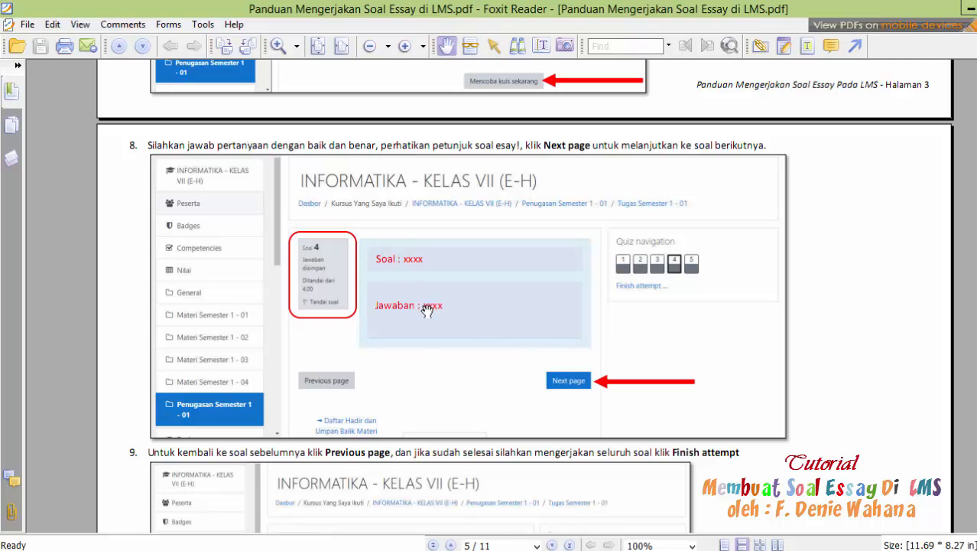
scroll(427, 306, "down", 7)
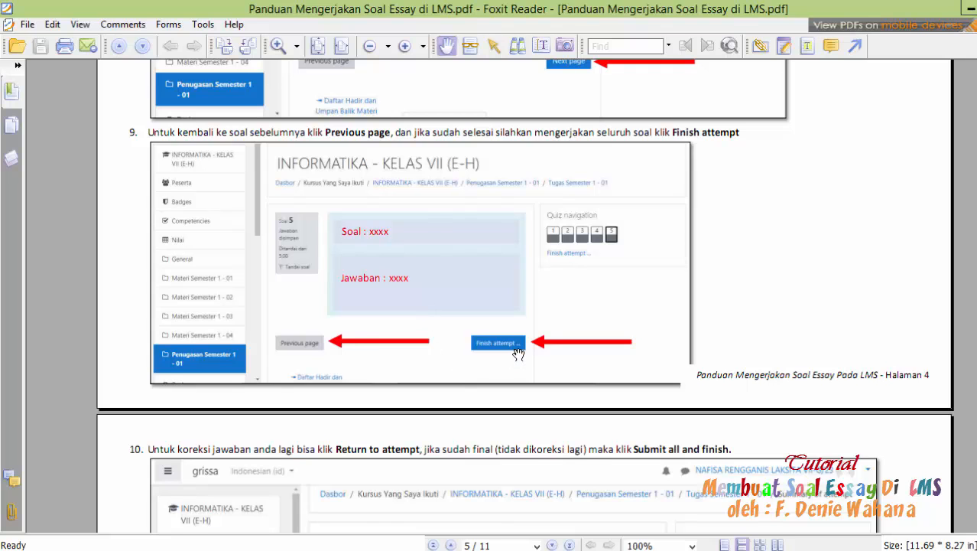
scroll(519, 353, "down", 8)
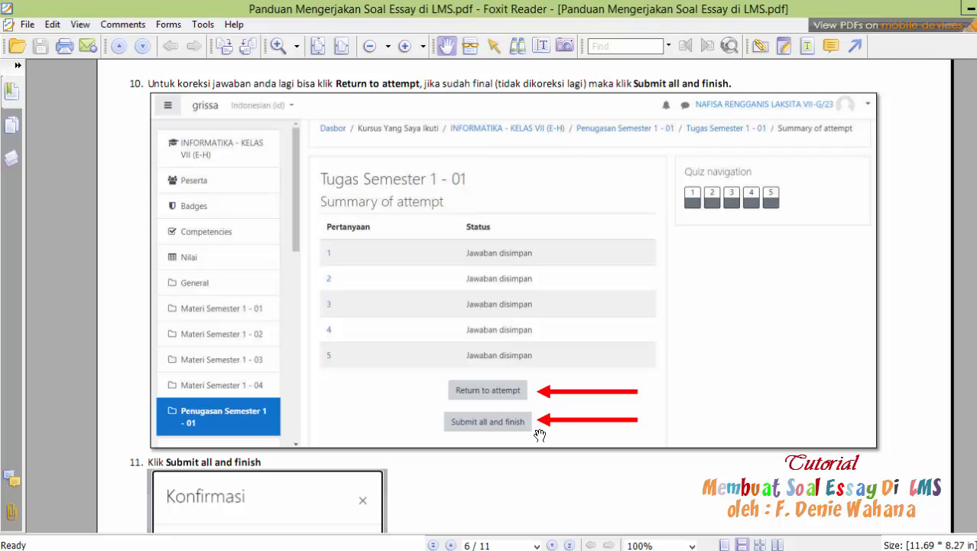
scroll(540, 435, "down", 1)
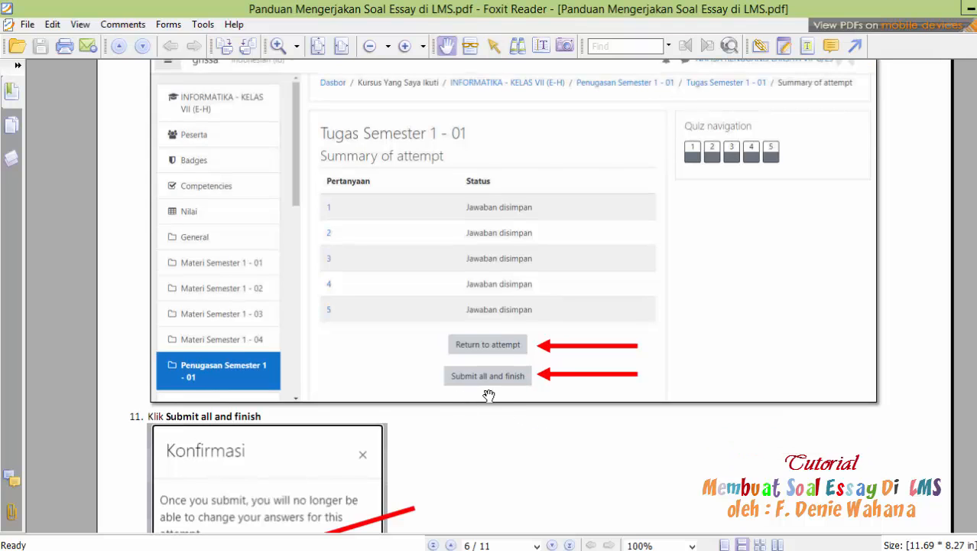
scroll(493, 397, "down", 3)
scroll(290, 455, "down", 1)
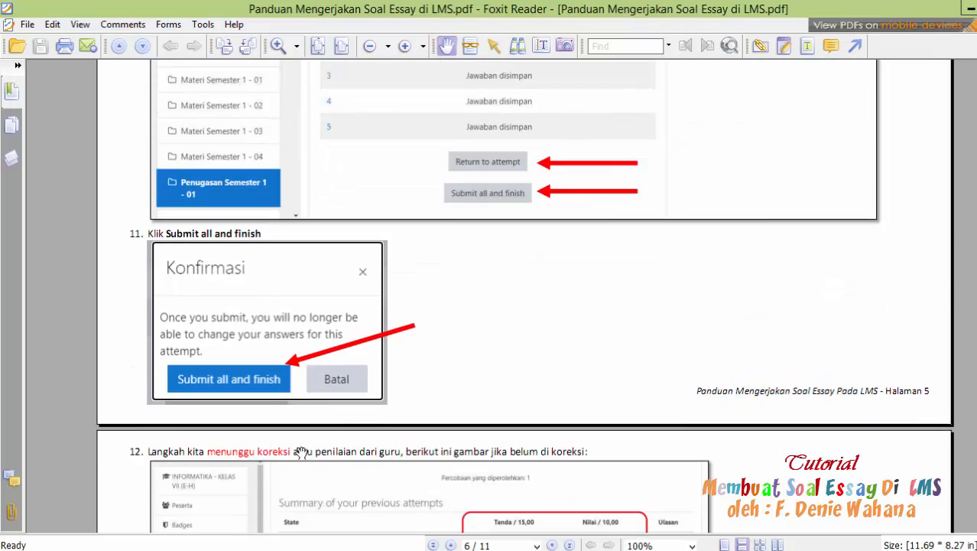
scroll(301, 452, "down", 5)
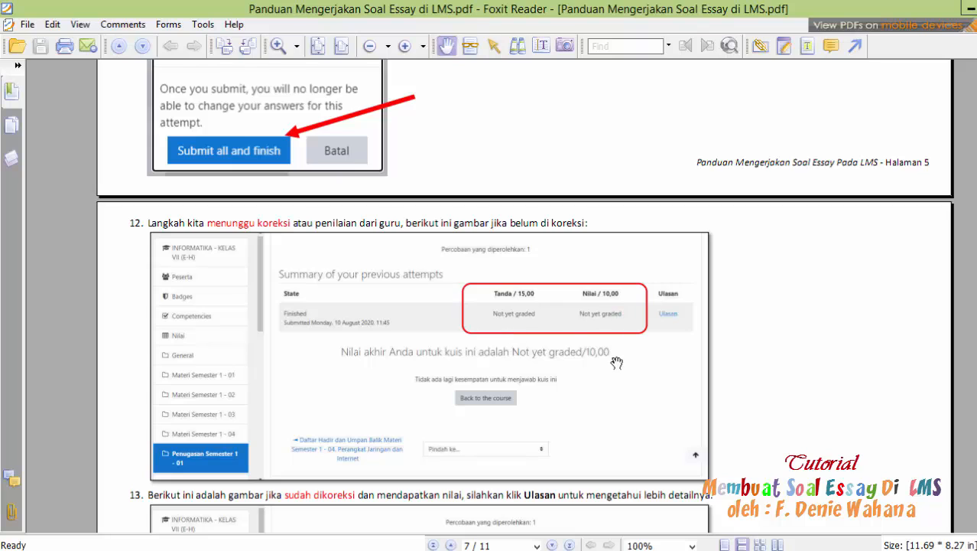
- Review instructions 13 and 14 of the guide on viewing the graded result and the teacher's review
scroll(617, 362, "down", 5)
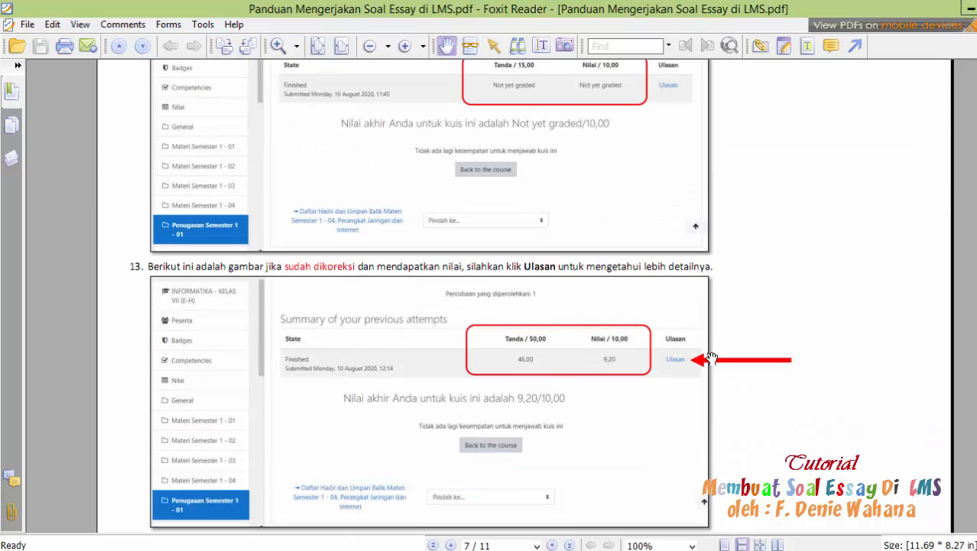
scroll(711, 359, "down", 6)
scroll(714, 358, "down", 2)
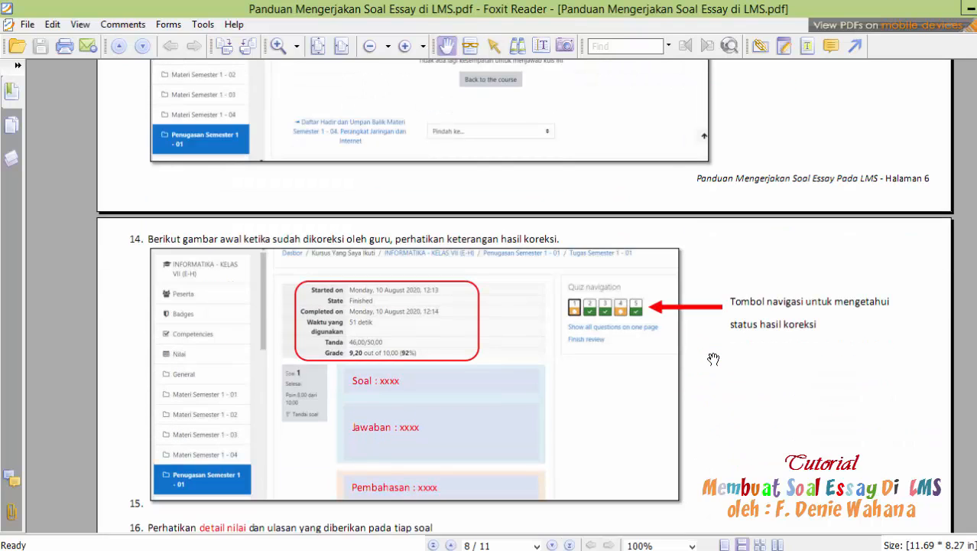
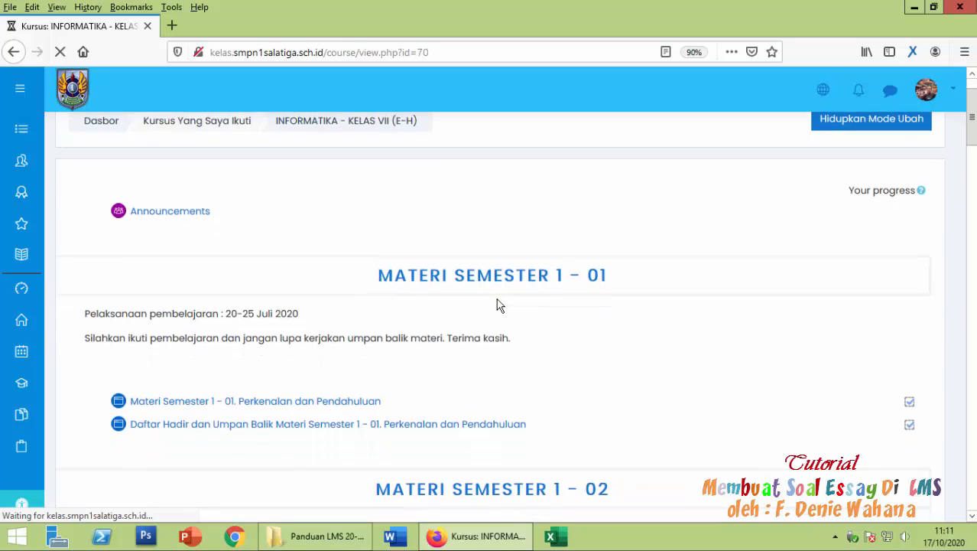
- Switch to Firefox and find the Penugasan Semester 1 - 01 section of the INFORMATIKA - KELAS VII (E-H) course
scroll(497, 305, "down", 7)
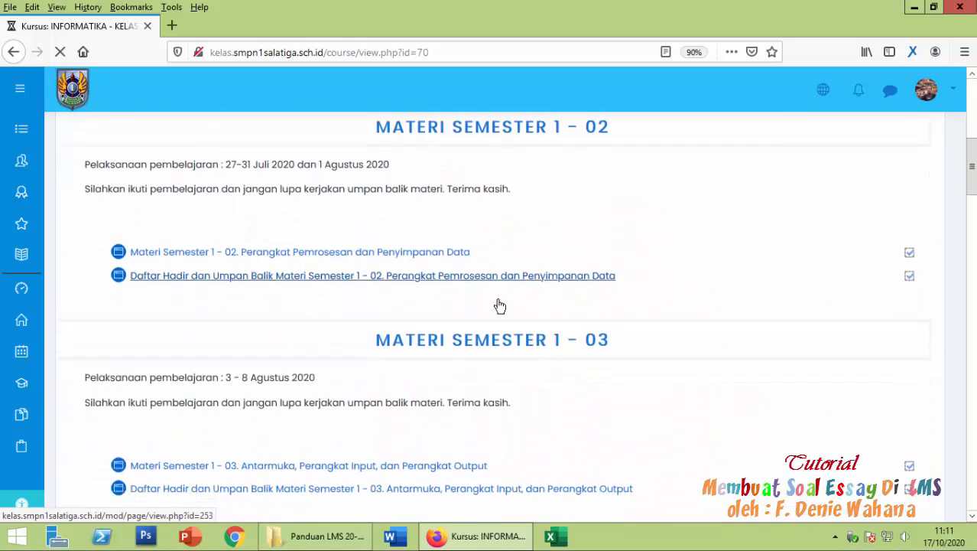
scroll(499, 304, "down", 6)
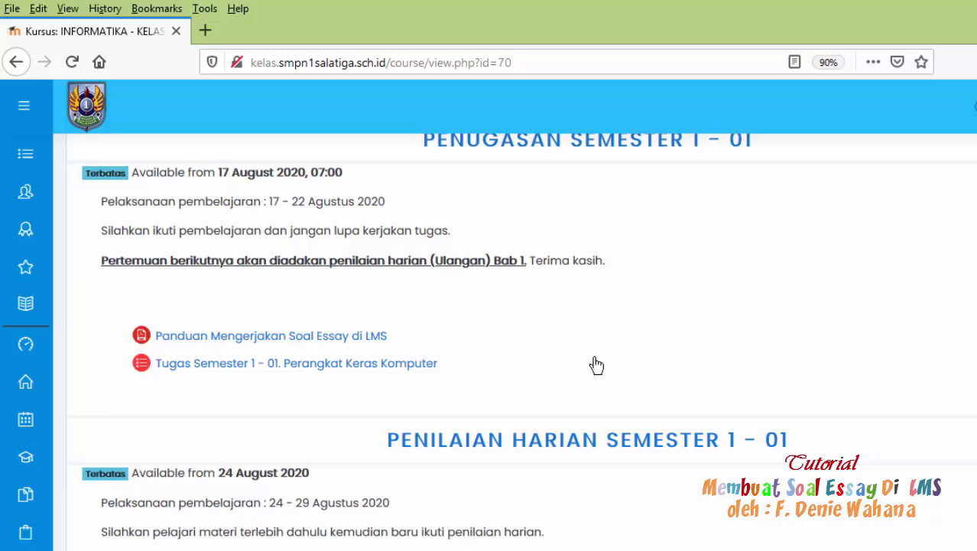
scroll(597, 365, "up", 2)
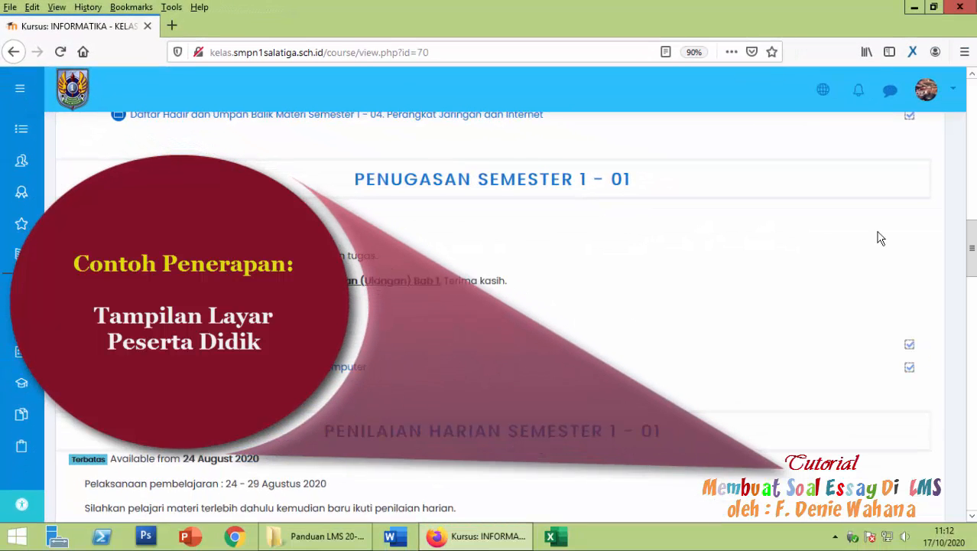
- Log out of the teacher account and log in to the LMS with the demo student's saved username and password
left_click(927, 89)
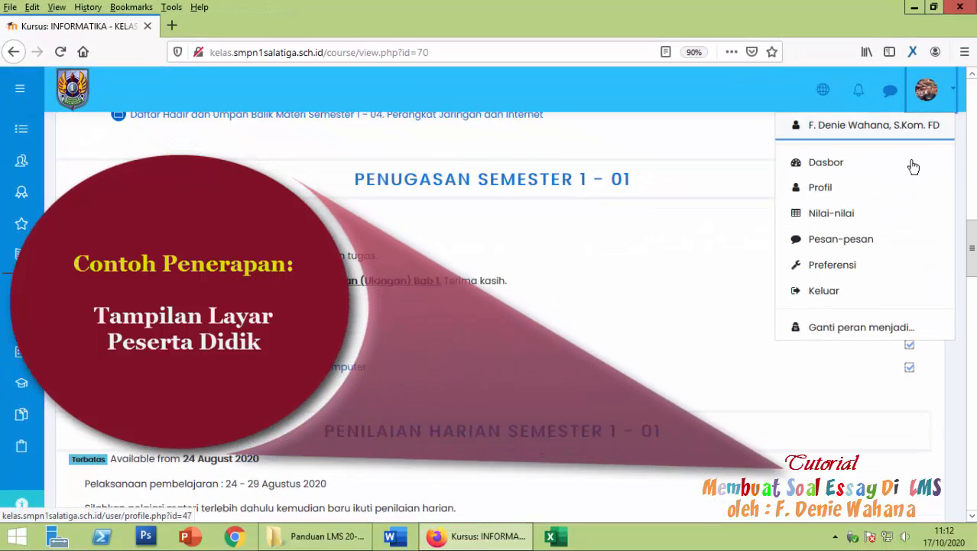
left_click(852, 291)
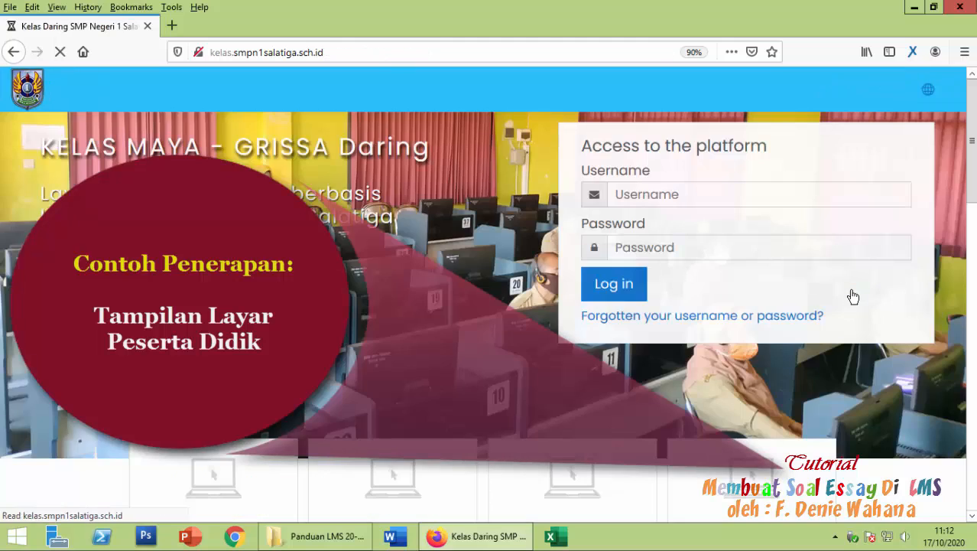
left_click(648, 195)
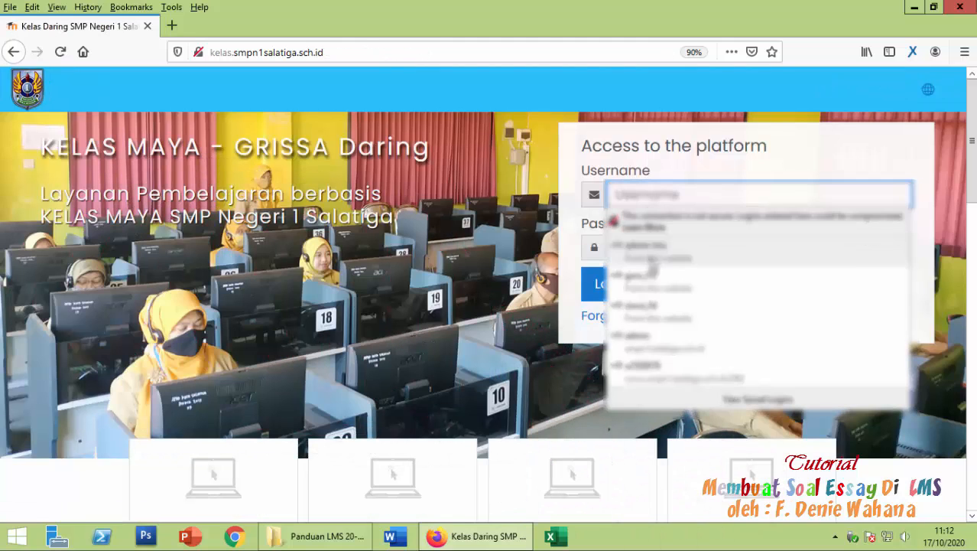
left_click(652, 310)
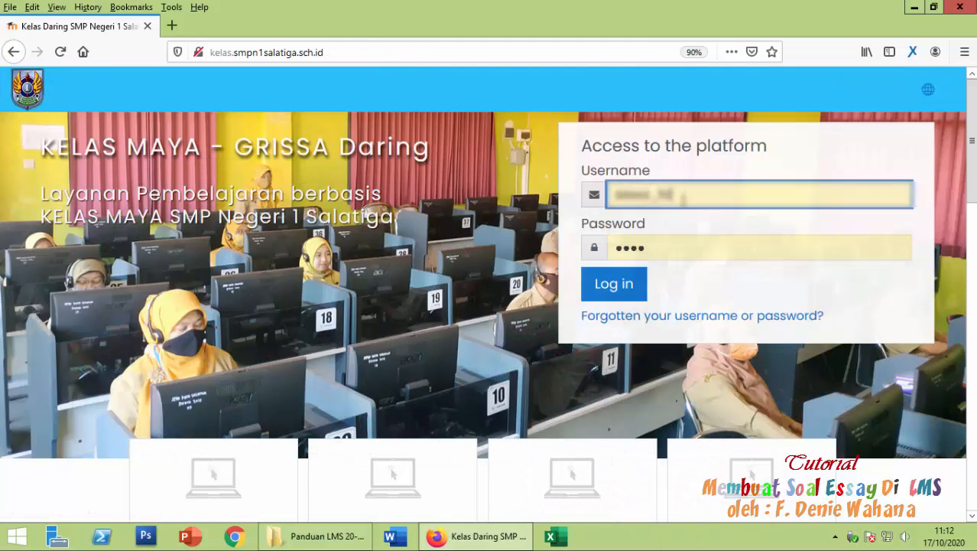
left_click(644, 295)
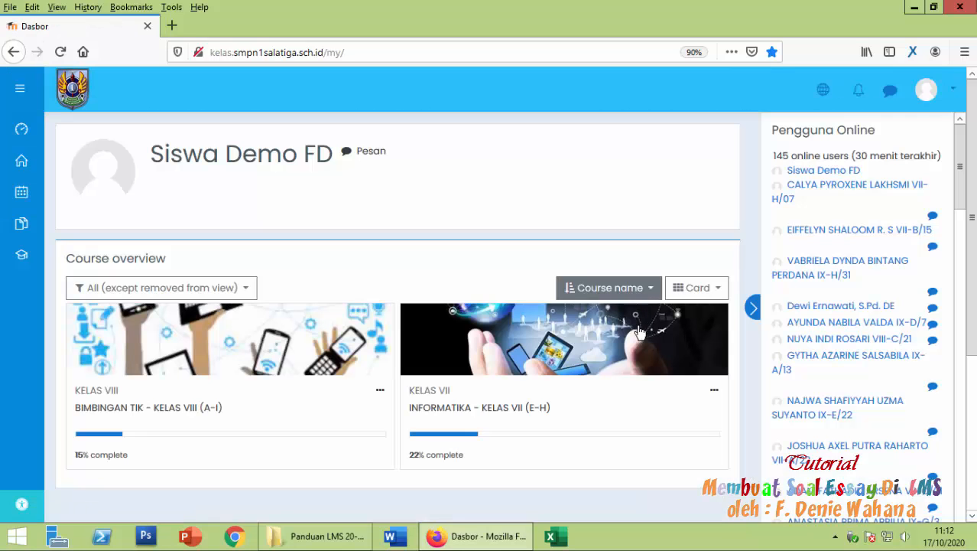
- Open the INFORMATIKA - KELAS VII (E-H) course at Penugasan Semester 1 - 01 and check which account is logged in
left_click(484, 409)
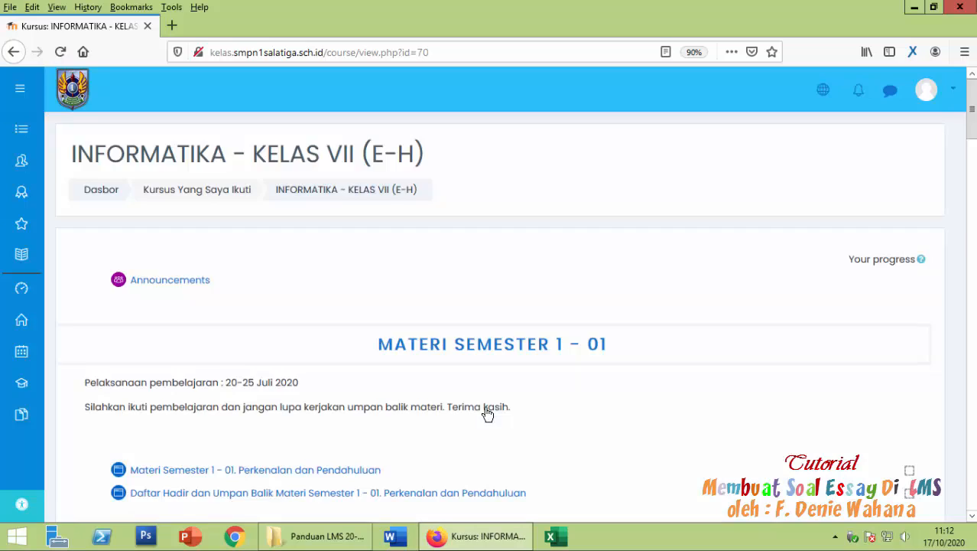
scroll(487, 413, "down", 15)
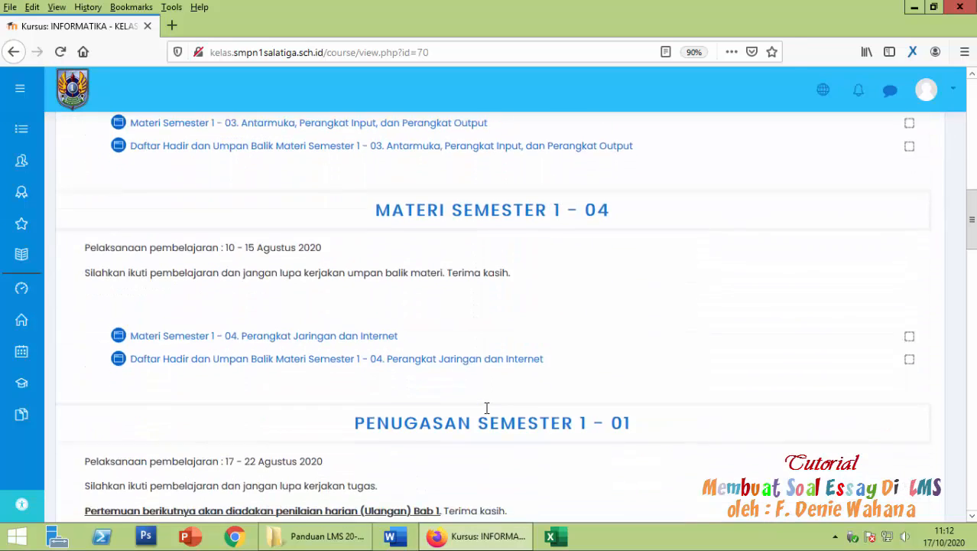
scroll(487, 408, "down", 6)
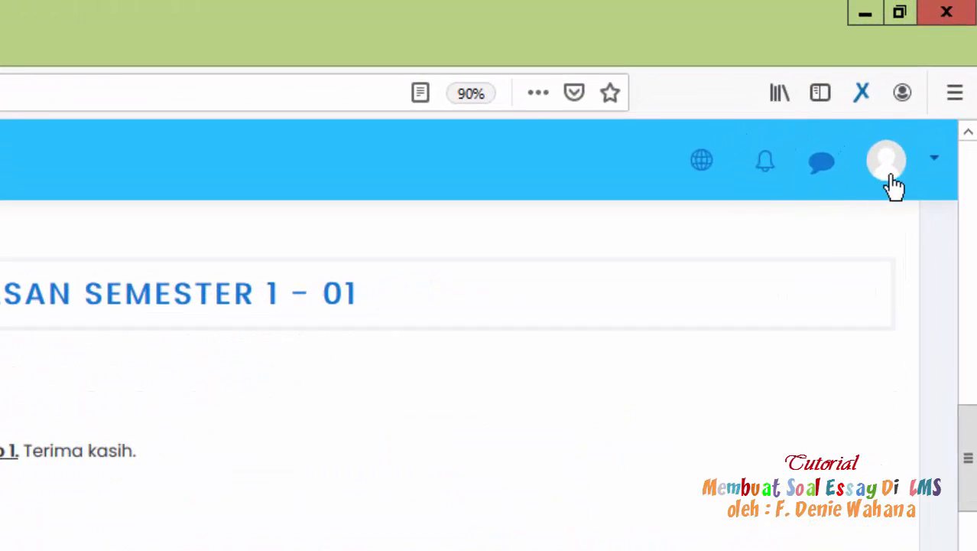
left_click(934, 168)
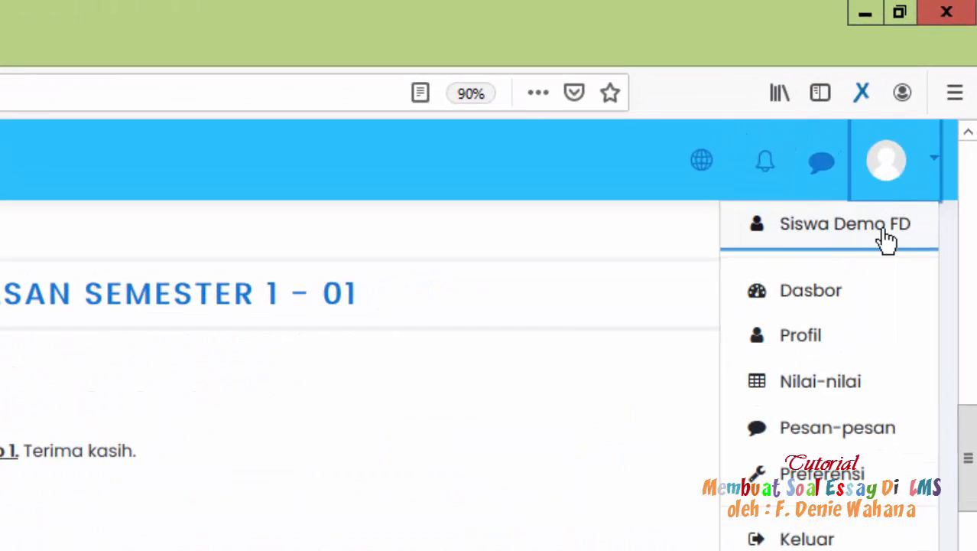
left_click(938, 168)
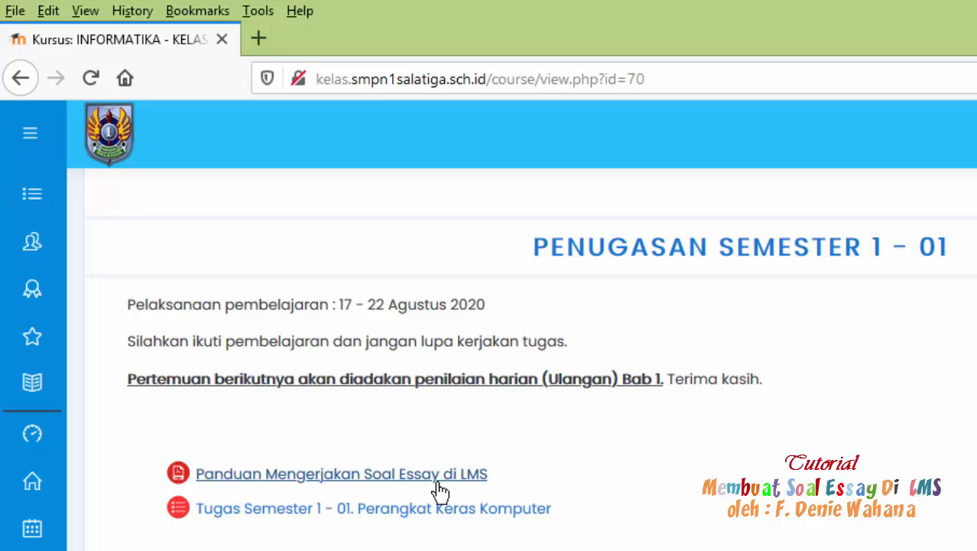
- Download the Panduan Mengerjakan Soal Essay di LMS guide from Penugasan Semester 1 - 01 and open the downloaded PDF
left_click(442, 481)
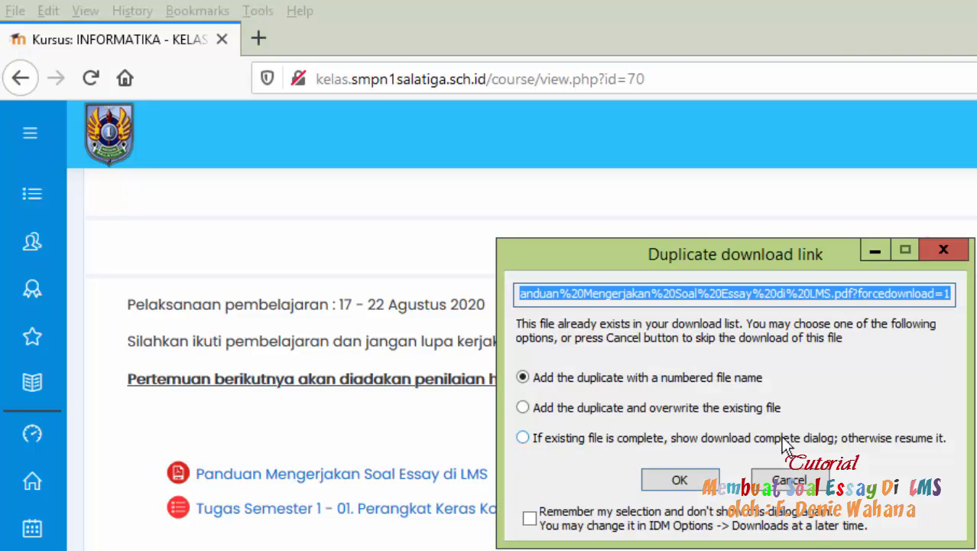
left_click(789, 480)
left_click(379, 445)
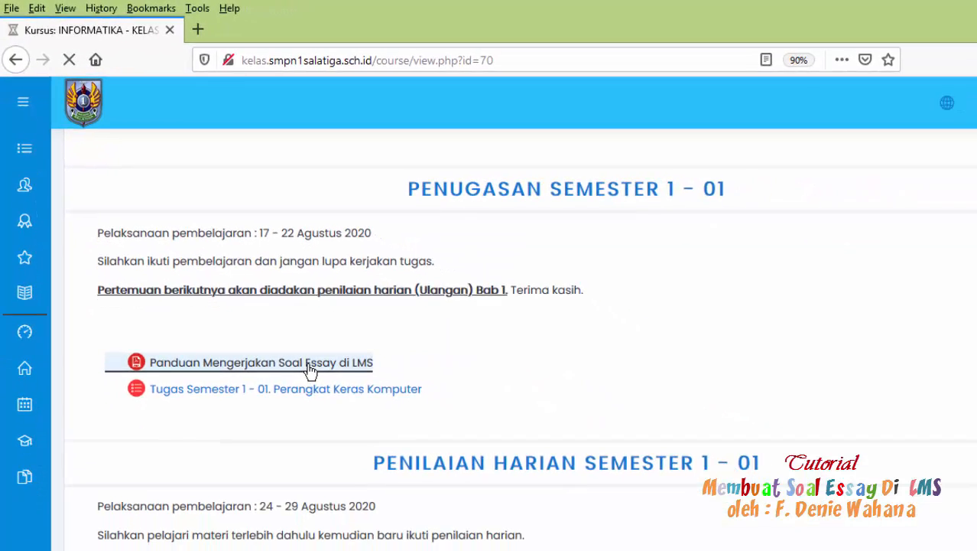
left_click(457, 325)
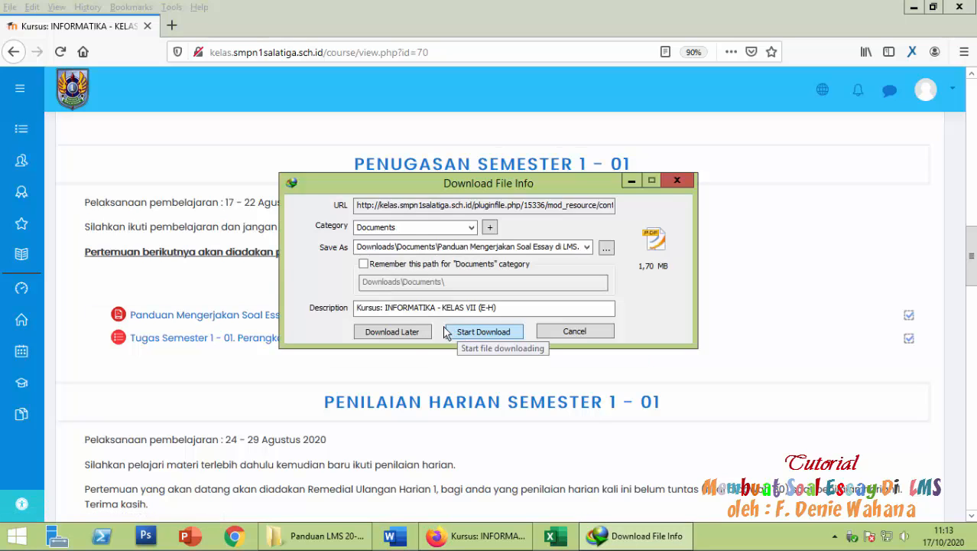
left_click(475, 332)
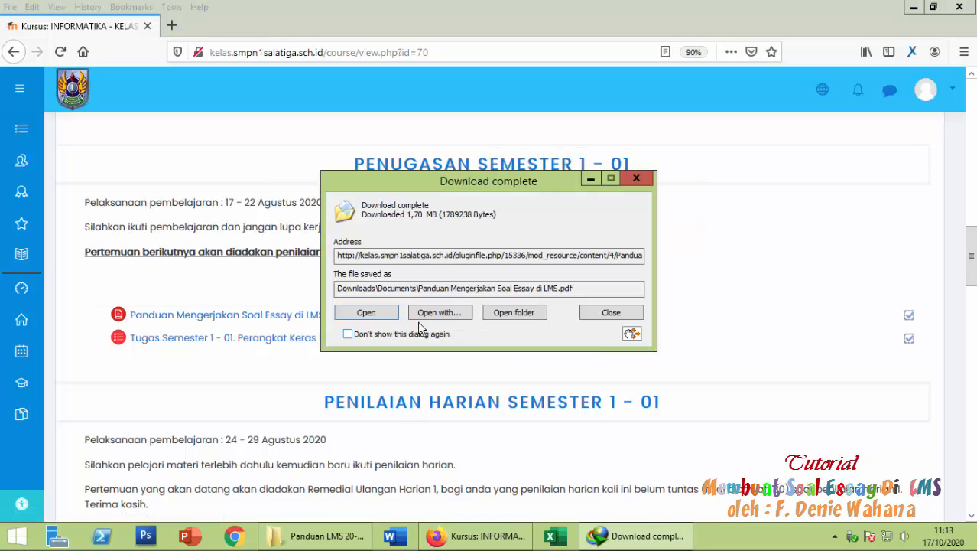
left_click(392, 314)
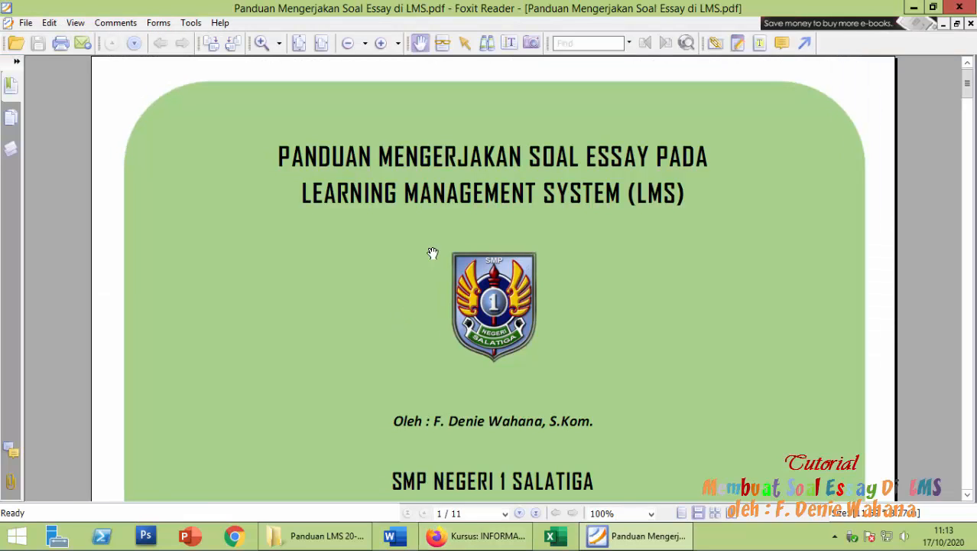
- Skim the downloaded guide from its cover through instruction 7, and close the PDF
scroll(433, 254, "down", 1)
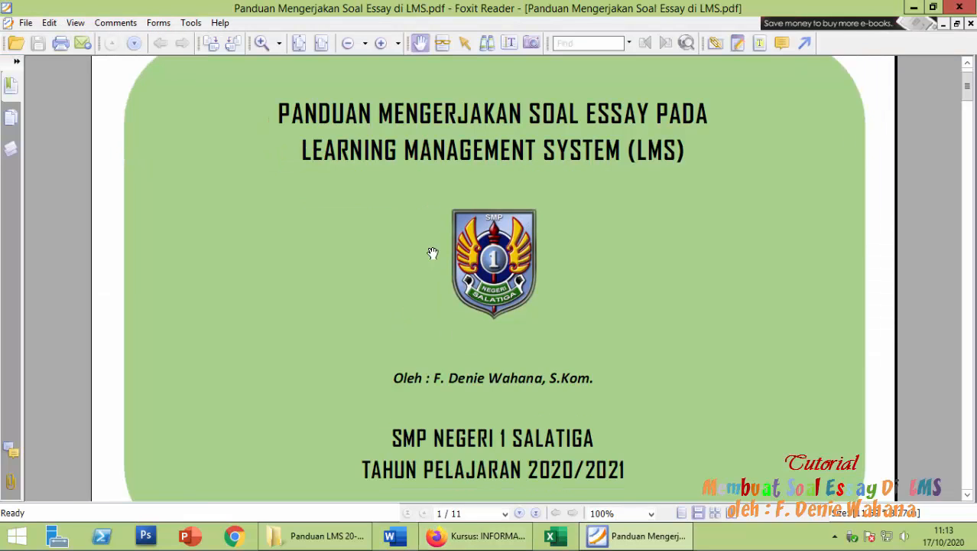
scroll(433, 254, "down", 12)
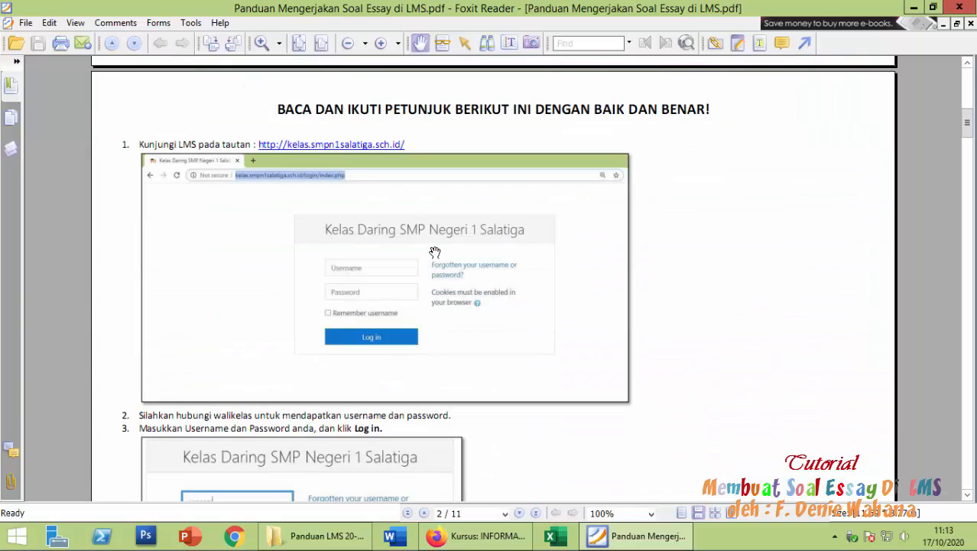
scroll(433, 252, "down", 20)
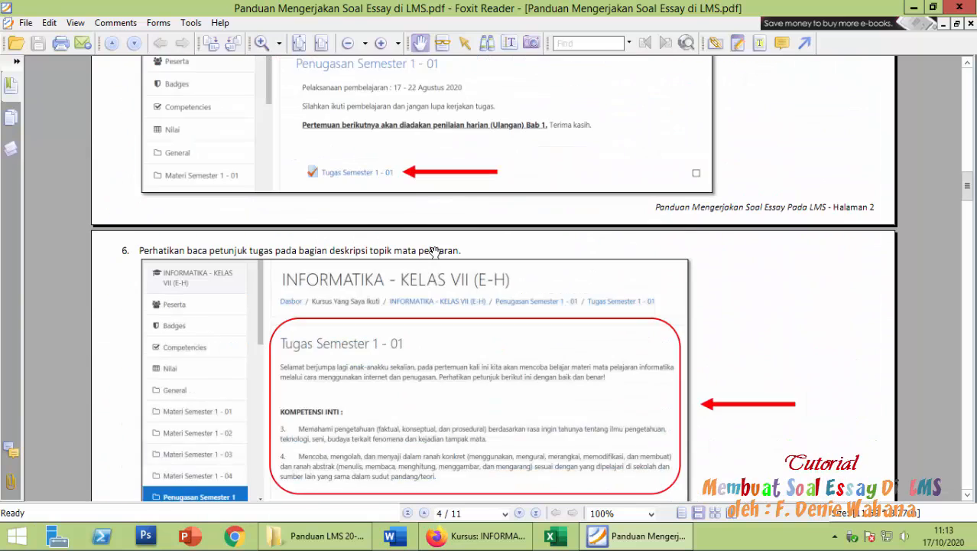
scroll(434, 252, "down", 1)
scroll(434, 252, "down", 5)
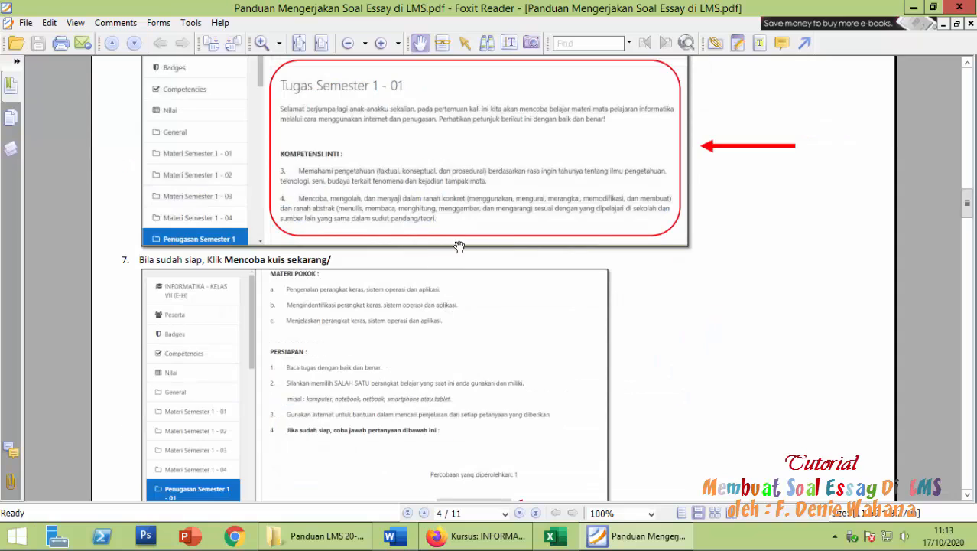
left_click(973, 7)
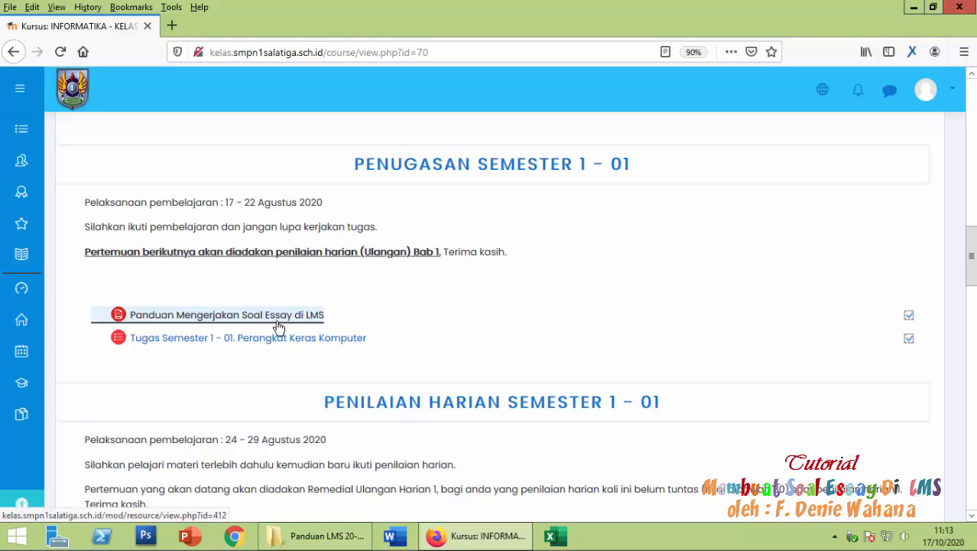
- Open Tugas Semester 1 - 01. Perangkat Keras Komputer and read its introduction, highlighting the notice about the upcoming Bab 1 assessment
left_click(180, 339)
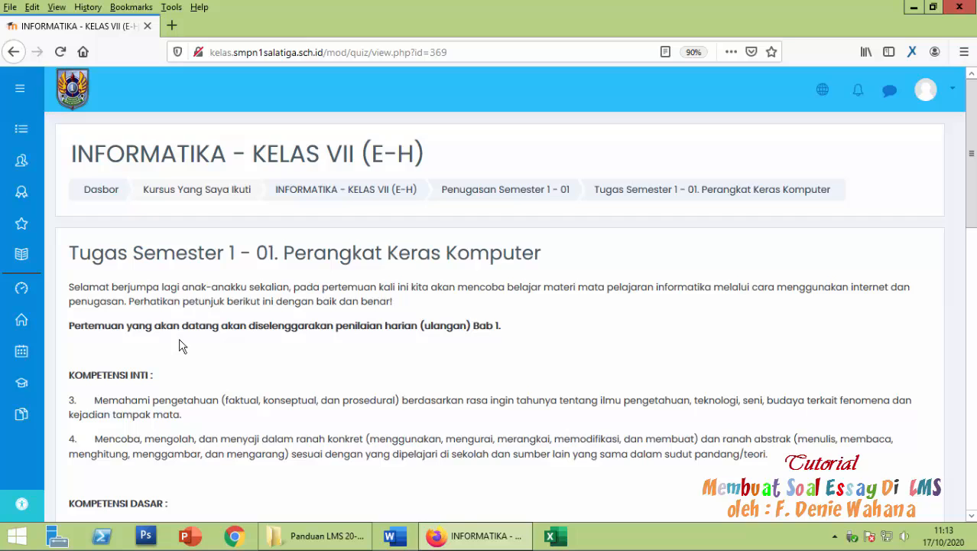
scroll(182, 346, "down", 2)
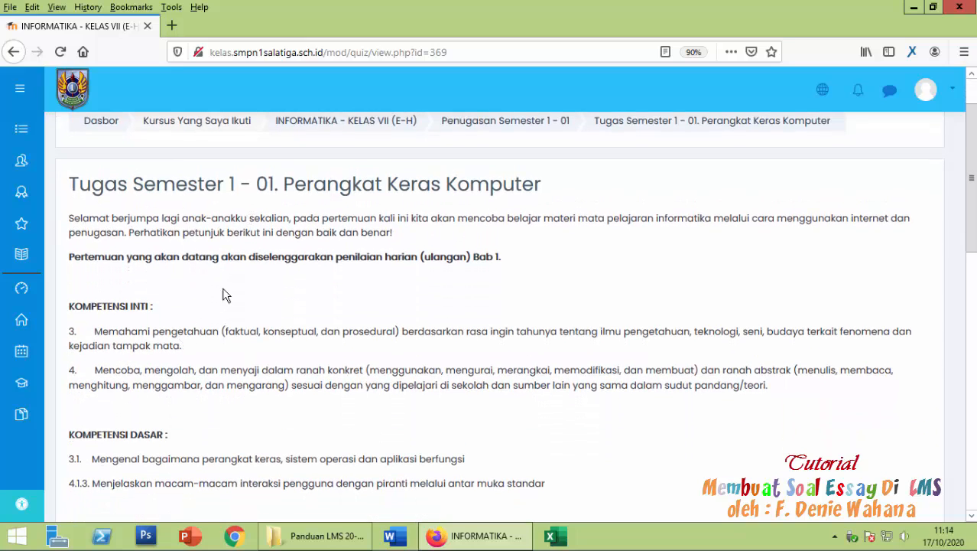
scroll(230, 321, "down", 5)
scroll(146, 255, "up", 5)
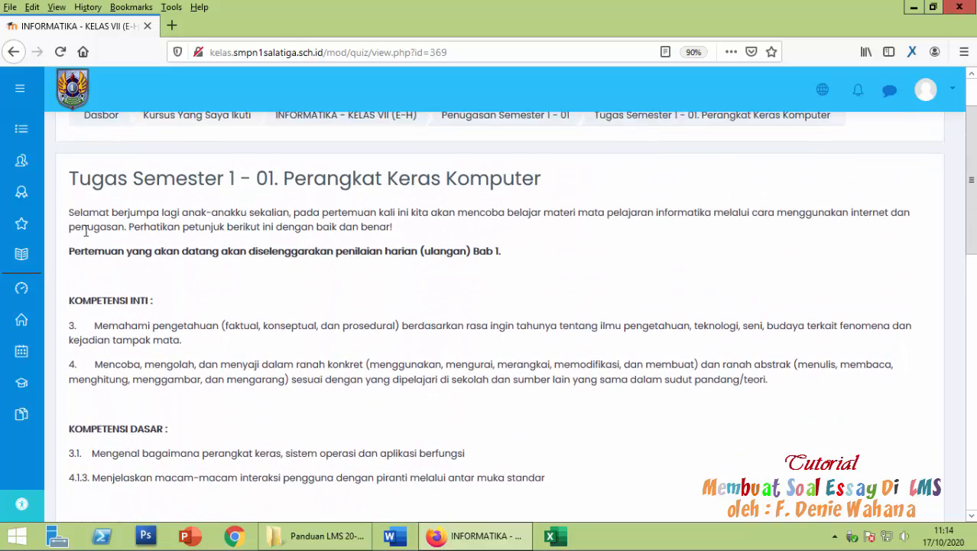
left_click_drag(70, 258, 505, 272)
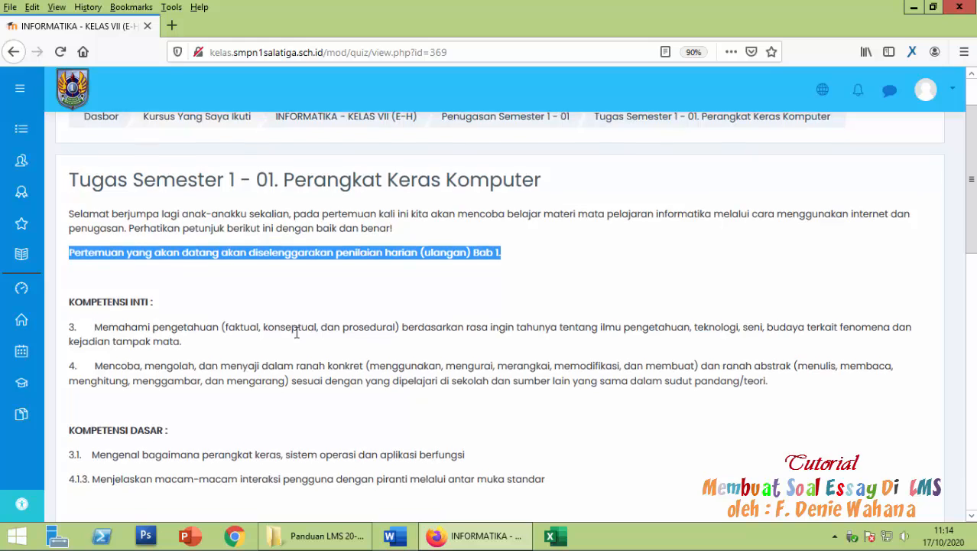
- Review the assignment's Kompetensi Inti, Kompetensi Dasar and Materi Pokok sections
scroll(153, 222, "down", 3)
left_click_drag(83, 169, 139, 193)
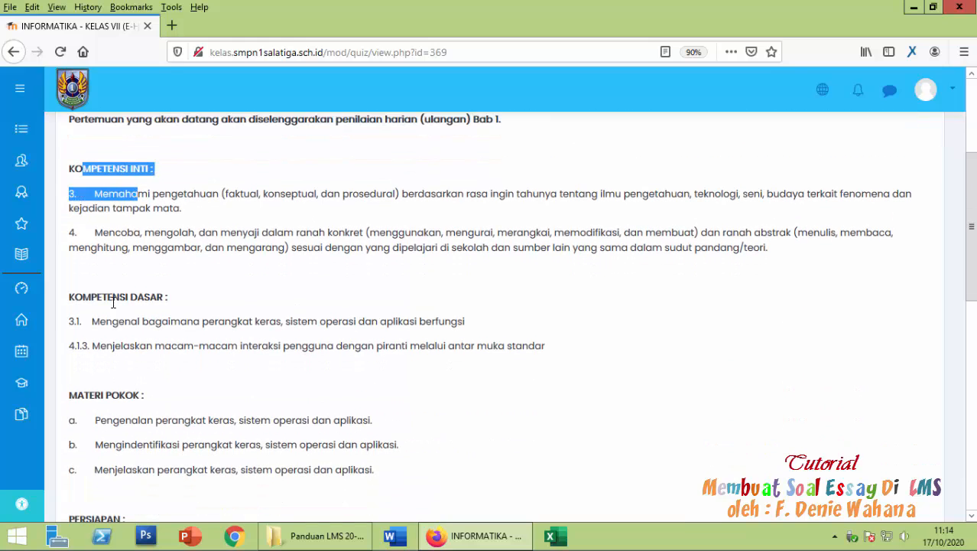
left_click_drag(113, 300, 159, 299)
left_click_drag(101, 395, 139, 395)
- Read the four preparation instructions under Persiapan, highlighting them temporarily
scroll(144, 399, "down", 3)
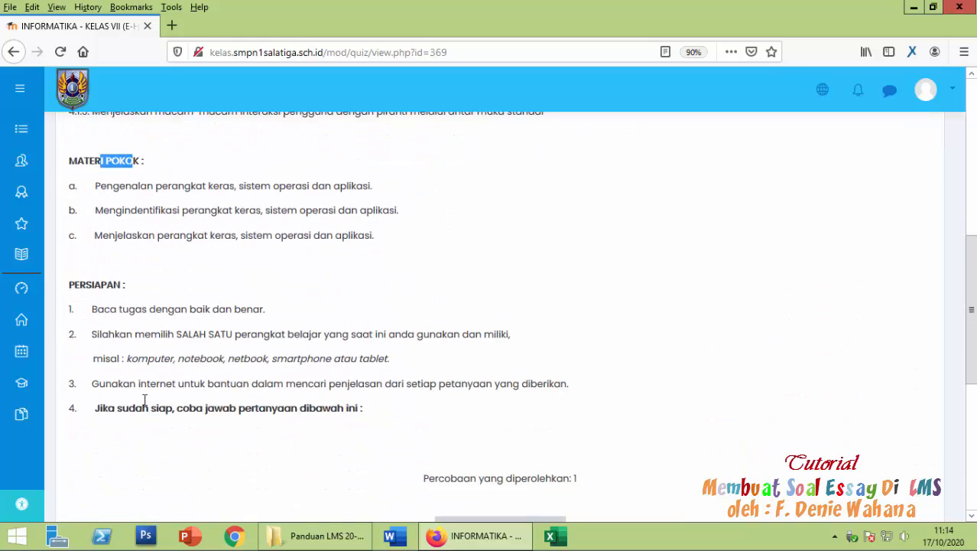
scroll(146, 396, "down", 2)
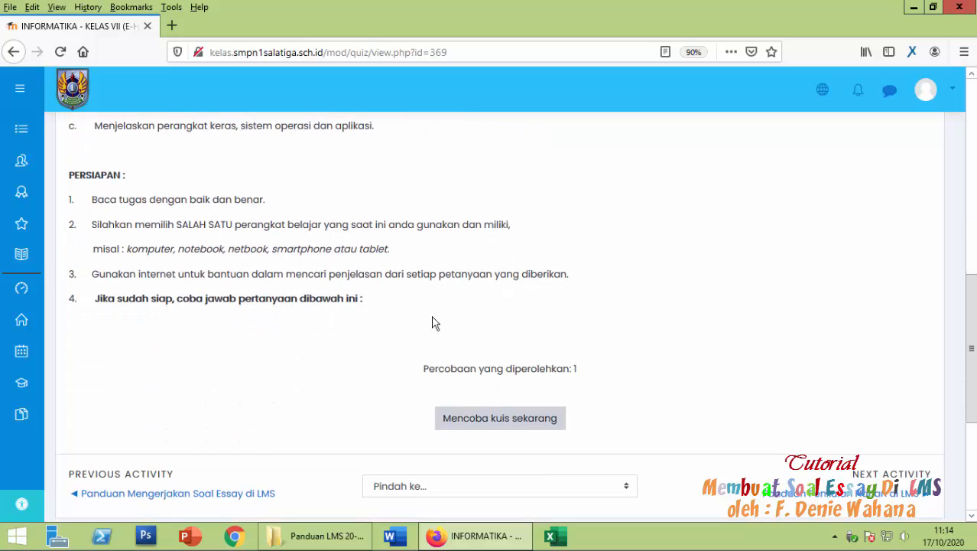
left_click_drag(88, 197, 382, 303)
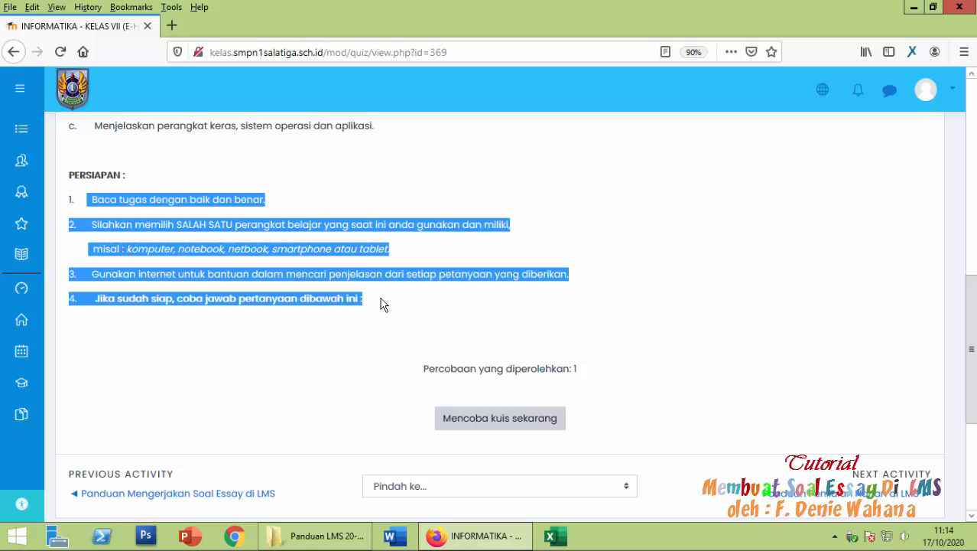
left_click(214, 249)
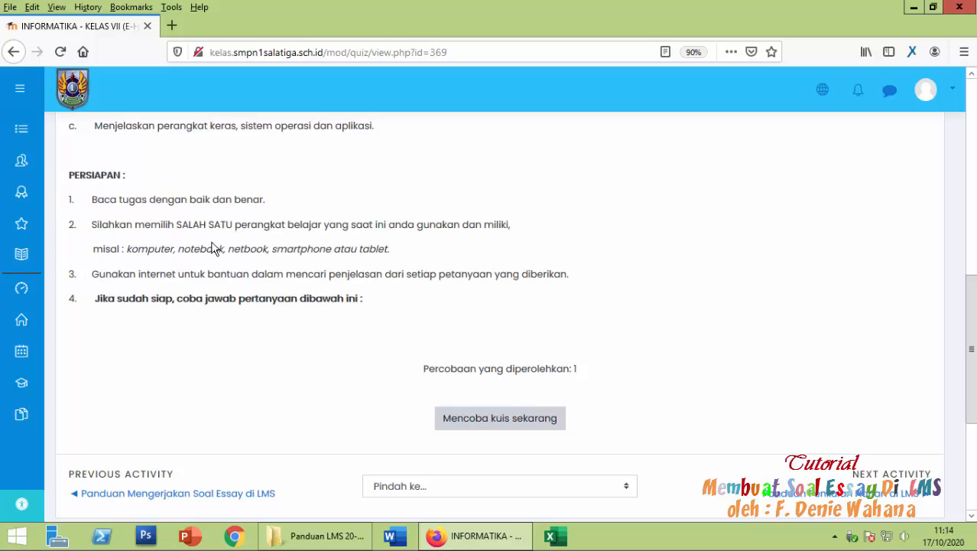
- Point out the device examples and remaining preparation instructions under Persiapan, and start the quiz attempt
left_click_drag(127, 254, 390, 258)
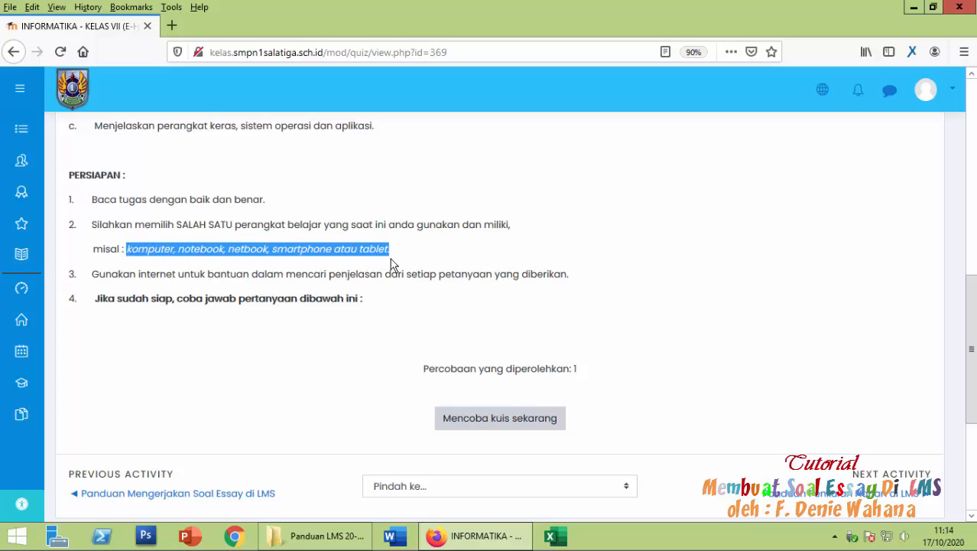
left_click_drag(97, 275, 243, 277)
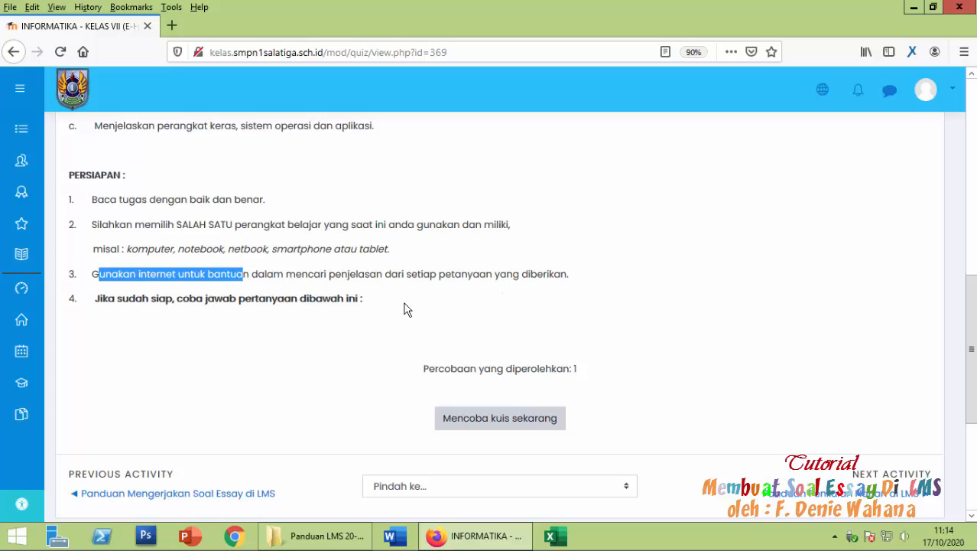
left_click_drag(405, 309, 69, 185)
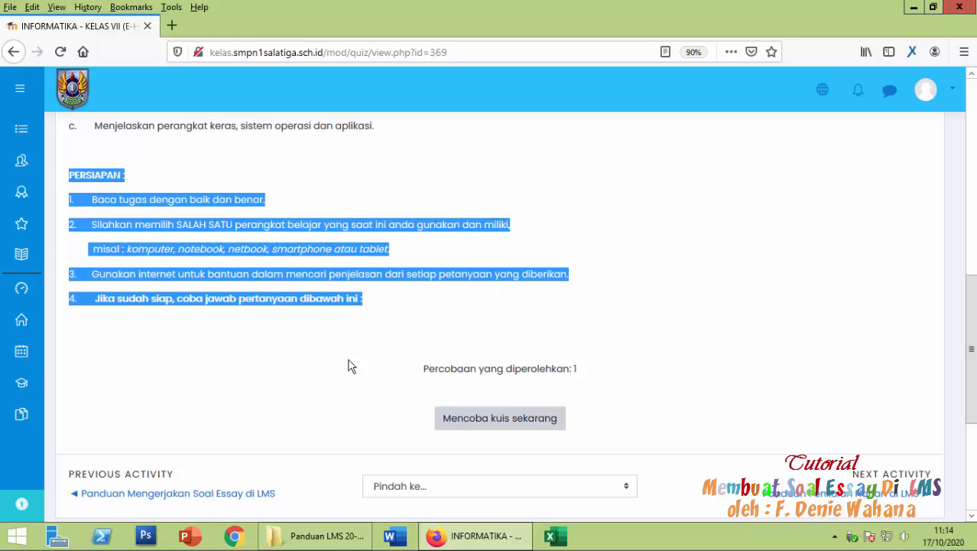
left_click(505, 432)
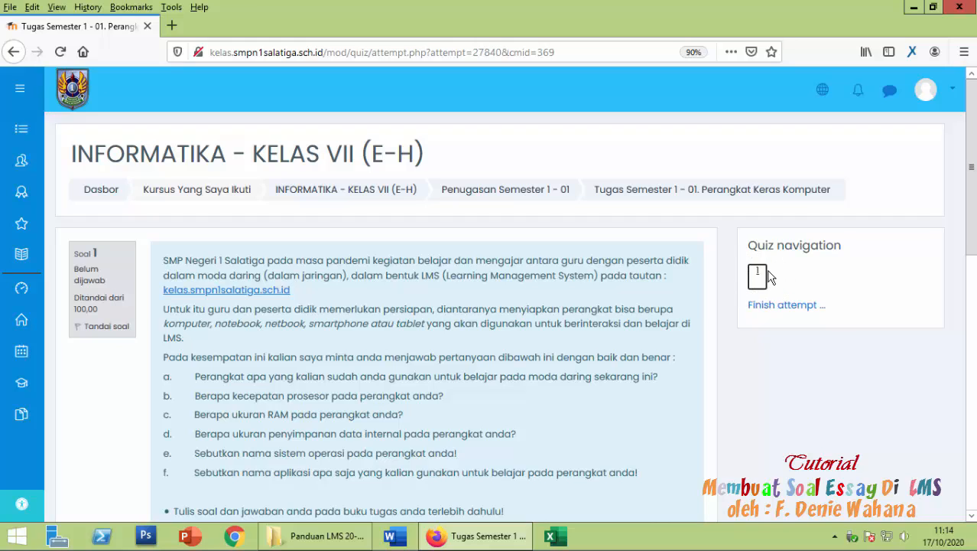
- Read question 1's introduction, sub-questions a to f and the answering instructions above the answer box
scroll(732, 275, "down", 3)
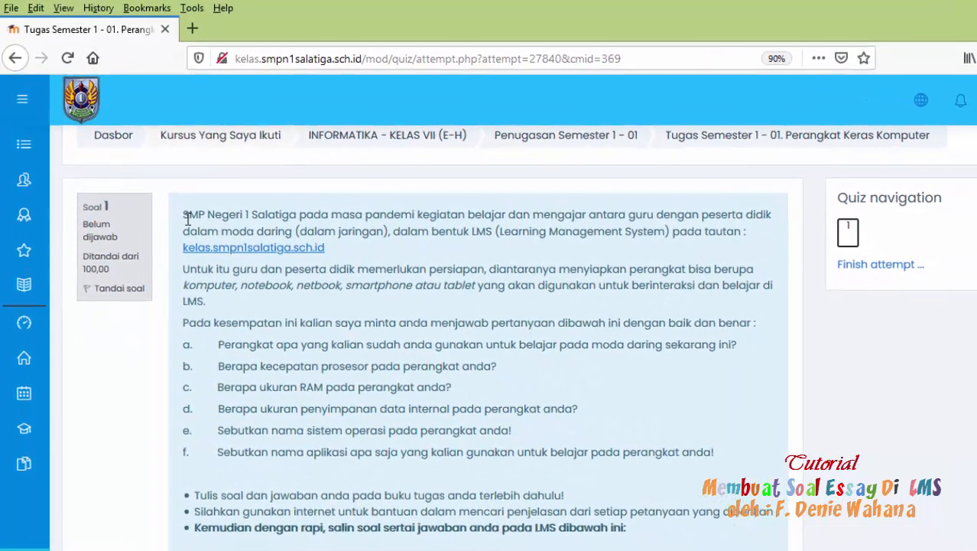
left_click_drag(179, 203, 260, 218)
left_click_drag(184, 218, 480, 308)
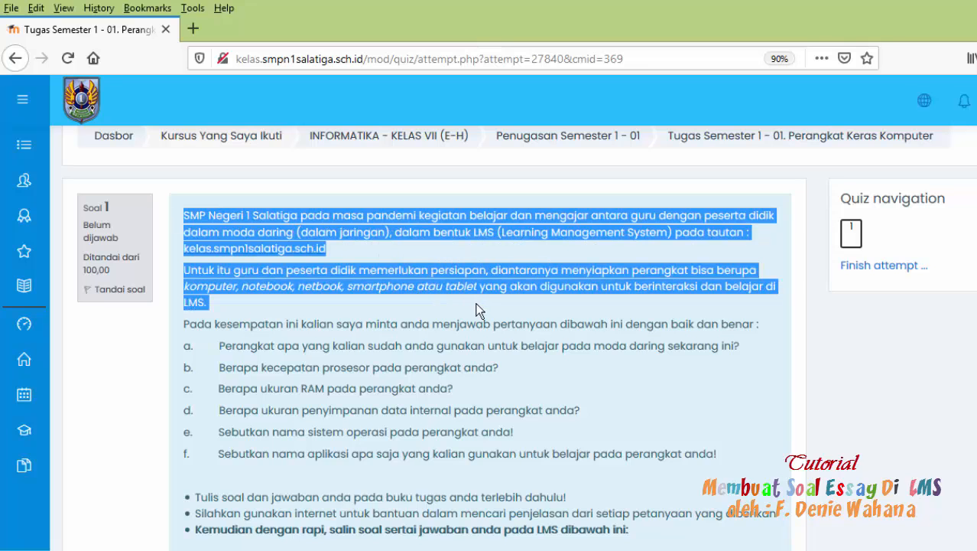
left_click_drag(197, 324, 514, 467)
scroll(514, 465, "down", 3)
scroll(516, 465, "down", 1)
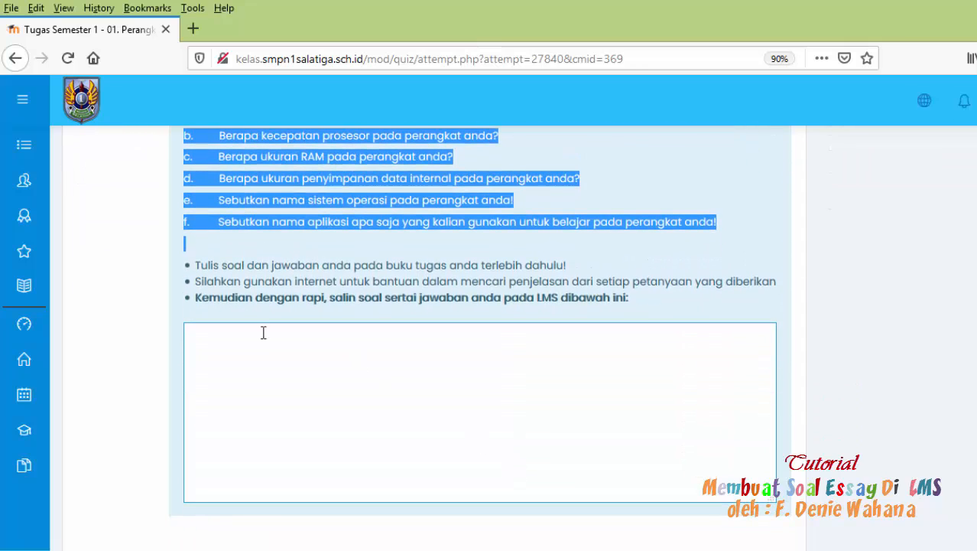
left_click(206, 266)
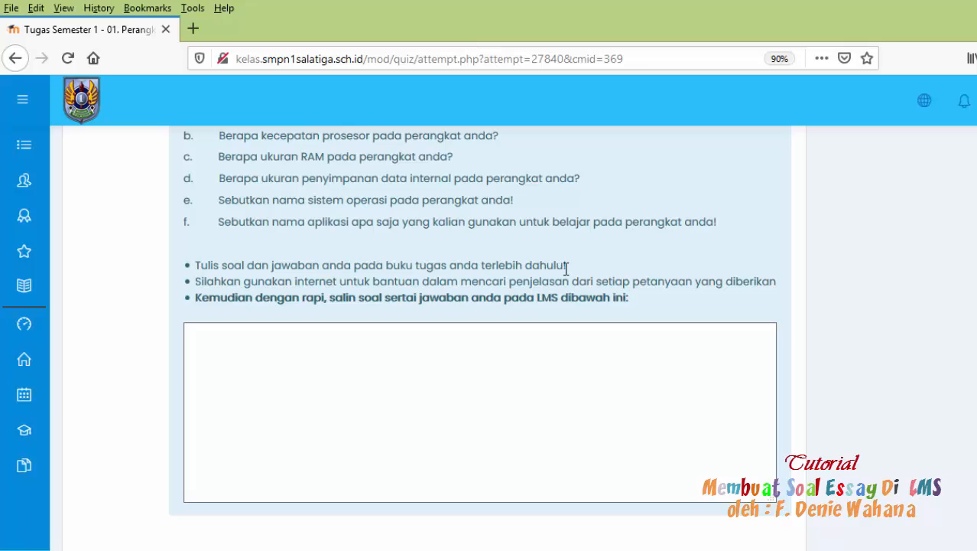
left_click(273, 355)
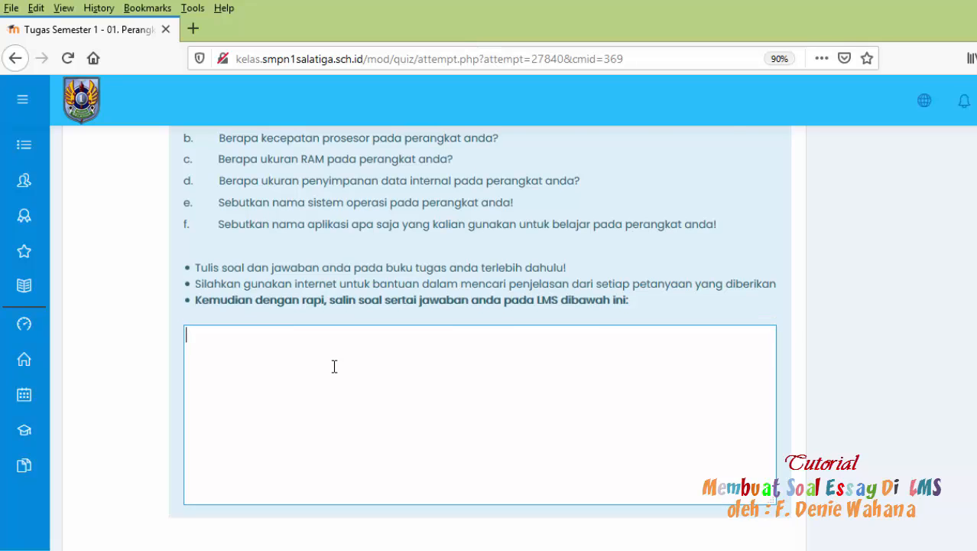
scroll(337, 367, "up", 2)
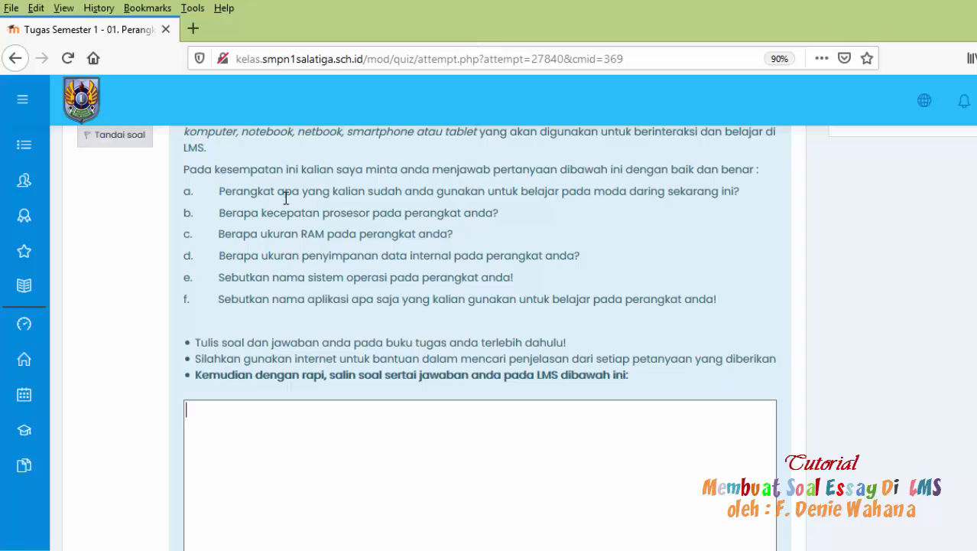
left_click_drag(222, 195, 670, 197)
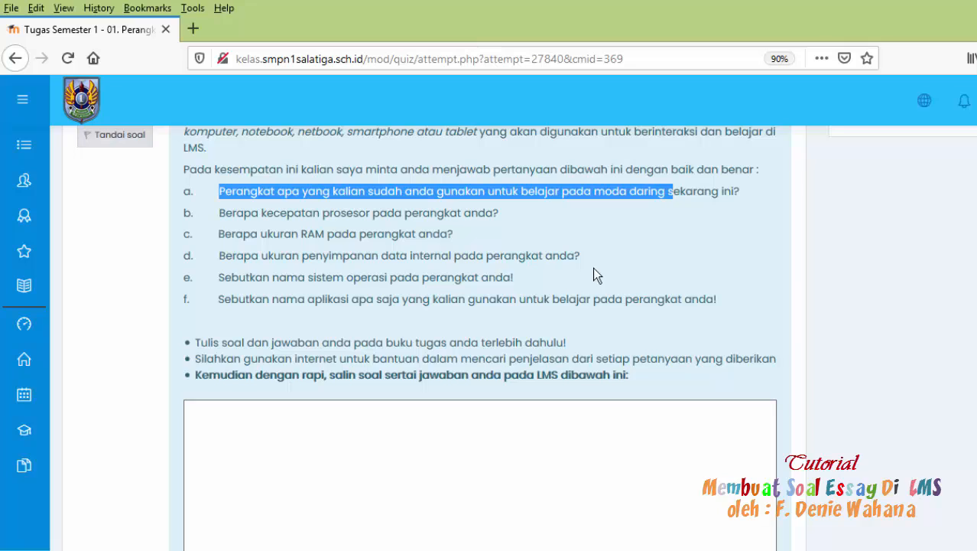
left_click(229, 423)
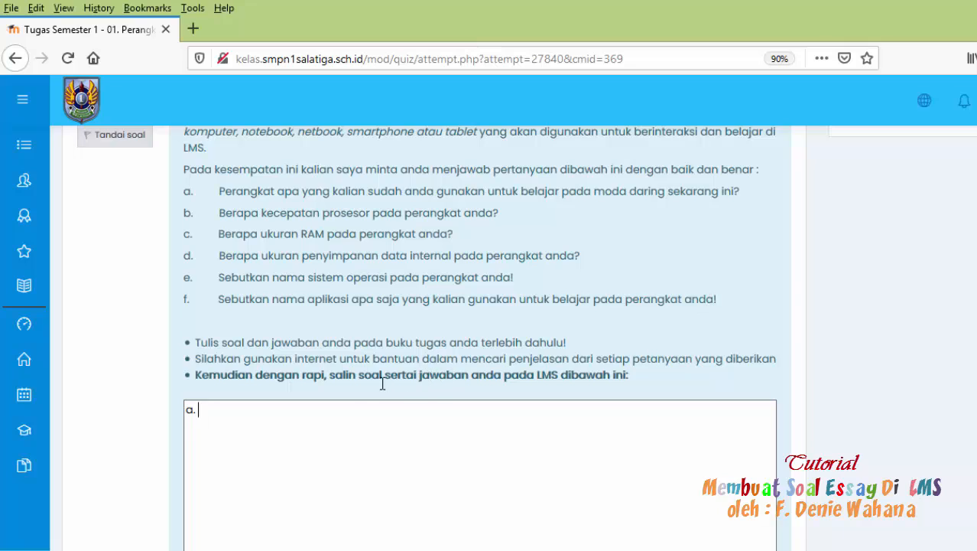
left_click_drag(196, 382, 632, 385)
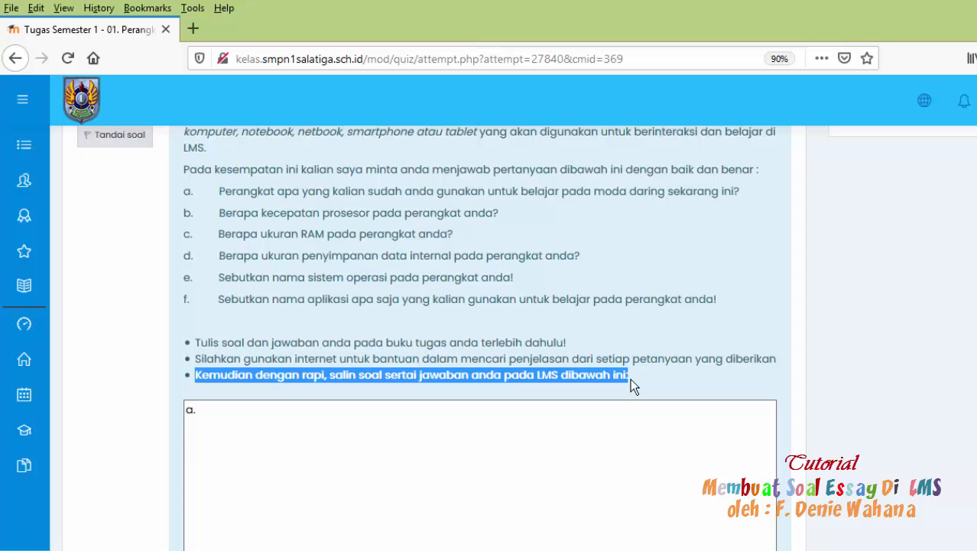
- Copy sub-questions a to f and paste them into the answer box, replacing its content
left_click(727, 304)
left_click_drag(722, 303, 186, 194)
key("ctrl+c")
right_click(189, 196)
left_click(228, 209)
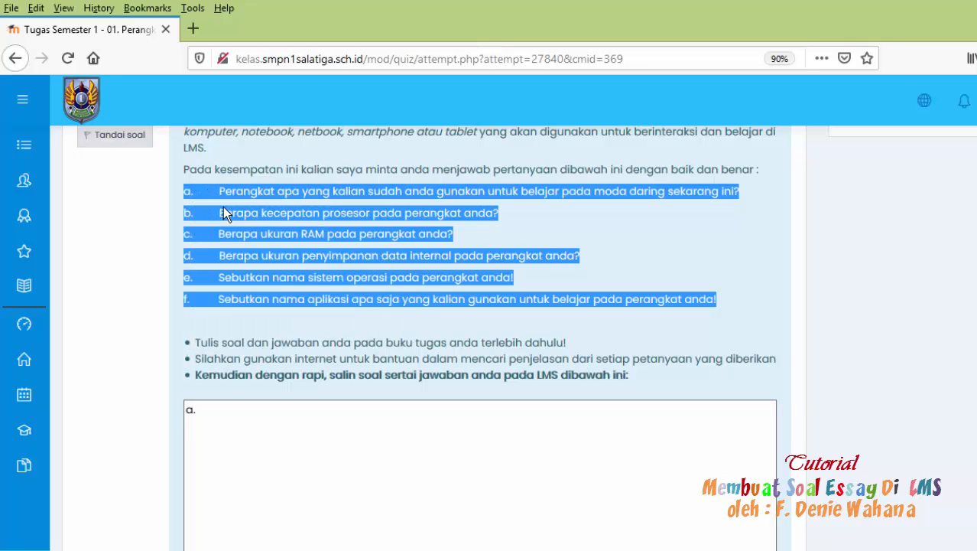
left_click(214, 416)
key("ctrl+a")
key("ctrl+v")
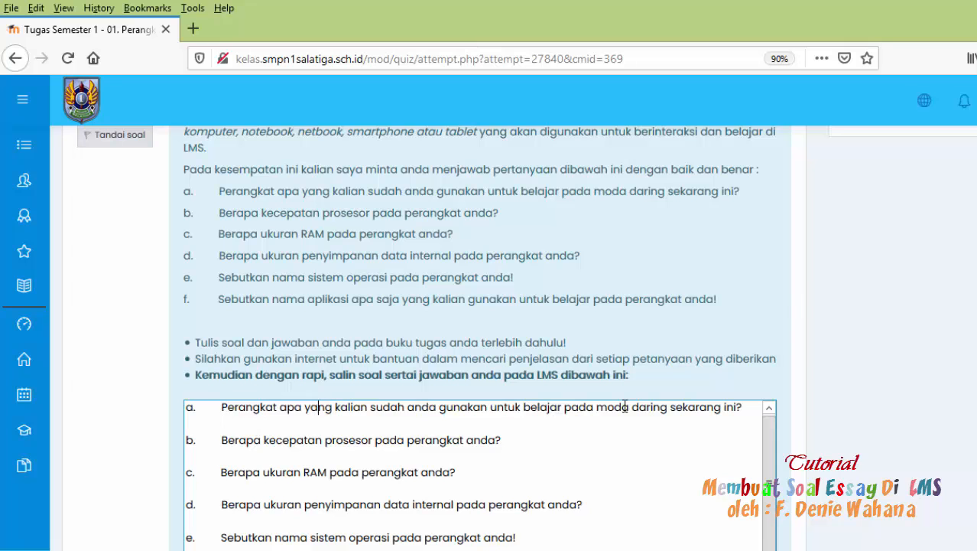
- Reword answer line a to "Perangkat apa yang saya gunakan untuk belajar pada moda daring sekarang ini : Smartphone"
key("ctrl+shift+Right")
key("ctrl+shift+Right")
key("ctrl+shift+Right")
type("saya")
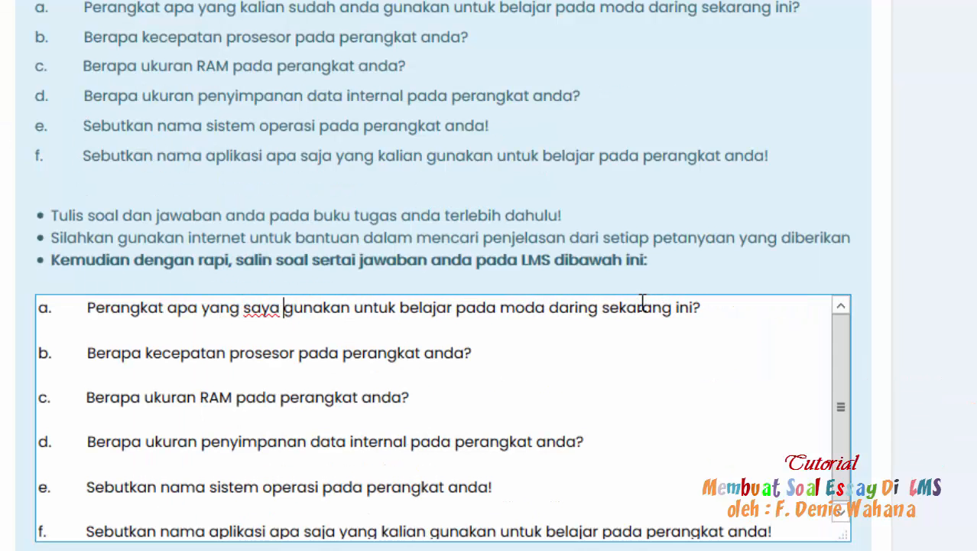
left_click(712, 310)
key("BackSpace")
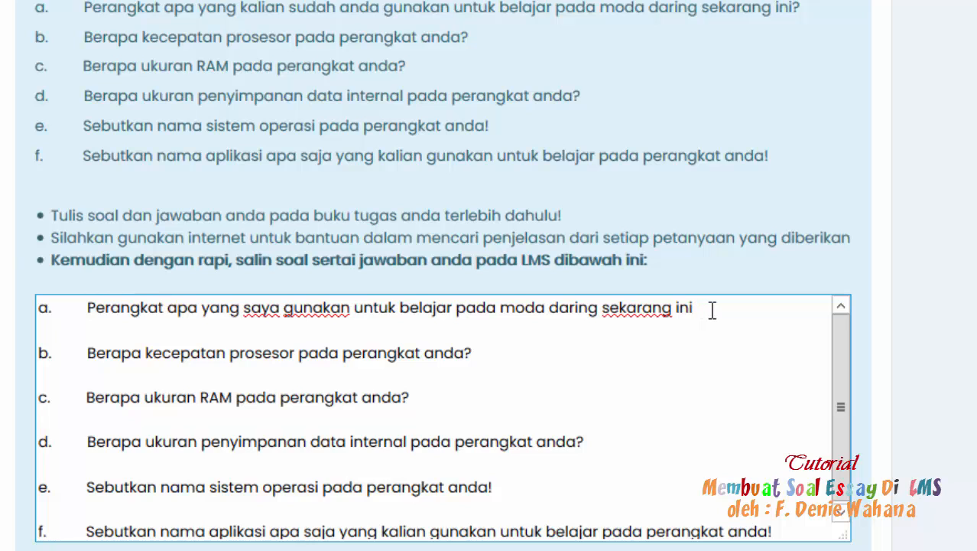
type(": Smartphone")
- Reword answer line b to "Kecepatan prosesor perangkat saya : 2 GHz"
double_click(95, 354)
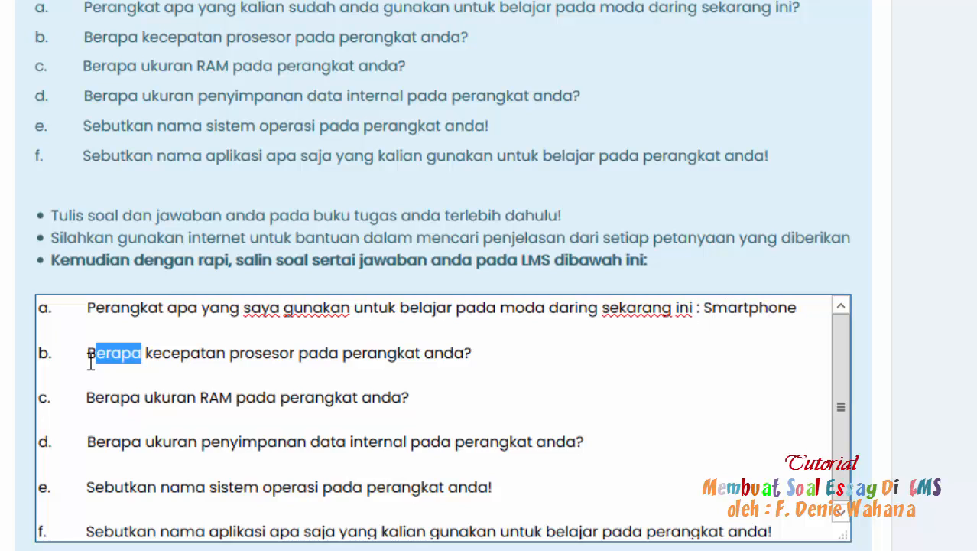
key("BackSpace")
key("Delete")
type("K")
key("ctrl+Right")
key("ctrl+Right")
key("ctrl+shift+Right")
key("BackSpace")
key("ctrl+Right")
key("shift+End")
type("saya")
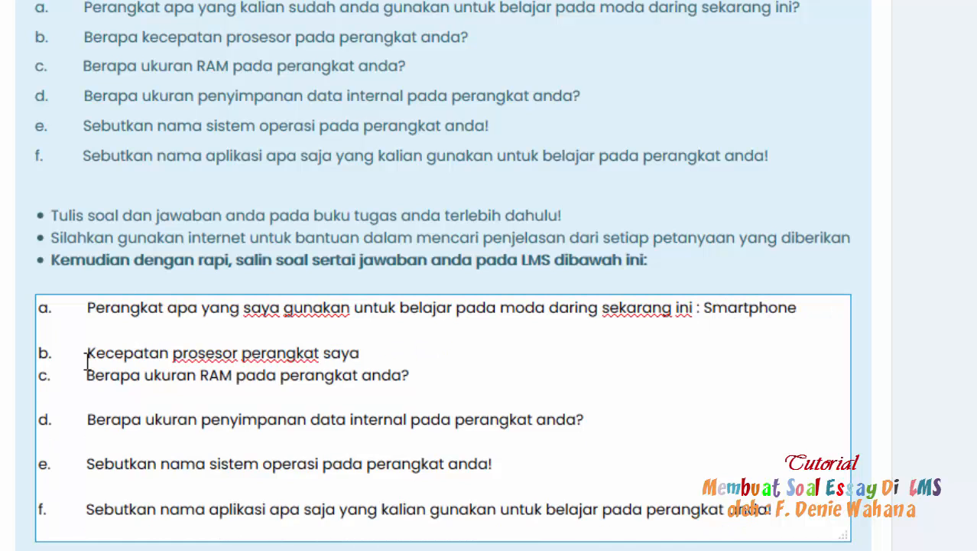
type(" : 2 GHz")
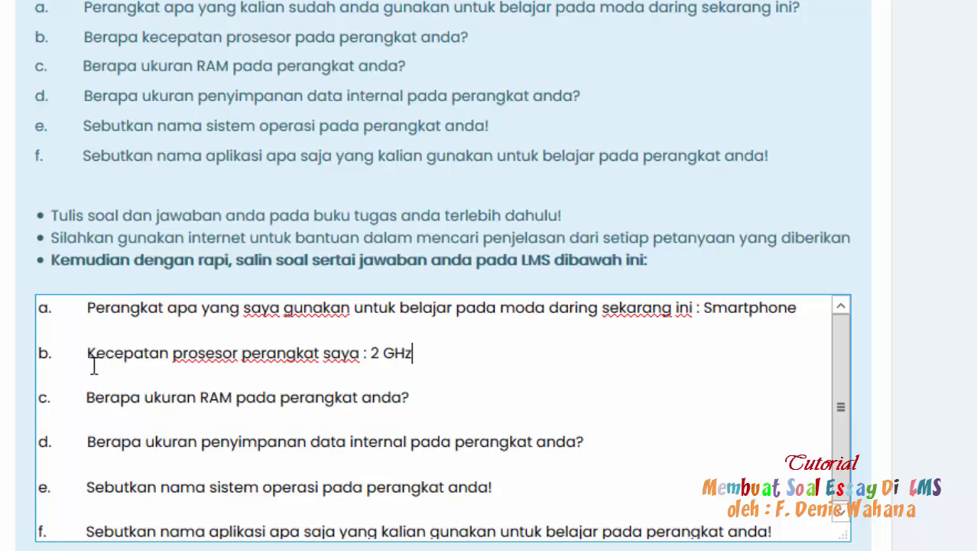
- Reword answer line c to "RAM pada perangkat saya : 4 Gb", keeping line d on its own line
left_click_drag(198, 399, 88, 403)
key("BackSpace")
key("ctrl+Right")
key("ctrl+Right")
key("ctrl+Right")
key("shift+End")
type("saya : 4 ")
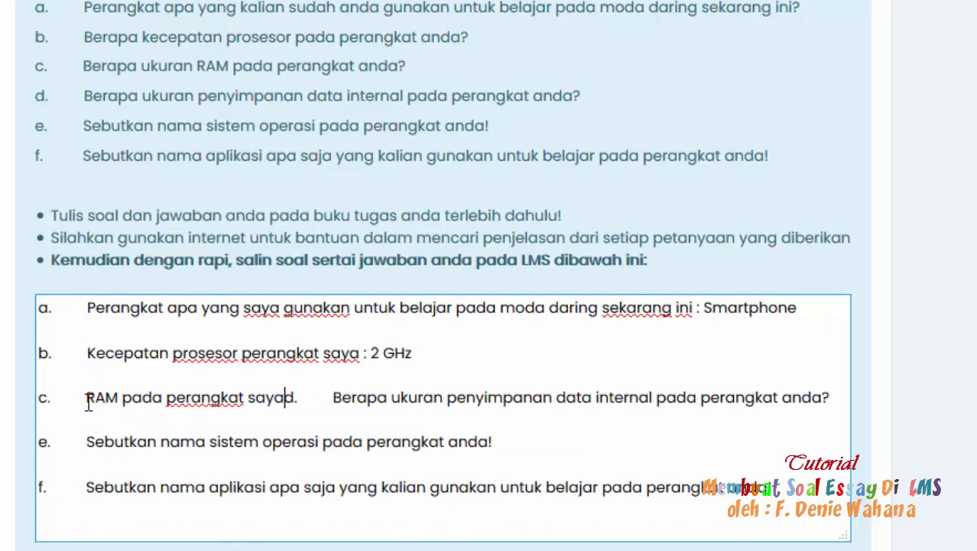
type("Gb")
key("Return")
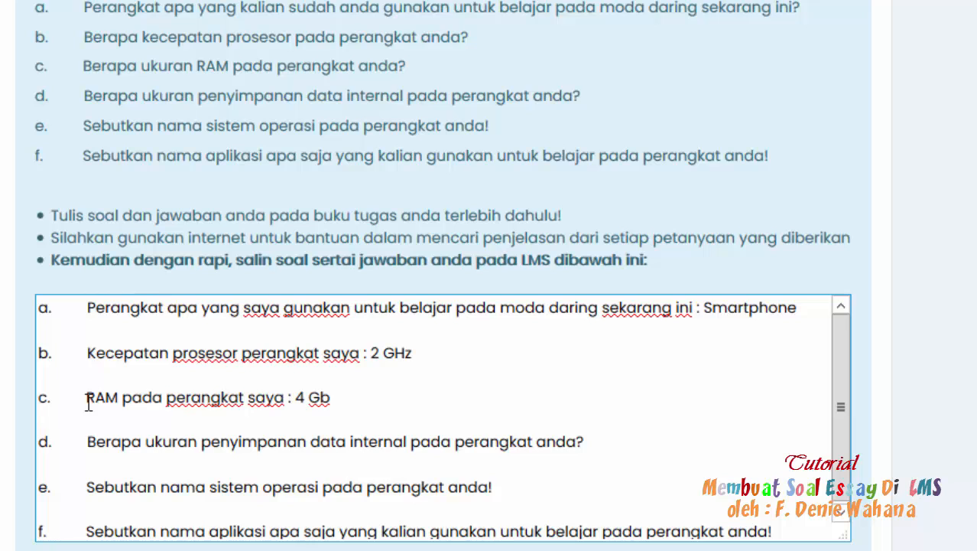
- Reword answer line d to "Ukuran penyimpanan data internal pada perangkat saya : 64 Gb"
key("ctrl+Delete")
key("Delete")
type("U")
key("End")
key("BackSpace")
key("BackSpace")
key("BackSpace")
key("BackSpace")
key("BackSpace")
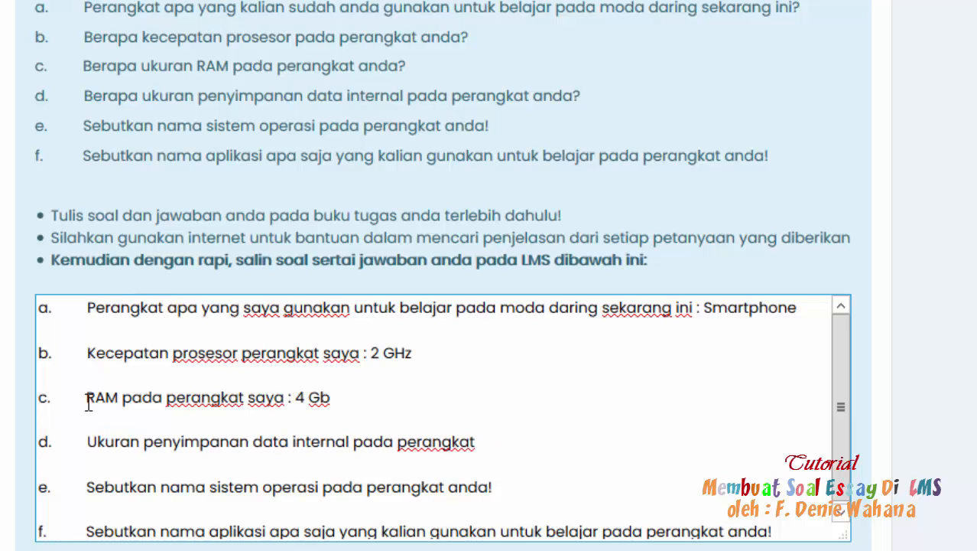
type("saya : 64 Gb")
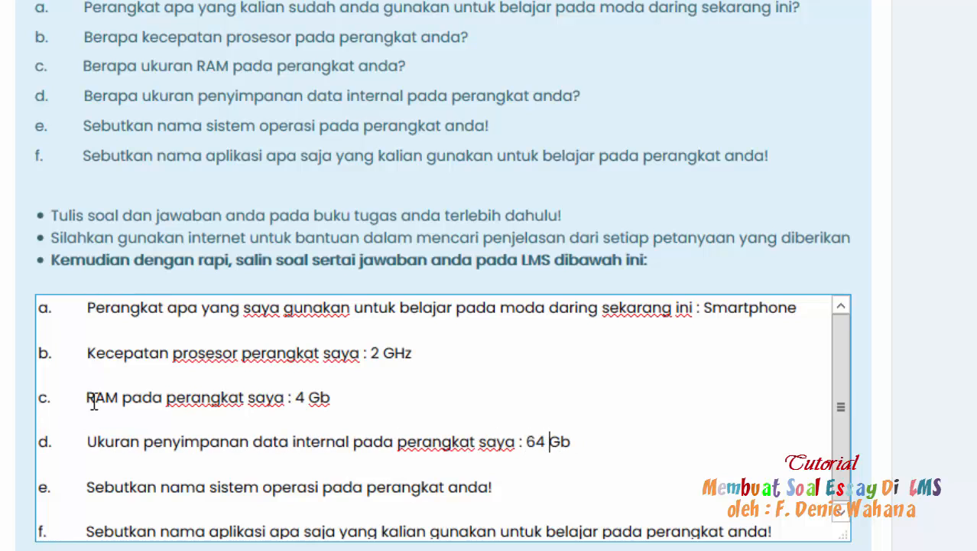
- Reword answer line e to "Nama sistem operasi pada perangkat saya : Android"
scroll(88, 401, "down", 2)
left_click_drag(87, 377, 164, 376)
key("BackSpace")
type("N")
key("End")
key("BackSpace")
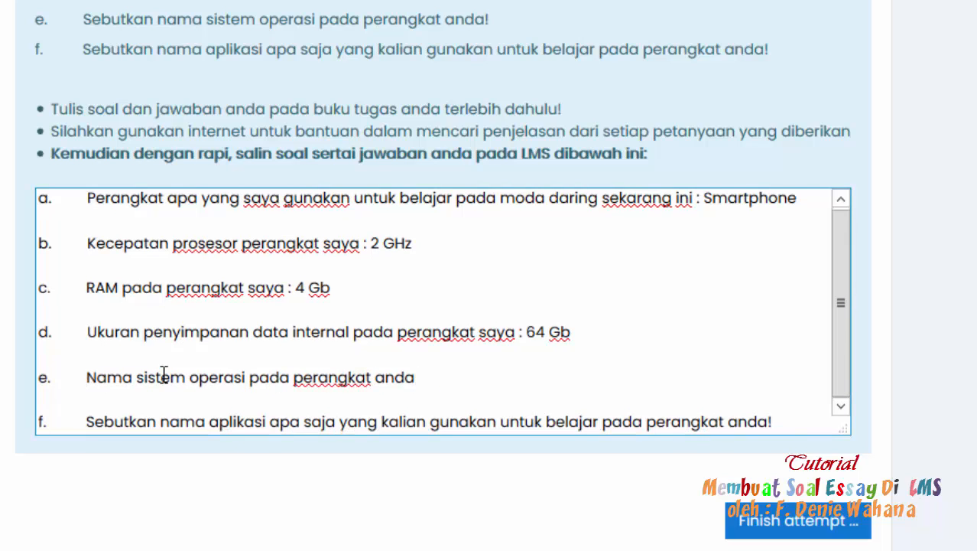
key("BackSpace")
key("BackSpace")
key("BackSpace")
key("BackSpace")
type("saya : Android")
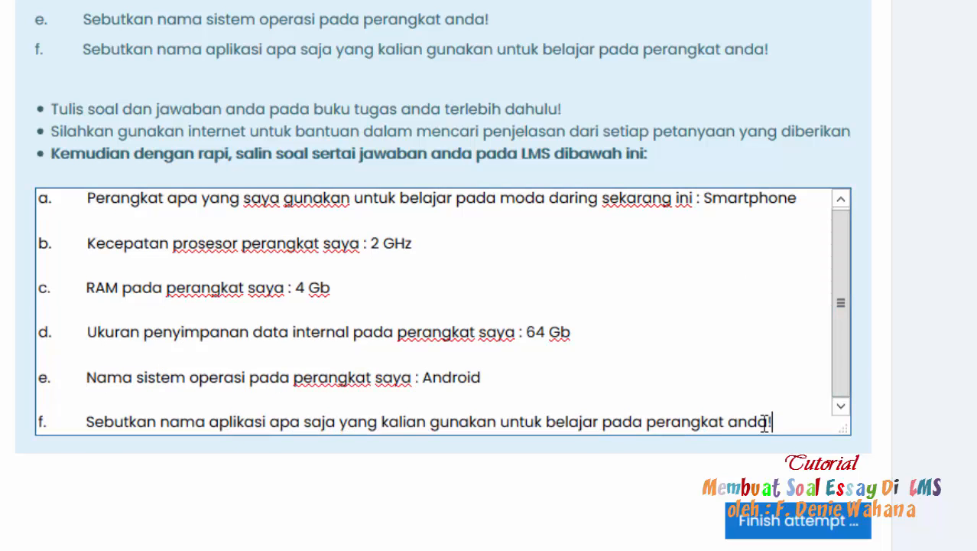
- Reword the beginning of answer line f to "Aplikasi yang saya gunakan untuk belajar"
left_click_drag(769, 423, 632, 423)
left_click(177, 419)
left_click_drag(177, 419, 125, 423)
key("Delete")
key("Delete")
type("A")
key("ctrl+Right")
key("ctrl+shift+Right")
key("ctrl+shift+Right")
key("ctrl+shift+Right")
key("ctrl+shift+Right")
key("ctrl+shift+Right")
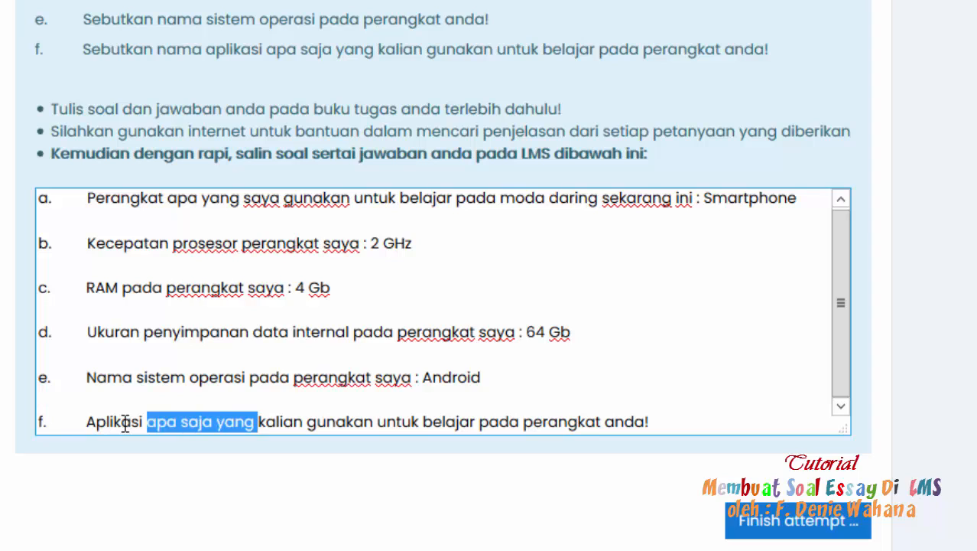
key("ctrl+shift+Left")
key("ctrl+shift+Left")
key("ctrl+shift+Left")
key("Delete")
key("ctrl+Right")
key("ctrl+shift+Right")
key("Delete")
type("saya")
- Replace "pada perangkat anda!" in answer line f with ": Browser (chrome), Google Classroom, Teams, Google Meet"
key("ctrl+Right")
key("ctrl+Right")
key("ctrl+Right")
key("ctrl+shift+Right")
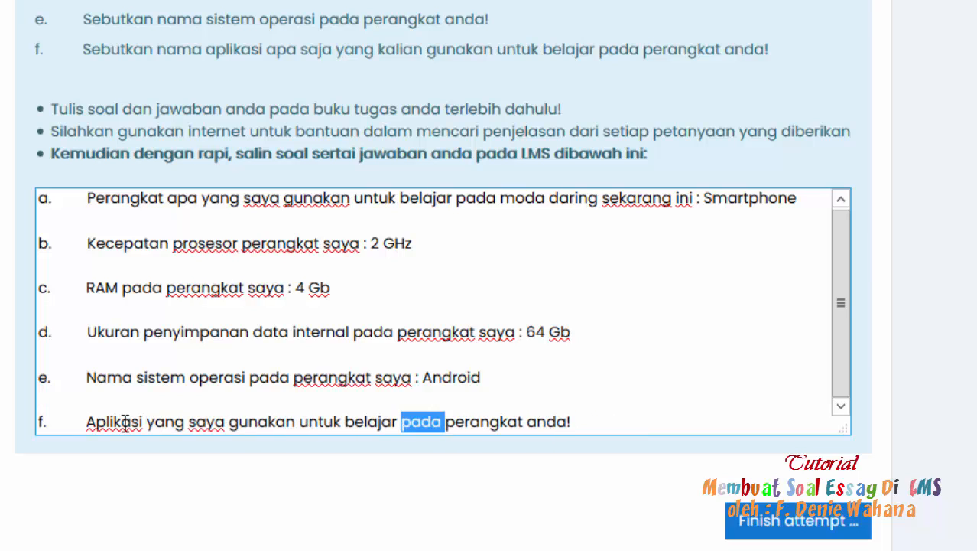
key("shift+End")
type(": Browser (shr")
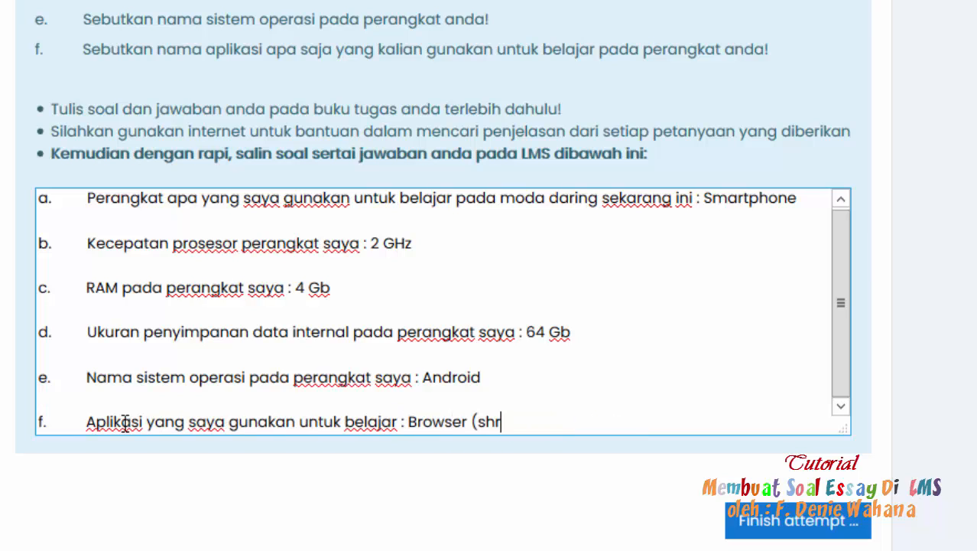
key("BackSpace")
key("BackSpace")
key("BackSpace")
type("chrome), Google Classroom, Teams")
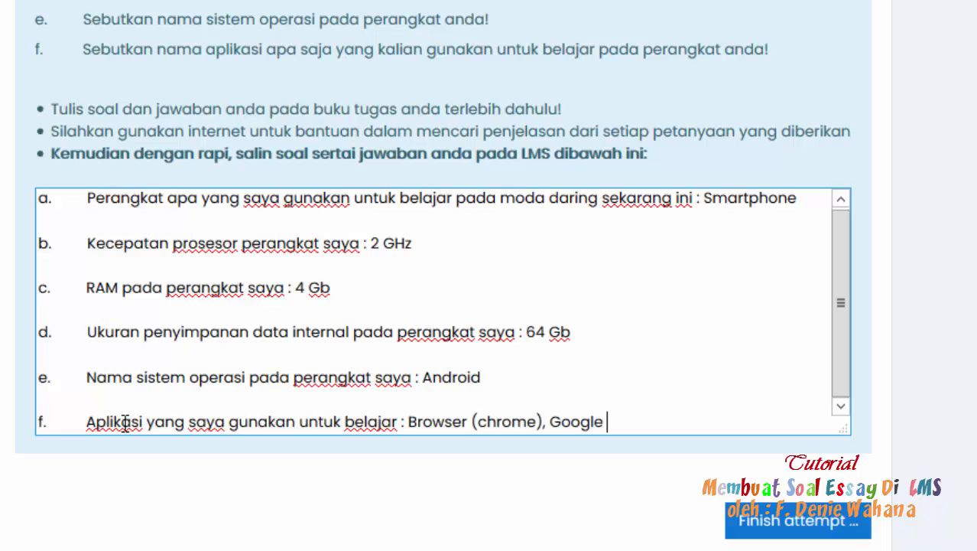
type(", Google Meet")
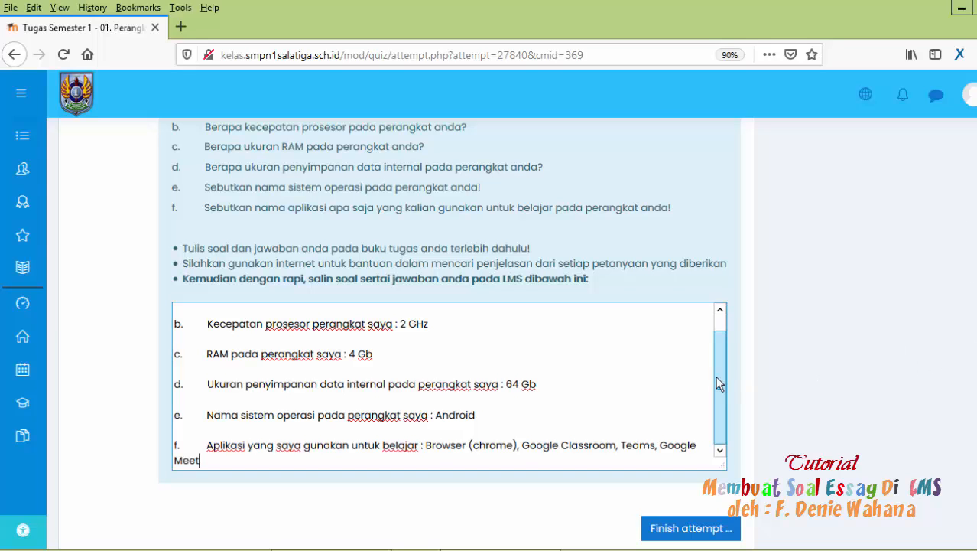
- Finish the essay attempt, then submit all answers and confirm the submission
scroll(512, 335, "up", 3)
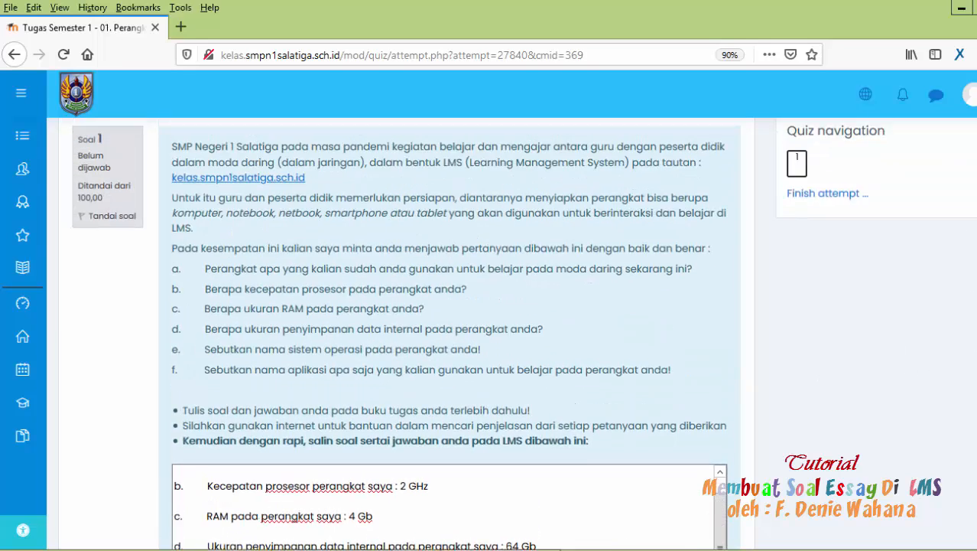
scroll(512, 334, "down", 5)
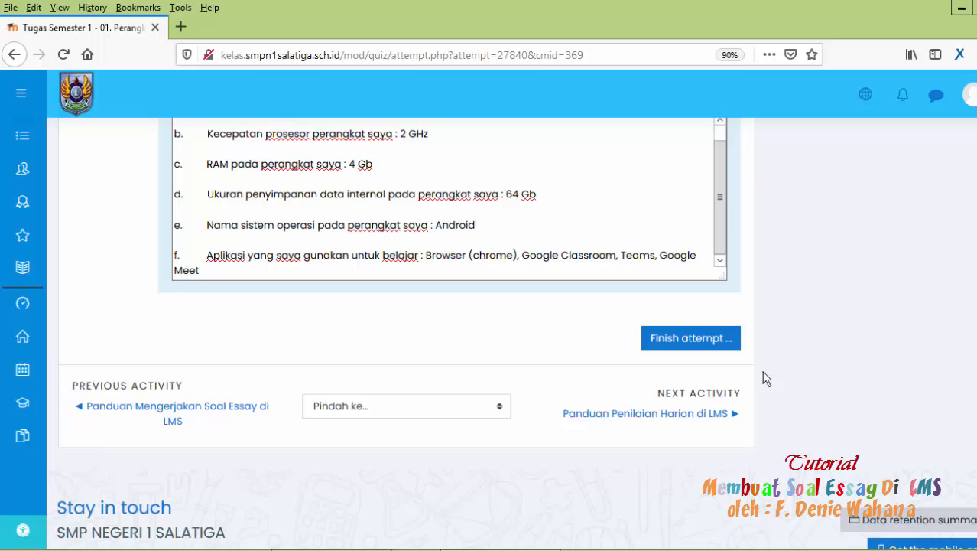
left_click(692, 341)
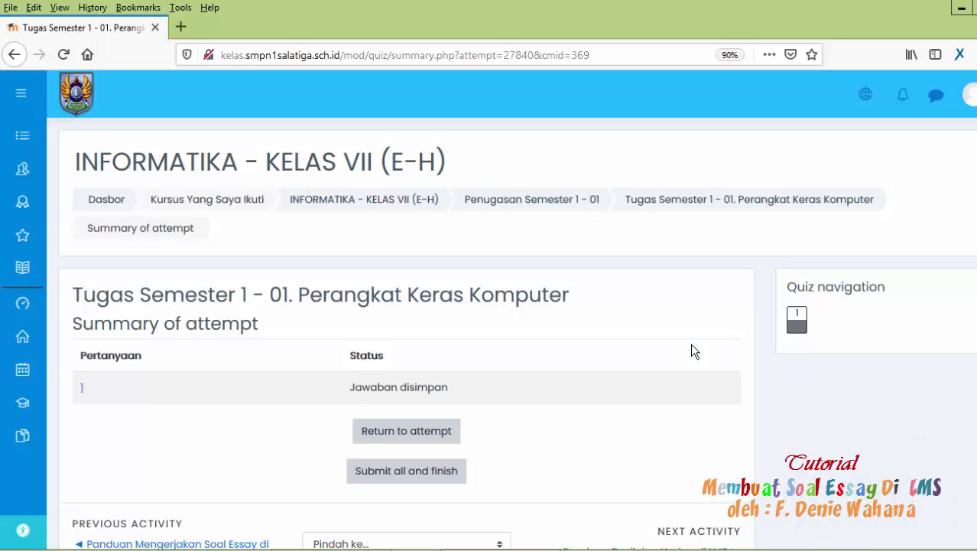
left_click(402, 483)
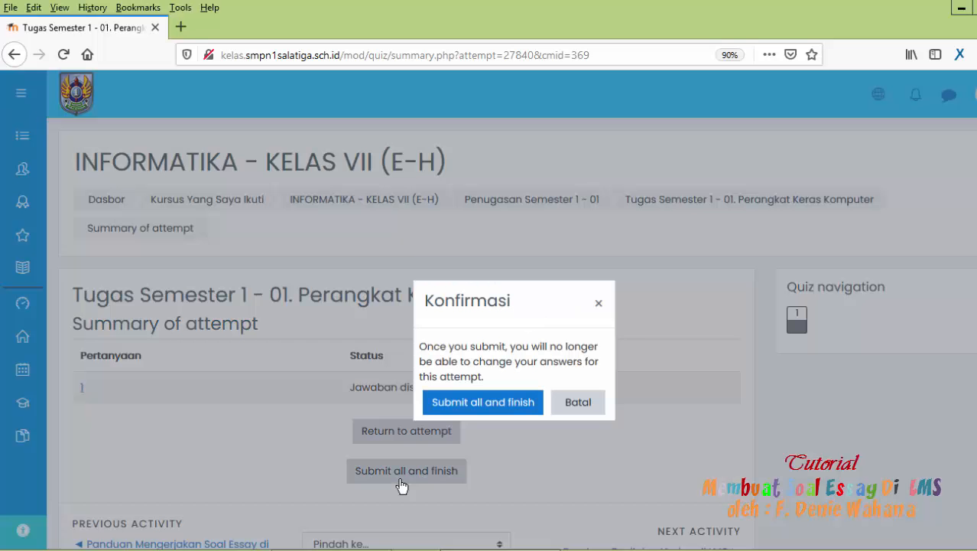
left_click(484, 413)
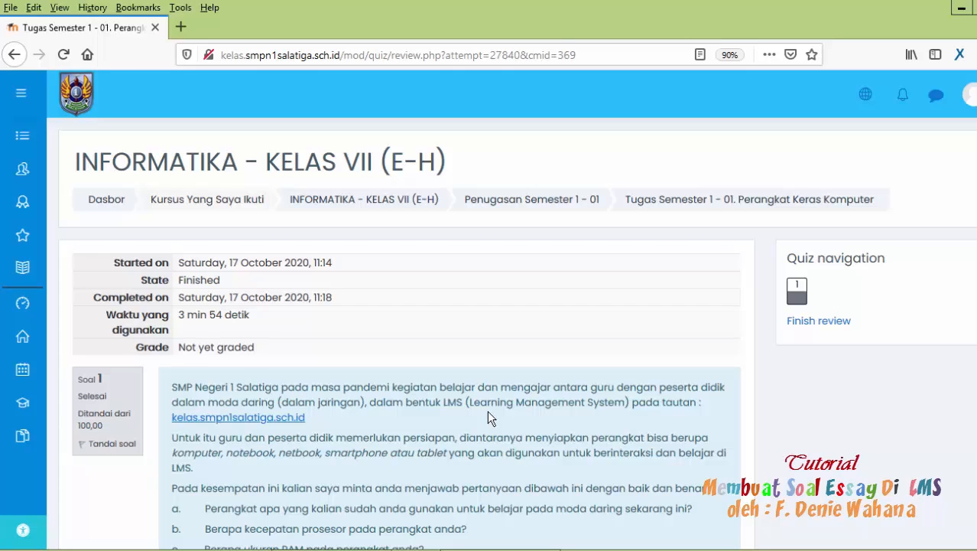
- Compare the submitted answers with the feedback on processor speed, memory and storage units, operating systems and applications in the attempt review
scroll(488, 413, "down", 5)
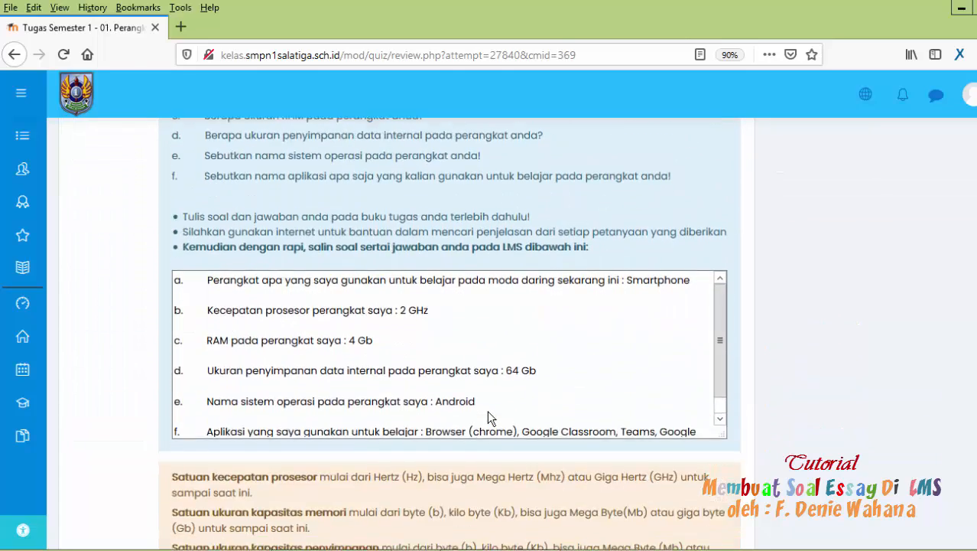
scroll(488, 417, "down", 5)
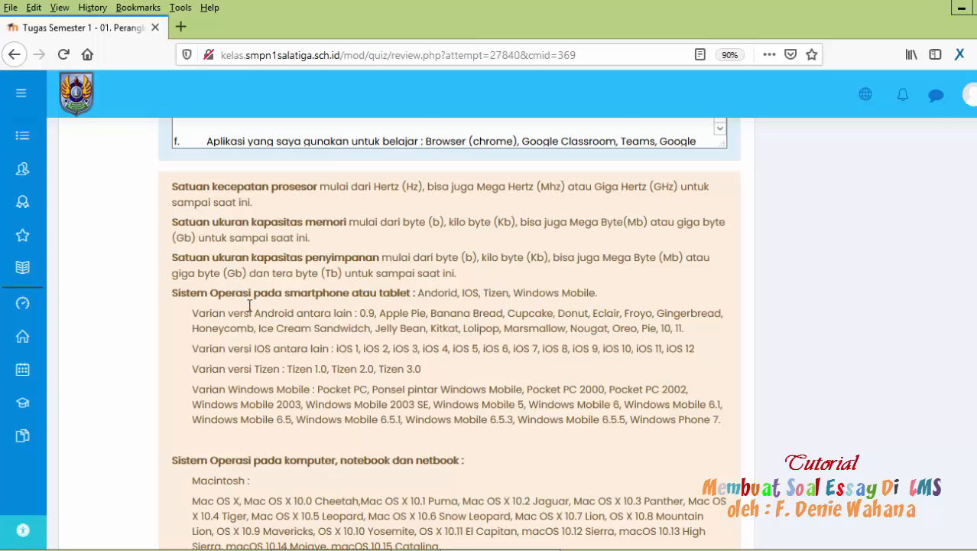
scroll(246, 312, "down", 4)
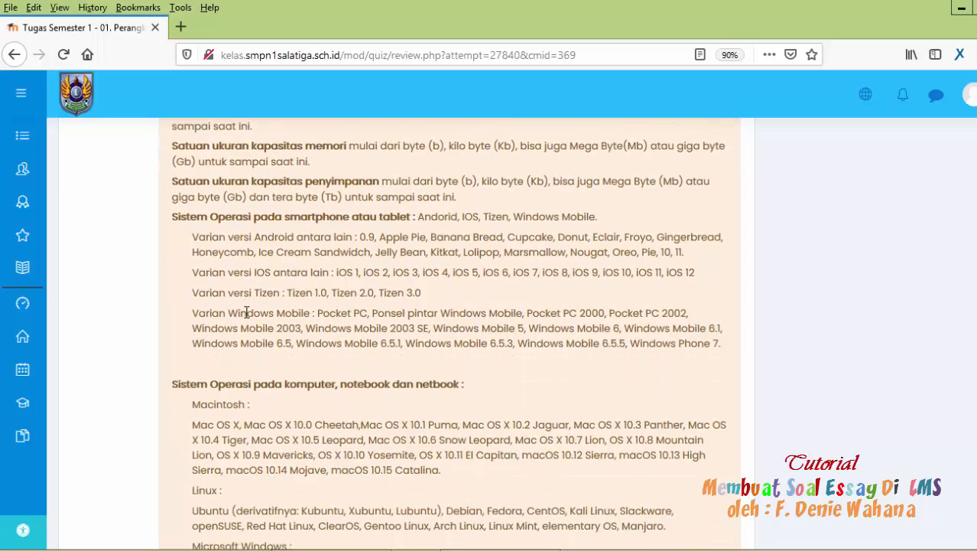
scroll(246, 312, "up", 6)
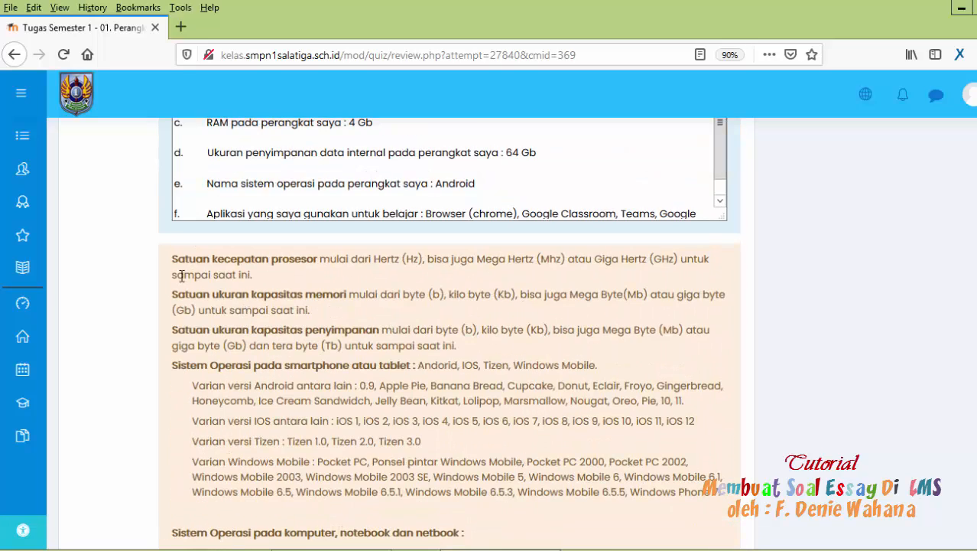
left_click_drag(260, 267, 359, 267)
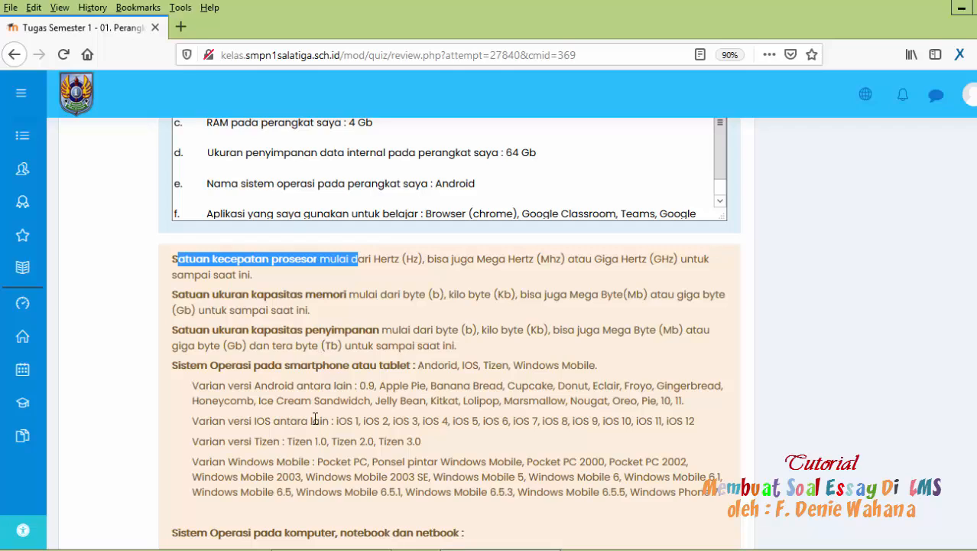
scroll(314, 419, "down", 3)
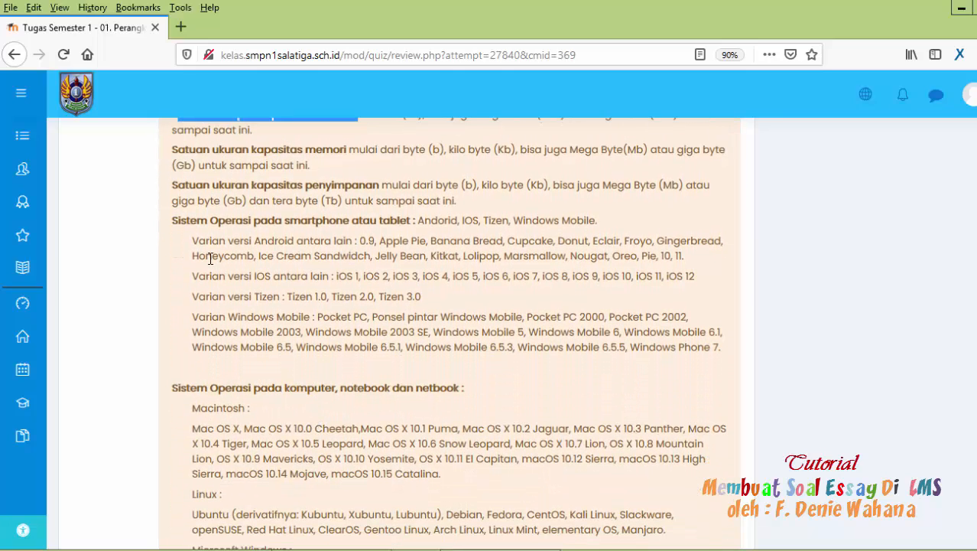
left_click_drag(180, 221, 458, 222)
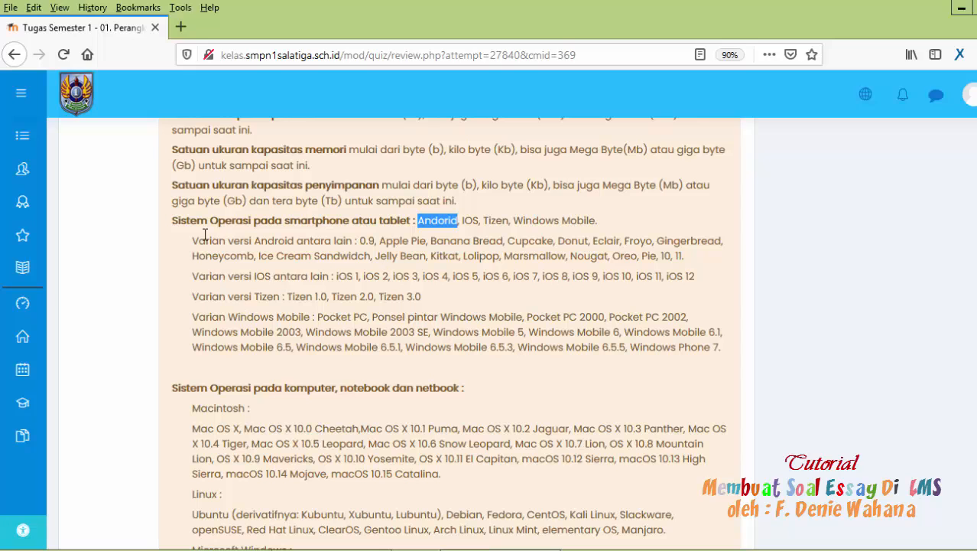
scroll(375, 356, "up", 4)
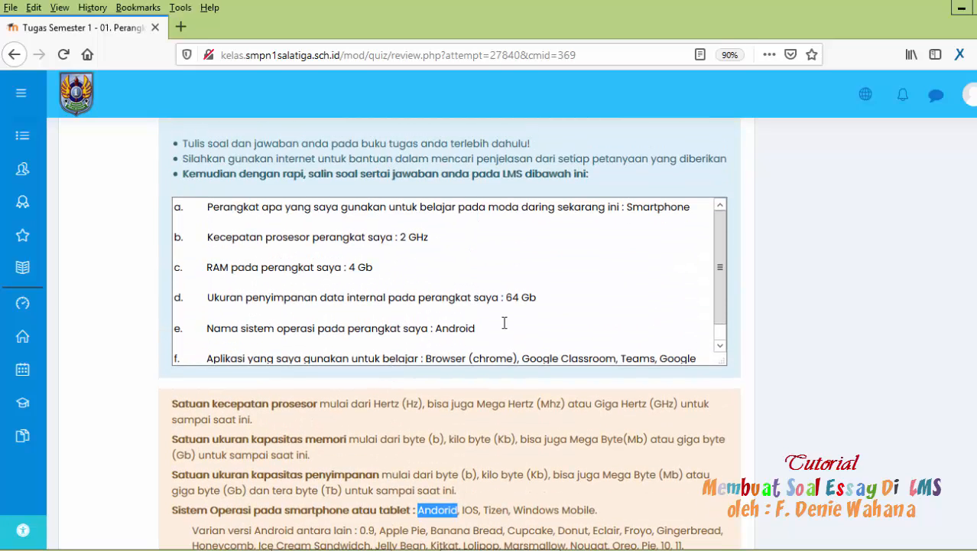
scroll(719, 260, "down", 1)
left_click_drag(477, 310, 314, 316)
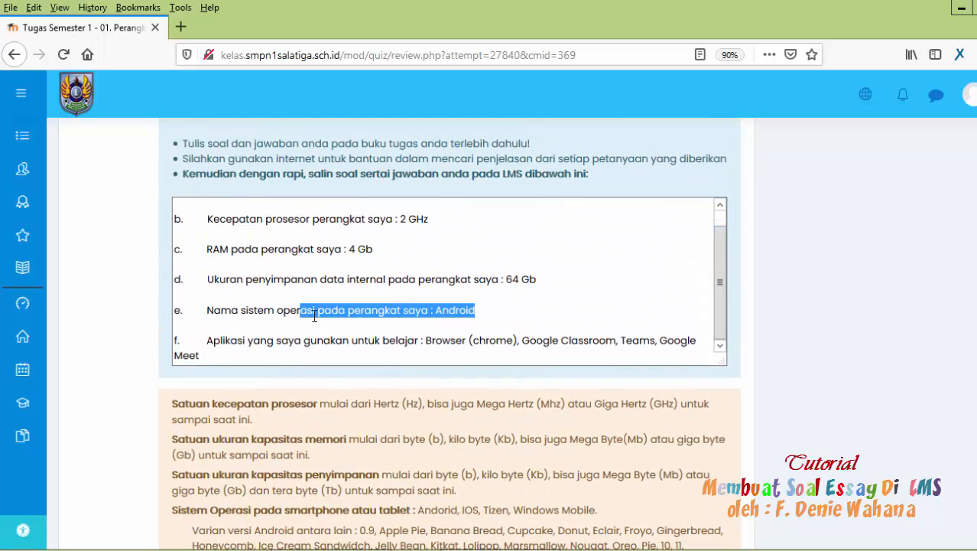
scroll(524, 380, "down", 12)
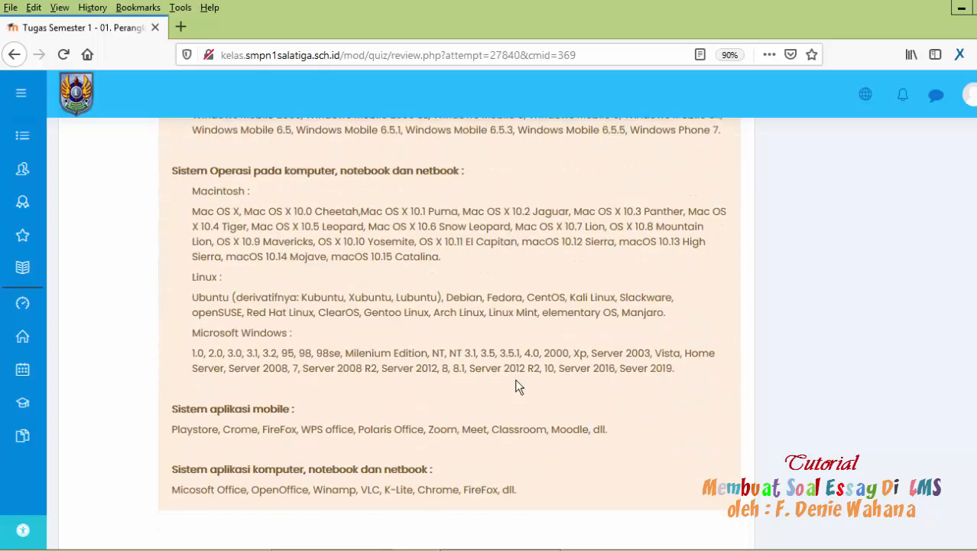
scroll(518, 386, "up", 4)
scroll(650, 290, "down", 4)
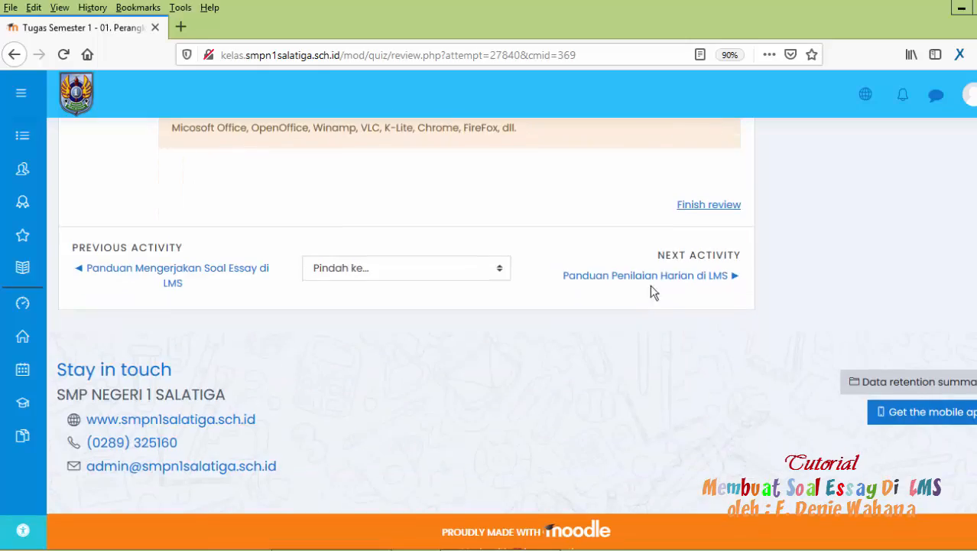
- Finish the attempt review and log out of the student account
left_click(688, 206)
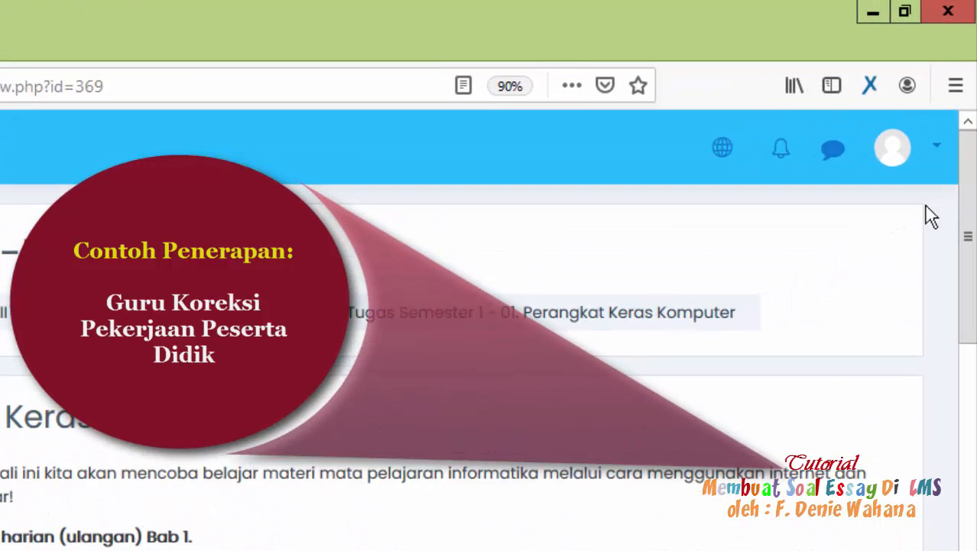
left_click(938, 148)
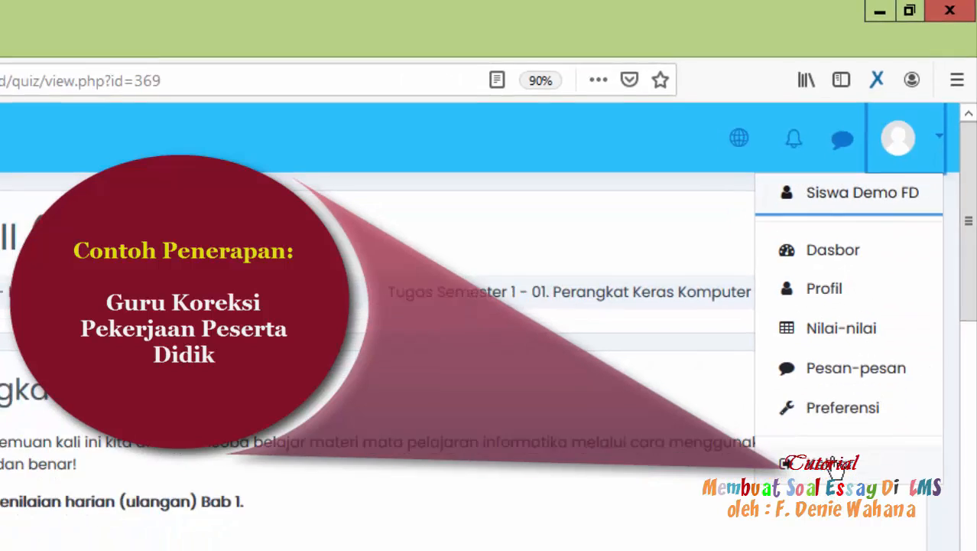
left_click(855, 495)
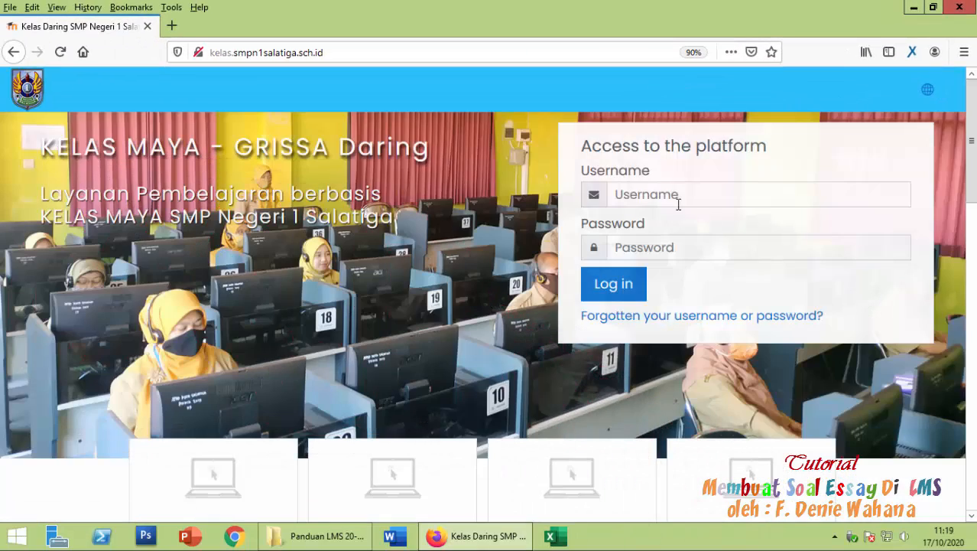
- Log in to the platform as the teacher, filling in the username and password from the saved login
left_click(660, 196)
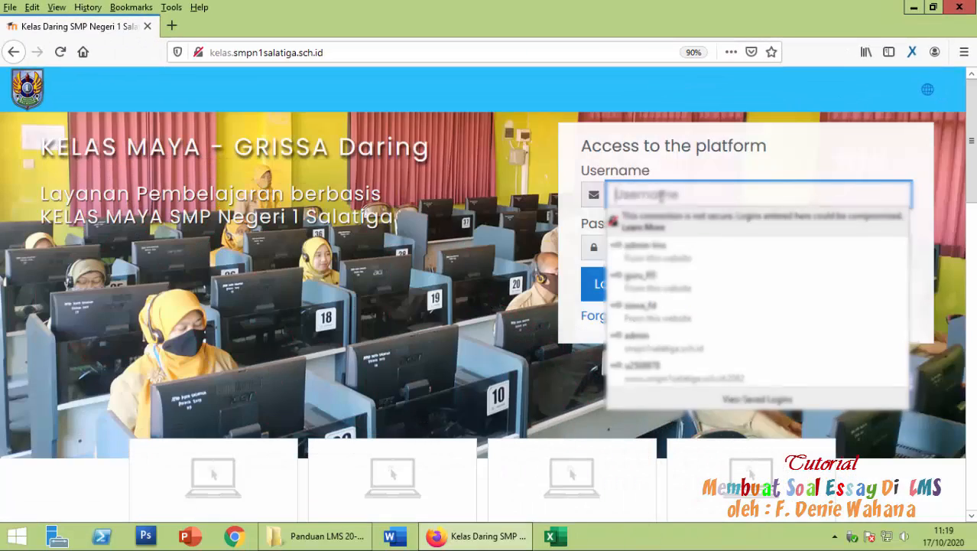
left_click(667, 277)
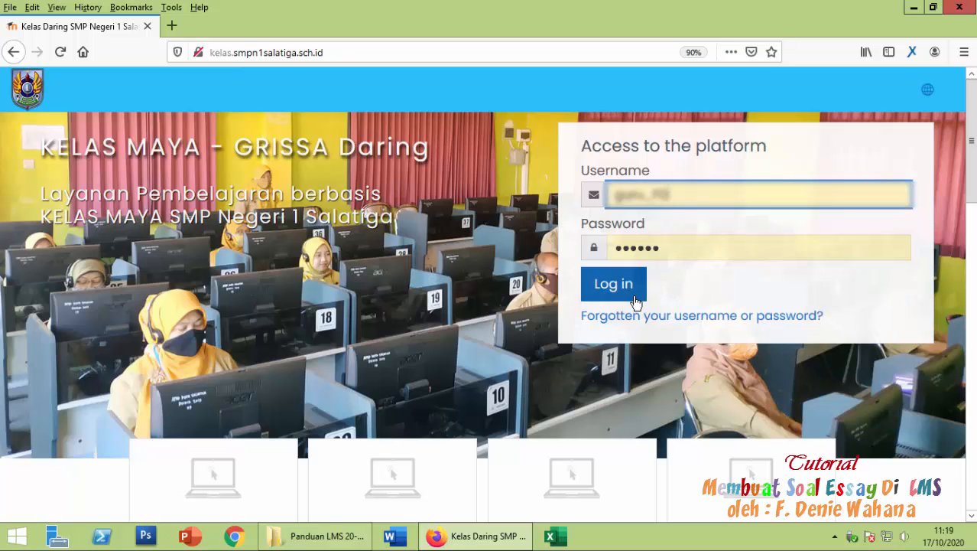
left_click(640, 284)
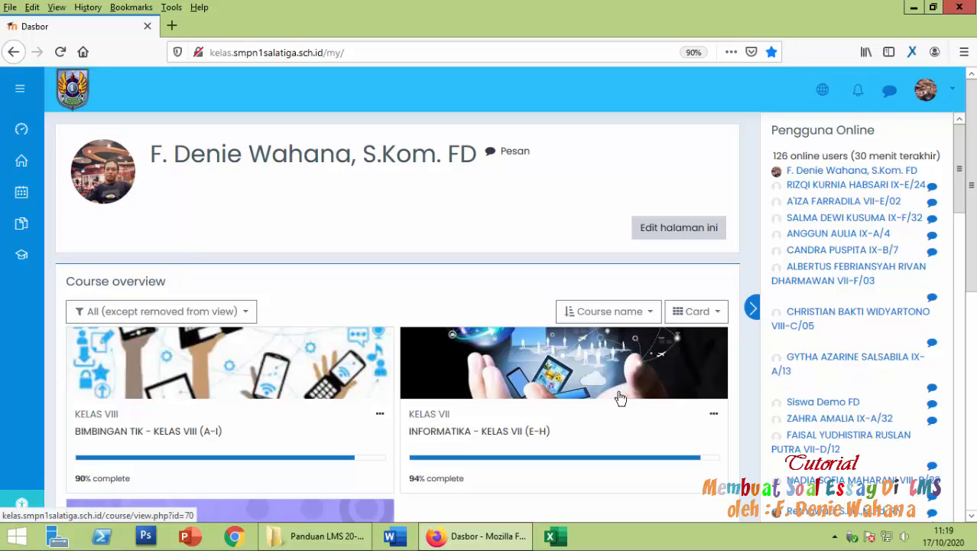
- Open the assignment "Tugas Semester 1 - 01. Perangkat Keras Komputer" in the course INFORMATIKA - KELAS VII (E-H)
scroll(620, 398, "down", 3)
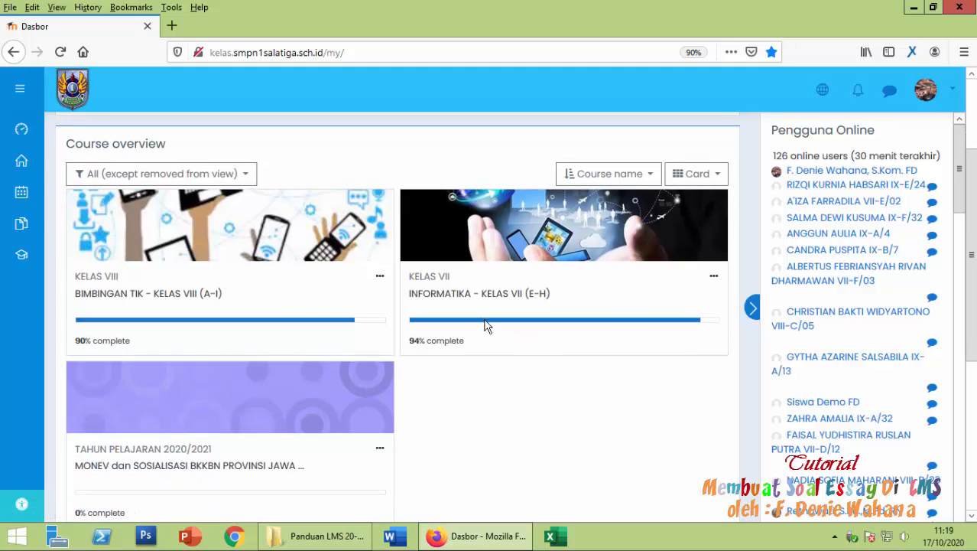
left_click(528, 303)
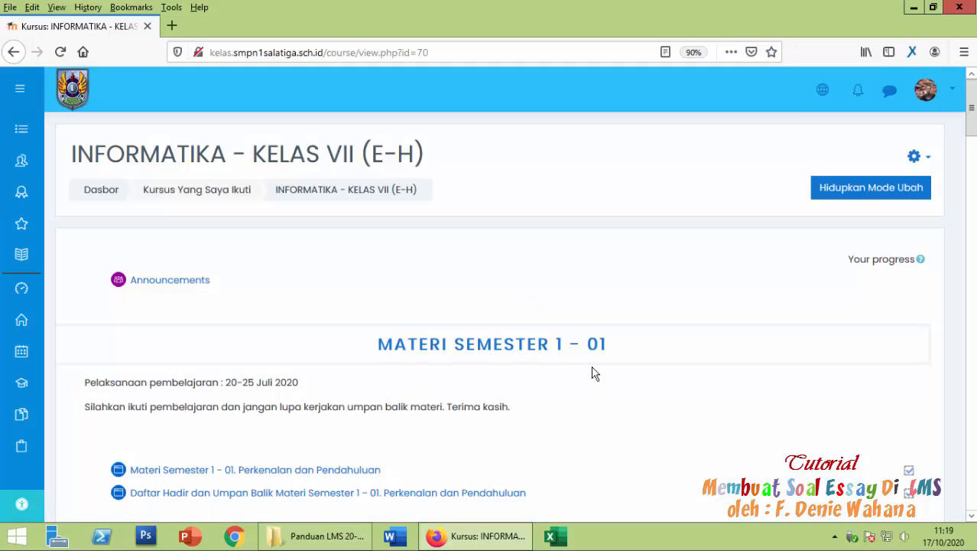
scroll(594, 373, "down", 8)
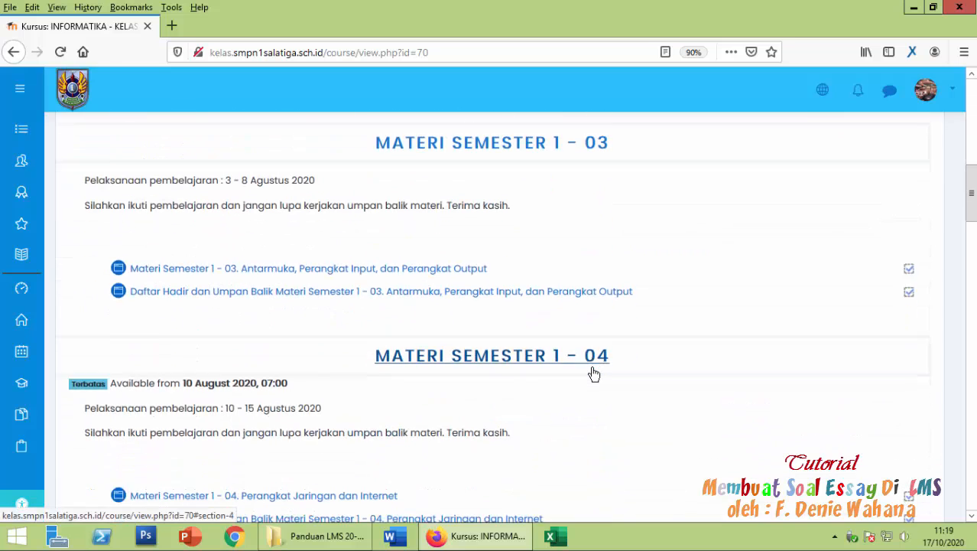
scroll(594, 373, "down", 5)
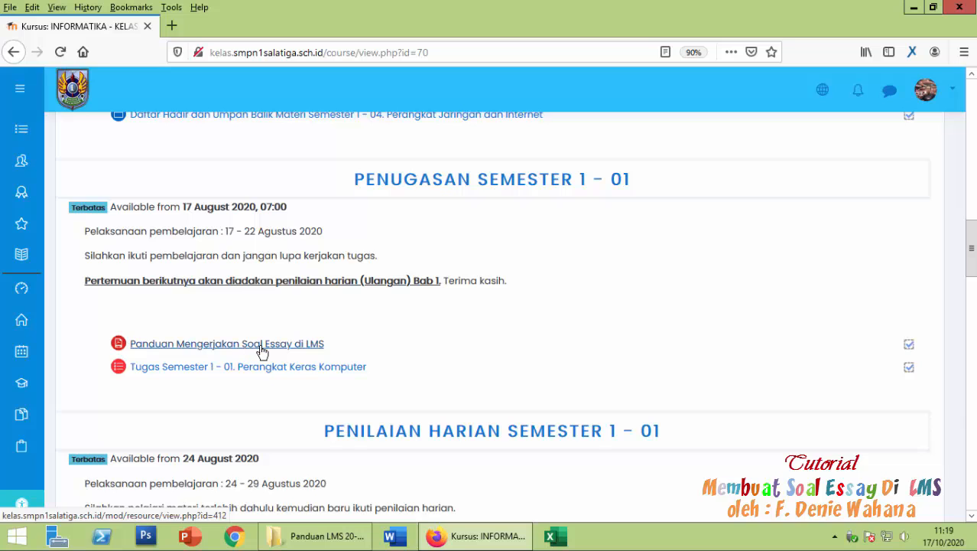
scroll(262, 351, "down", 1)
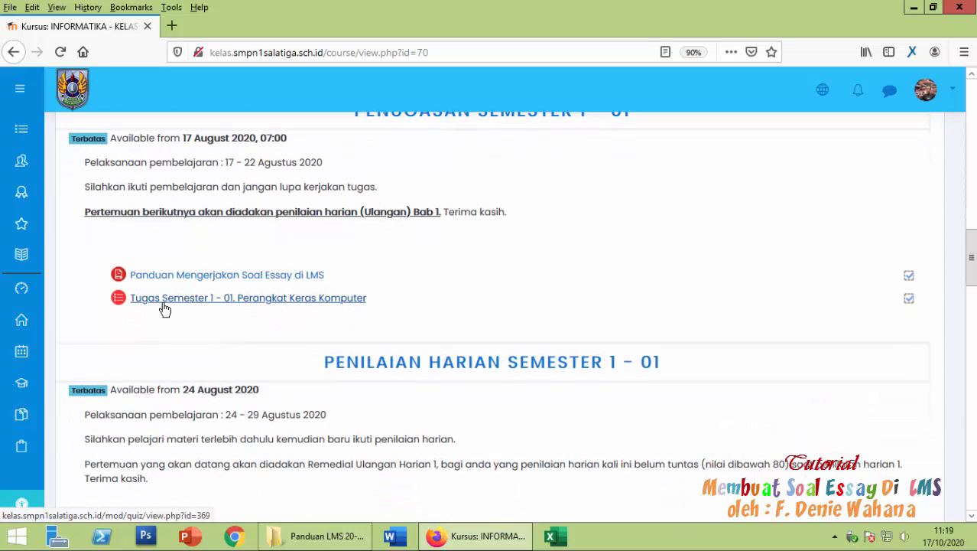
left_click(342, 301)
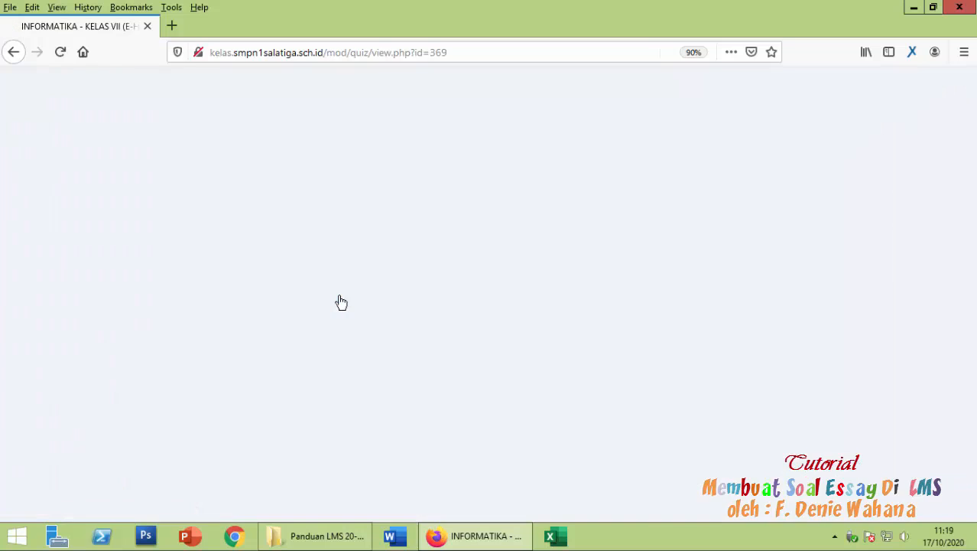
- Look over the assignment's instructions and open its Results report
scroll(336, 304, "down", 6)
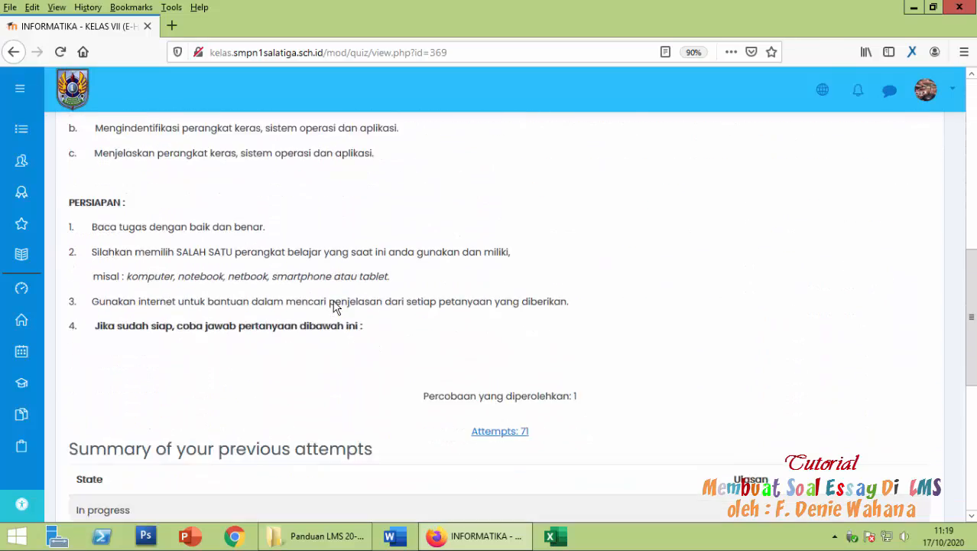
scroll(336, 306, "down", 2)
scroll(456, 358, "up", 10)
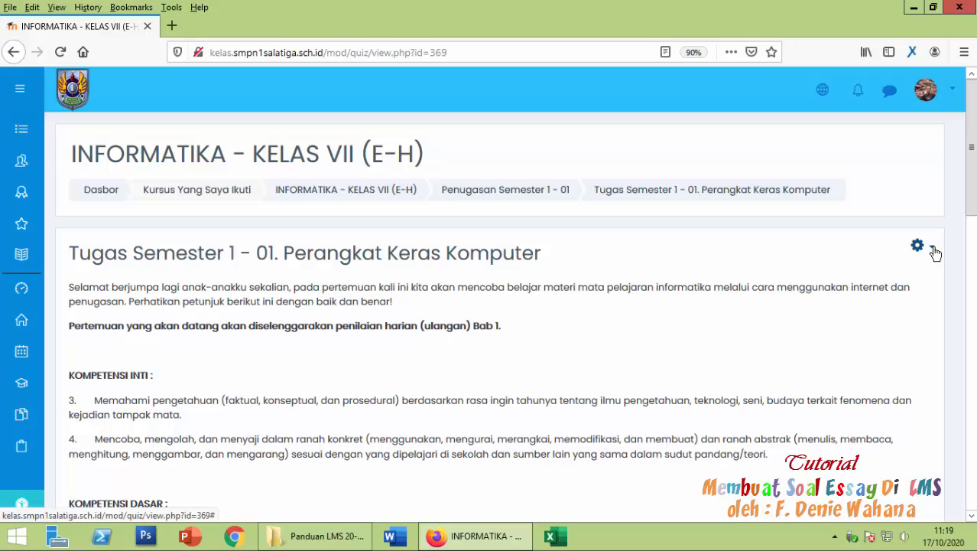
left_click(932, 249)
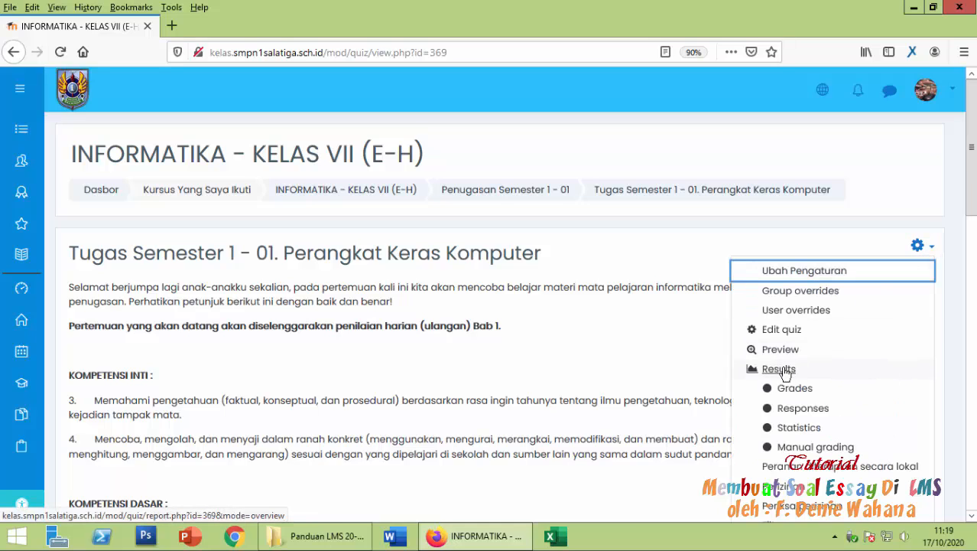
left_click(780, 369)
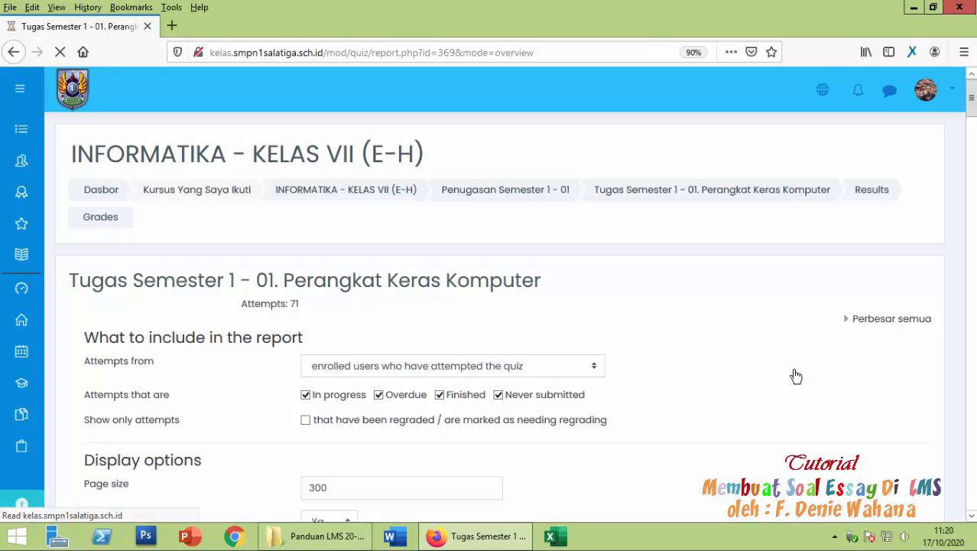
- Set the report's "Attempts from" option to "enrolled users who have, or have not, attempted the quiz"
scroll(792, 376, "down", 5)
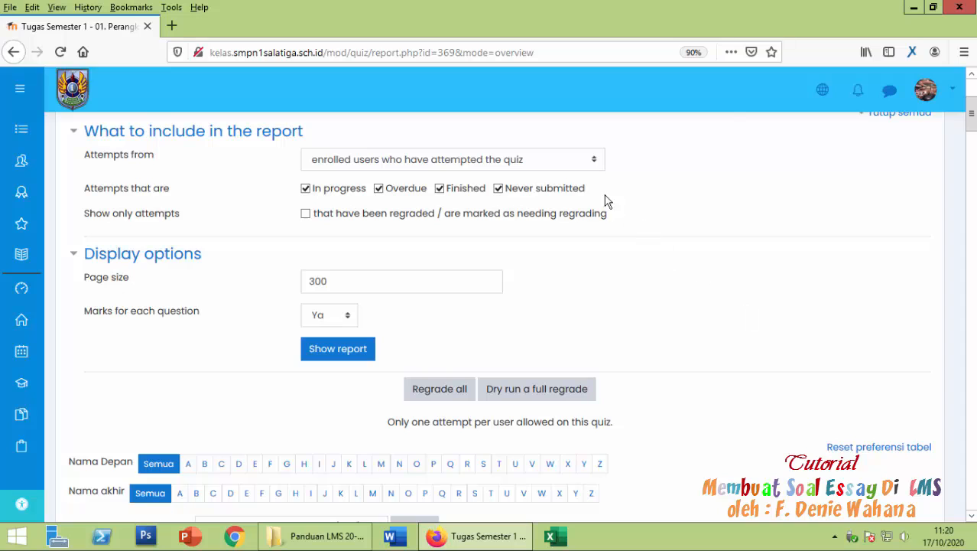
left_click(574, 168)
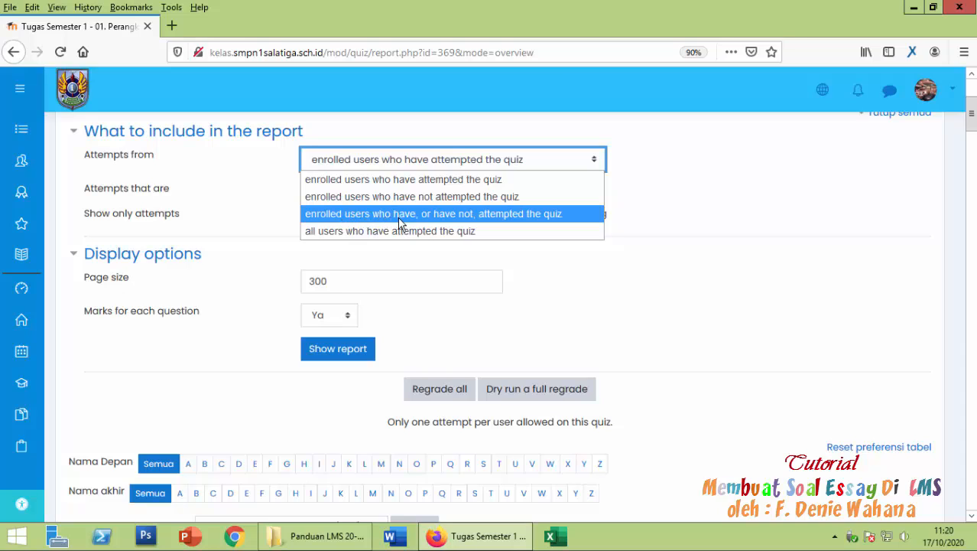
left_click(497, 214)
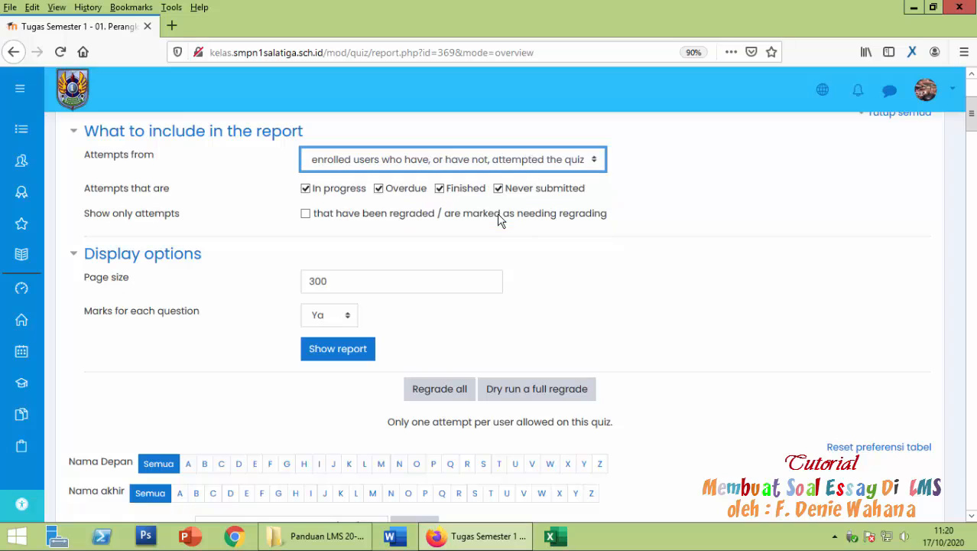
- Generate the results report for enrolled users with or without attempts, using a page size of 300
left_click(567, 159)
left_click(558, 222)
left_click(340, 281)
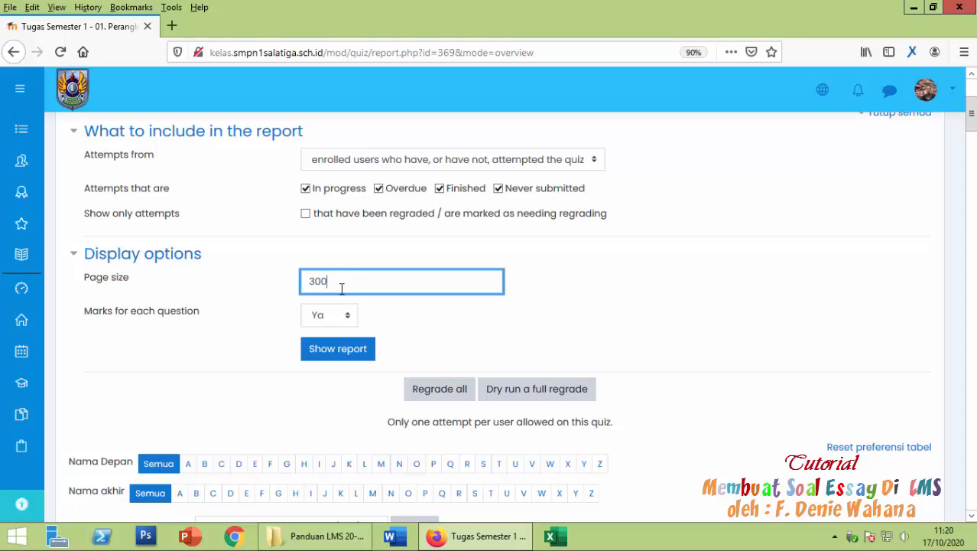
left_click(356, 355)
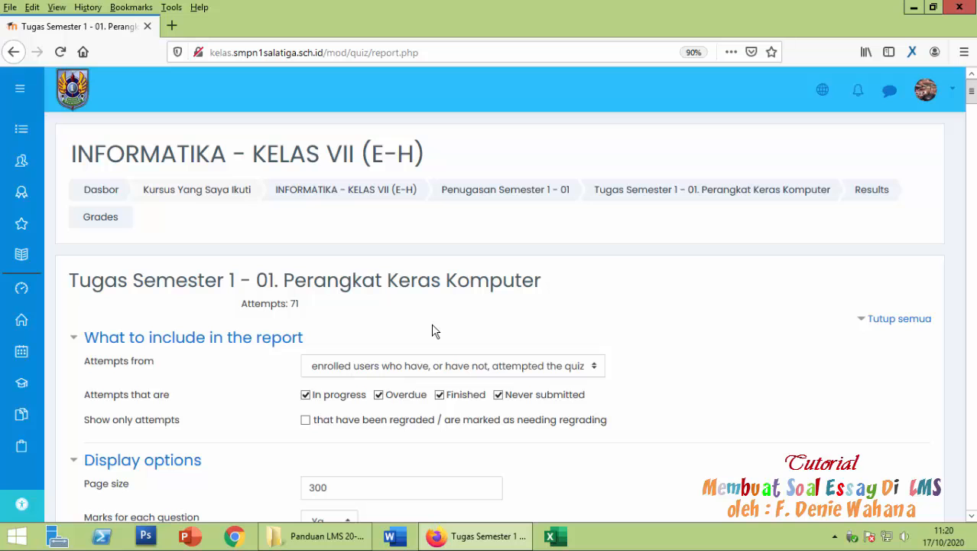
- Examine the attempts table for students with and without attempts, checking their state, times and grades
scroll(432, 330, "down", 5)
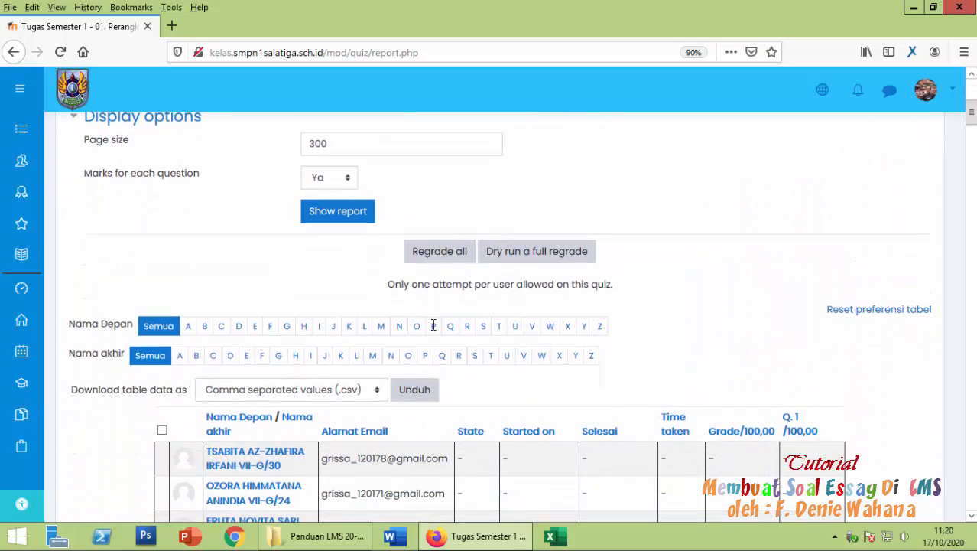
scroll(433, 329, "down", 3)
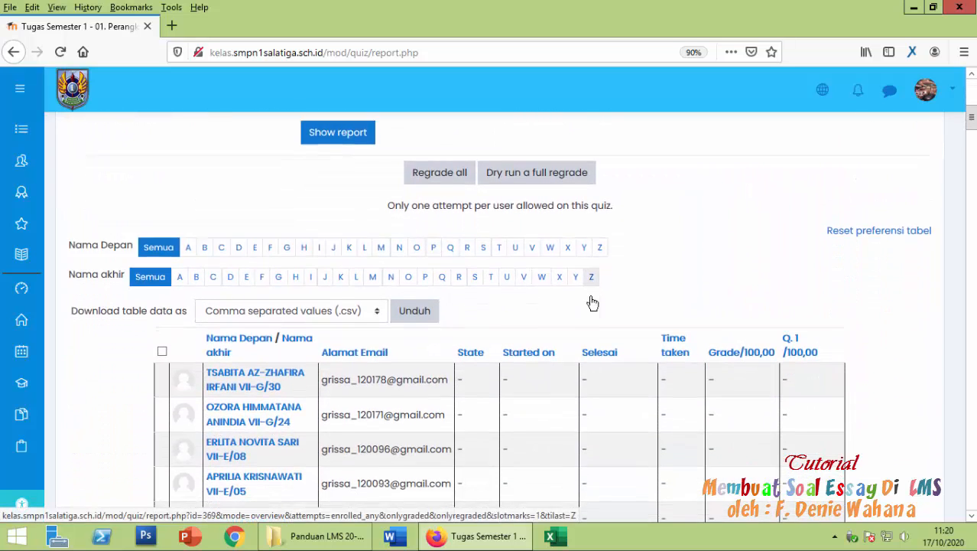
scroll(593, 303, "down", 9)
scroll(593, 302, "up", 12)
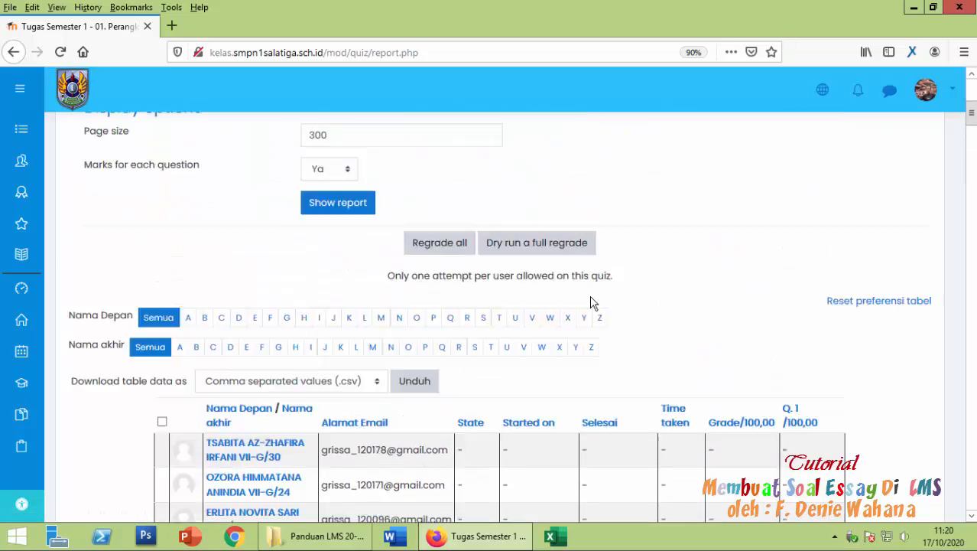
scroll(593, 303, "down", 1)
scroll(592, 303, "down", 1)
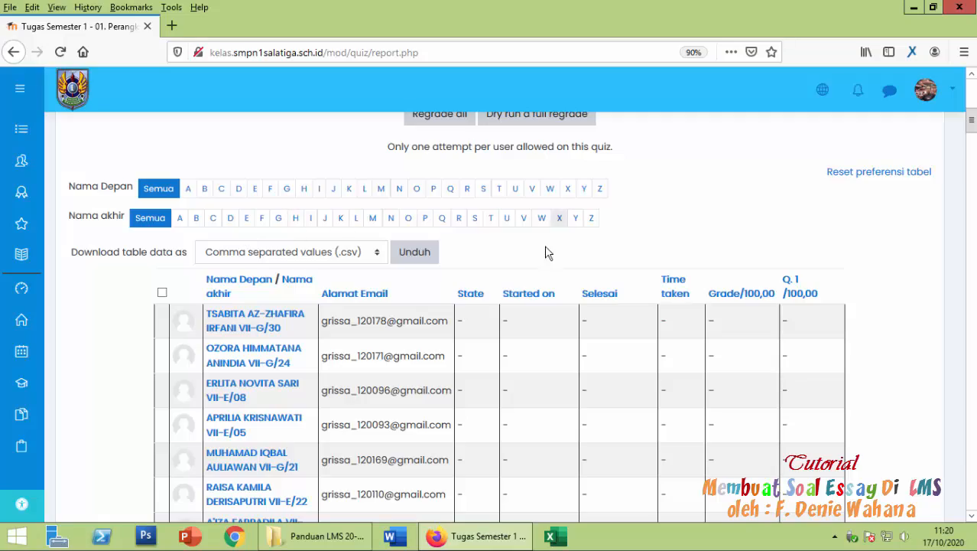
scroll(546, 291, "down", 2)
scroll(546, 295, "down", 15)
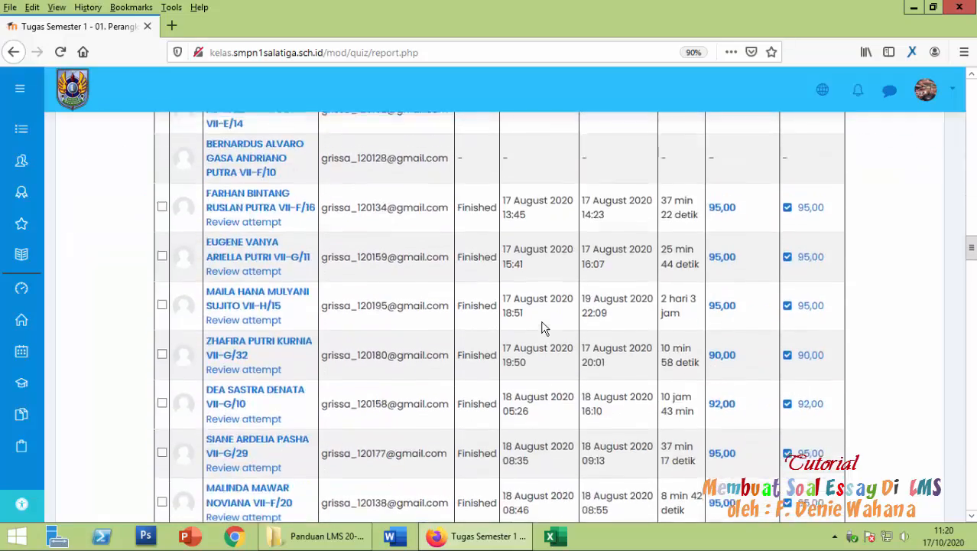
scroll(543, 327, "up", 2)
scroll(862, 229, "up", 2)
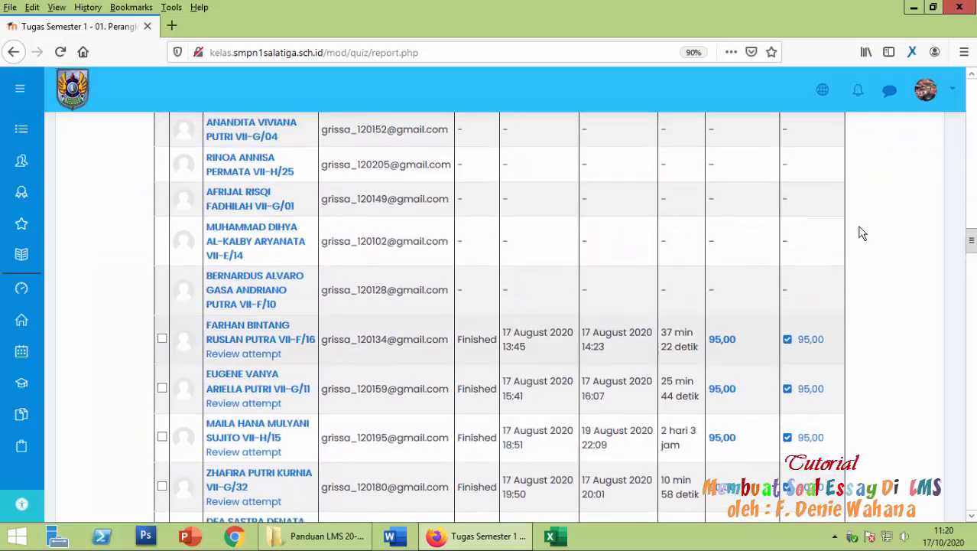
left_click_drag(969, 242, 971, 118)
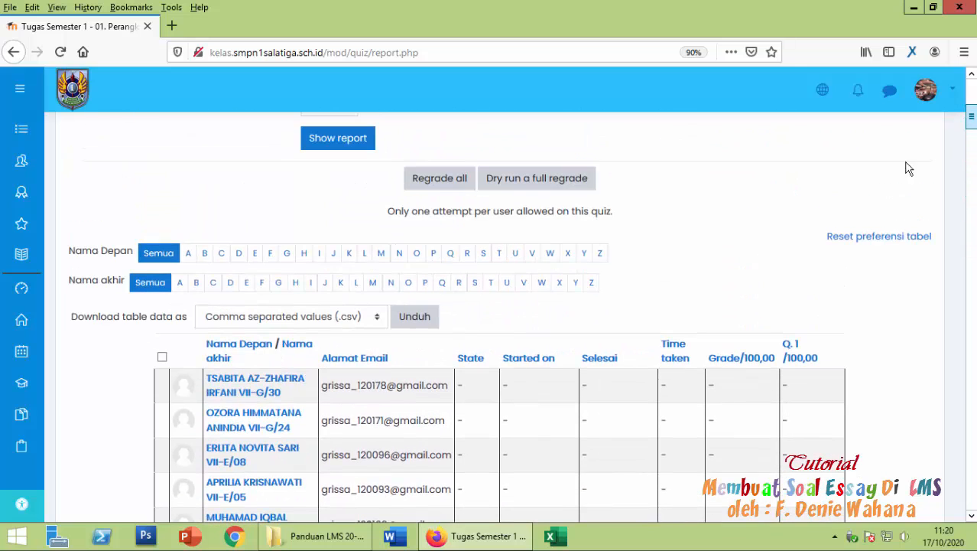
- Sort the attempts table by start date, newest first, and look over the graded and ungraded attempts
left_click(530, 360)
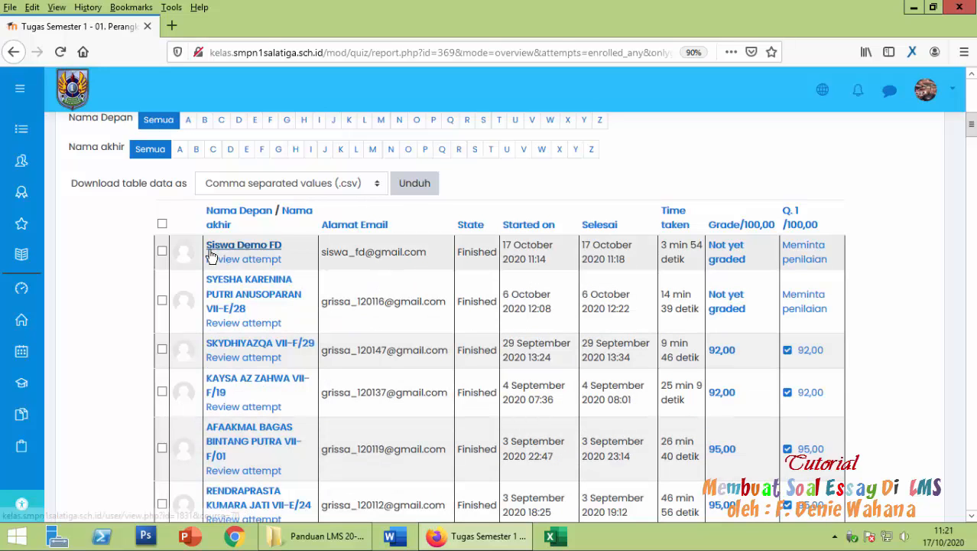
scroll(262, 253, "up", 2)
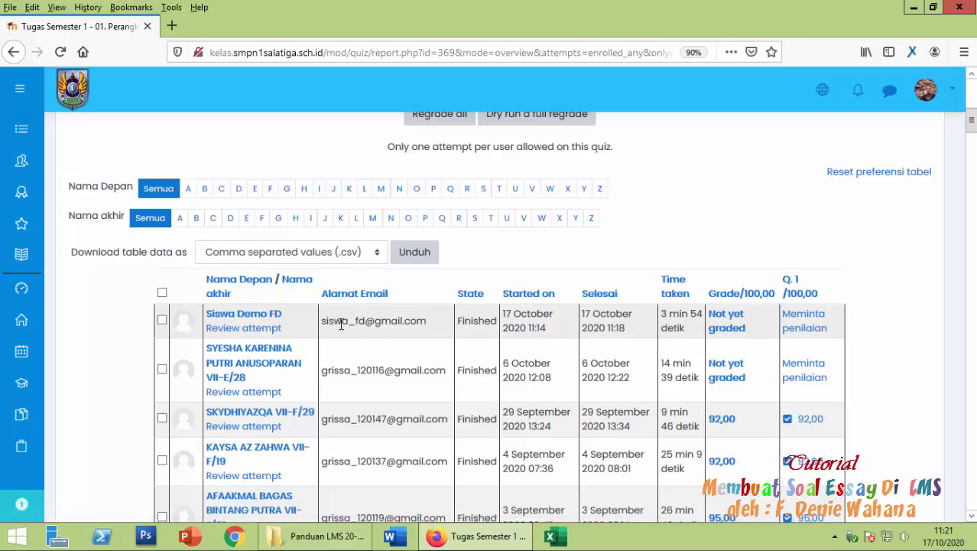
scroll(689, 344, "down", 7)
scroll(719, 305, "down", 4)
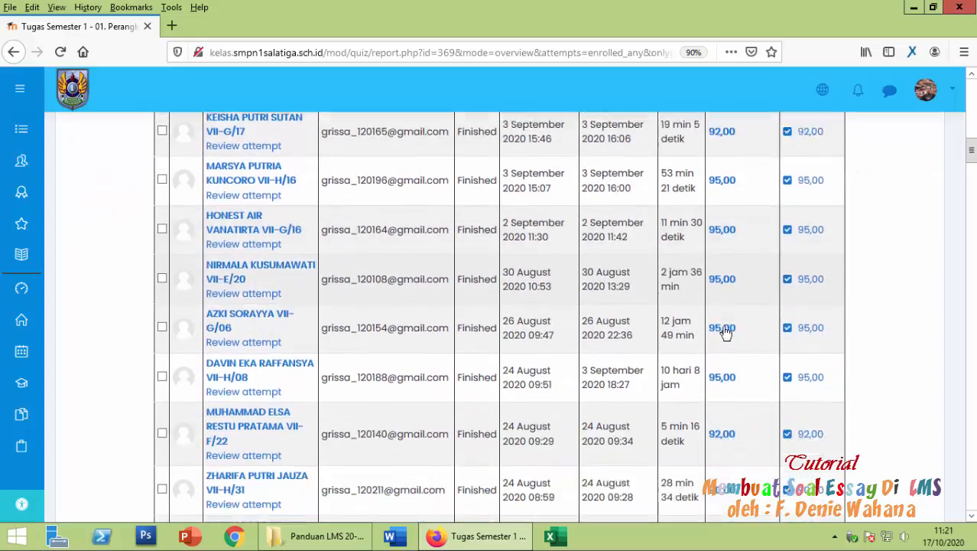
scroll(719, 317, "up", 10)
scroll(719, 317, "down", 3)
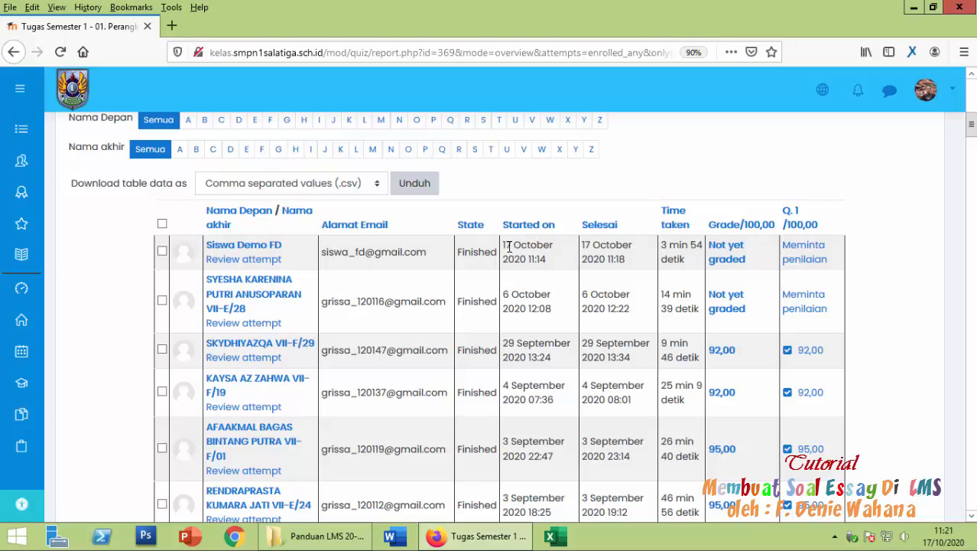
- Open the demo student's ungraded attempt and review the questions, the submitted answers and the grader information down to the response history
left_click(727, 250)
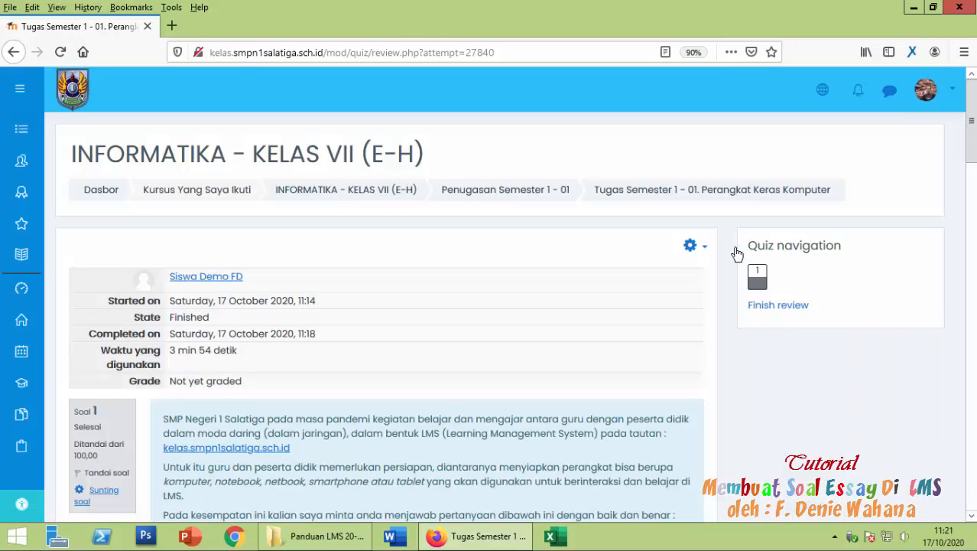
scroll(639, 285, "down", 5)
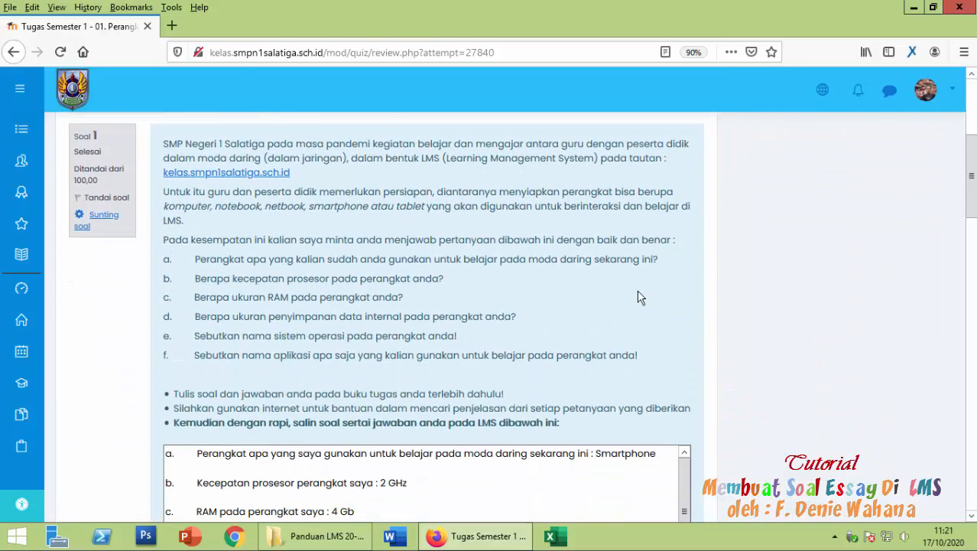
scroll(641, 299, "down", 1)
scroll(425, 422, "down", 1)
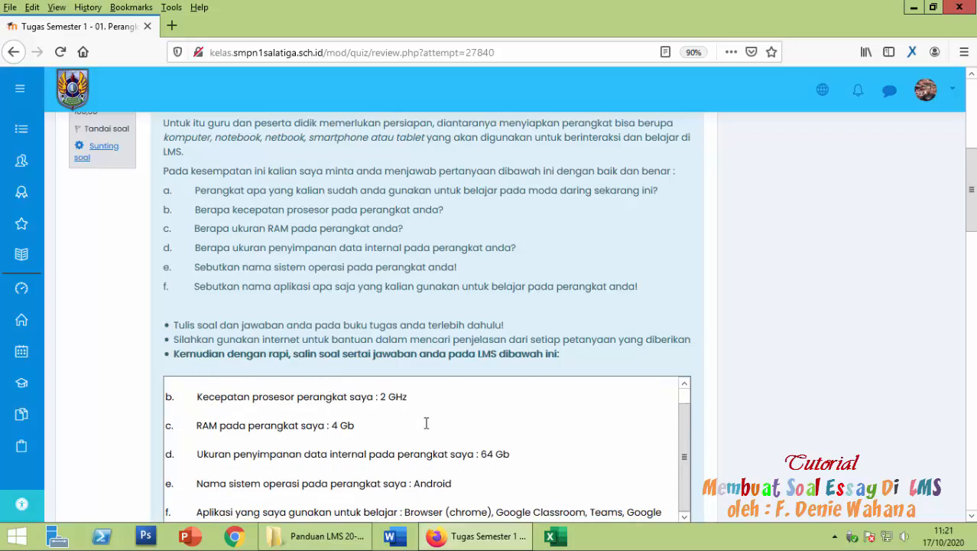
scroll(413, 417, "down", 5)
scroll(329, 264, "down", 5)
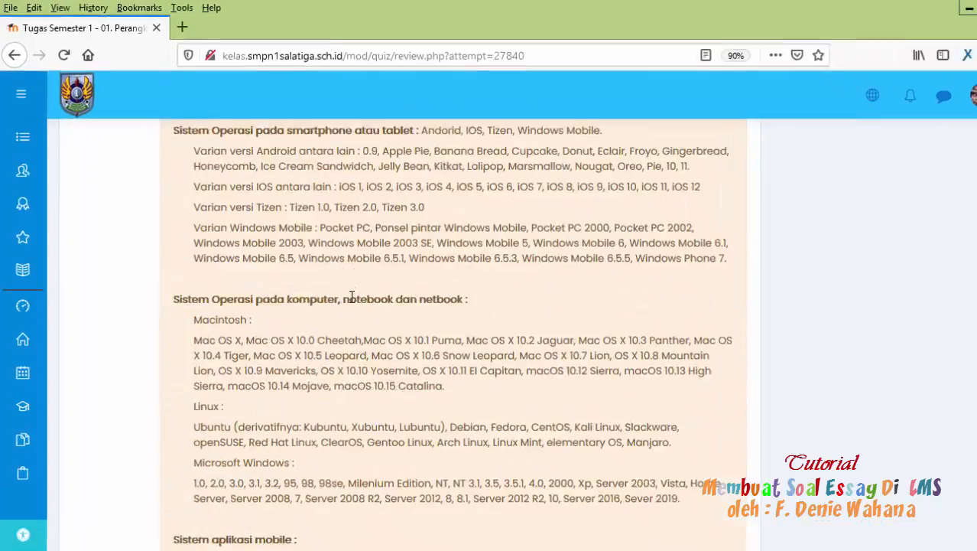
scroll(352, 297, "down", 9)
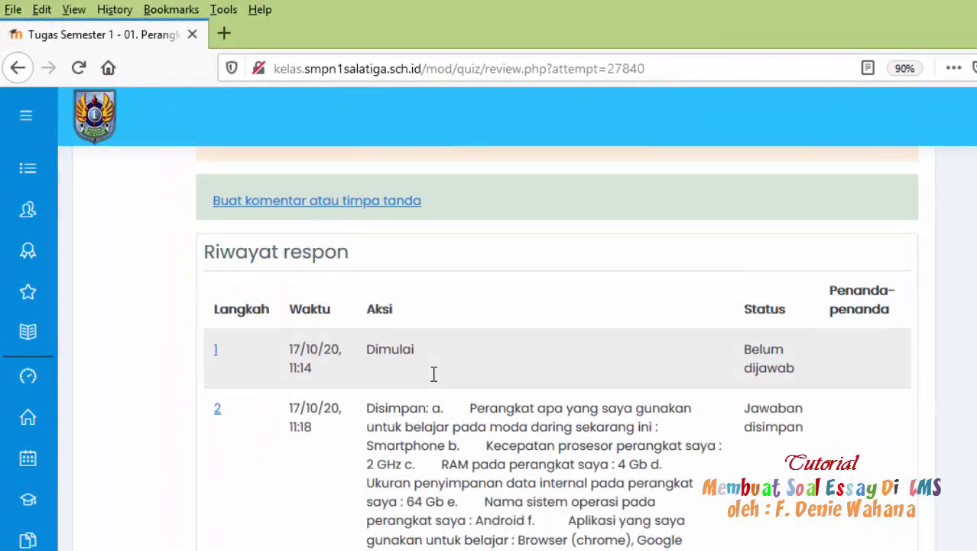
- Open the manual comment and grading window for question 1 of the demo student's attempt and maximize it
scroll(434, 375, "up", 3)
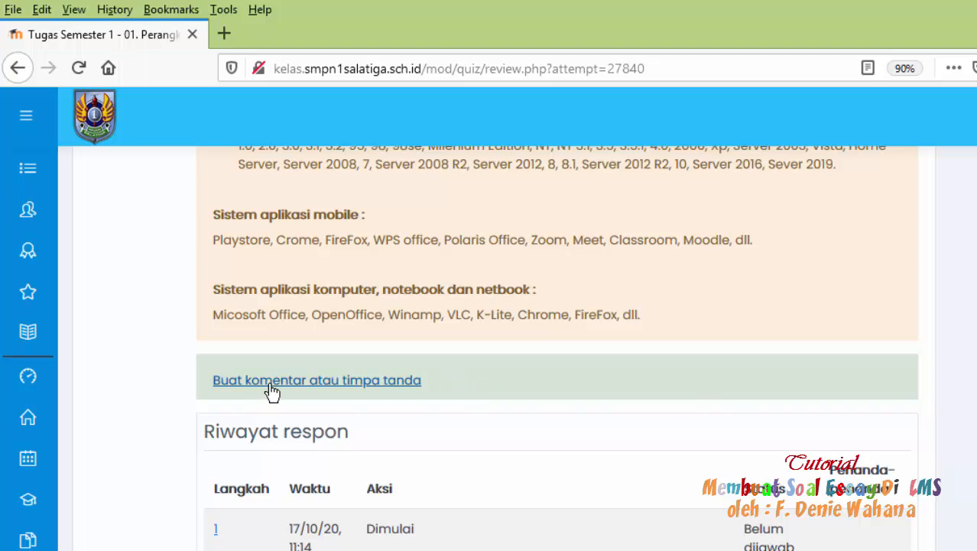
left_click(271, 386)
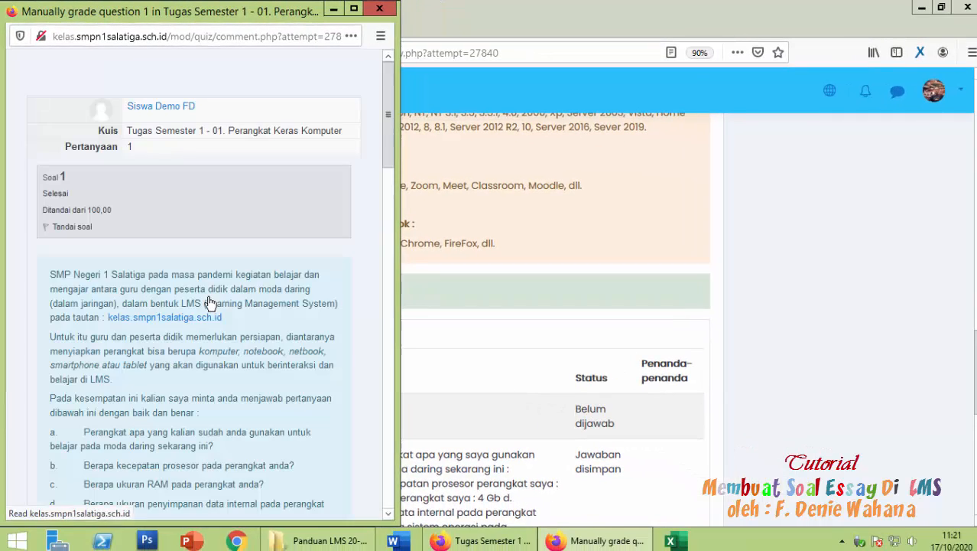
left_click(355, 9)
scroll(287, 256, "down", 1)
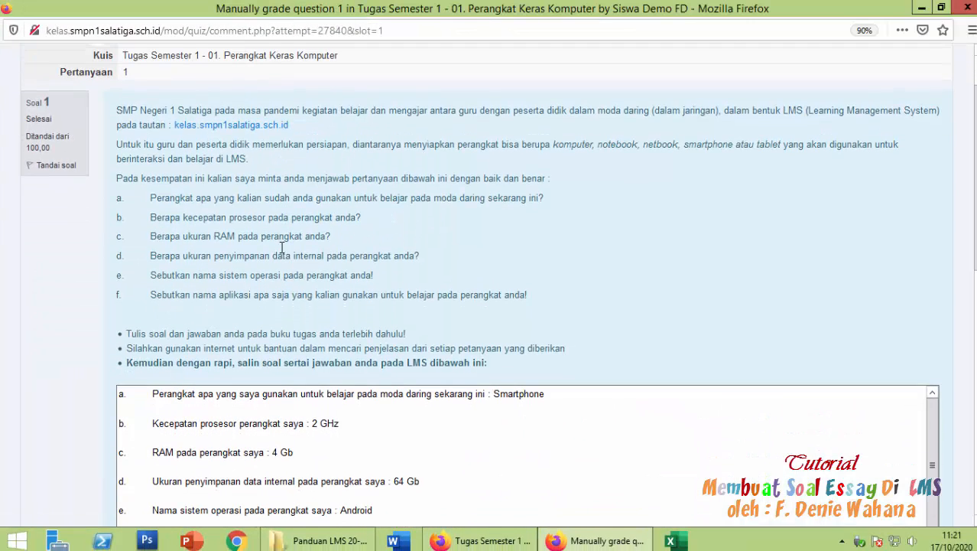
scroll(281, 248, "up", 2)
mouse_move(194, 100)
left_mouse_down()
mouse_move(120, 101)
mouse_move(177, 102)
left_mouse_up()
left_click(299, 298)
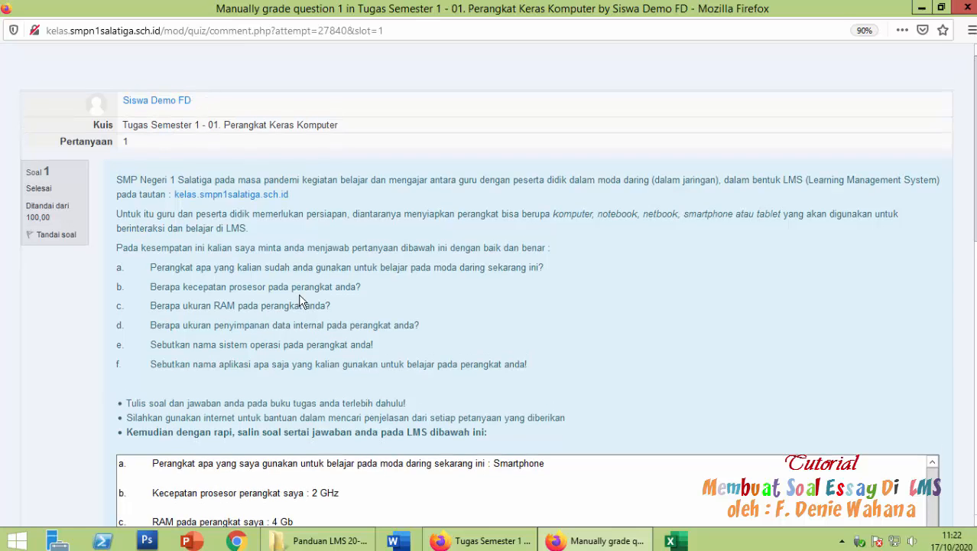
- Enter the grading comment "Sudah mampu mengidentifikasi perangkat yang digunakan belajar daring, pada point e," below the student's answer
scroll(294, 306, "down", 5)
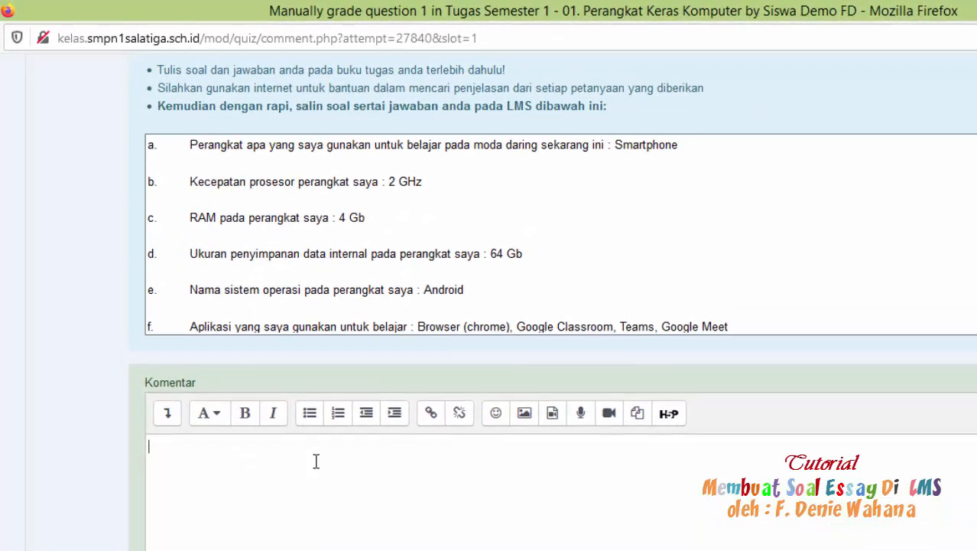
type("Sudah ")
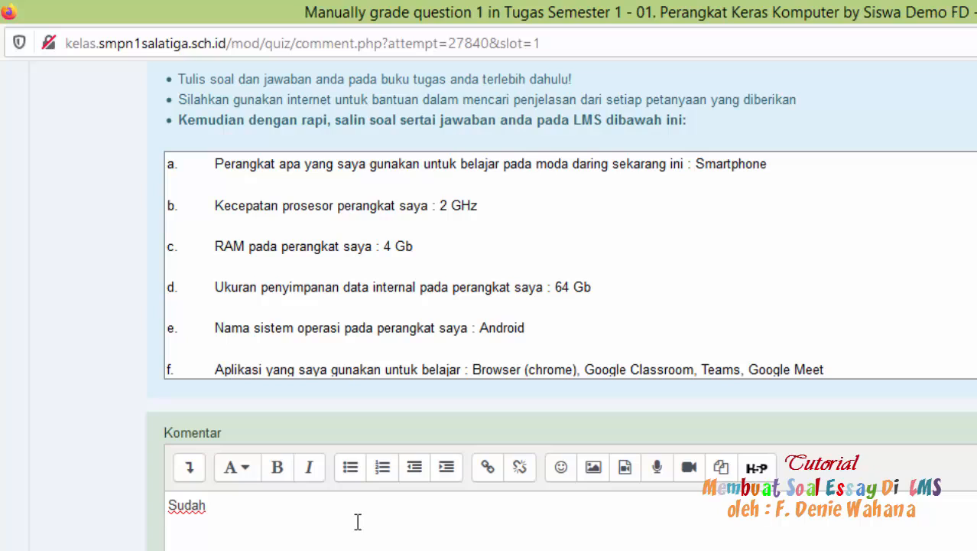
type("mampu meng")
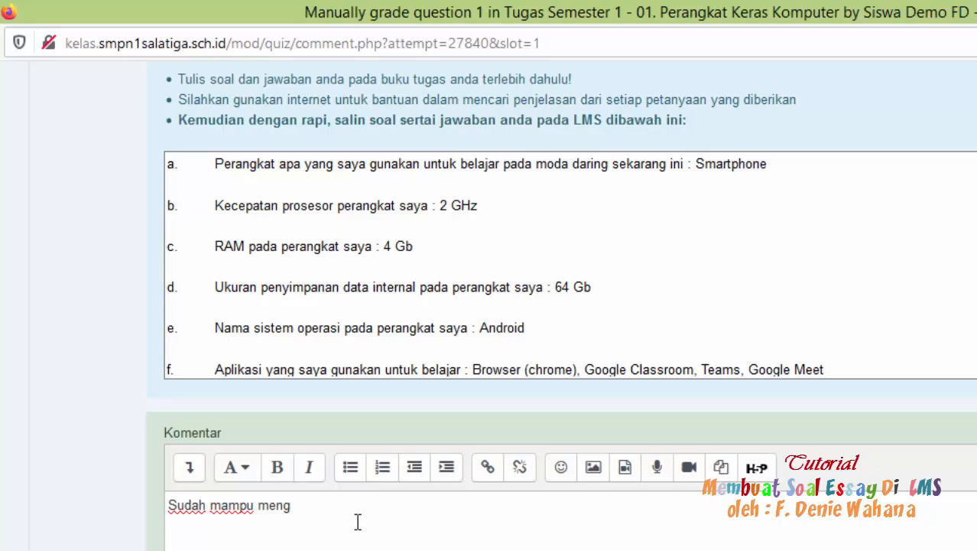
key("BackSpace")
type("gidentifikasi peran")
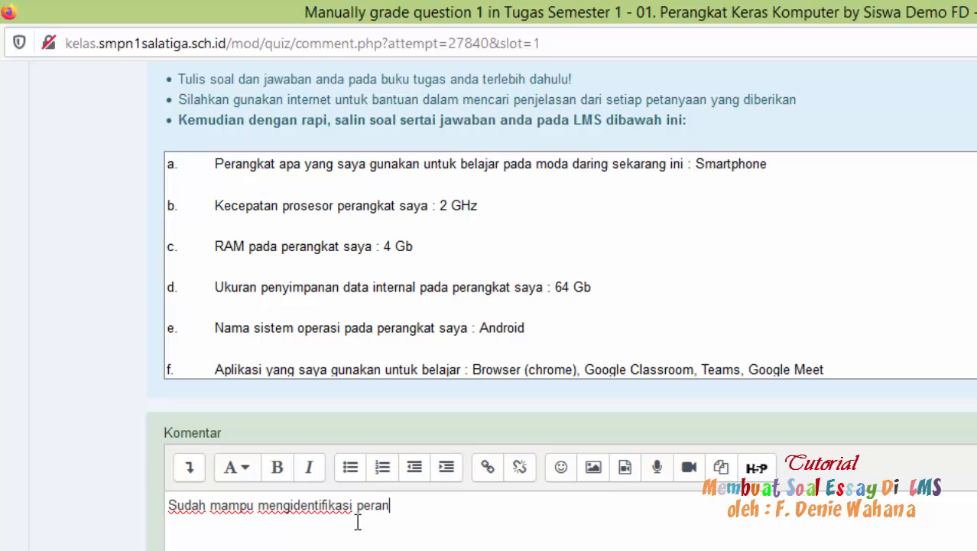
type("gkat yang ")
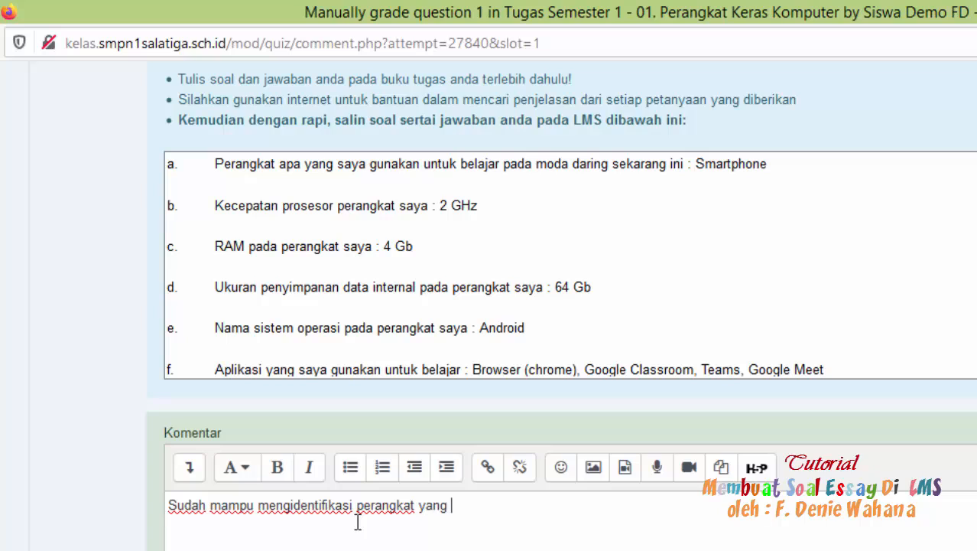
type("digunakan")
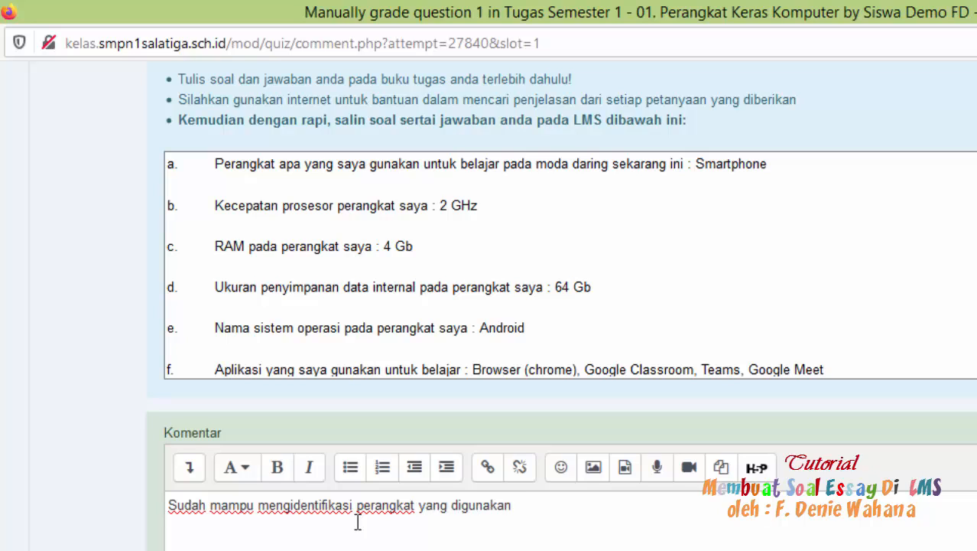
type(" belaja")
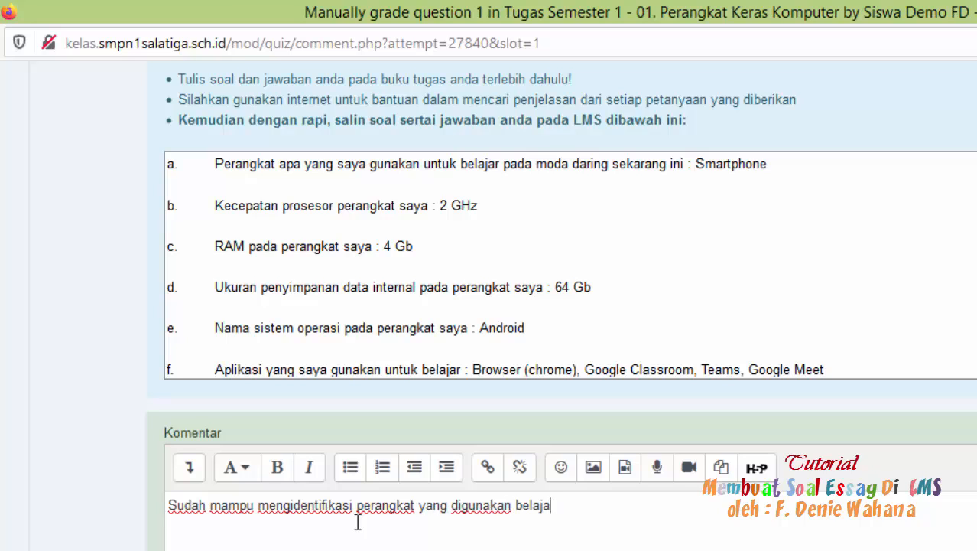
type("r daring")
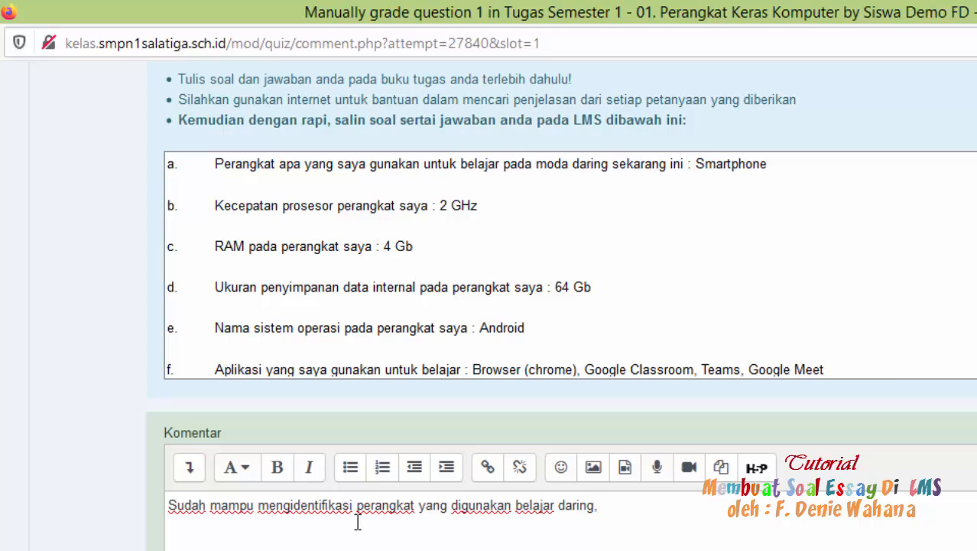
type(", pada poin")
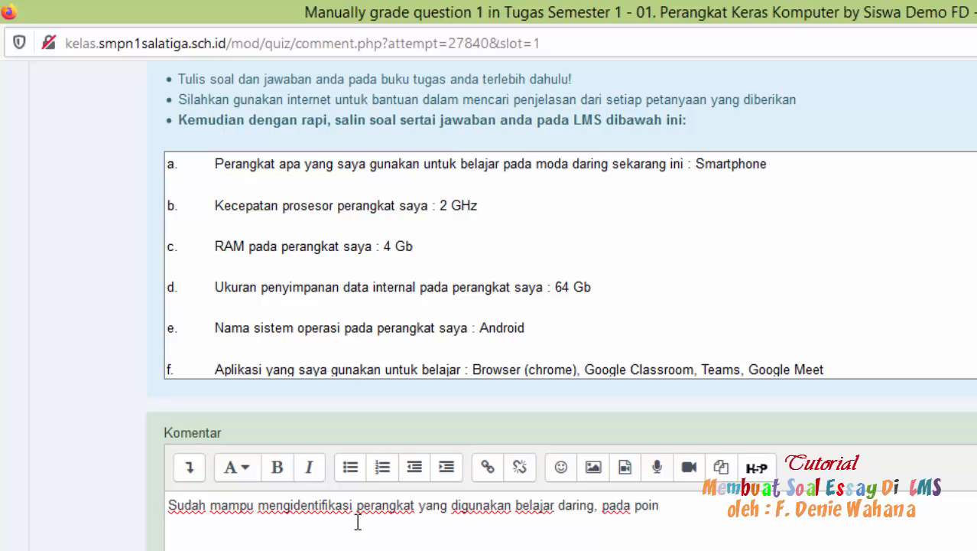
type("t")
type("e,")
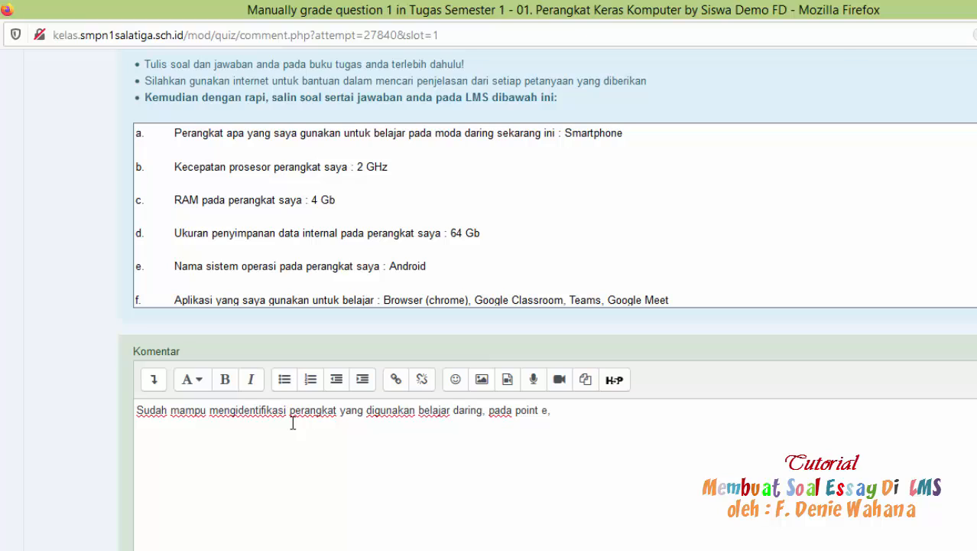
- Complete the grading comment with "mohon dilengkapi dengan versi android.nya, misal Android 10. Terima kasih."
type("h")
key("BackSpace")
type("d")
key("BackSpace")
type("mohon dilengkapi den")
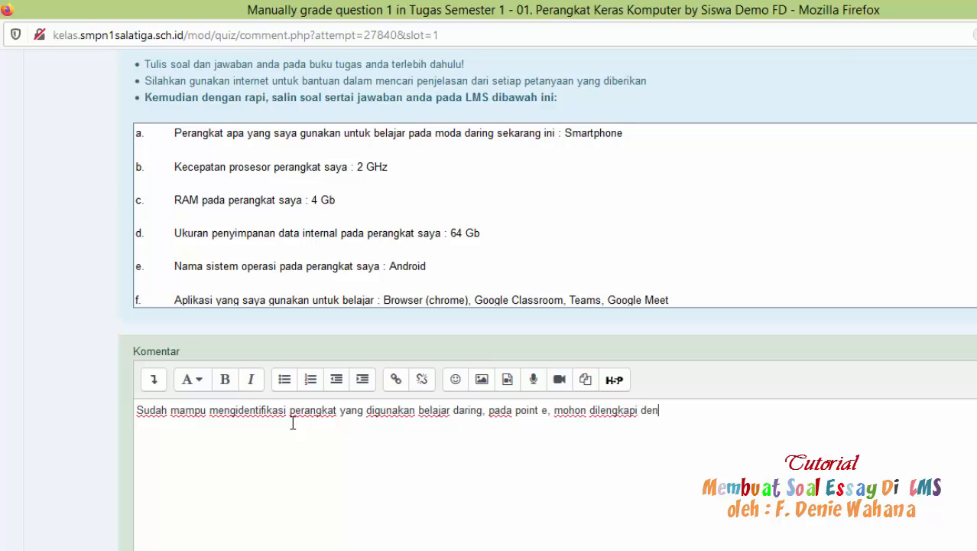
type("gan versi android")
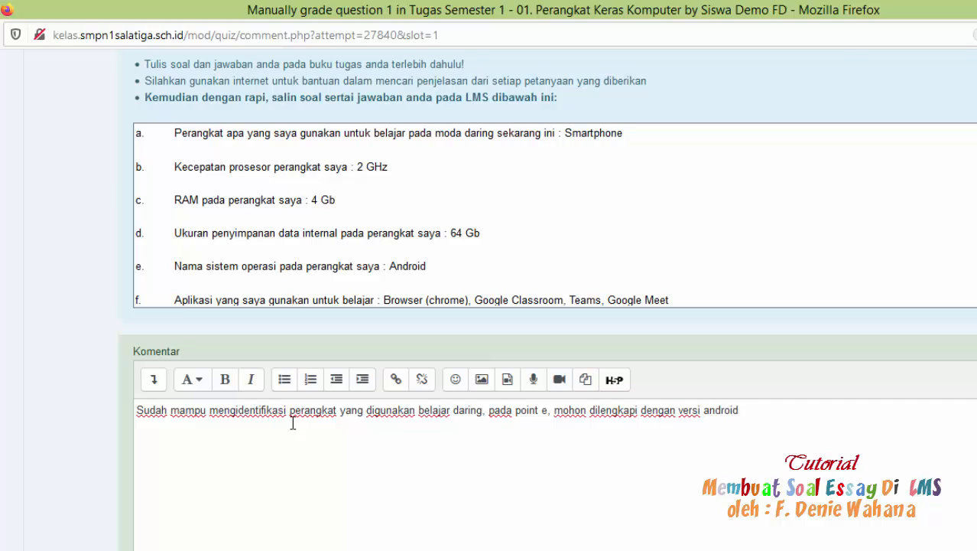
type(".nya, misal Androi")
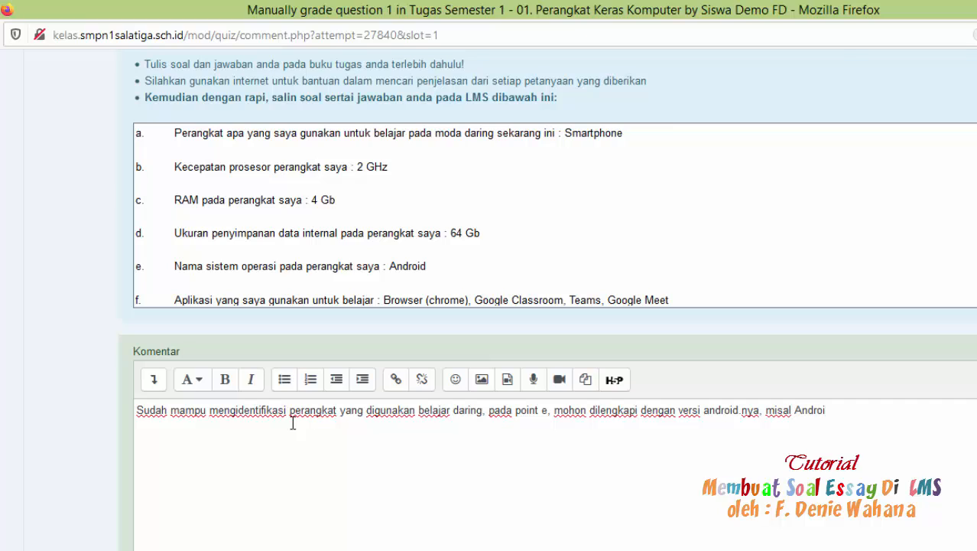
type("d 10. Terima kasih.")
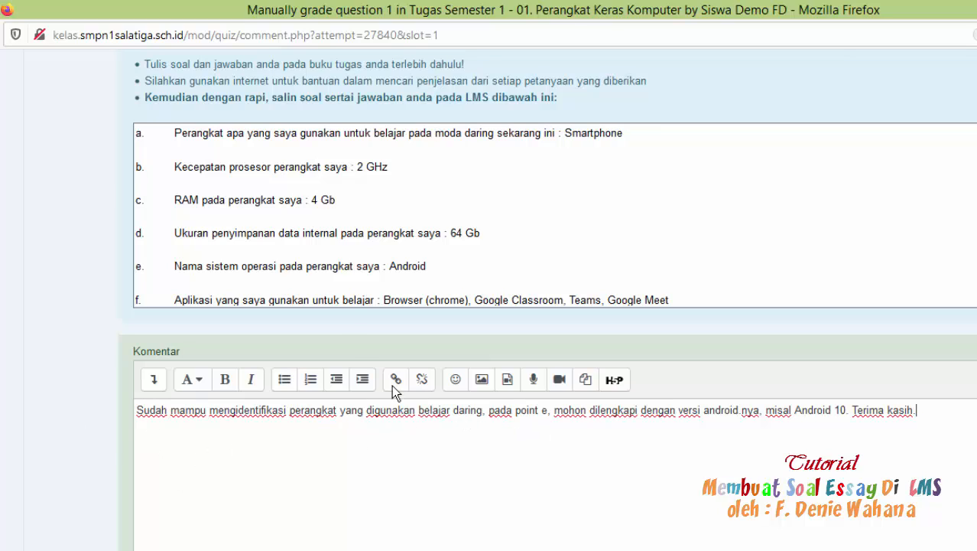
- Set the mark for question 1 to 95 out of 100 and save the manual grade with its comment
scroll(439, 267, "down", 1)
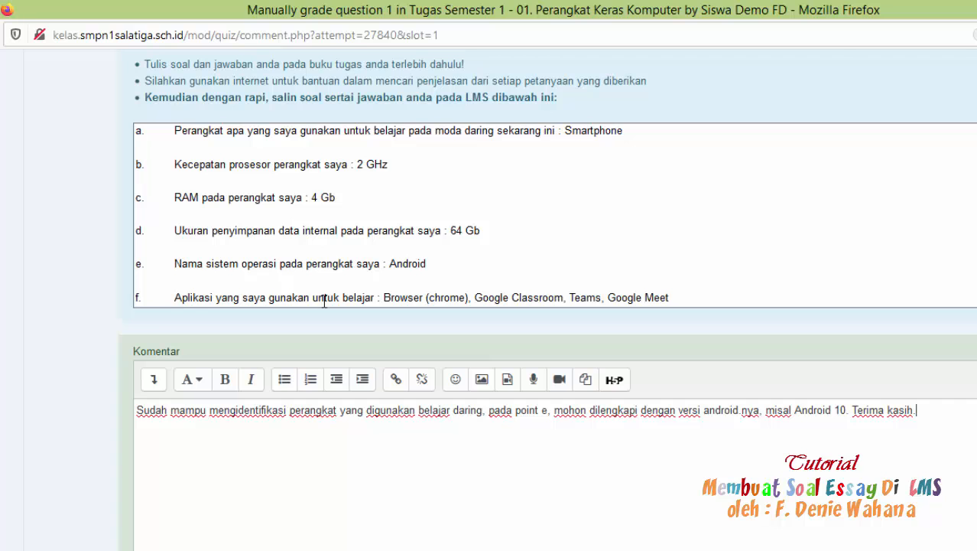
scroll(306, 451, "down", 4)
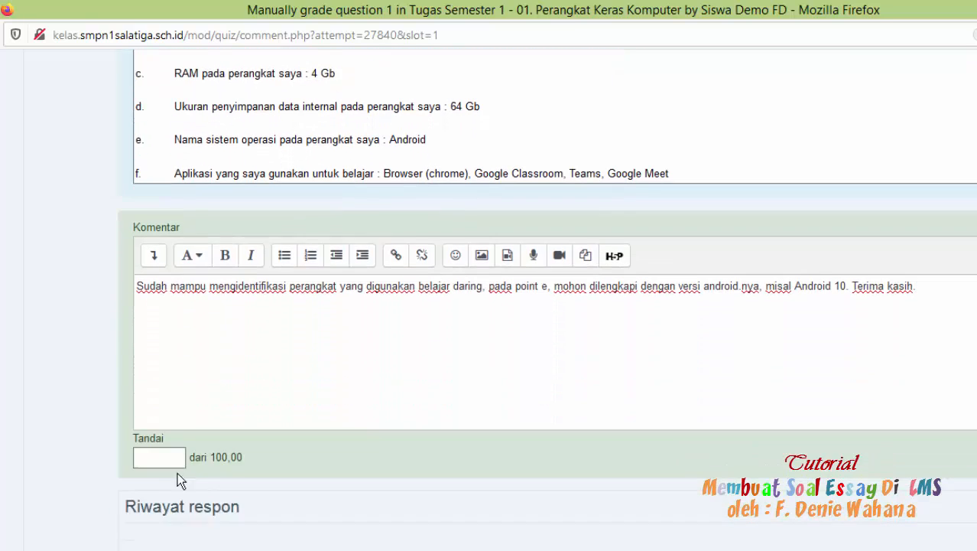
left_click(158, 421)
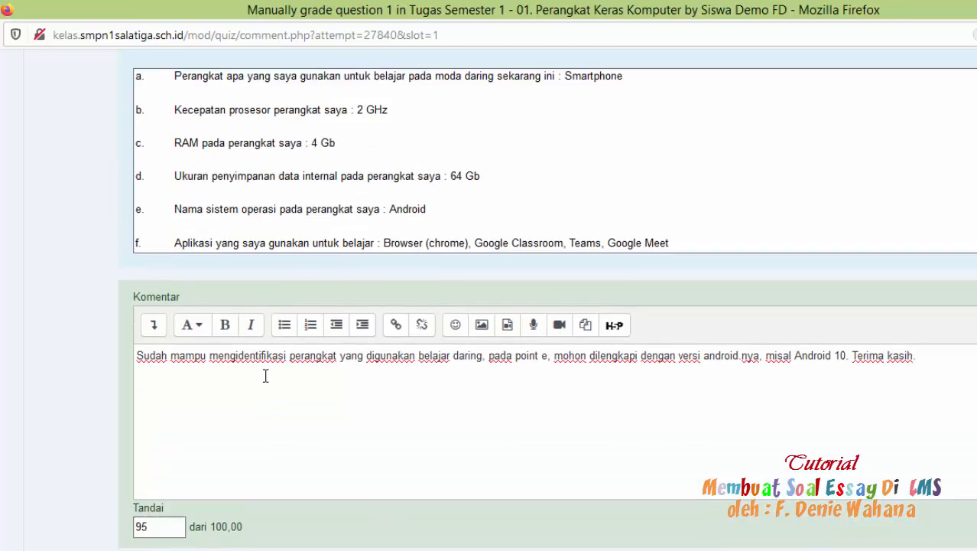
scroll(264, 375, "up", 10)
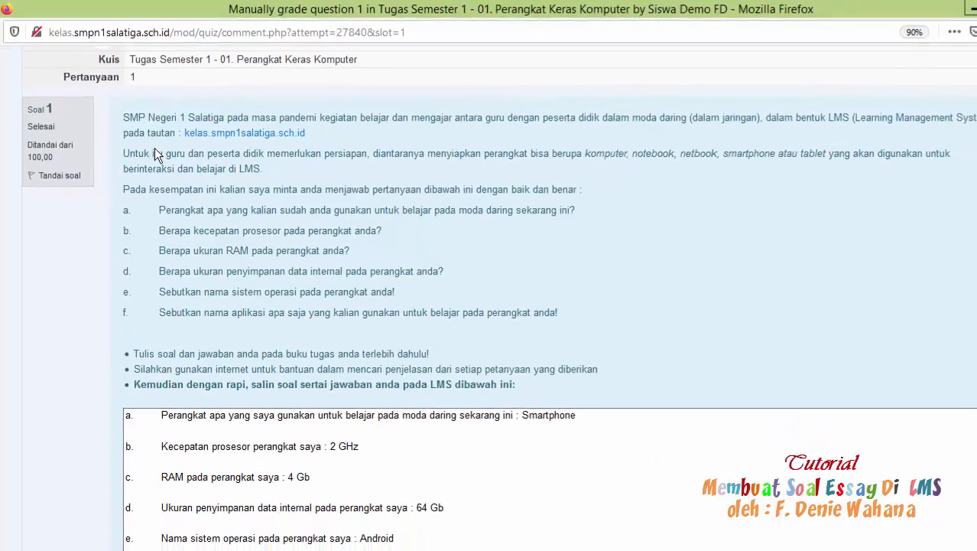
scroll(242, 329, "down", 15)
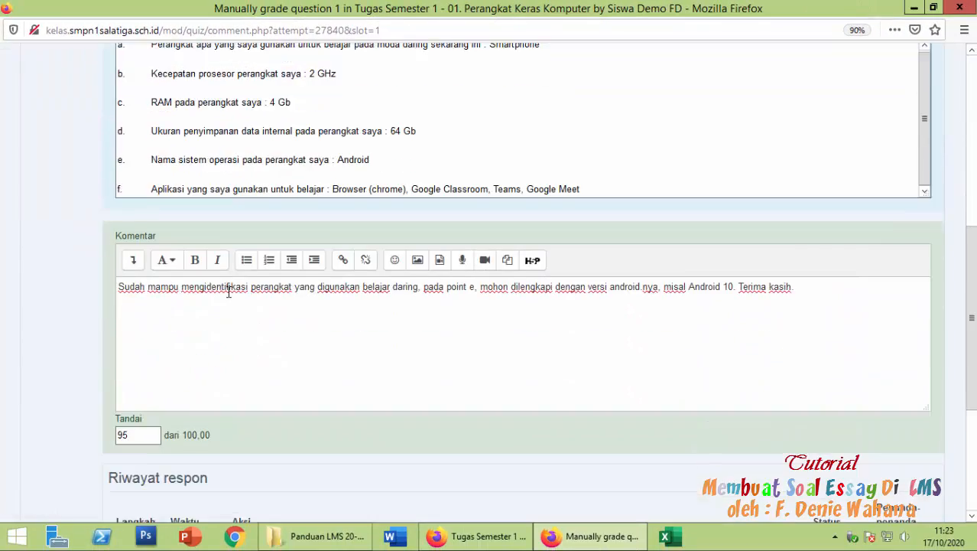
scroll(245, 327, "down", 2)
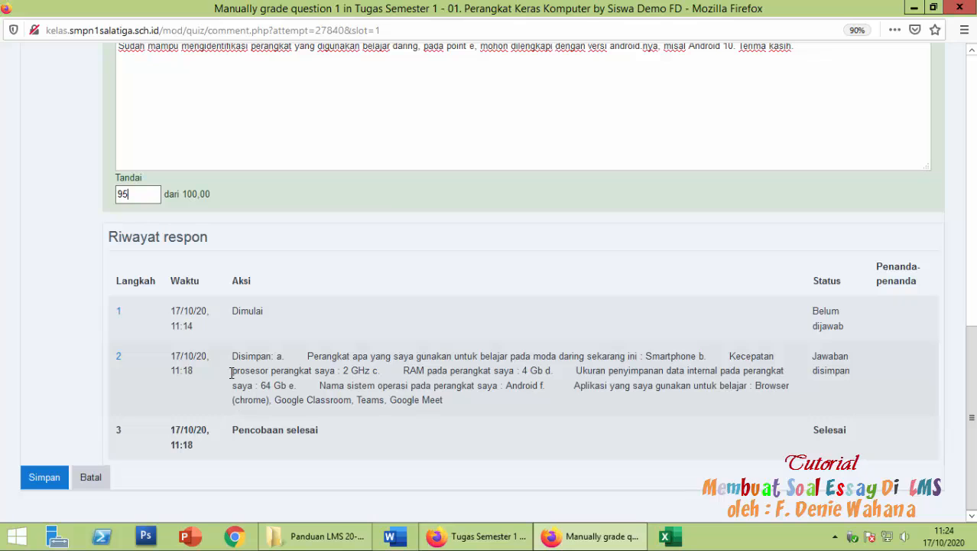
left_click(62, 475)
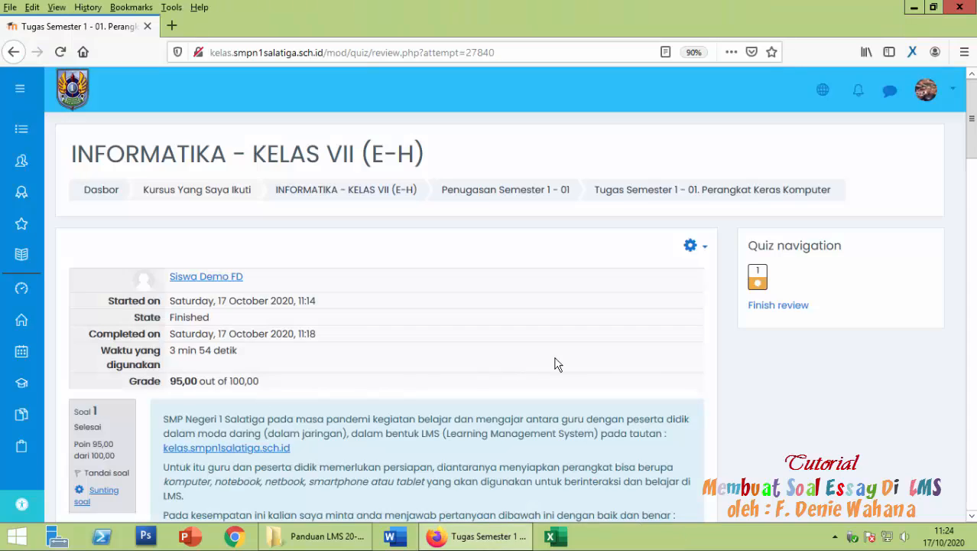
- Check the graded attempt's review page, covering the saved comment, the response history and the overall grade in the attempt summary
scroll(577, 361, "down", 15)
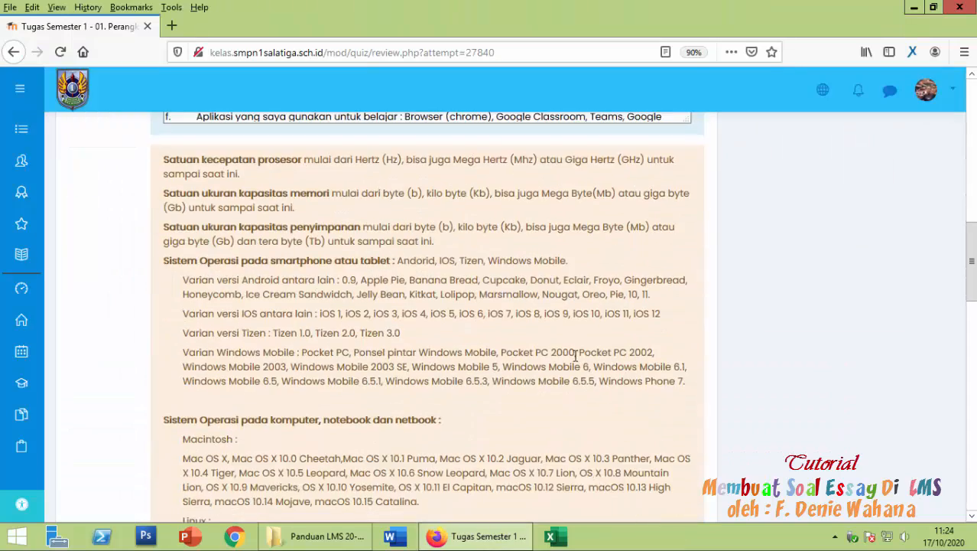
scroll(577, 357, "down", 10)
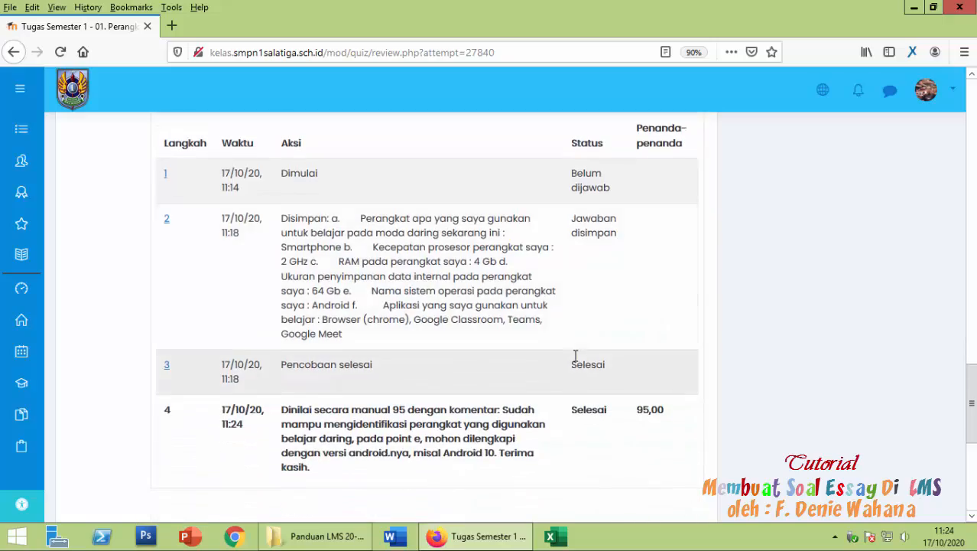
scroll(576, 359, "down", 3)
scroll(576, 359, "up", 10)
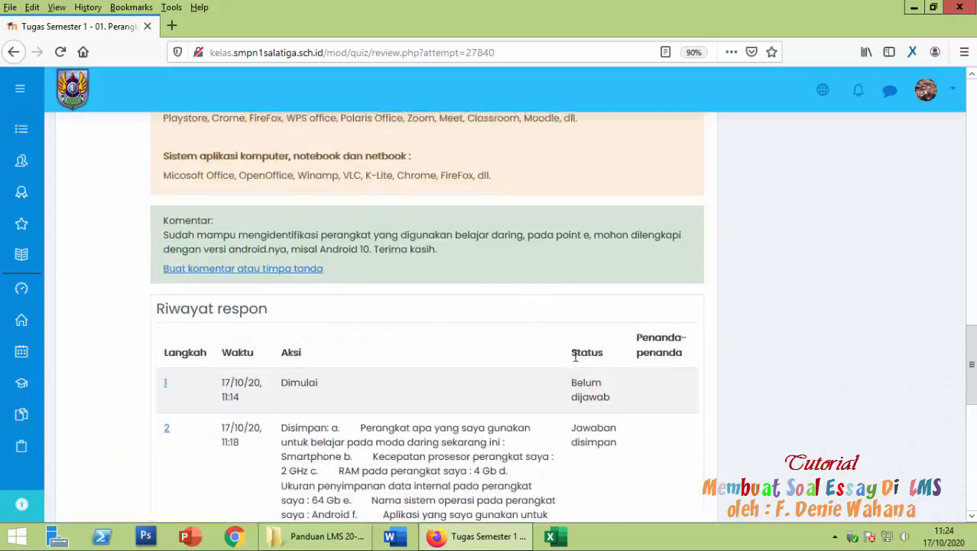
scroll(576, 355, "up", 15)
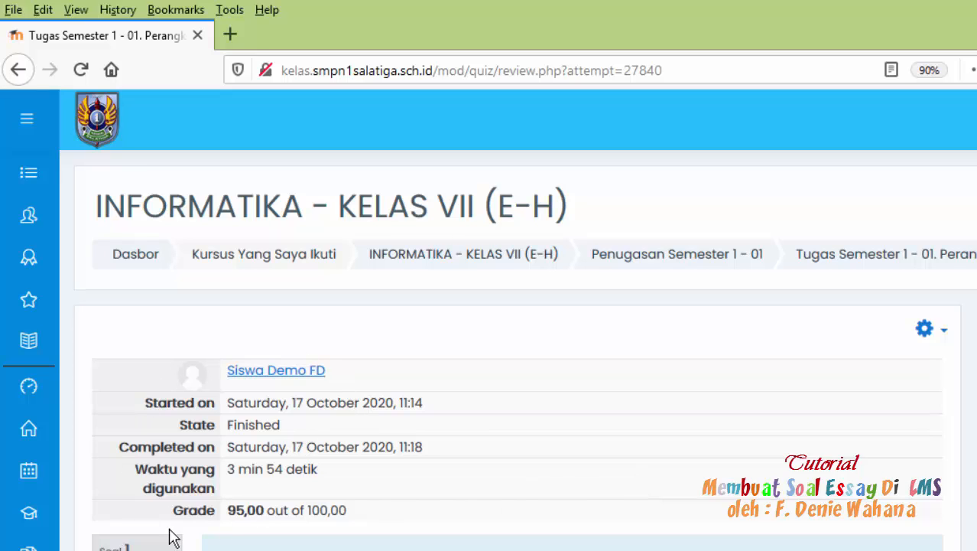
left_click_drag(169, 524, 348, 515)
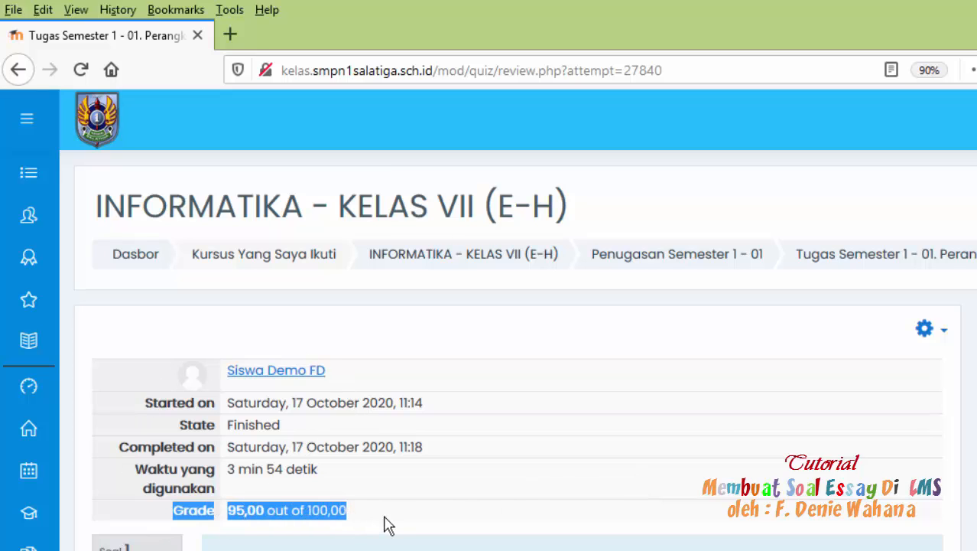
left_click(245, 520)
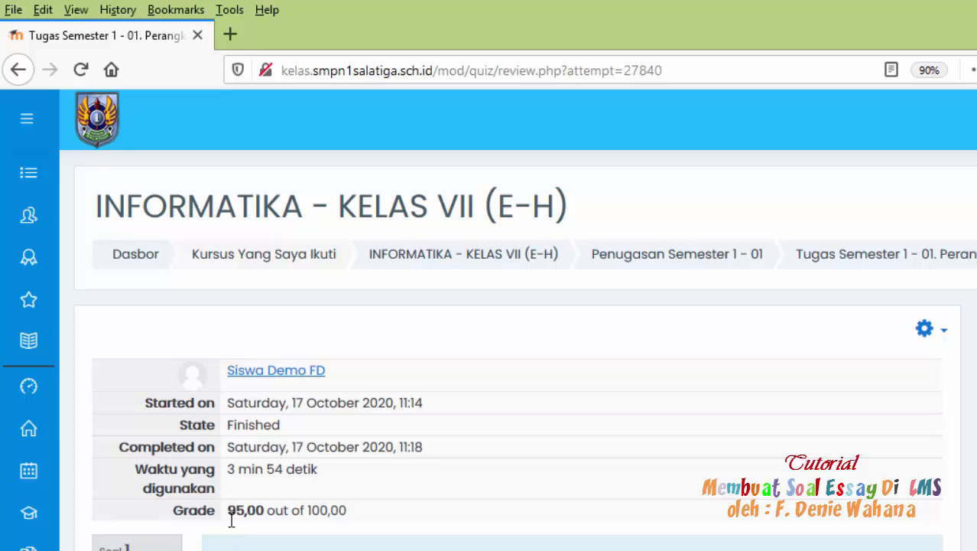
left_click_drag(230, 519, 397, 517)
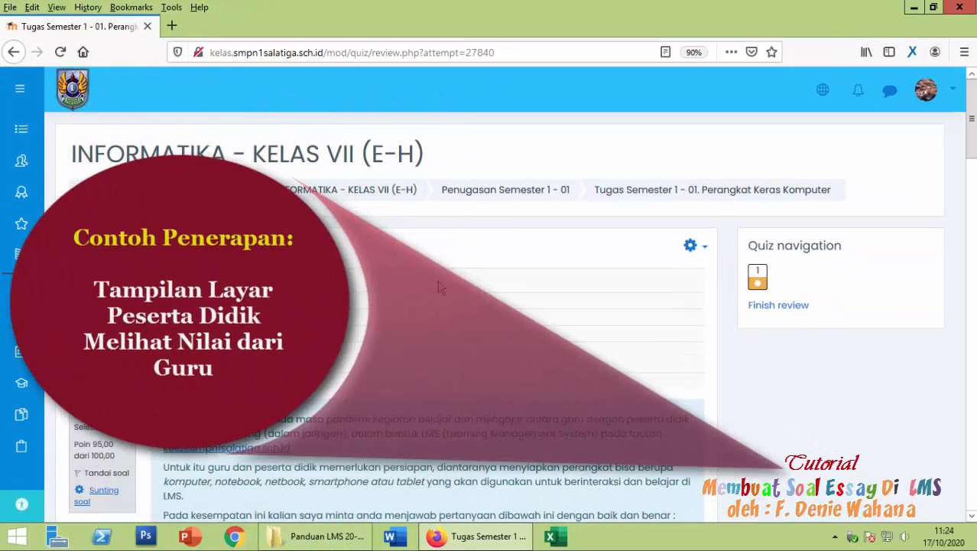
- Log out of the teacher account and log in to the platform with the demo student's saved login
left_click(954, 91)
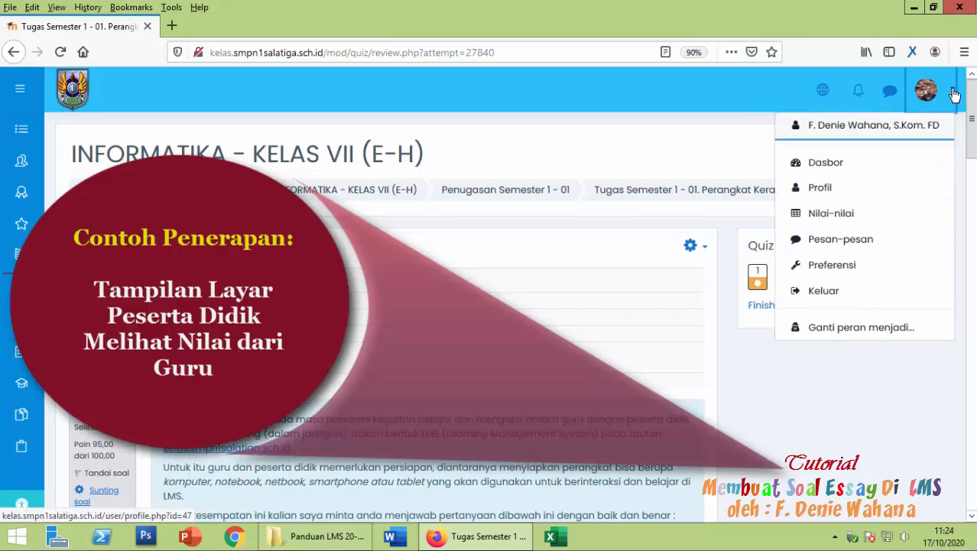
left_click(838, 294)
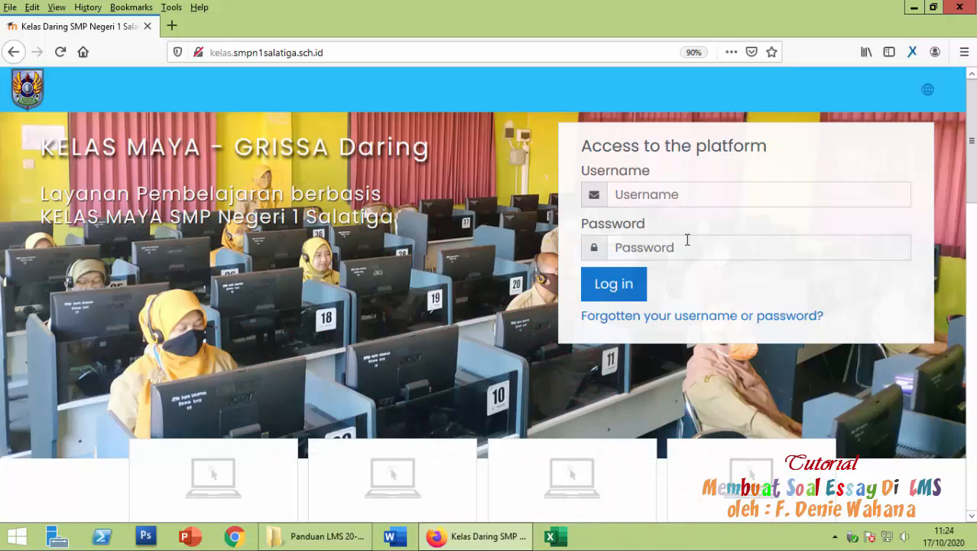
left_click(683, 200)
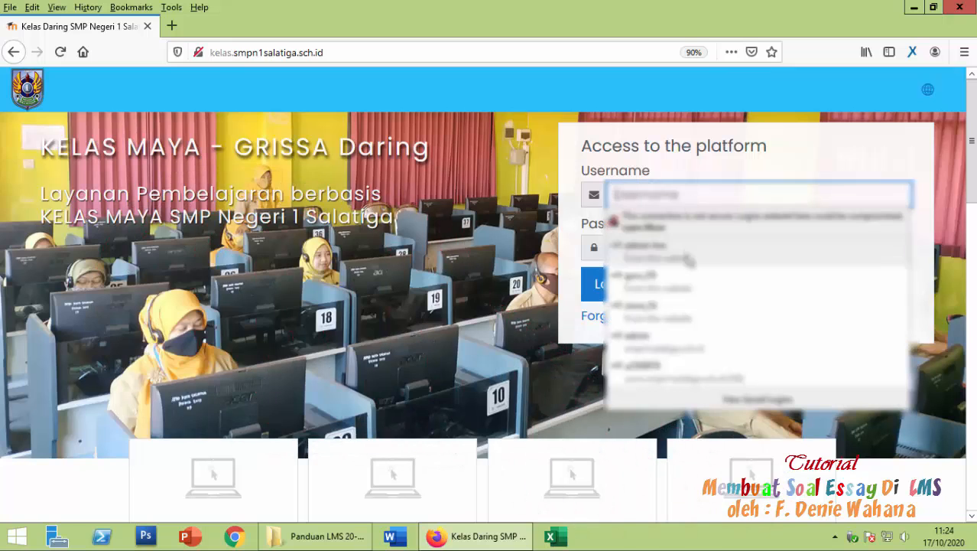
left_click(673, 306)
left_click(641, 296)
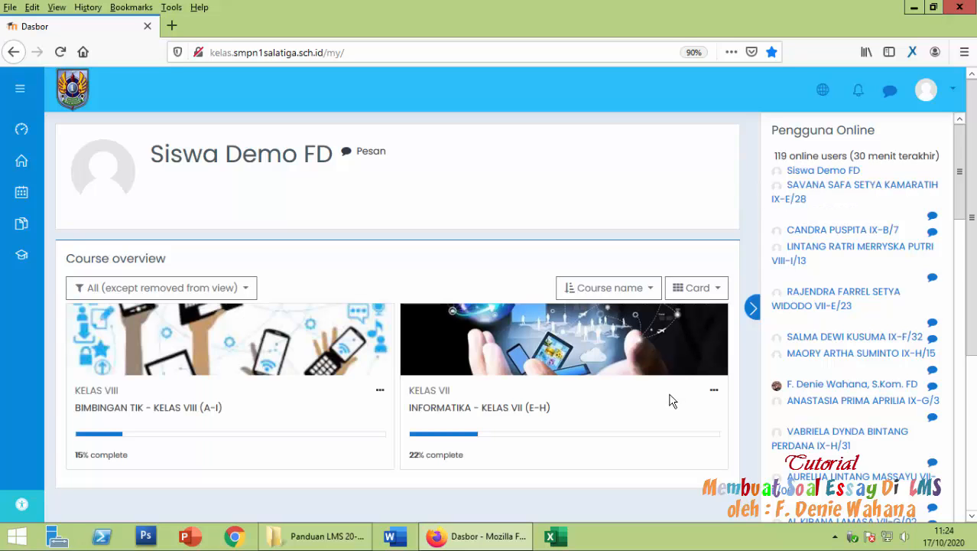
- Visit the INFORMATIKA - KELAS VII (E-H) course, and open the student's grade report for it from the Nilai-nilai overview
left_click(540, 410)
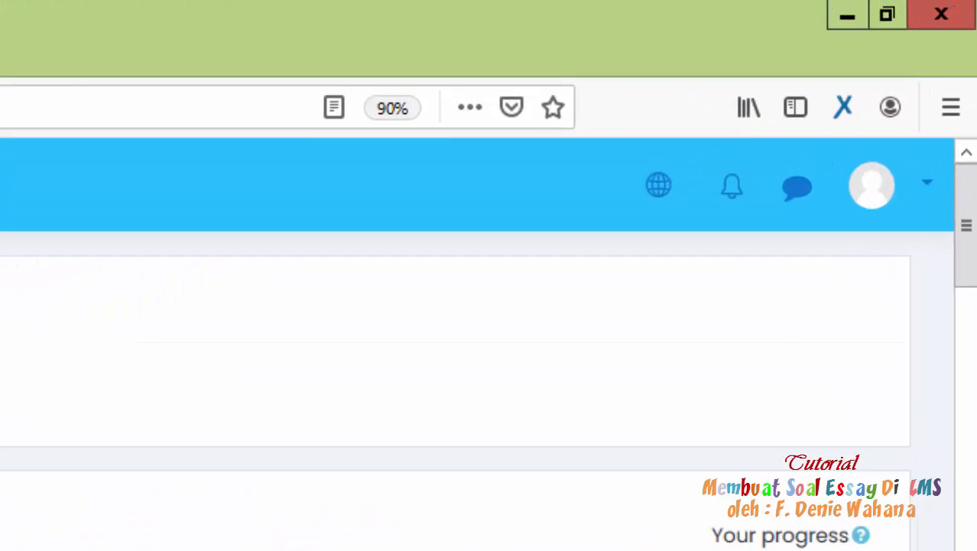
left_click(927, 192)
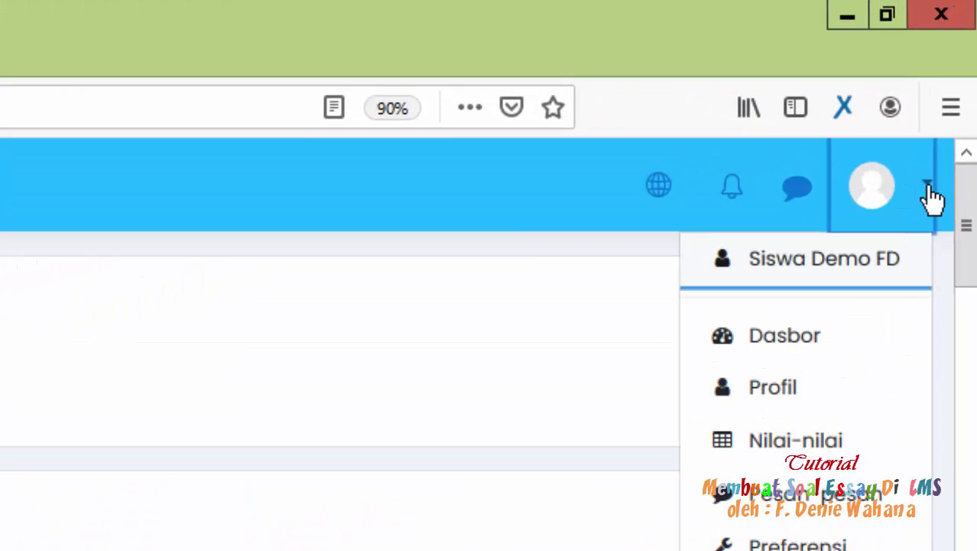
left_click(824, 442)
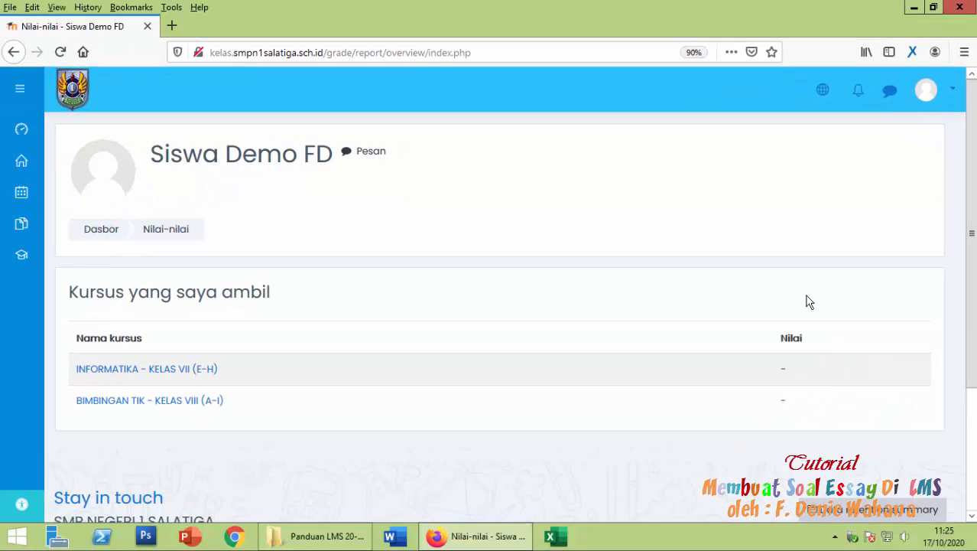
scroll(809, 301, "down", 2)
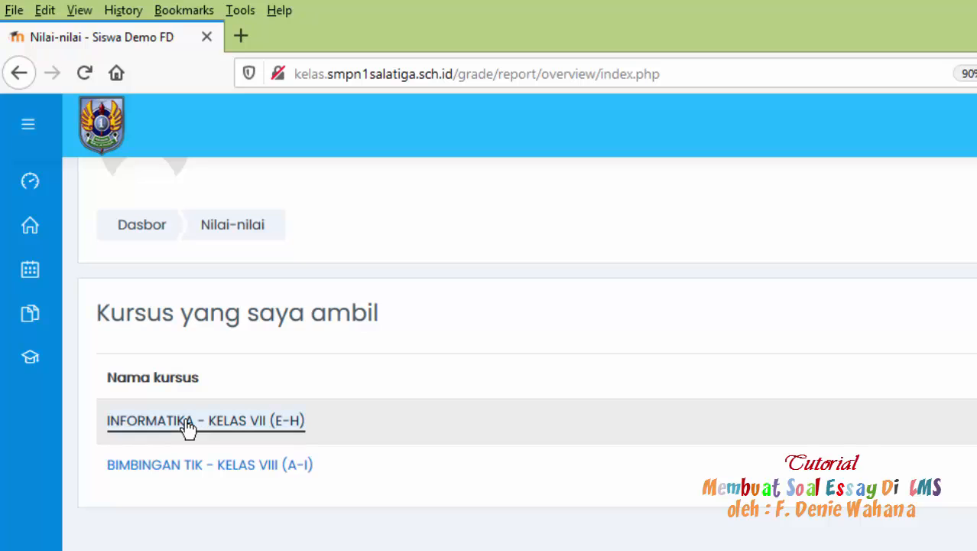
left_click(161, 367)
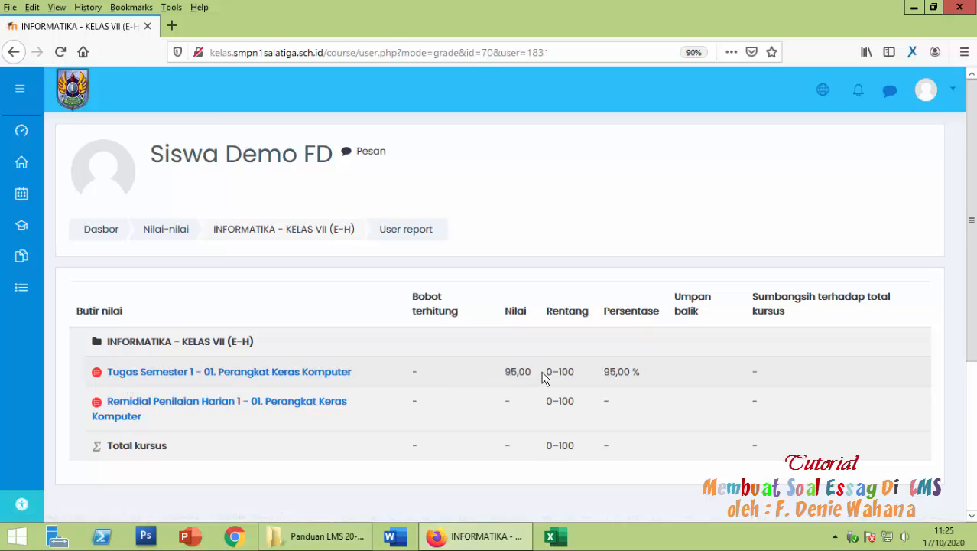
- Open Tugas Semester 1 - 01. Perangkat Keras Komputer from the grade report and view the summary of previous attempts
scroll(543, 378, "down", 2)
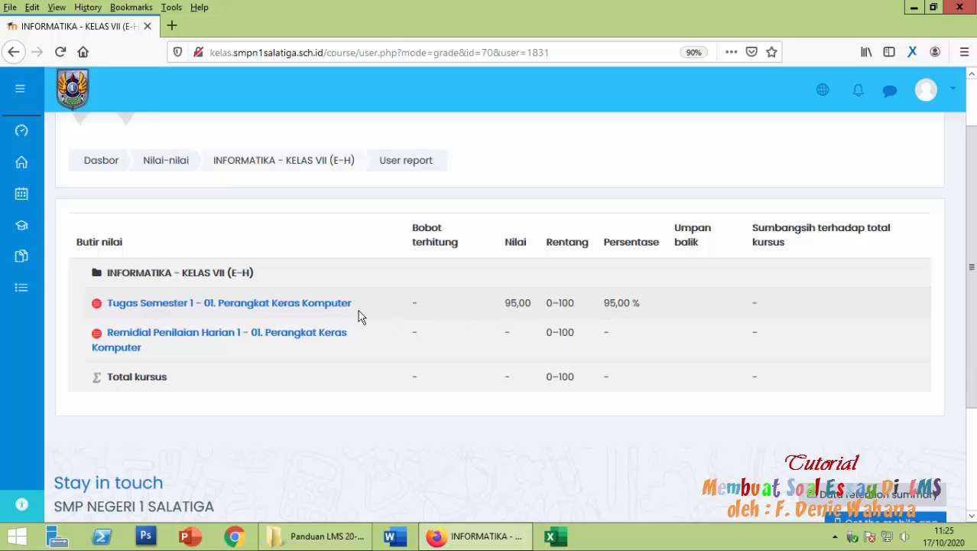
left_click(327, 308)
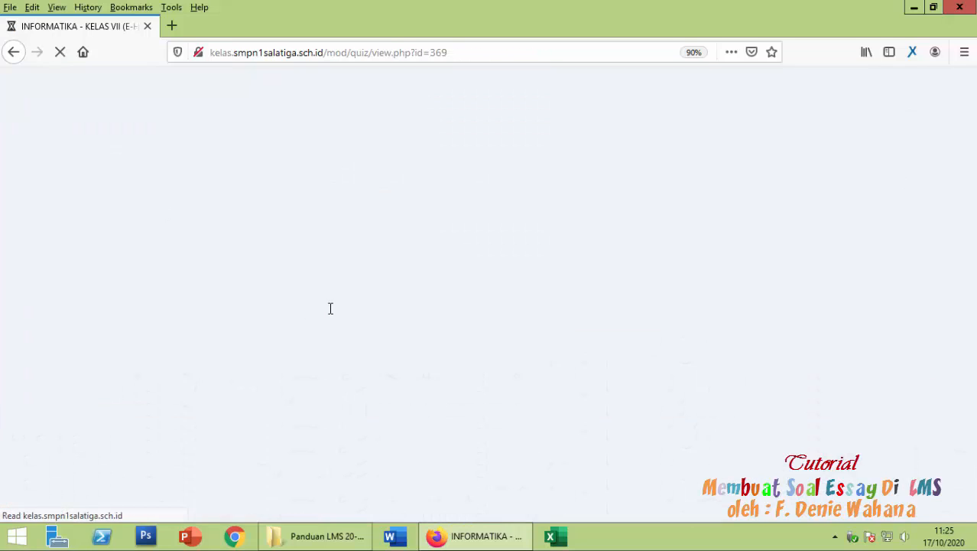
scroll(449, 360, "down", 5)
scroll(430, 380, "down", 5)
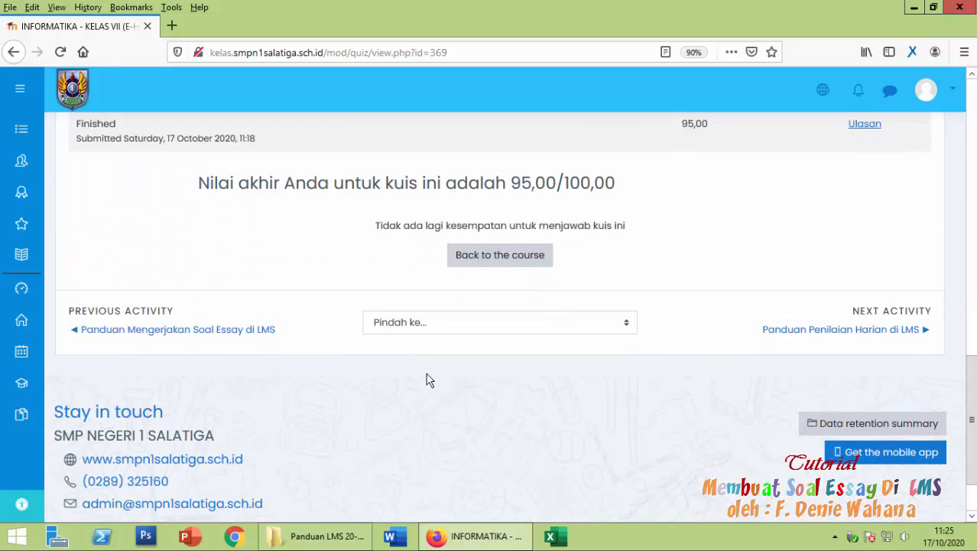
scroll(430, 380, "up", 2)
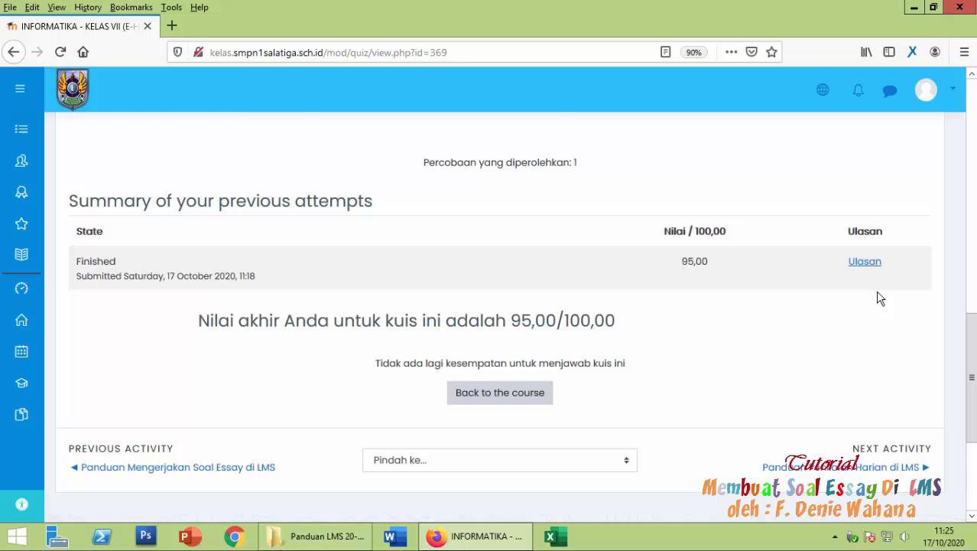
scroll(880, 299, "up", 1)
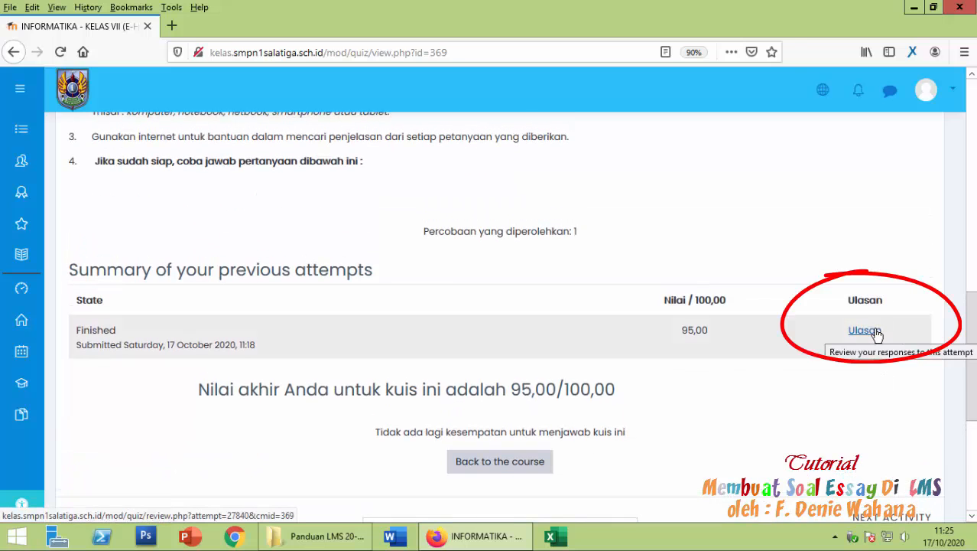
- Open the review of the finished attempt and read the teacher's comment below the answer feedback
left_click(872, 331)
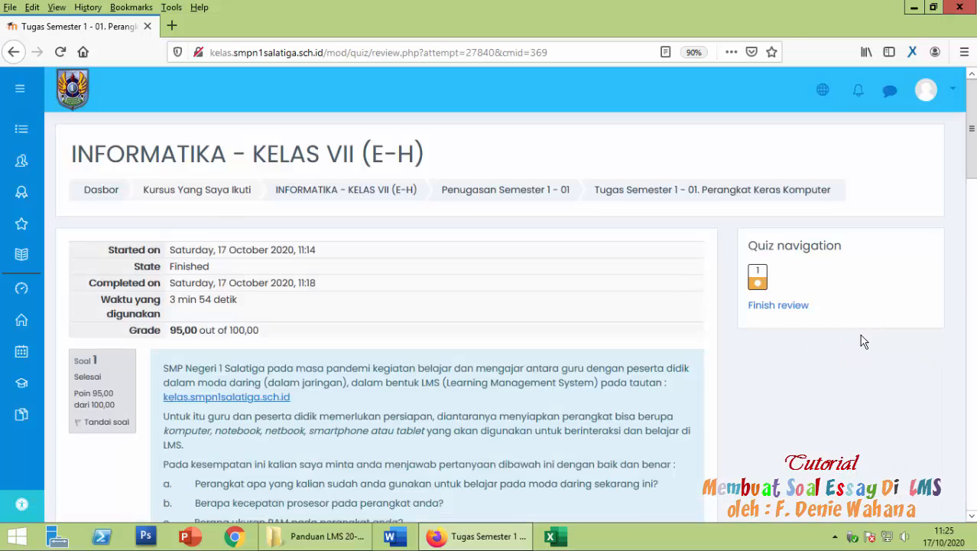
scroll(862, 341, "down", 15)
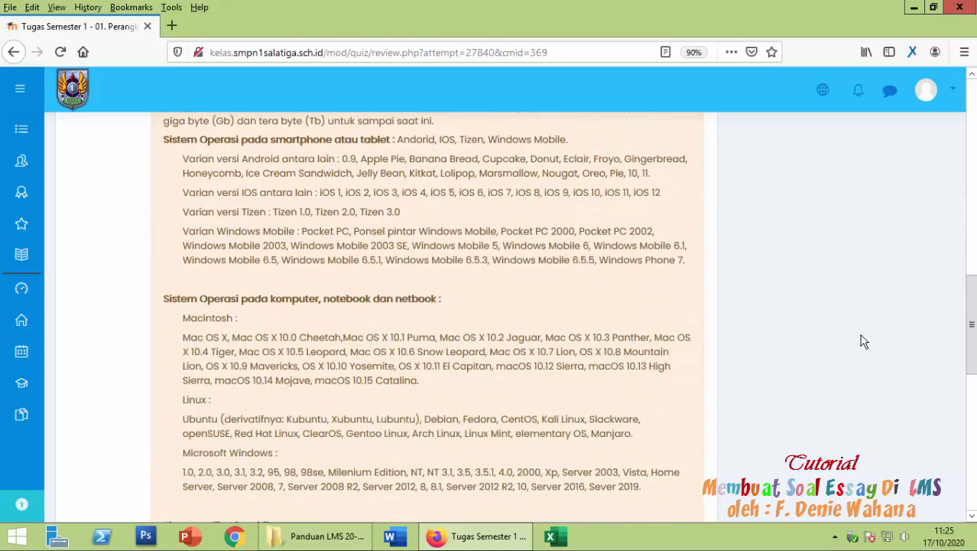
scroll(862, 341, "down", 6)
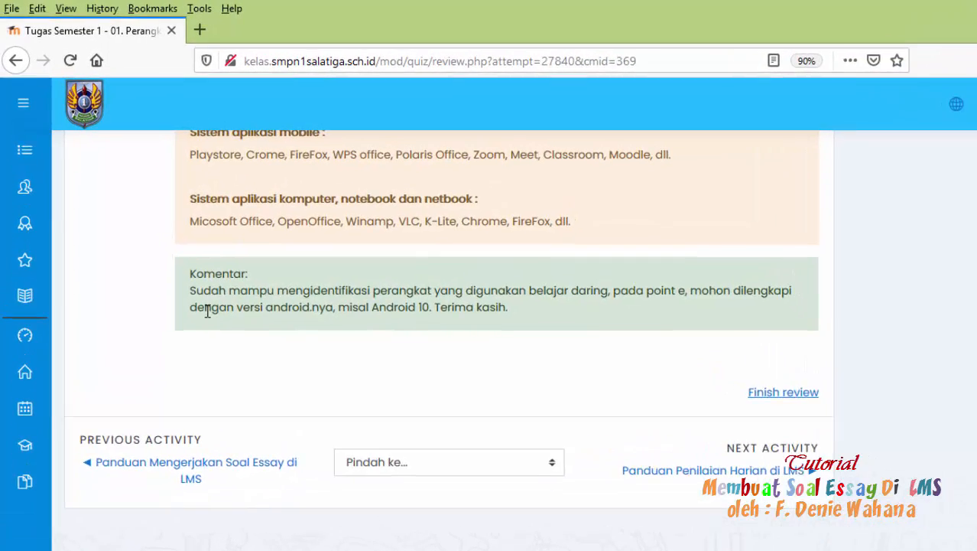
- Highlight the full Komentar text in the attempt review to point out the teacher's feedback
mouse_move(211, 318)
left_mouse_down()
mouse_move(583, 361)
mouse_move(654, 357)
mouse_move(333, 349)
mouse_move(187, 331)
mouse_move(193, 312)
left_mouse_up()
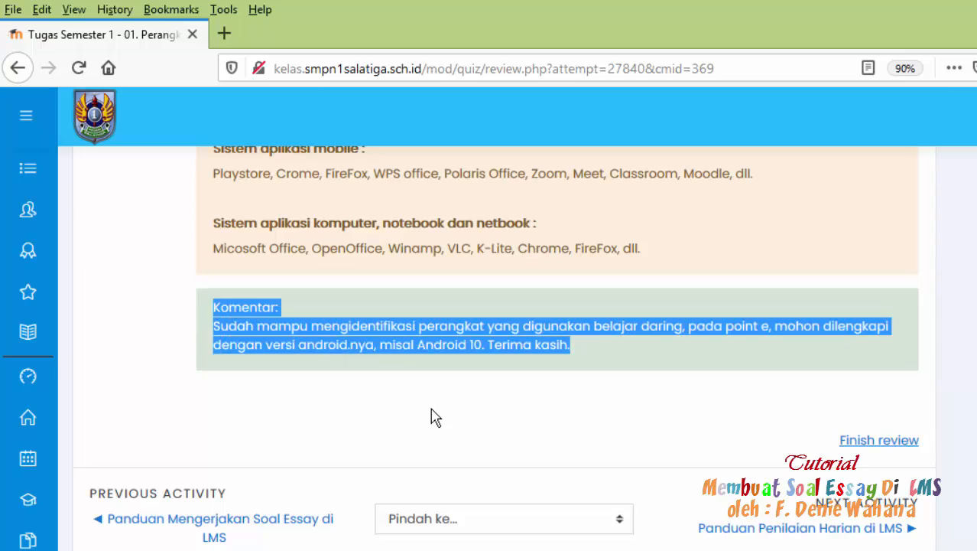
scroll(524, 448, "up", 4)
scroll(524, 448, "up", 15)
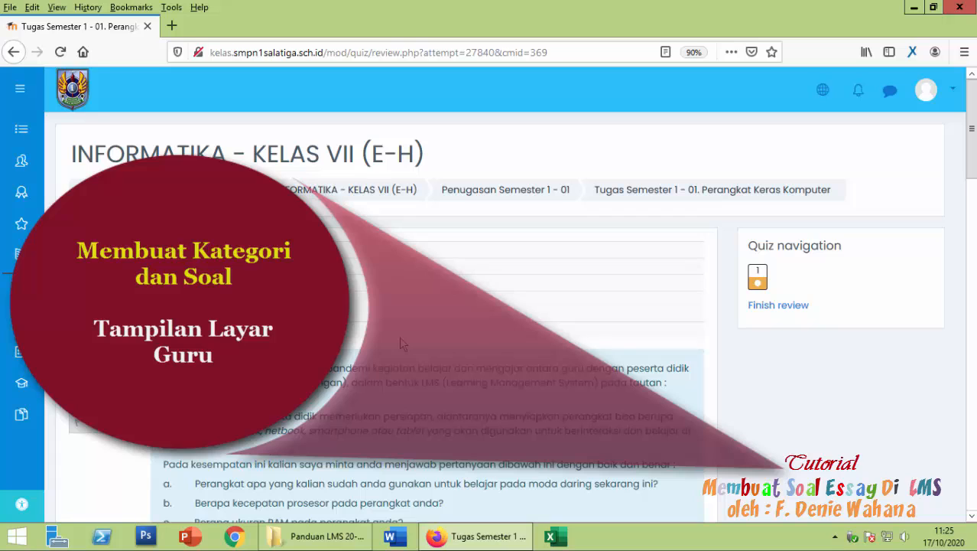
- Log out of the demo student account and log in to the platform with the teacher's saved login
left_click(951, 91)
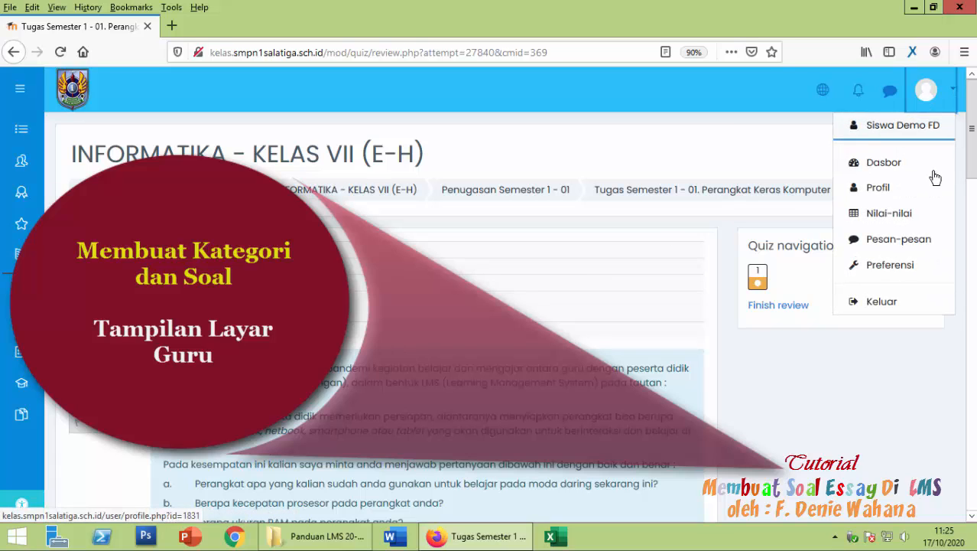
left_click(896, 306)
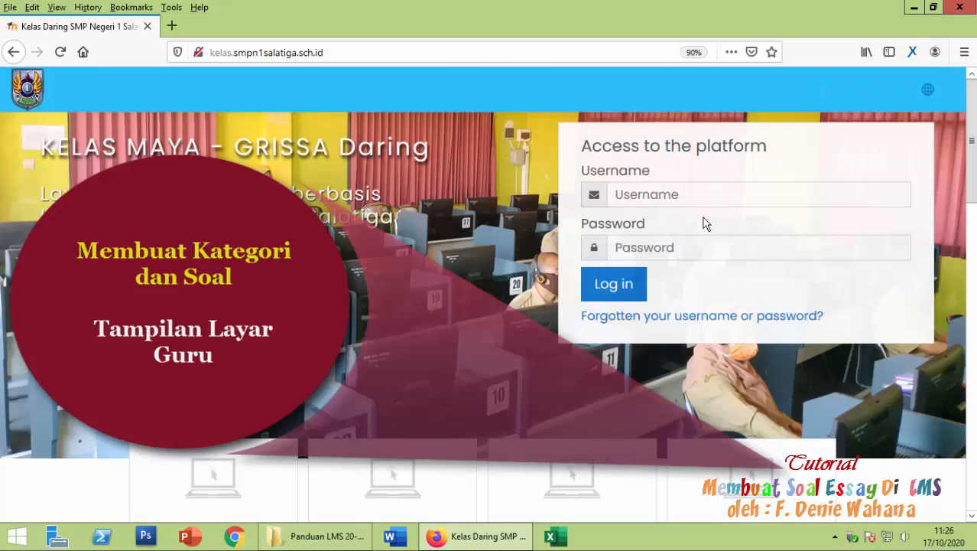
left_click(698, 193)
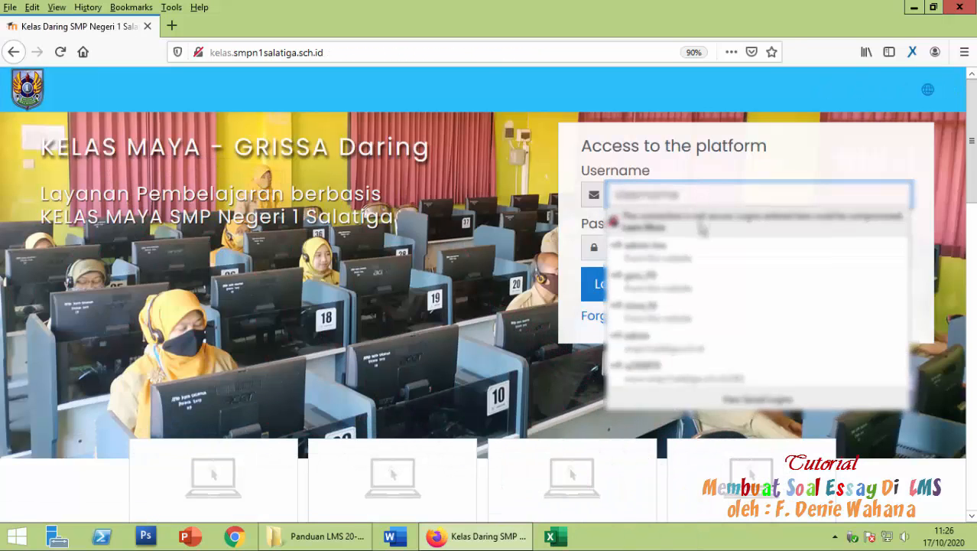
left_click(681, 277)
left_click(638, 298)
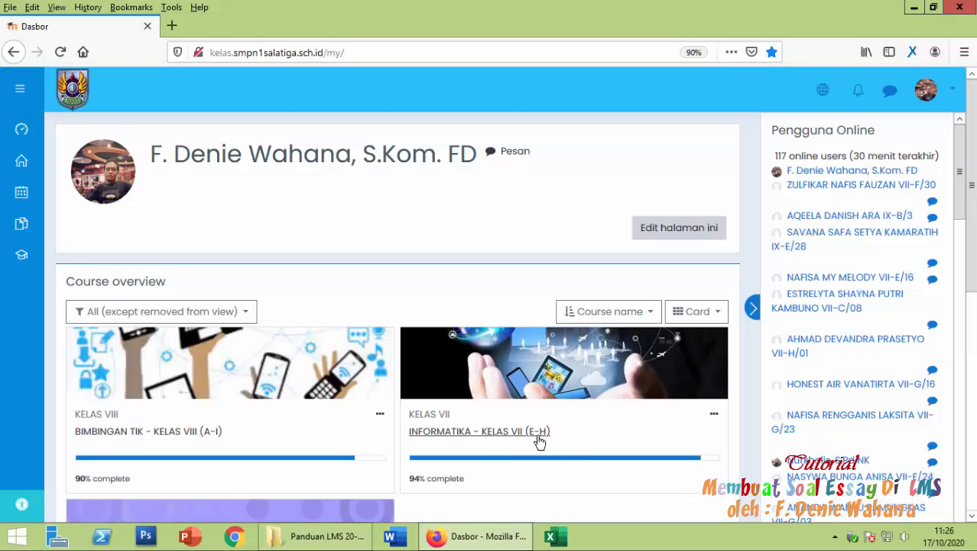
- Turn on edit mode in the INFORMATIKA - KELAS VII (E-H) course and add 1 topic at the end of the course
left_click(524, 434)
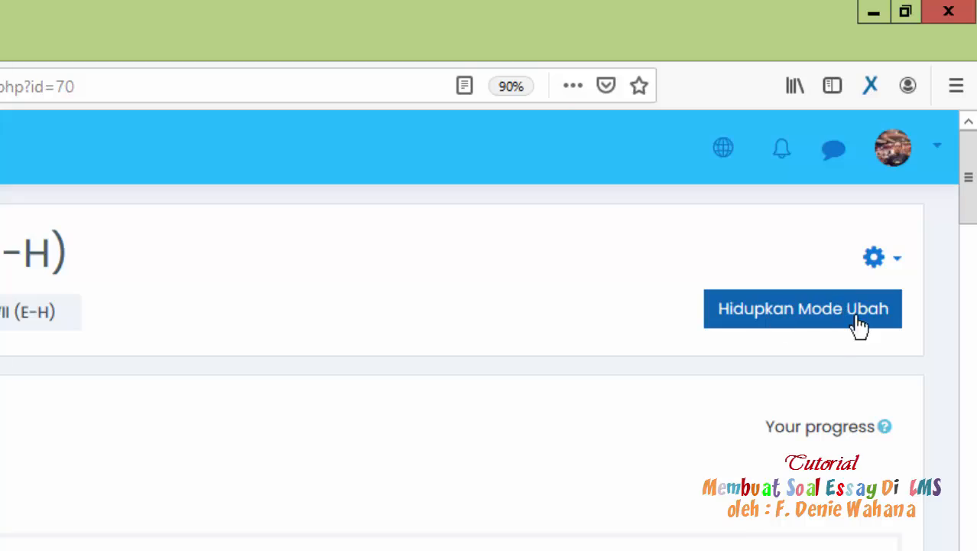
left_click(849, 321)
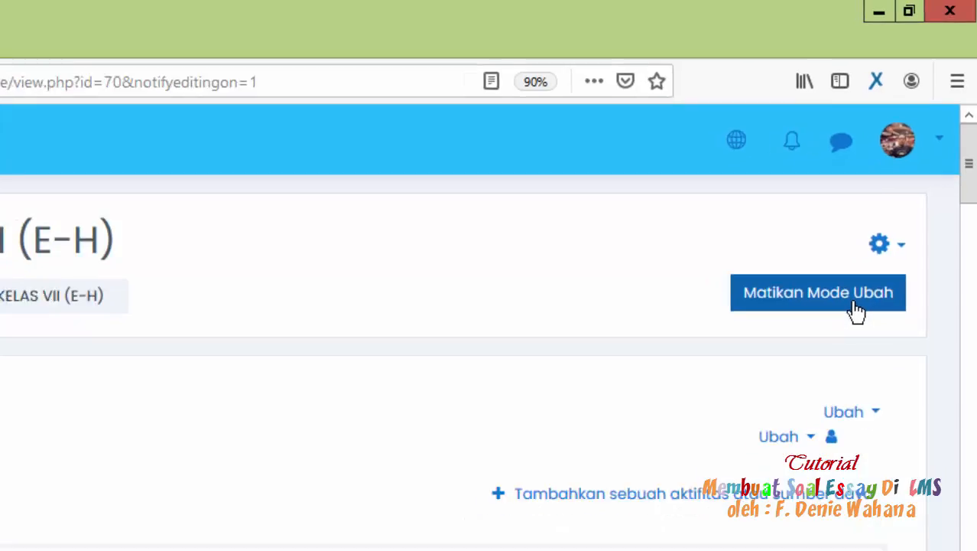
scroll(820, 355, "down", 20)
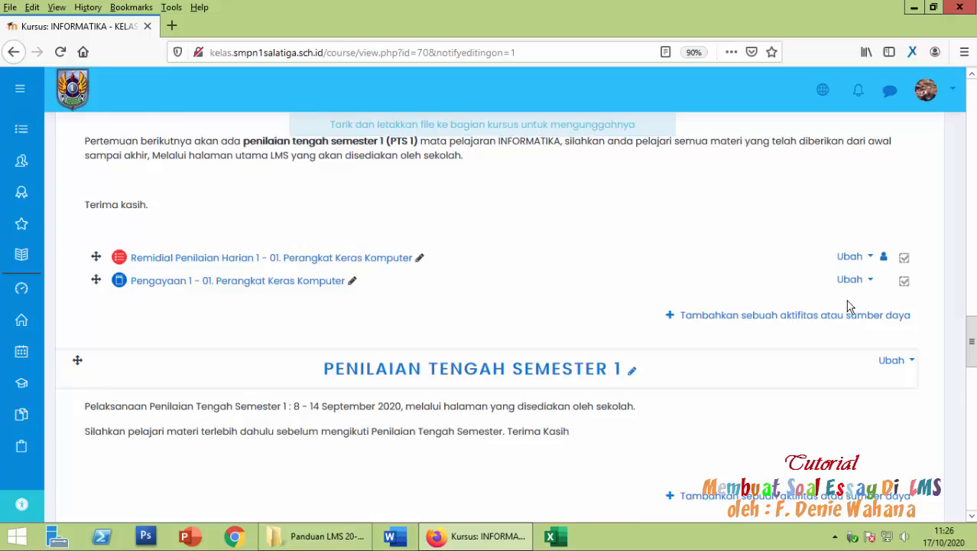
scroll(849, 306, "down", 15)
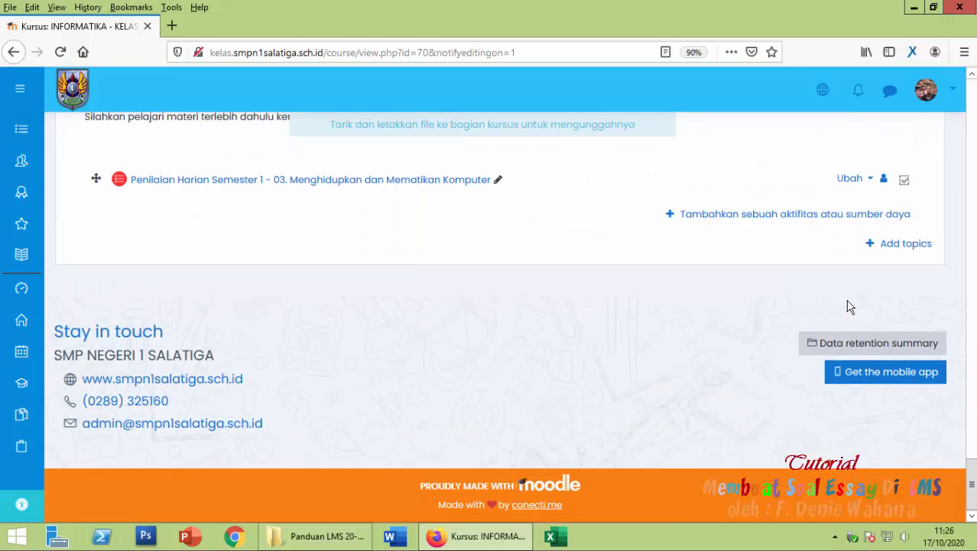
scroll(849, 306, "up", 4)
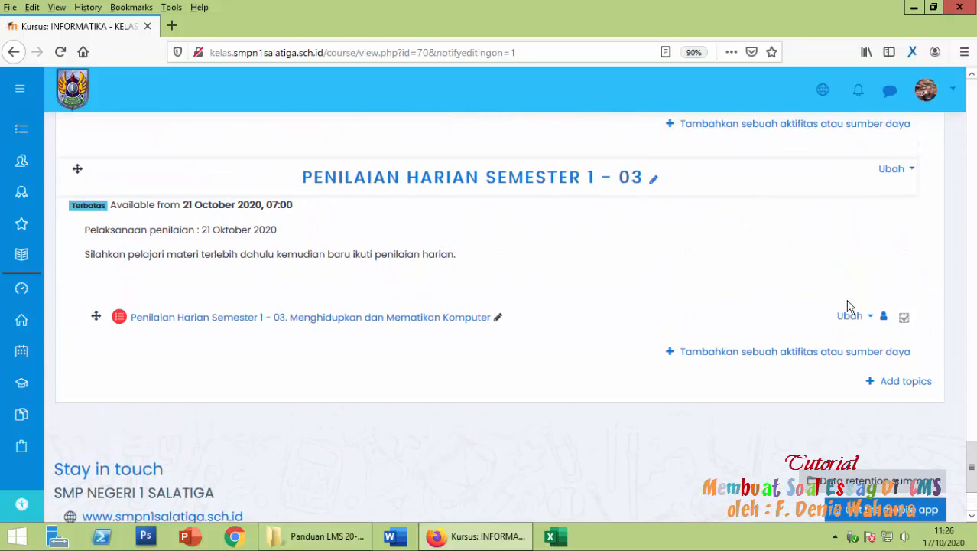
left_click(902, 387)
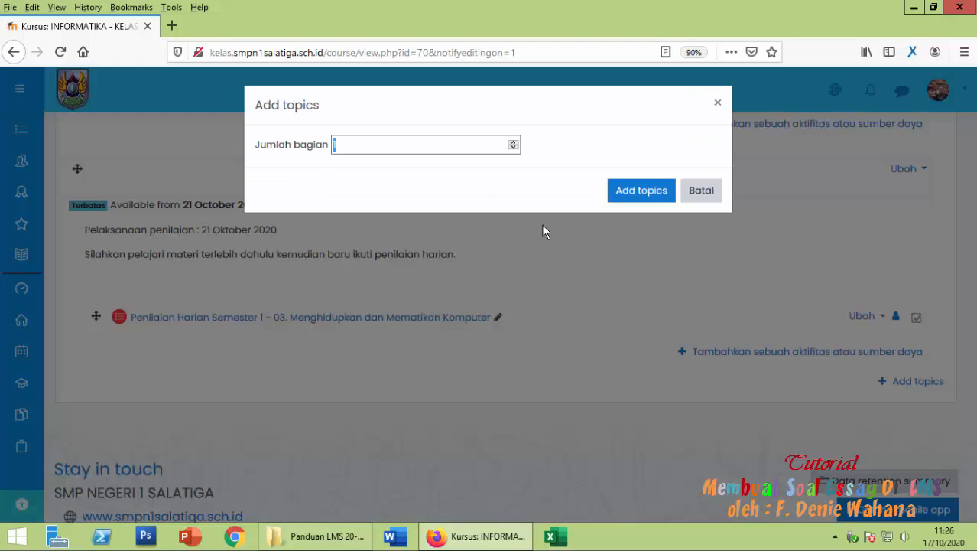
left_click(638, 194)
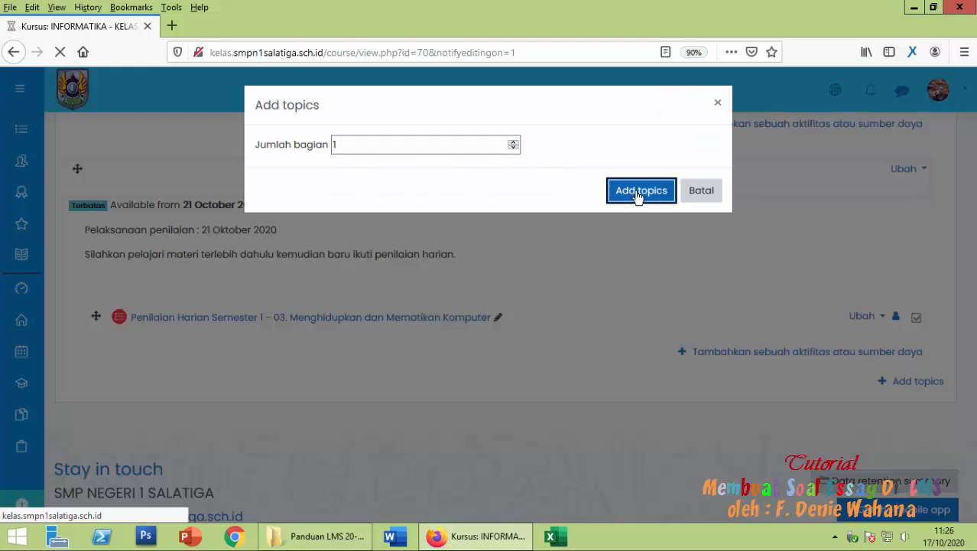
- Edit the new topic 13 and give it the custom name "Penugasan Semester 1 - 03"
scroll(535, 246, "up", 1)
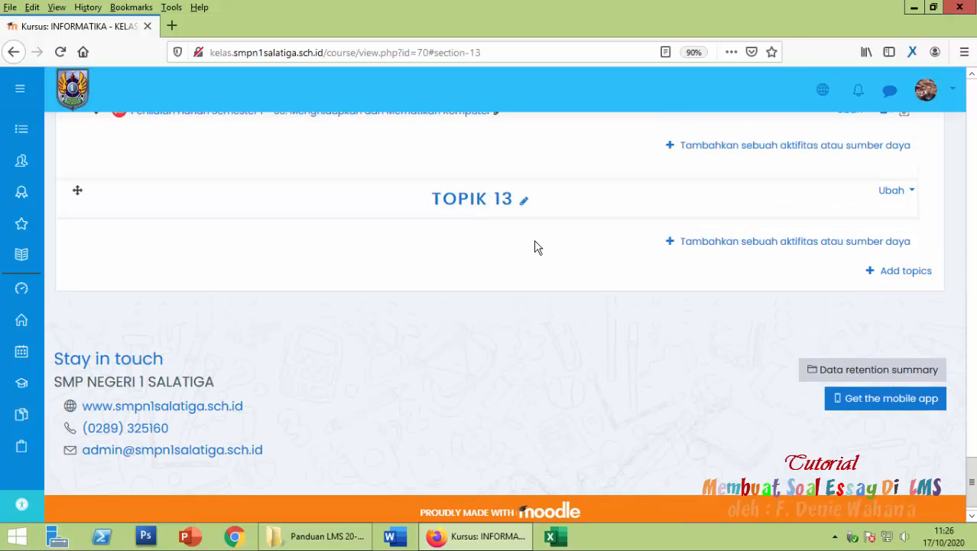
left_click(892, 233)
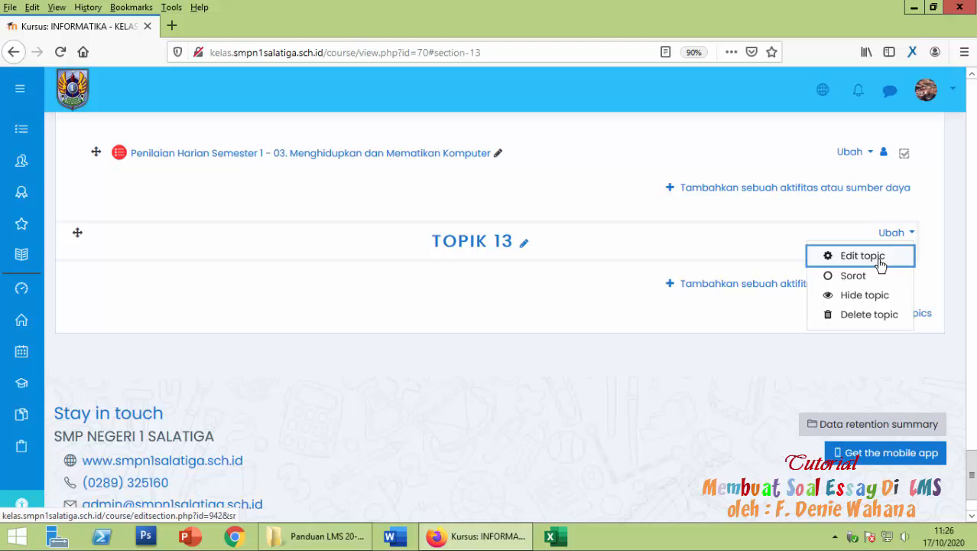
left_click(881, 264)
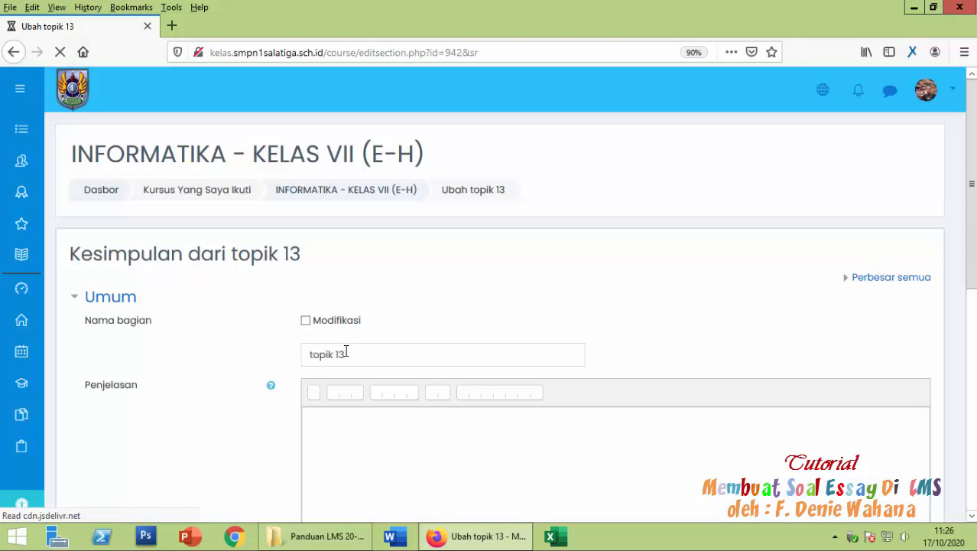
left_click(306, 323)
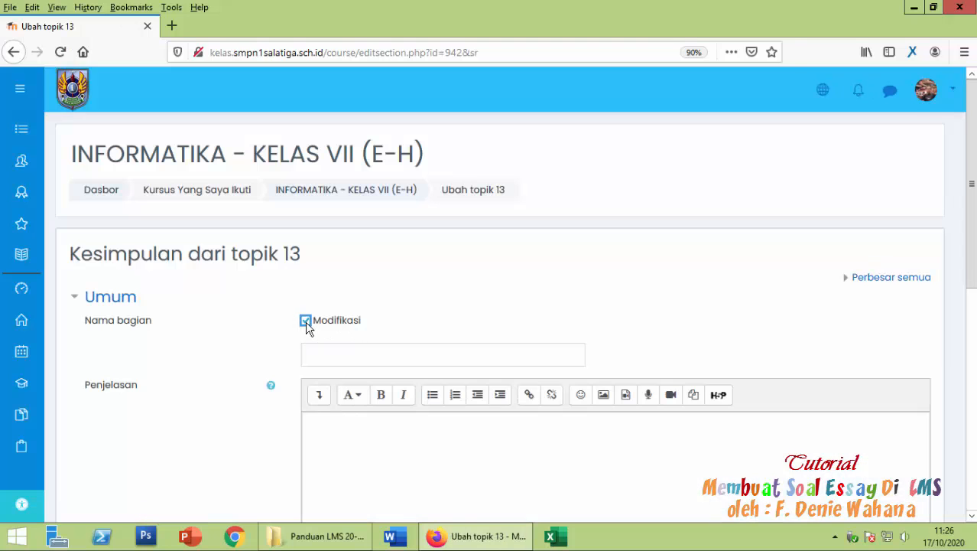
left_click(348, 353)
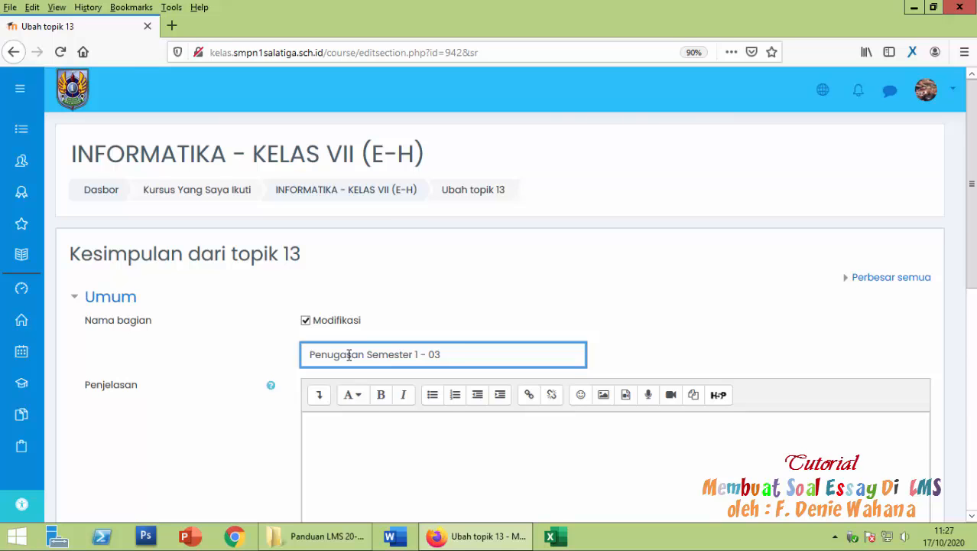
- Enter the topic description "Pelaksanaan penugasan : 28 Oktober 2020" and "Silahkan pelajari materi terlebih dahulu kemudian baru mengerjakan penugasan. Terima kasih"
scroll(348, 355, "down", 2)
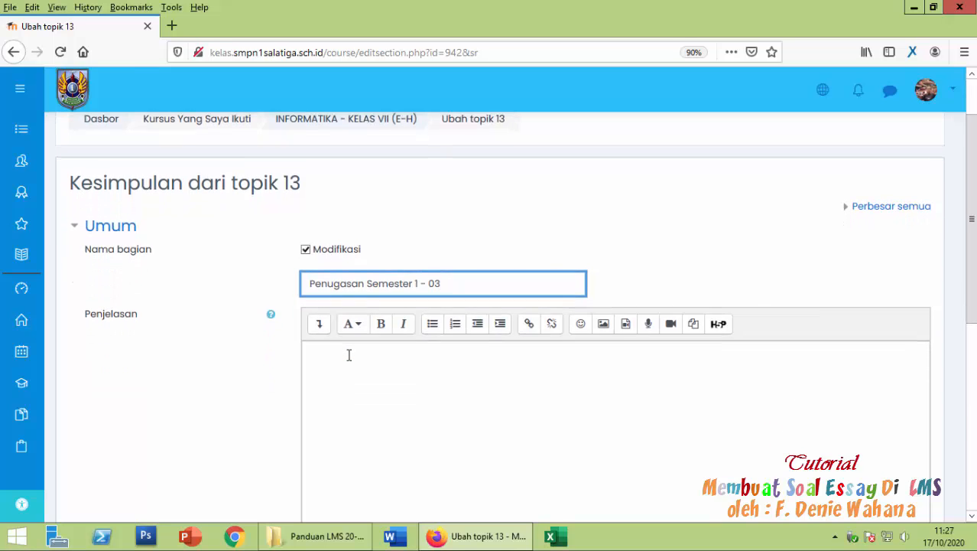
scroll(349, 355, "down", 2)
left_click(352, 296)
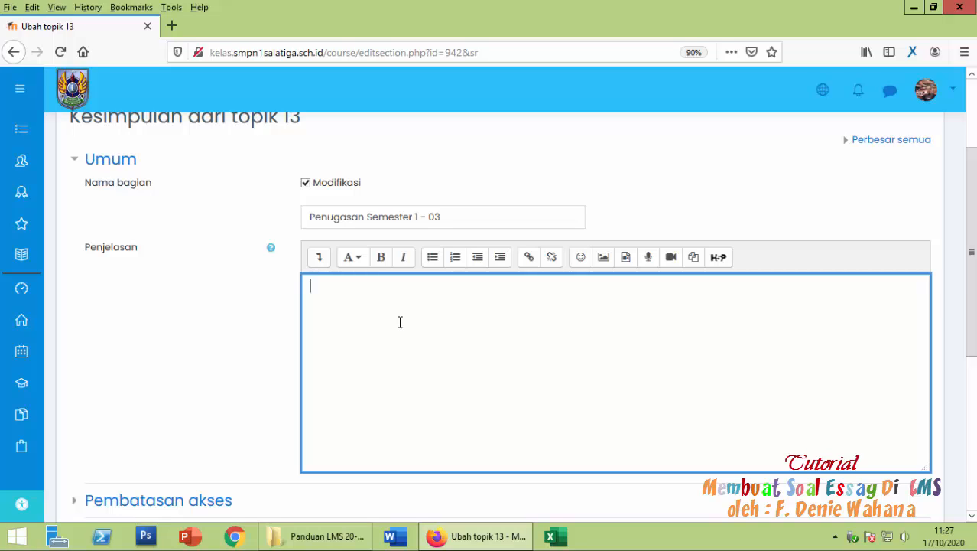
scroll(398, 323, "down", 4)
scroll(393, 323, "up", 4)
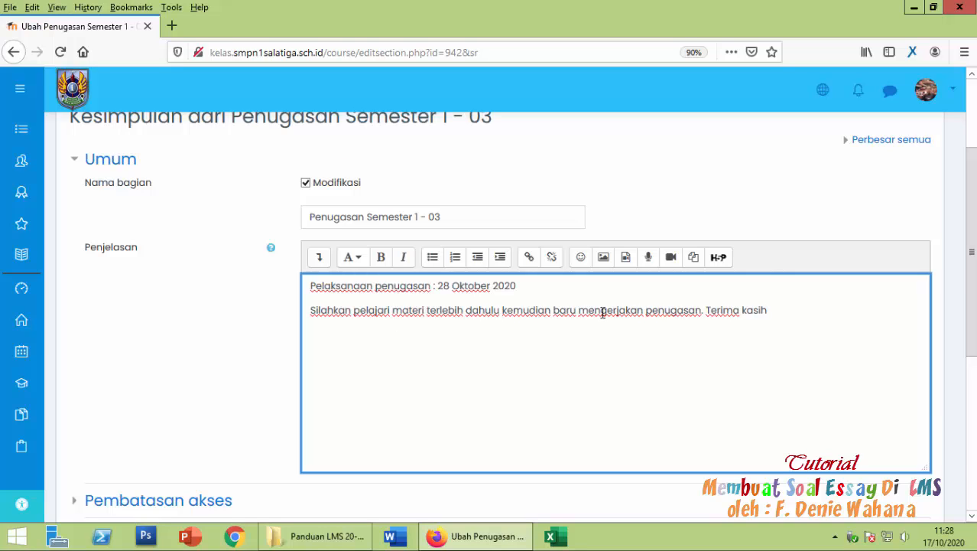
- Expand the topic's access restriction settings and open the choice of restriction types
scroll(350, 404, "down", 2)
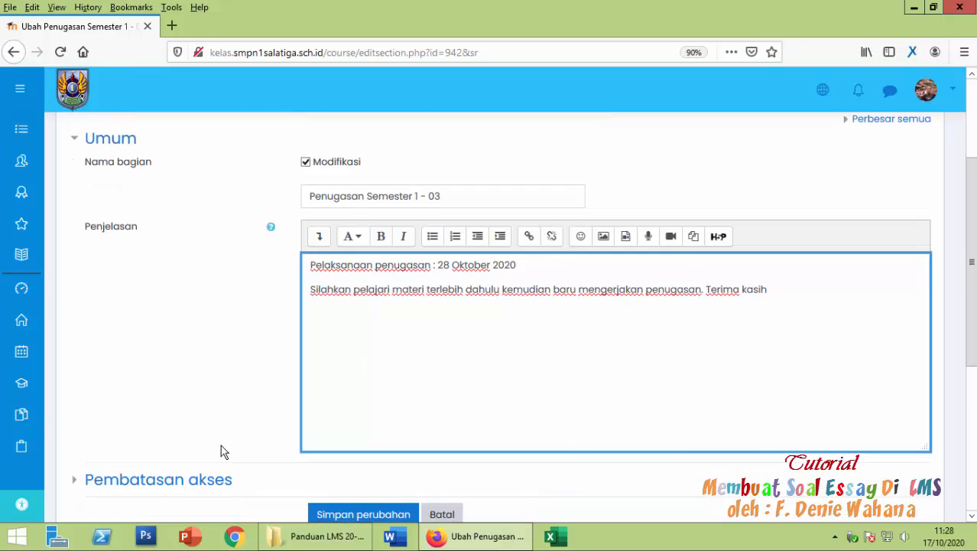
left_click(159, 437)
scroll(162, 439, "down", 3)
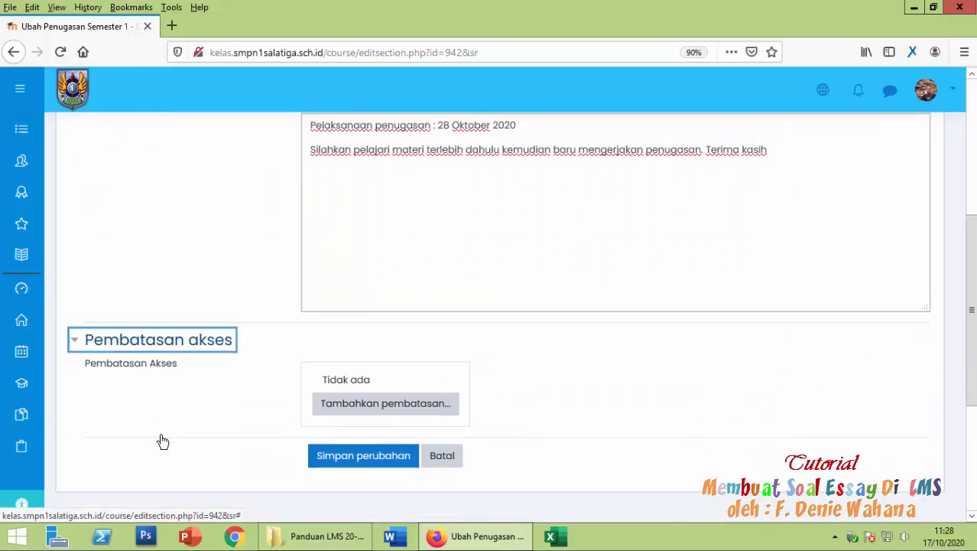
left_click(389, 361)
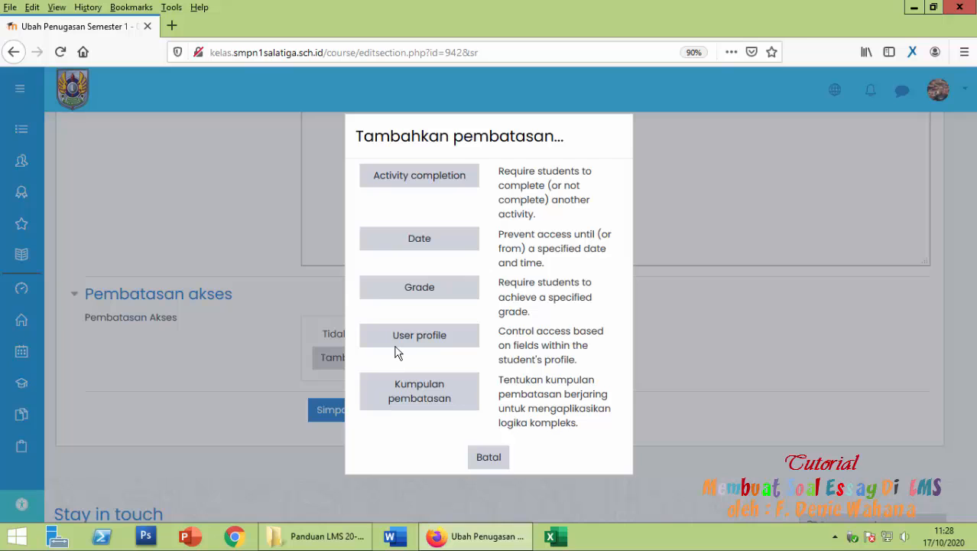
- Add a date access restriction to the section, available from 28 October 2020 at 07:00
left_click(447, 245)
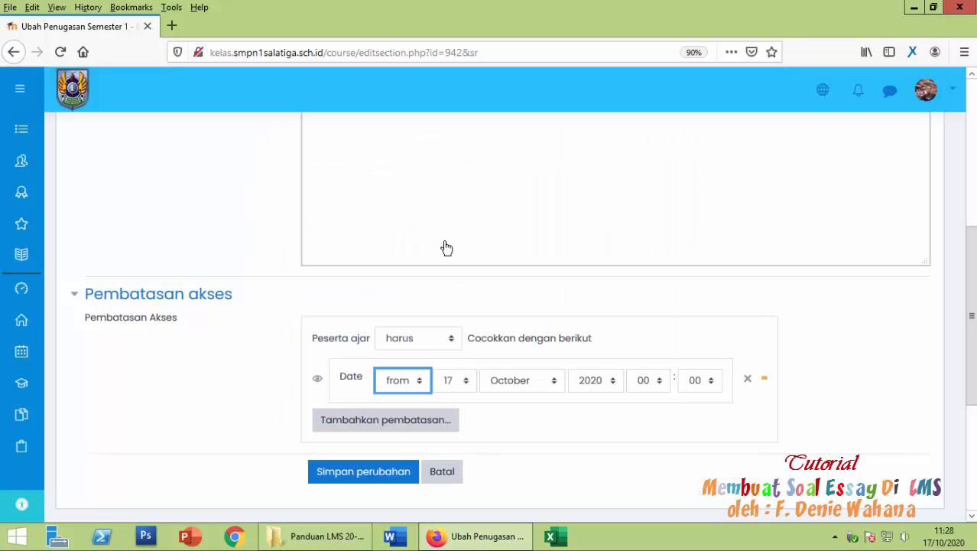
scroll(451, 341, "up", 4)
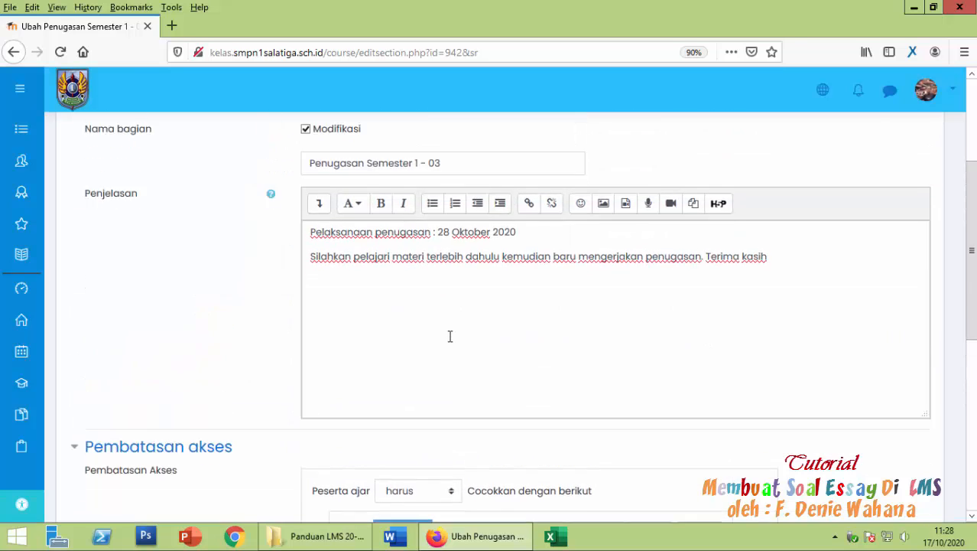
scroll(434, 293, "down", 5)
left_click(456, 313)
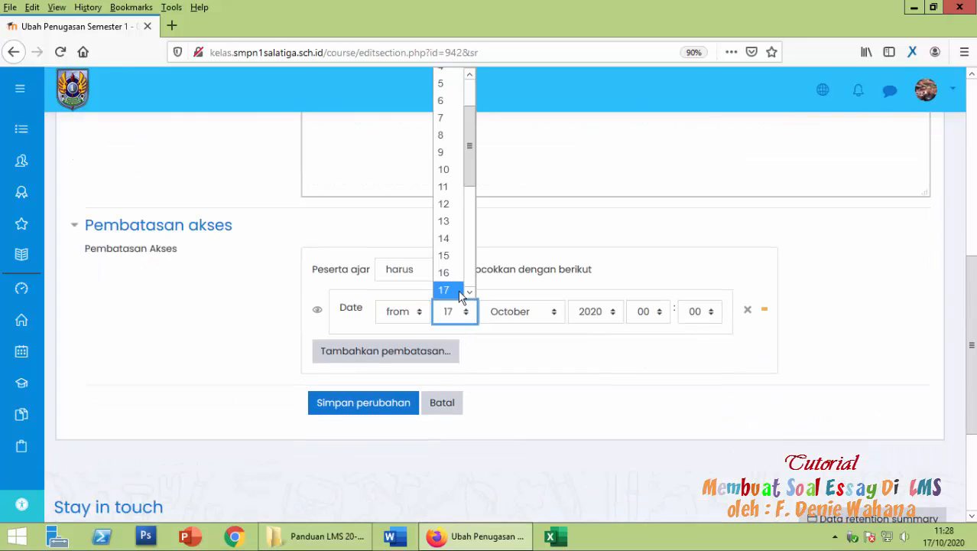
left_click_drag(471, 174, 472, 240)
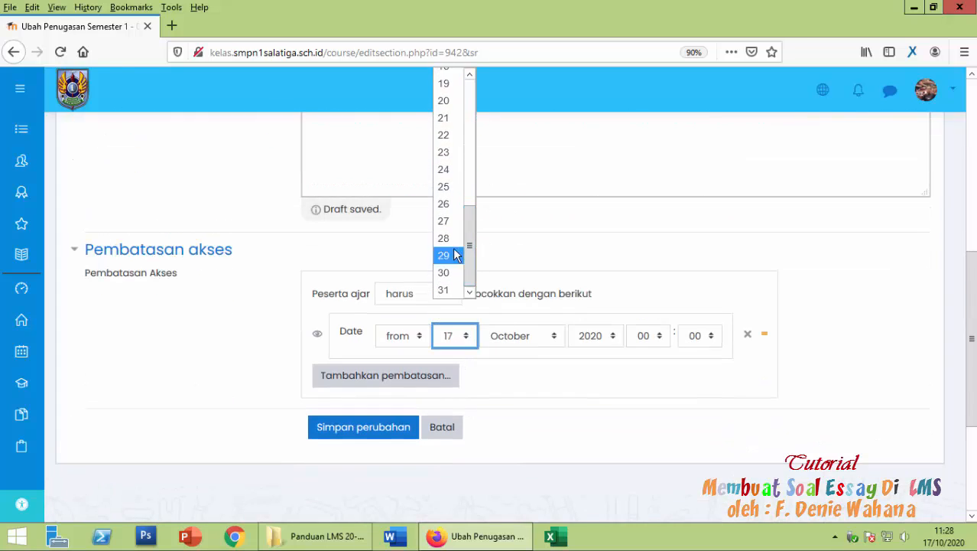
left_click(457, 253)
left_click(639, 335)
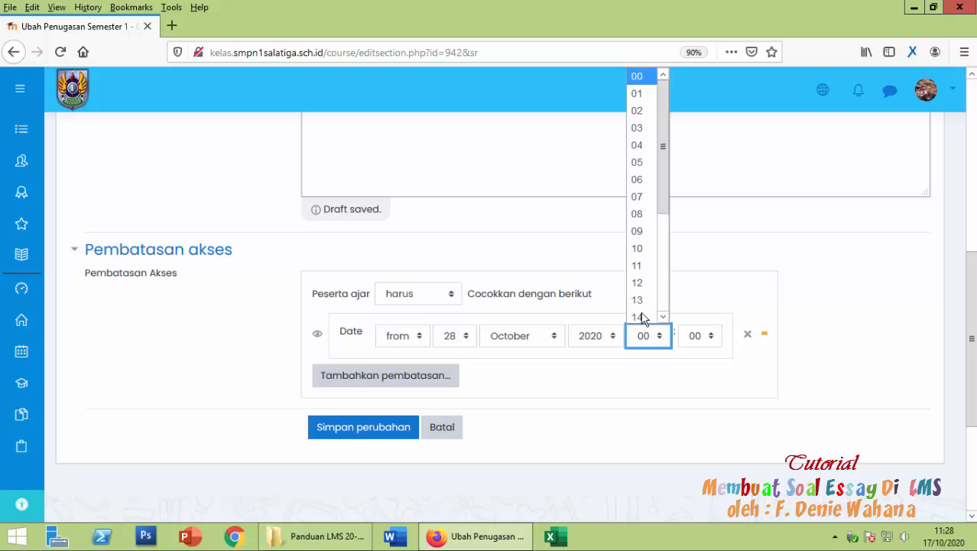
left_click(643, 197)
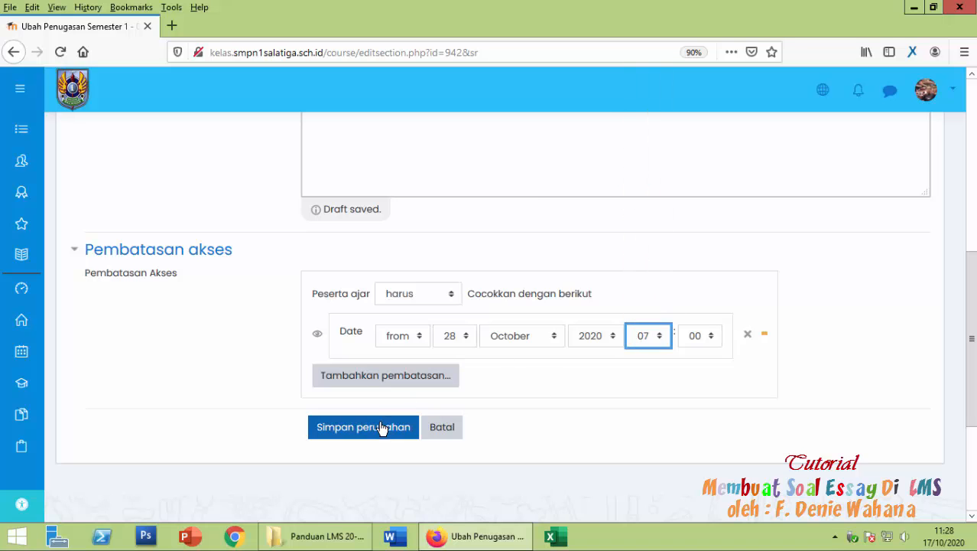
- Review the section's name, description and access restriction, and save the changes
scroll(390, 424, "down", 1)
scroll(439, 406, "up", 5)
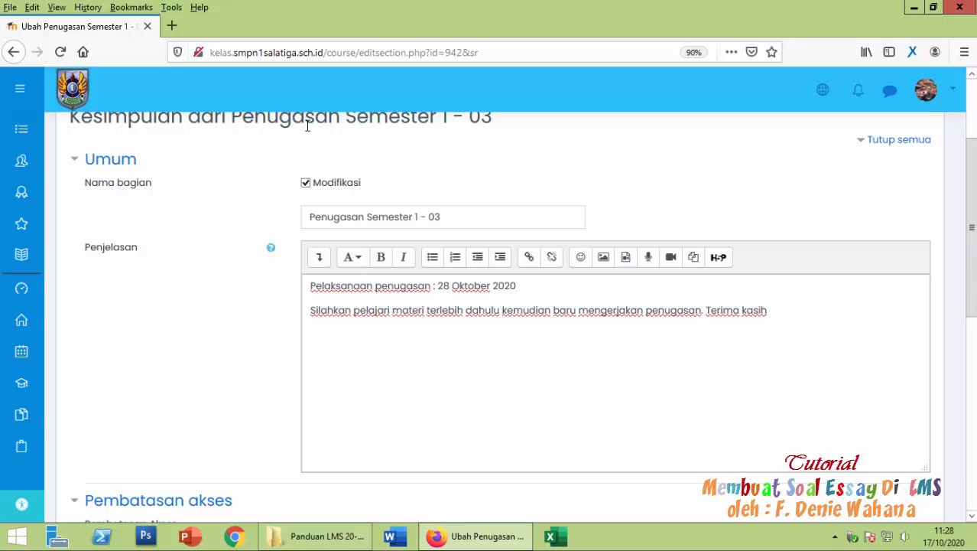
scroll(413, 360, "down", 5)
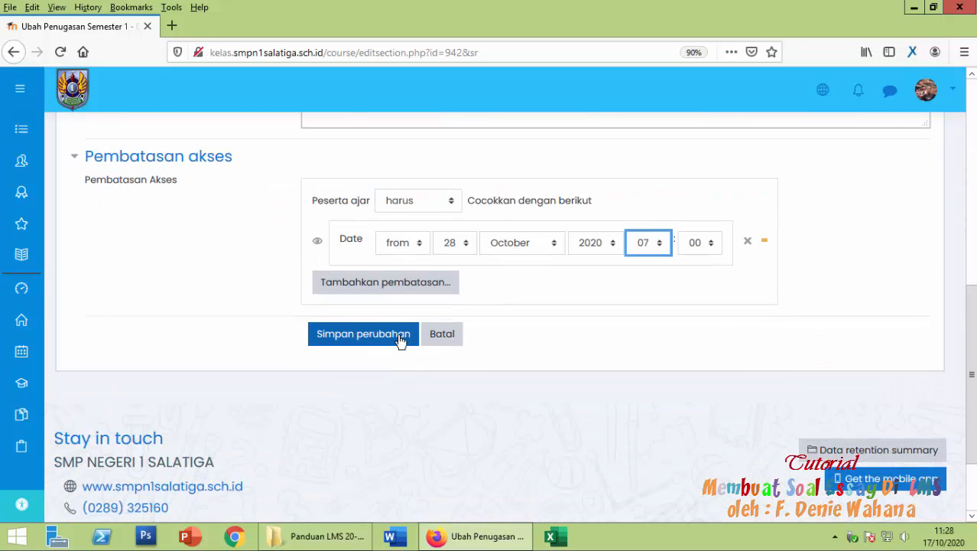
left_click(398, 341)
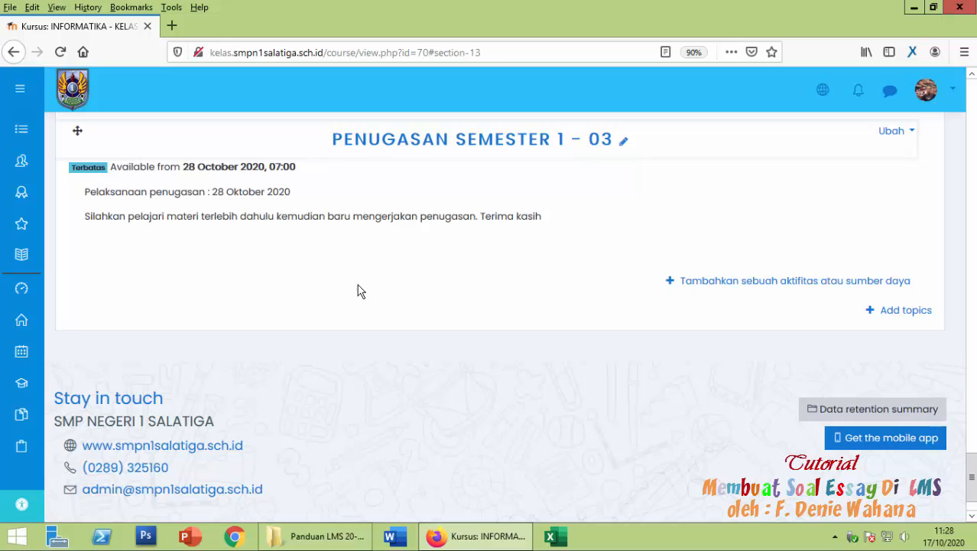
- Start adding a new File resource to the Penugasan Semester 1 - 03 section
left_click(315, 538)
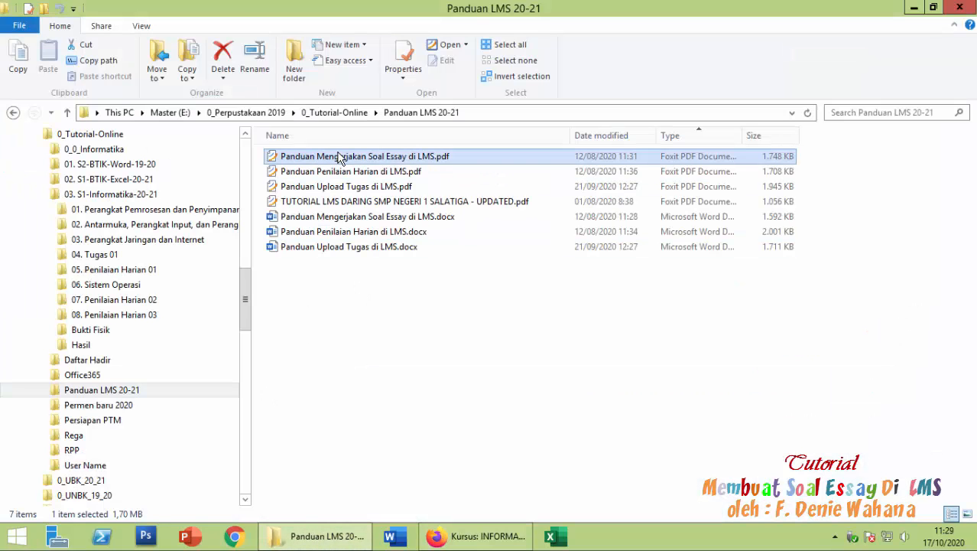
left_click(488, 540)
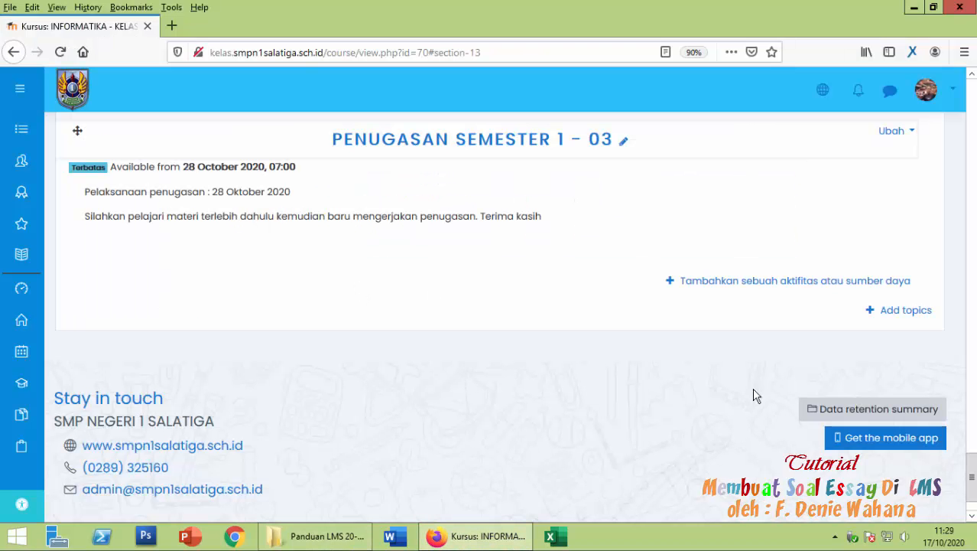
left_click(792, 284)
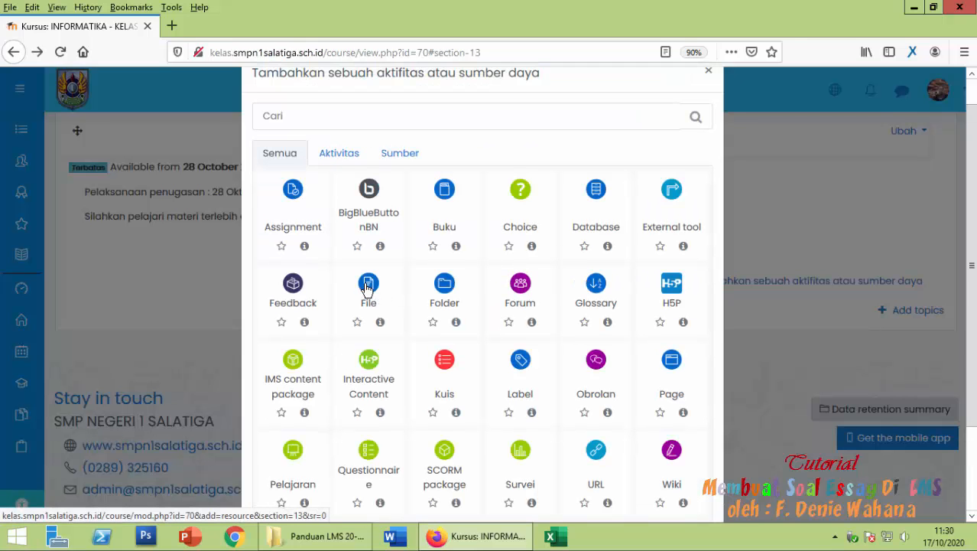
left_click(368, 287)
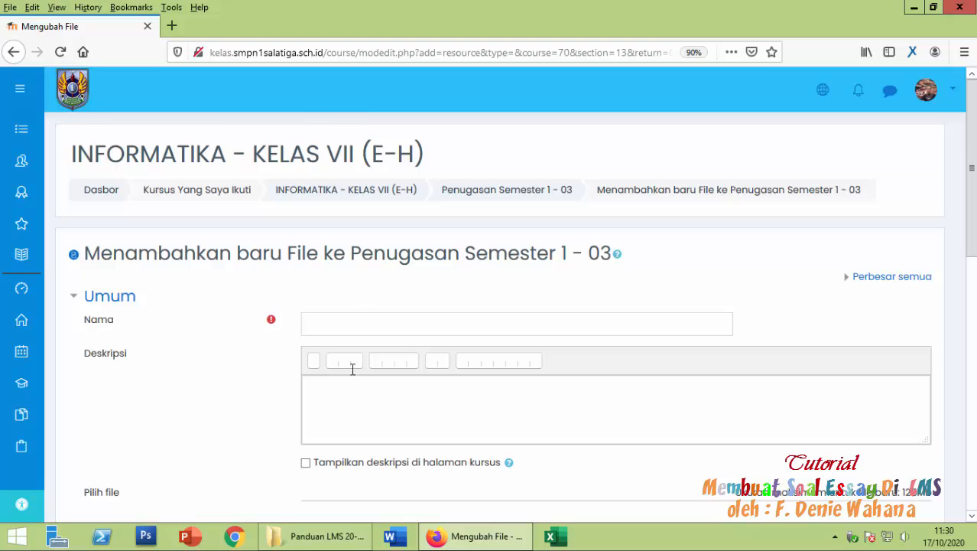
- Copy the name of "Panduan Mengerjakan Soal Essay di LMS.pdf" from File Explorer, without its extension, into the resource's Nama field in the browser
left_click(325, 535)
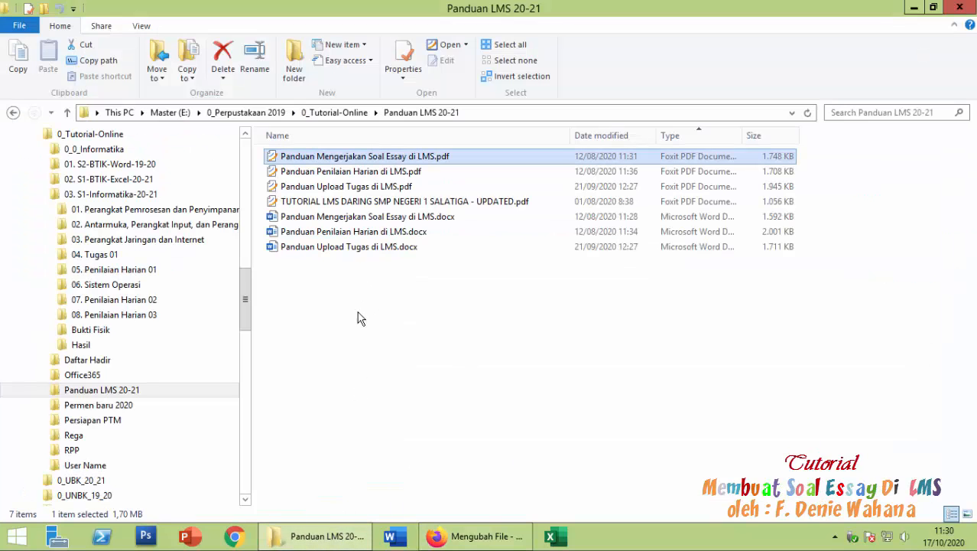
right_click(350, 160)
left_click(397, 434)
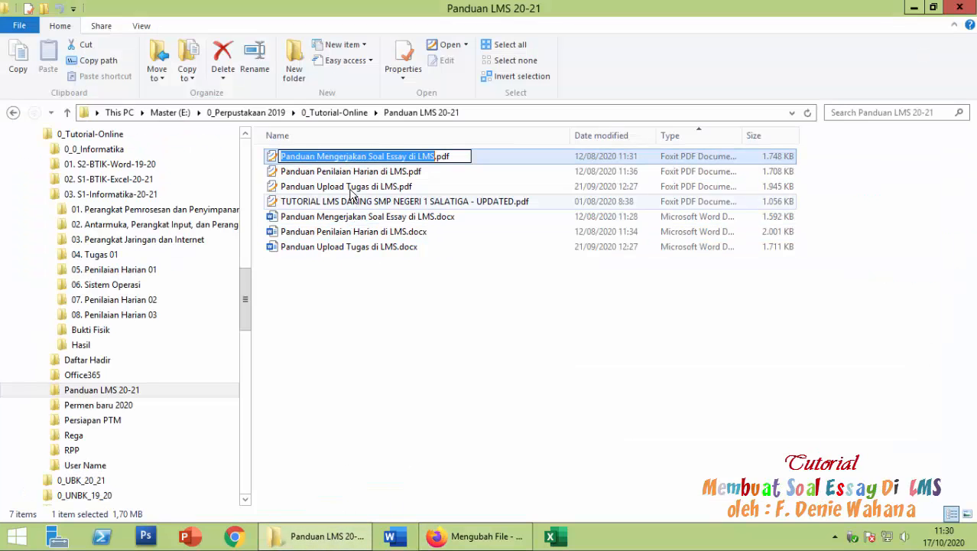
right_click(346, 156)
left_click(374, 198)
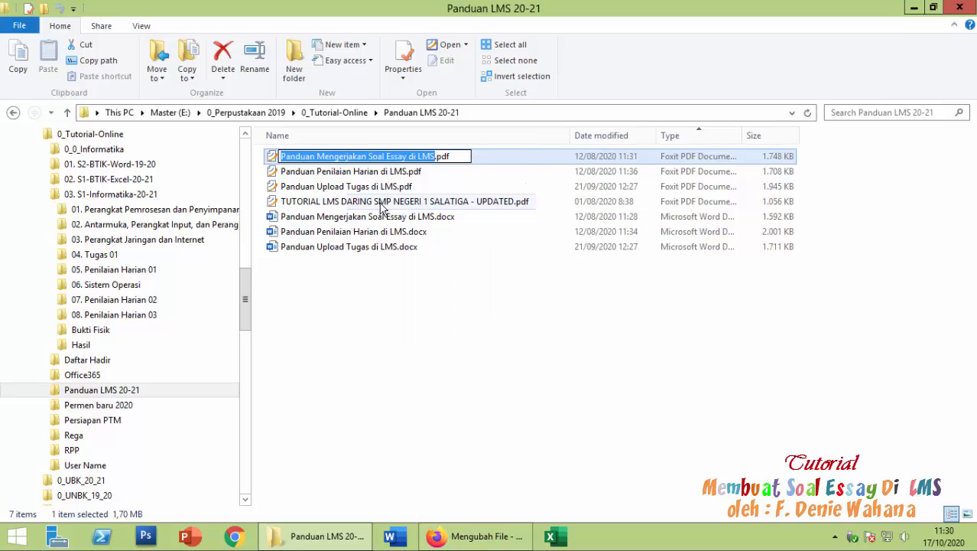
left_click(478, 539)
left_click(366, 324)
right_click(366, 325)
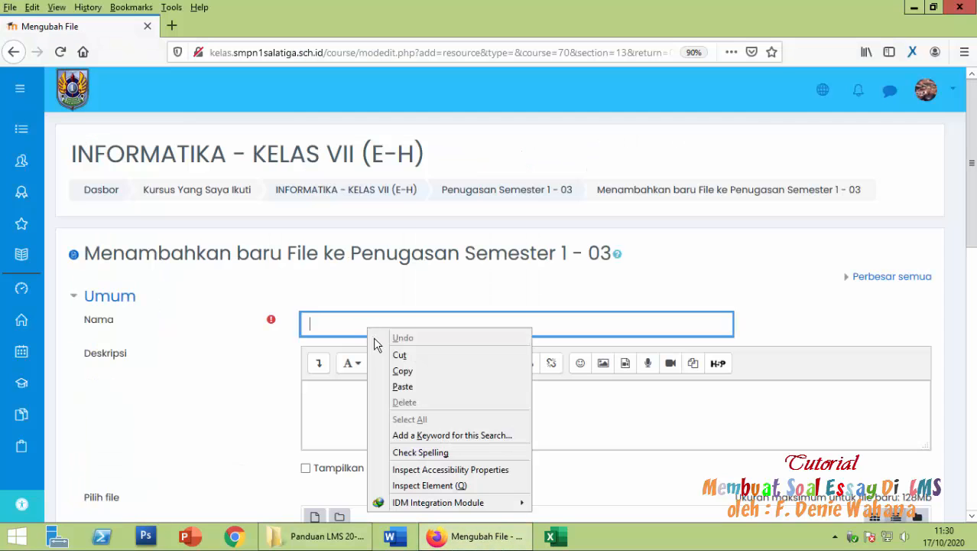
left_click(402, 387)
left_click(390, 416)
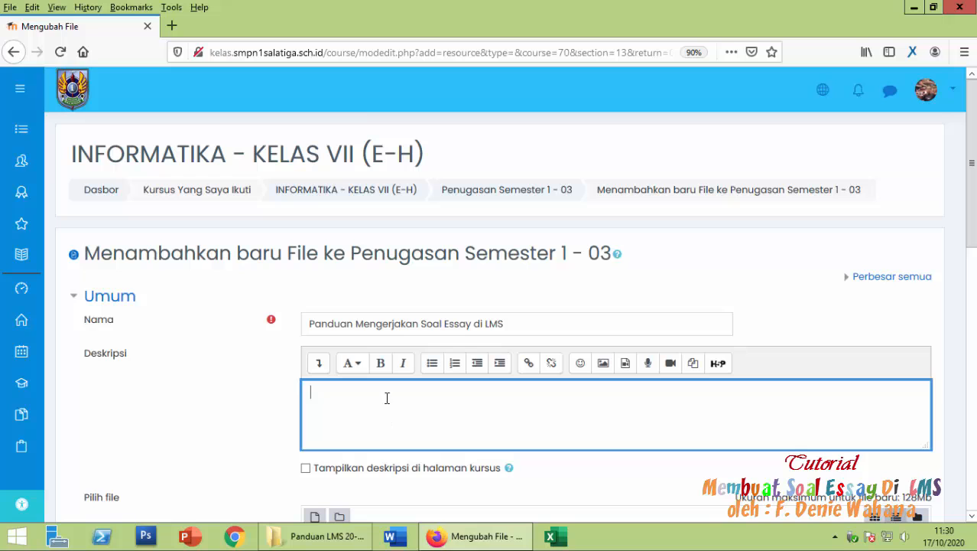
- Upload "Panduan Mengerjakan Soal Essay di LMS.pdf" from the File Explorer folder into the resource's Pilih file area
scroll(392, 397, "down", 3)
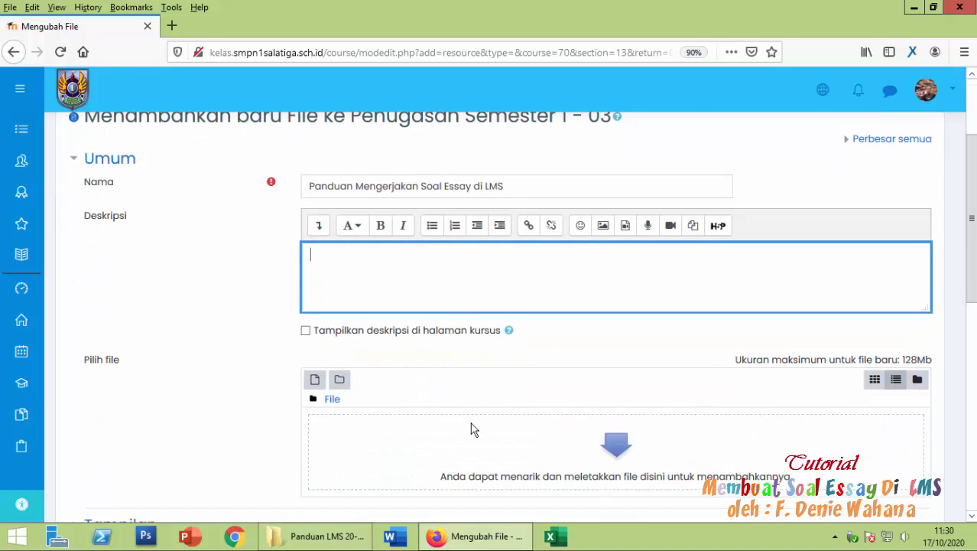
scroll(471, 430, "down", 2)
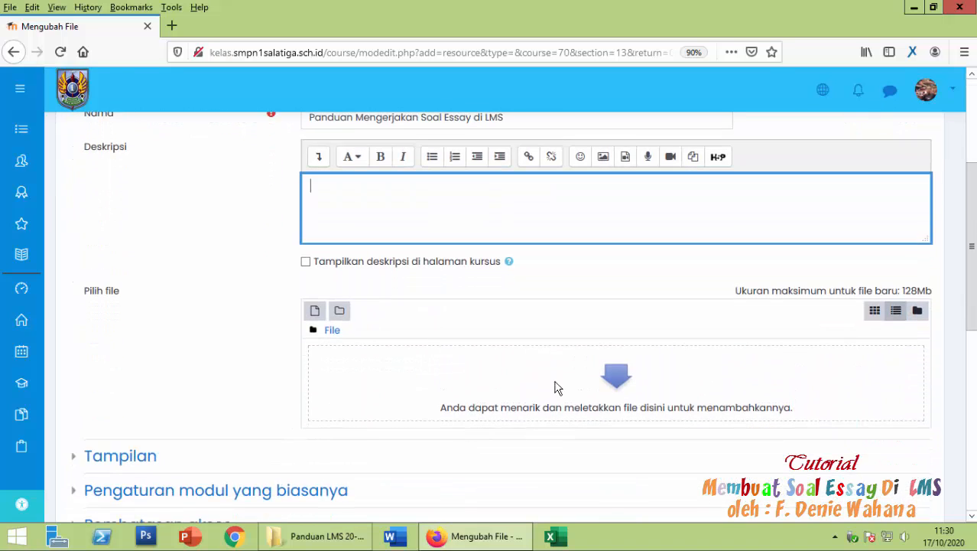
left_click(322, 536)
left_click_drag(313, 165, 565, 400)
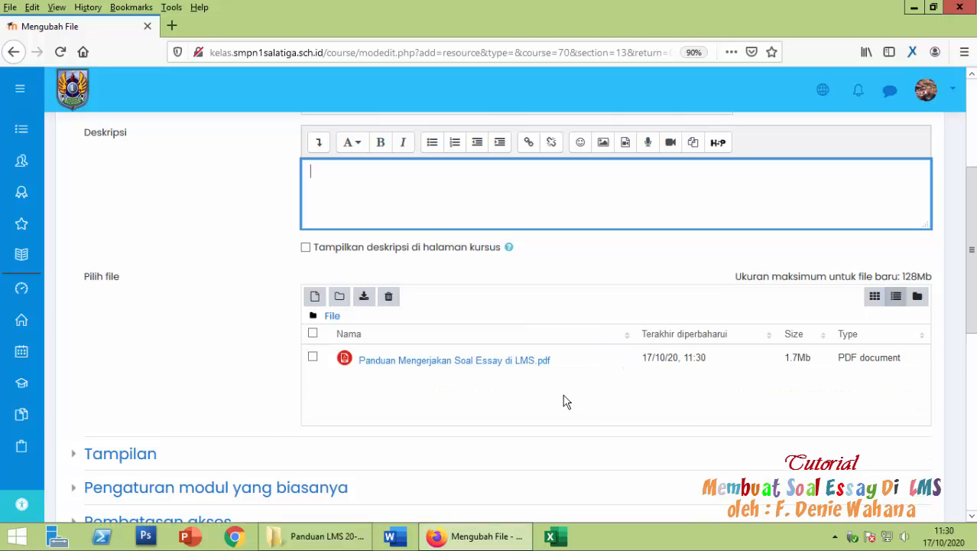
- Expand the Tampilan, Pengaturan modul yang biasanya and Pembatasan akses settings of the file resource
scroll(564, 401, "down", 3)
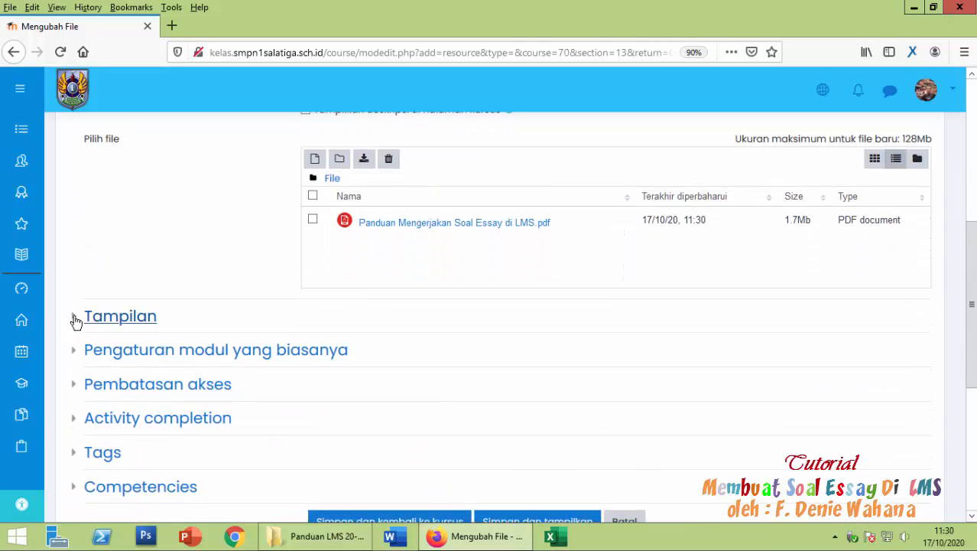
left_click(75, 319)
scroll(76, 321, "down", 4)
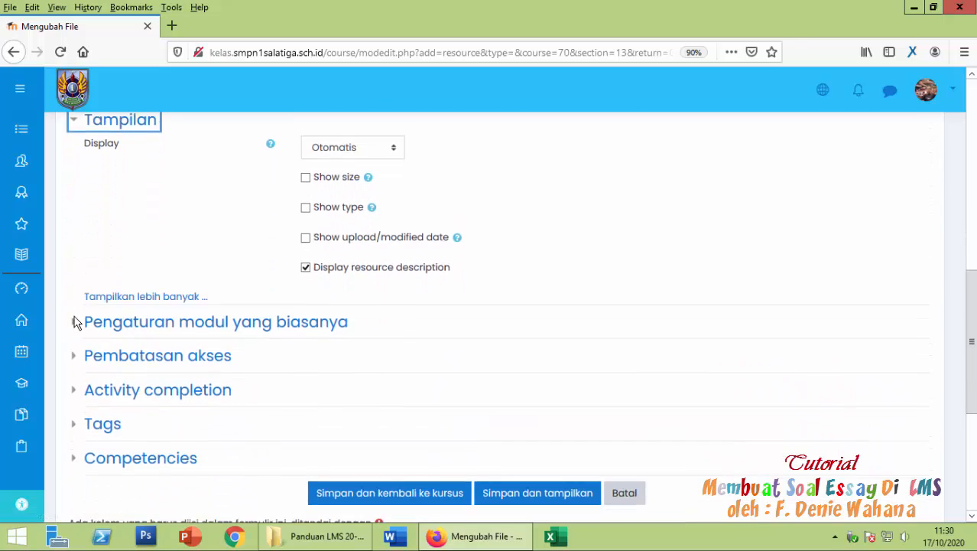
left_click(76, 321)
scroll(73, 322, "down", 3)
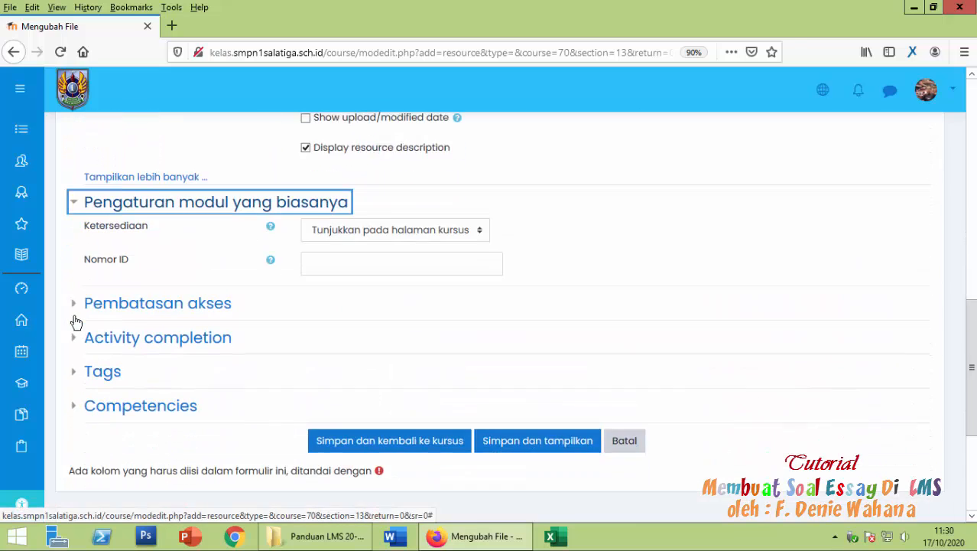
left_click(75, 278)
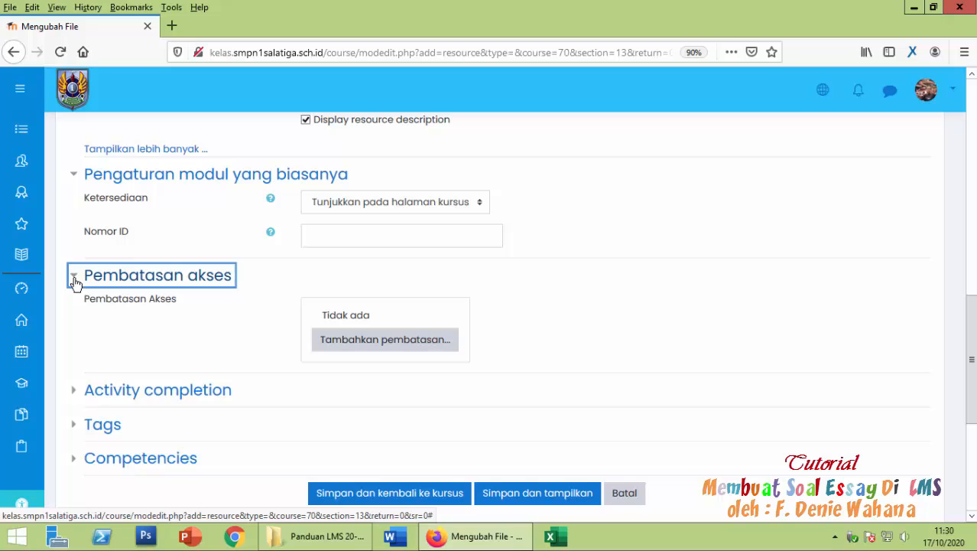
- Set the file resource's completion tracking to "Show activity as complete when conditions are met"
left_click(84, 392)
left_click(392, 421)
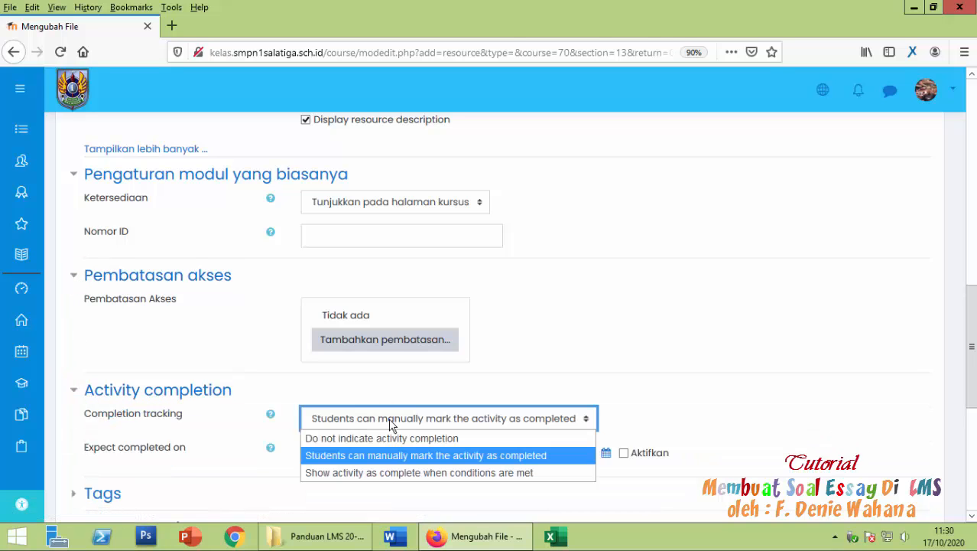
left_click(390, 423)
scroll(390, 423, "down", 3)
left_click(388, 280)
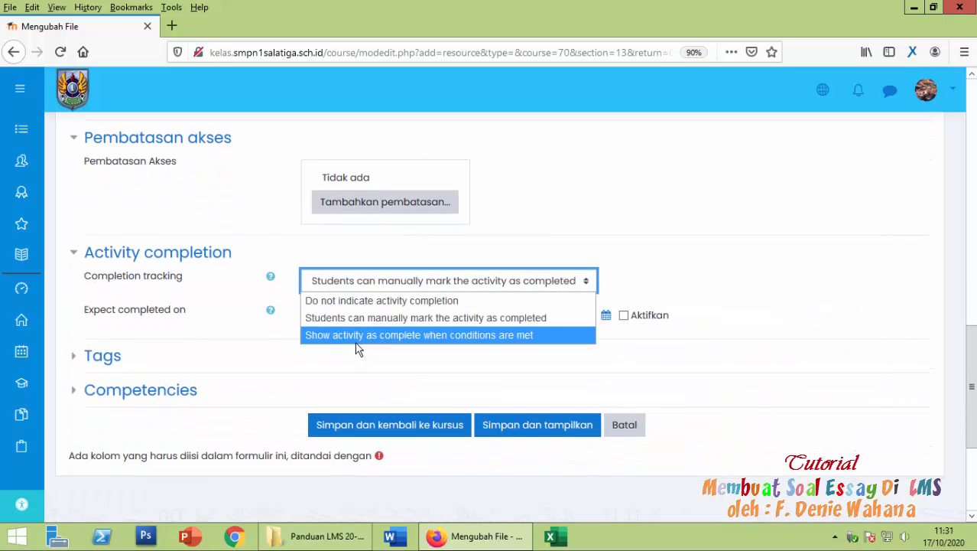
left_click(451, 337)
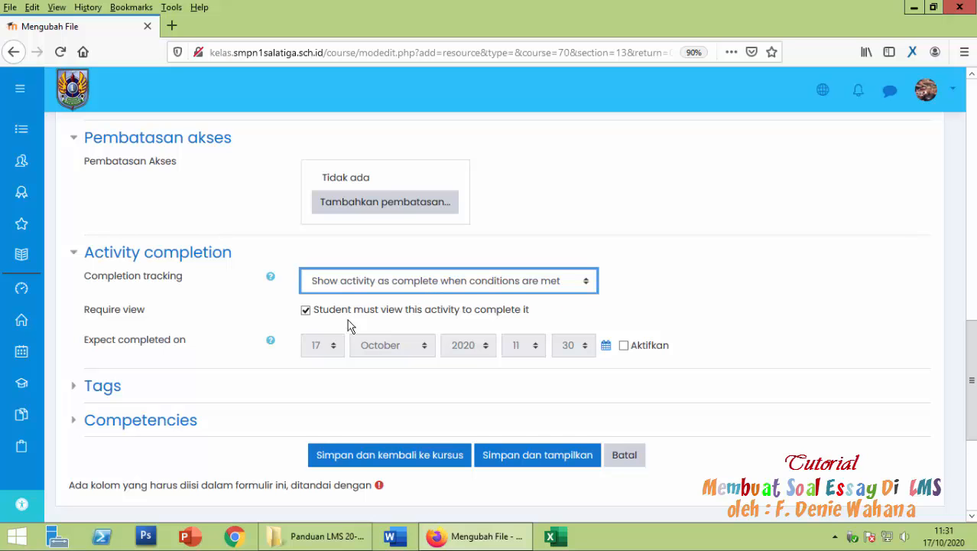
- Set the file resource's Display option to "Paksa unduh" and save it, returning to the course
scroll(344, 327, "up", 8)
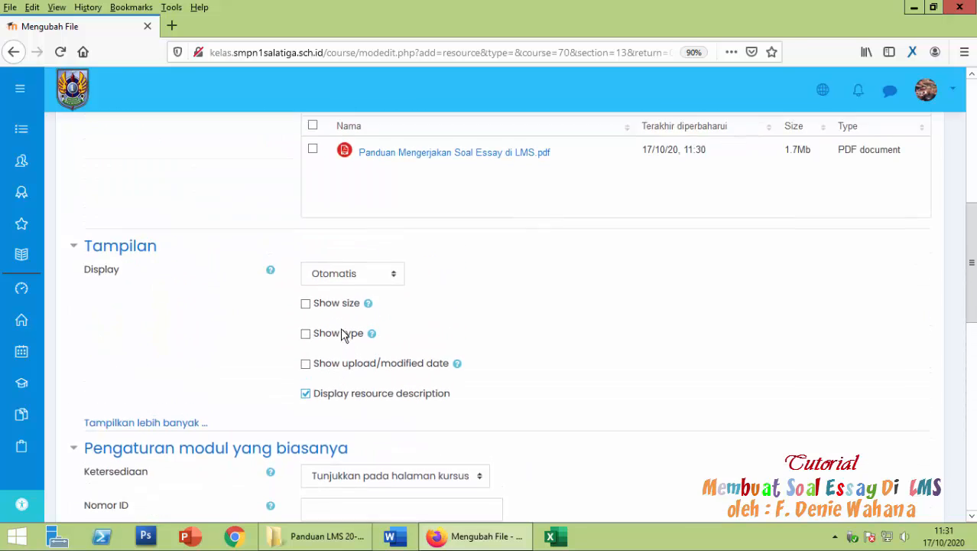
scroll(342, 334, "up", 3)
scroll(342, 335, "down", 5)
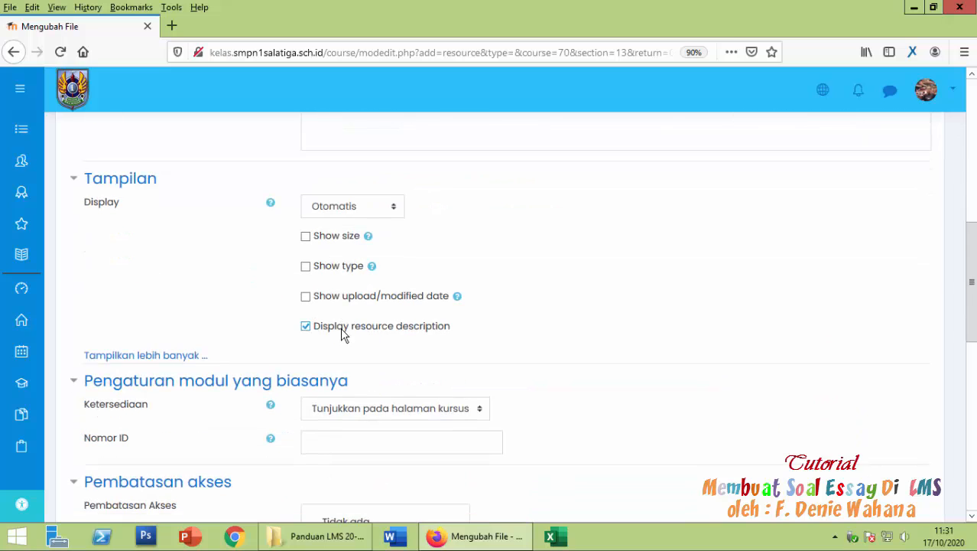
left_click(342, 209)
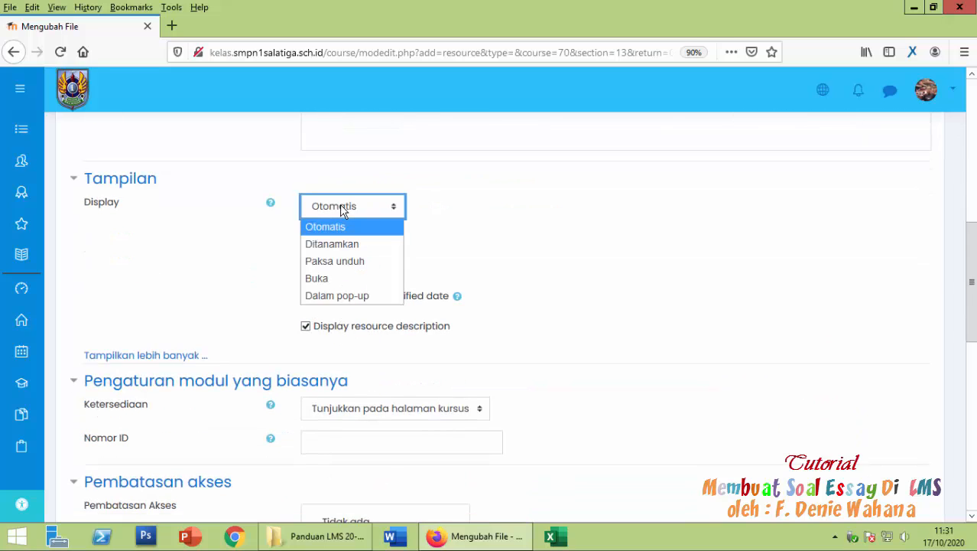
left_click(382, 268)
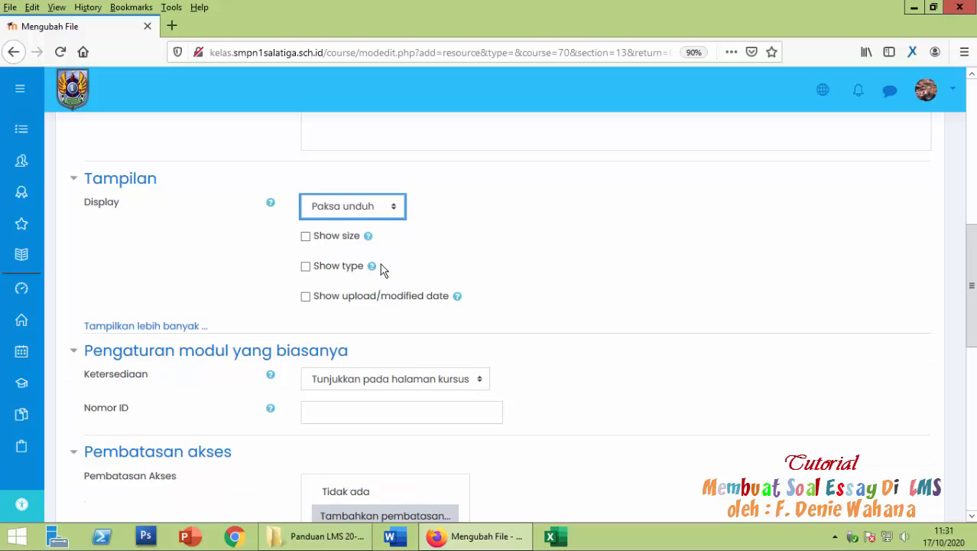
scroll(498, 281, "down", 5)
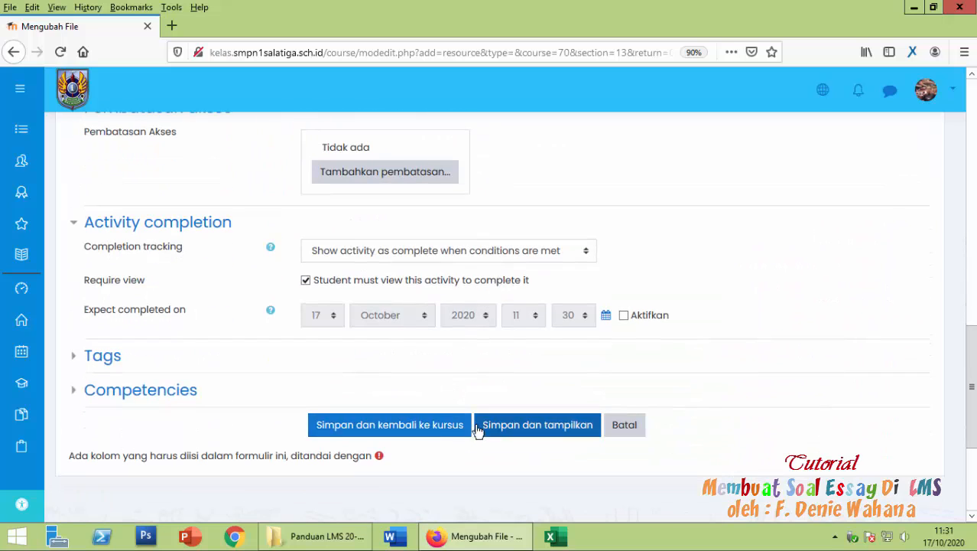
left_click(454, 430)
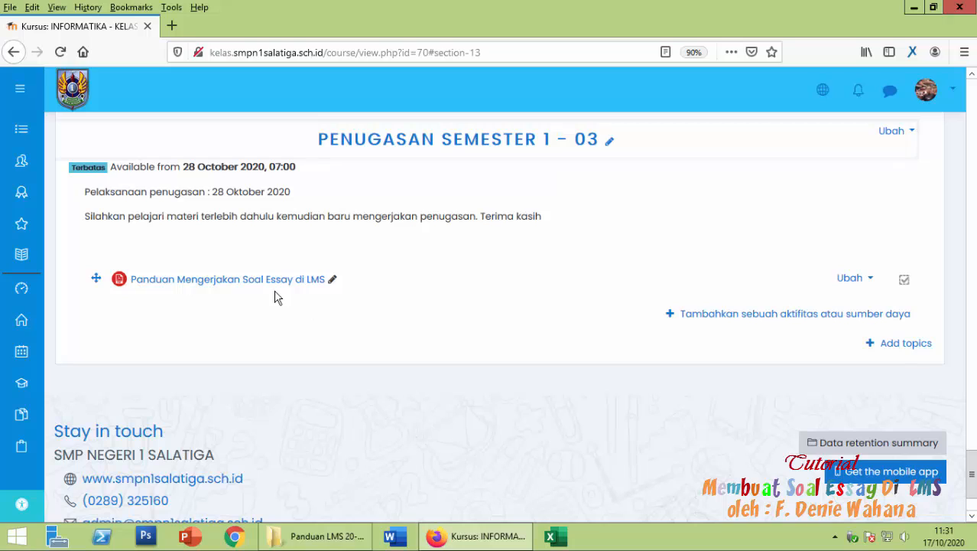
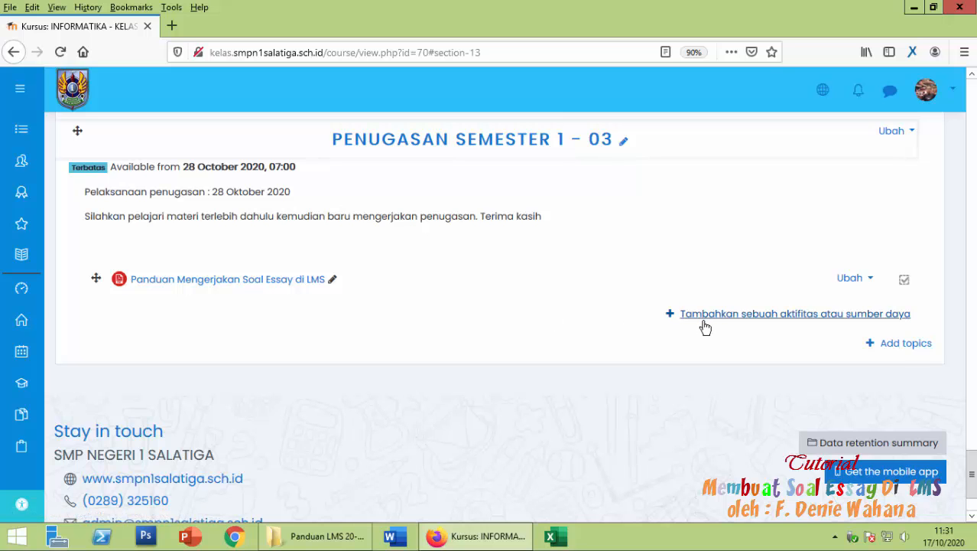
- Open the question bank's Kategori page from the administration of the course INFORMATIKA - KELAS VII (E-H)
scroll(786, 375, "up", 15)
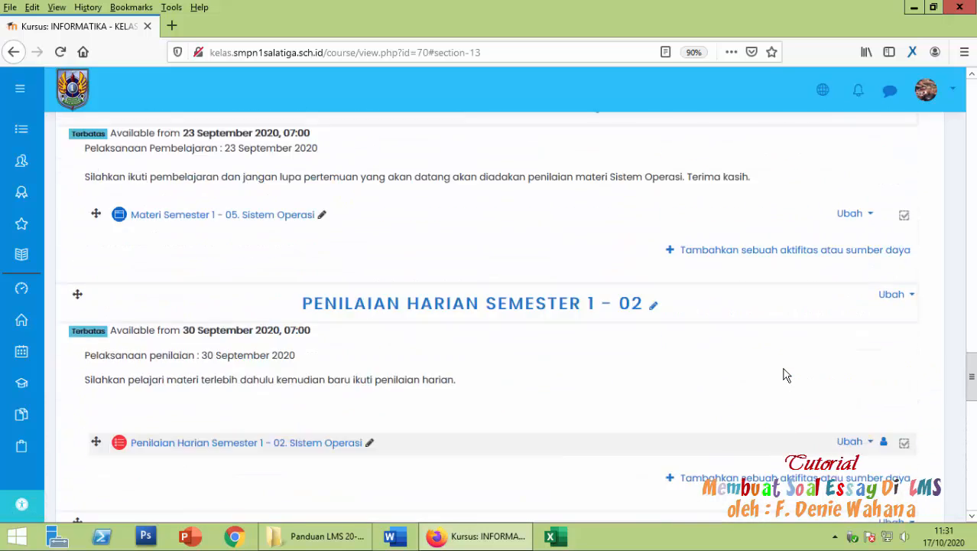
scroll(786, 375, "up", 20)
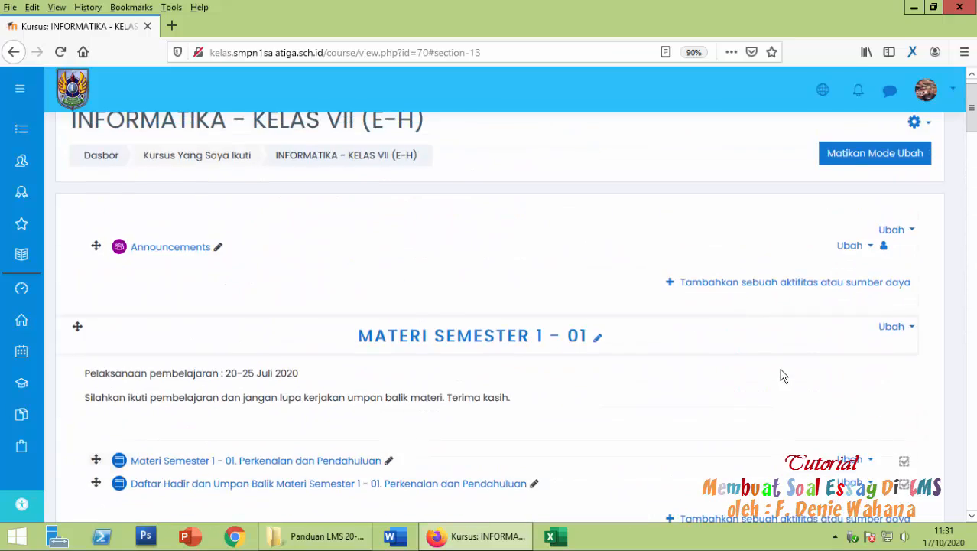
scroll(784, 375, "up", 1)
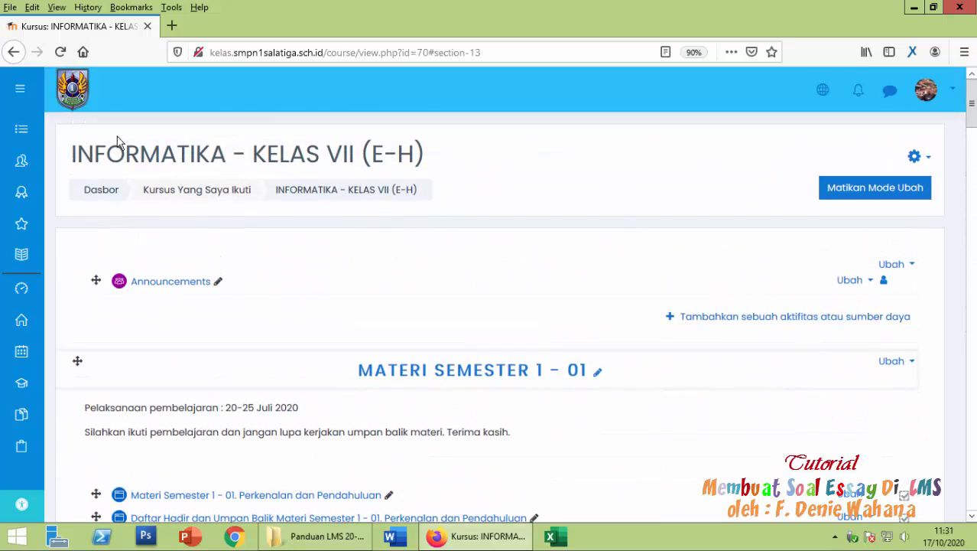
left_click_drag(71, 143, 427, 155)
left_click(440, 161)
left_click(929, 159)
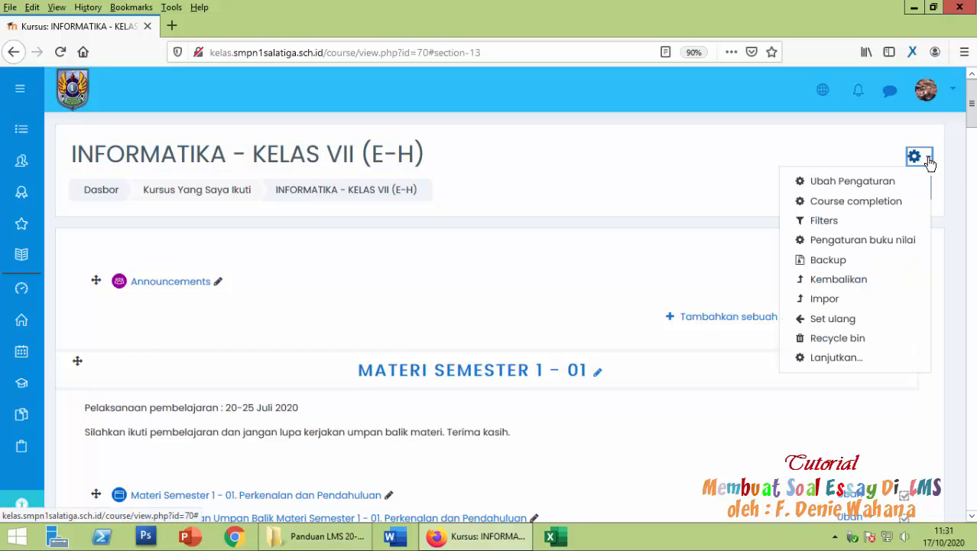
left_click(835, 357)
scroll(682, 407, "down", 1)
scroll(682, 407, "down", 3)
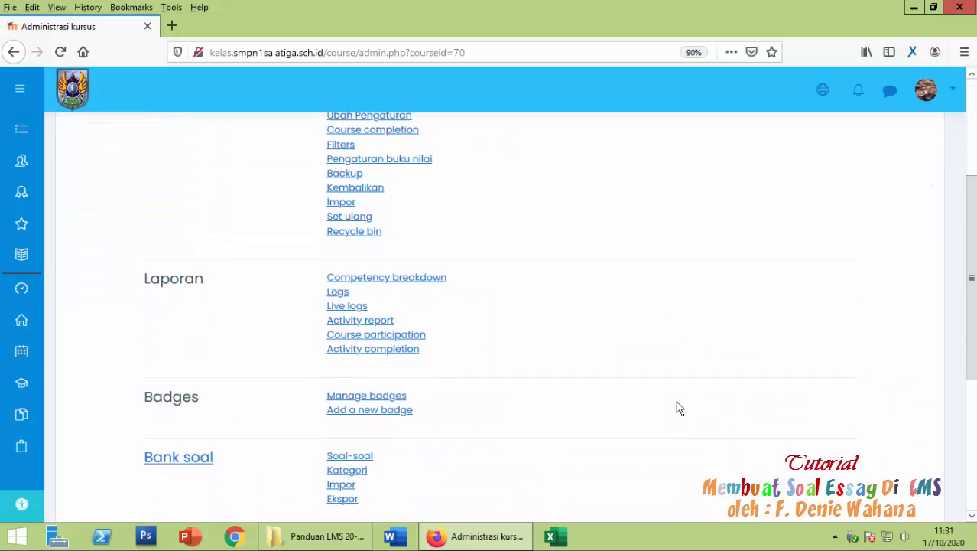
scroll(673, 407, "down", 3)
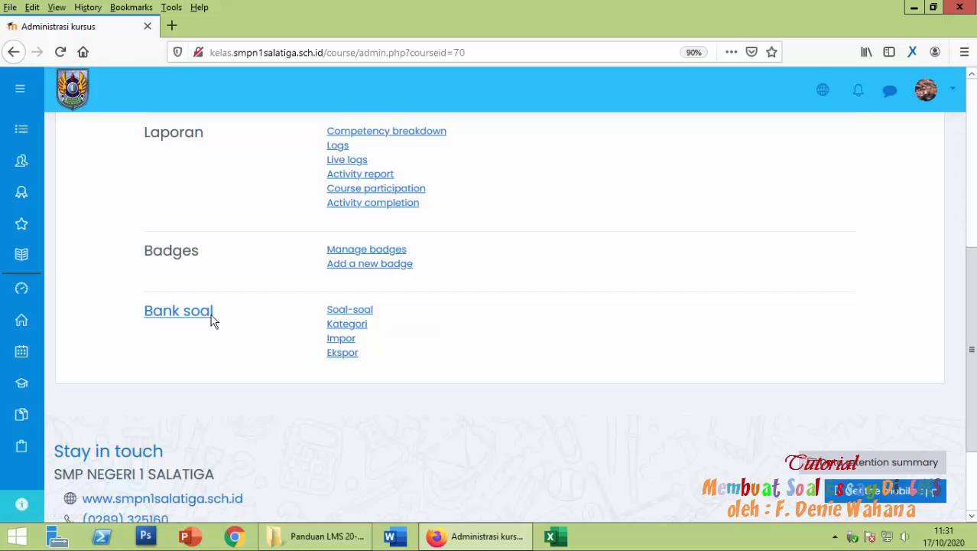
left_click(346, 324)
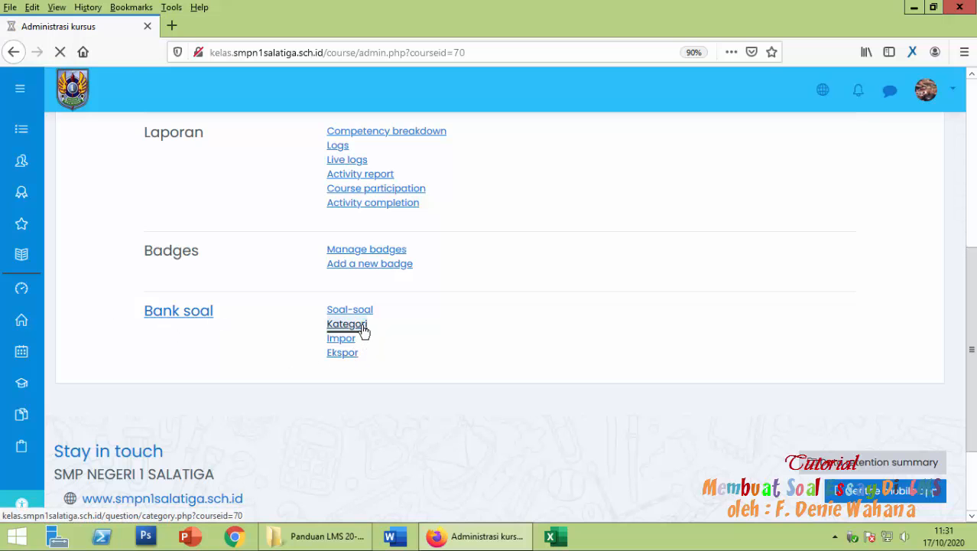
- Copy the name of the existing category "Informatika Tugas Semester 1 - 01. Perangkat Keras"
scroll(363, 328, "down", 3)
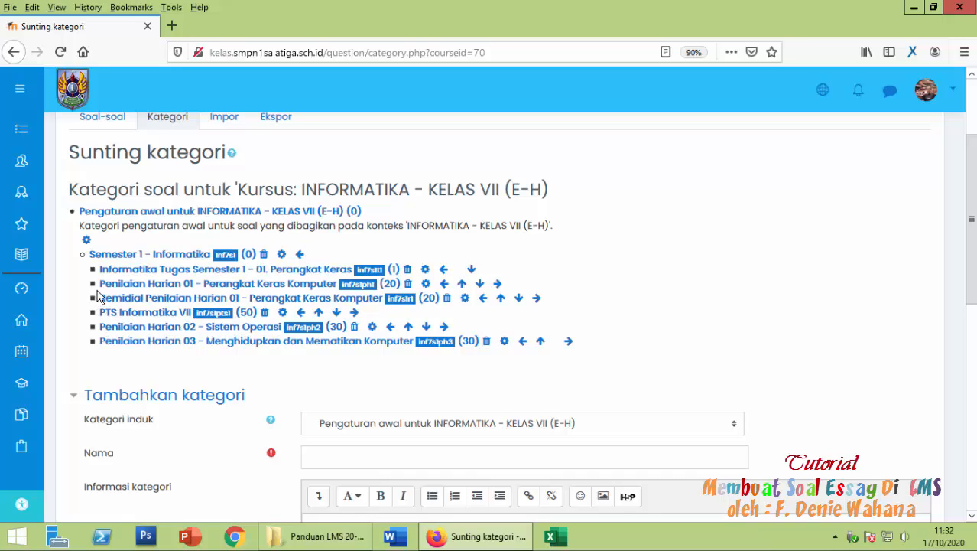
left_click_drag(102, 275, 353, 271)
right_click(354, 271)
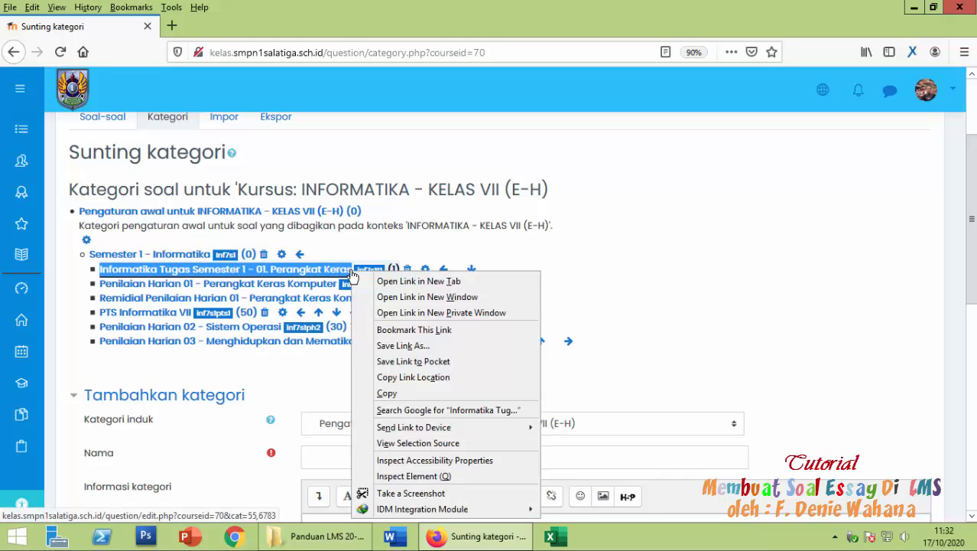
left_click(375, 395)
left_click(312, 369)
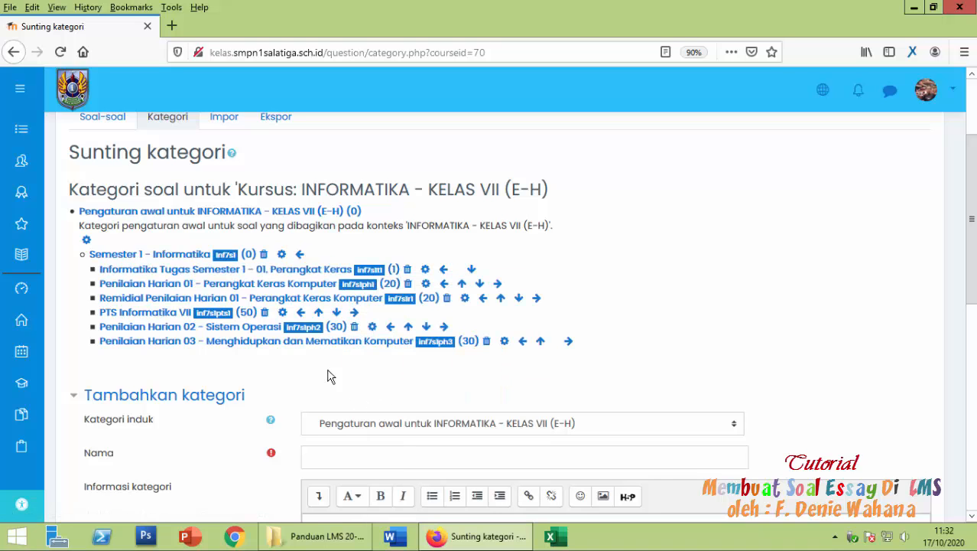
- Set the new category's parent to "Semester 1 - Informatika" and its name to "Informatika Tugas Semester 1 - 03. Perangkat Keras", reusing the copied name
left_click(425, 427)
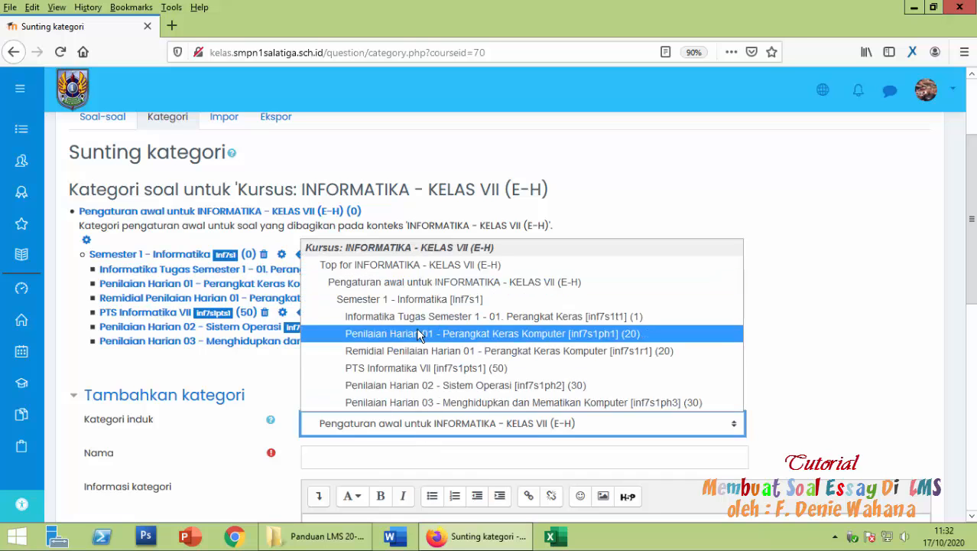
left_click(414, 301)
left_click(378, 459)
right_click(378, 459)
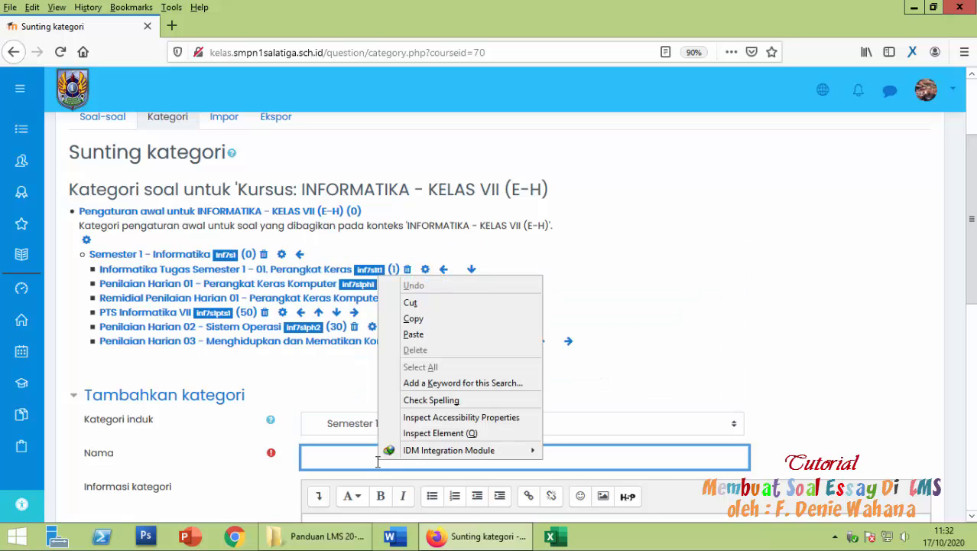
left_click(413, 334)
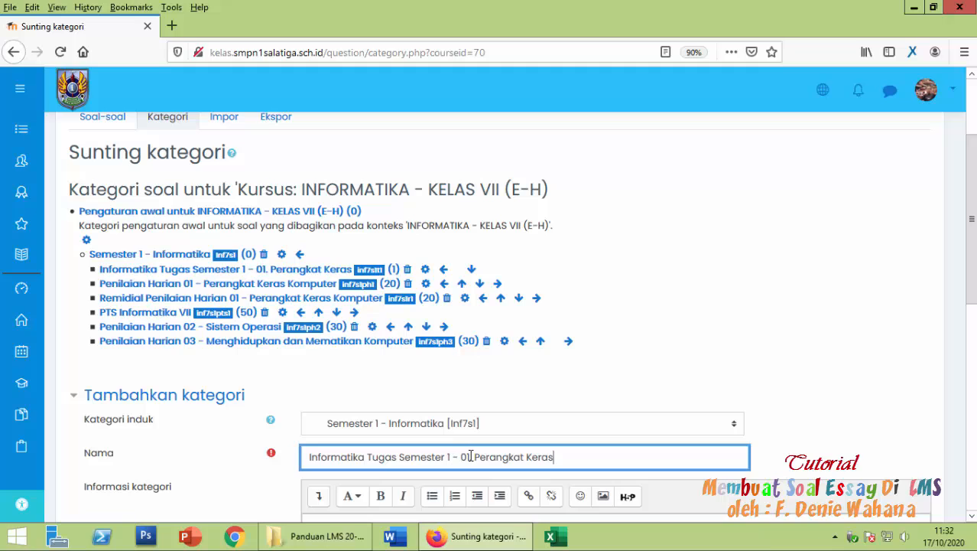
key("BackSpace")
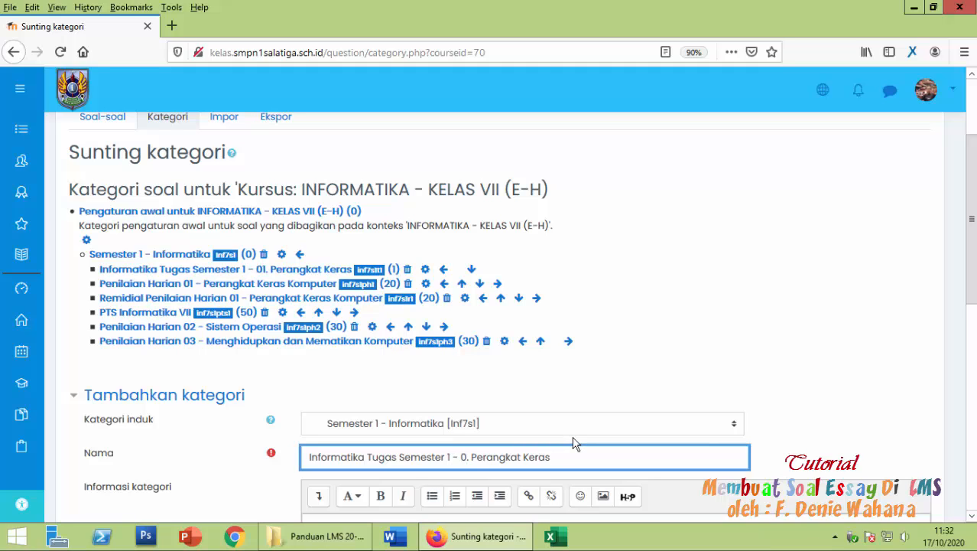
type("3")
left_click_drag(576, 457, 484, 462)
left_click(558, 457)
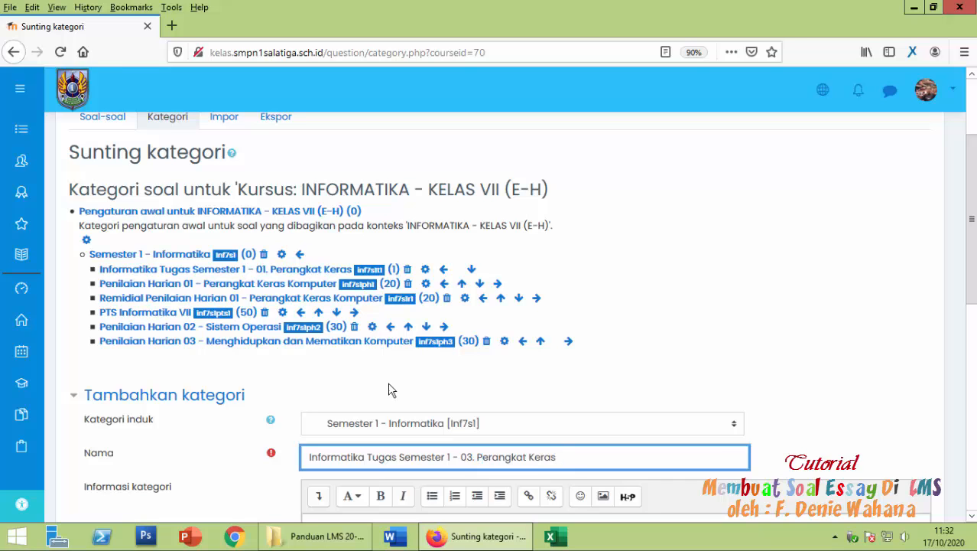
- Enter inf7s1t3 as the new category's ID number and add the category
scroll(505, 392, "down", 1)
scroll(505, 393, "down", 5)
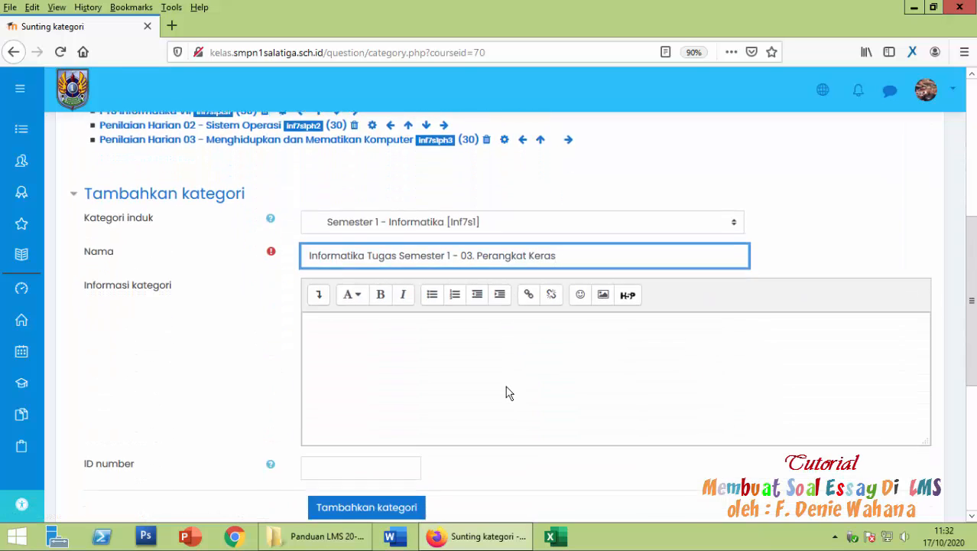
scroll(475, 336, "down", 3)
left_click(361, 394)
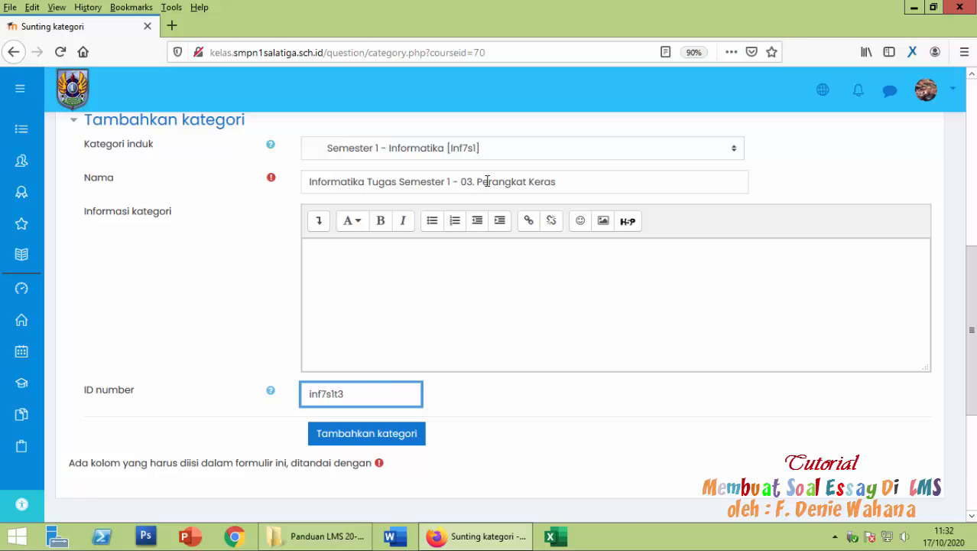
scroll(273, 192, "up", 3)
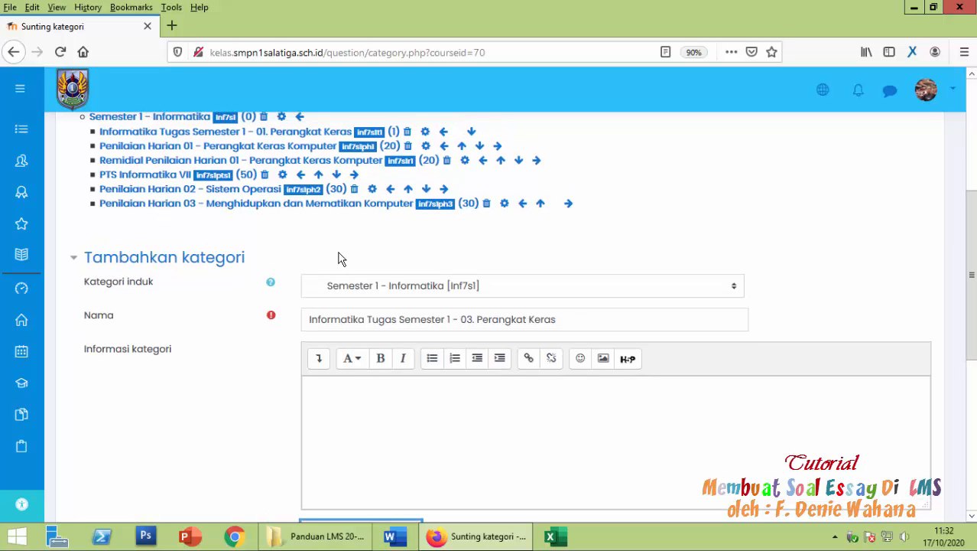
scroll(342, 258, "down", 3)
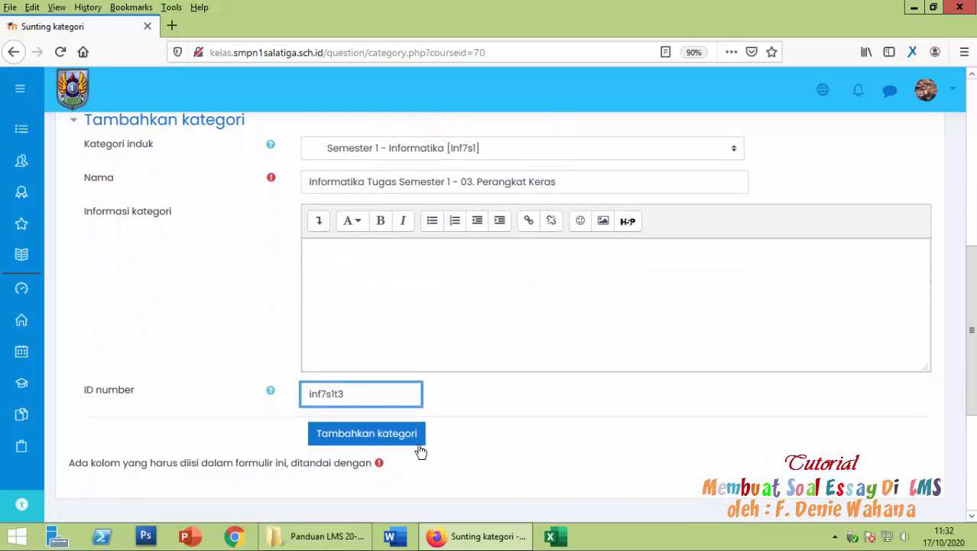
left_click(419, 442)
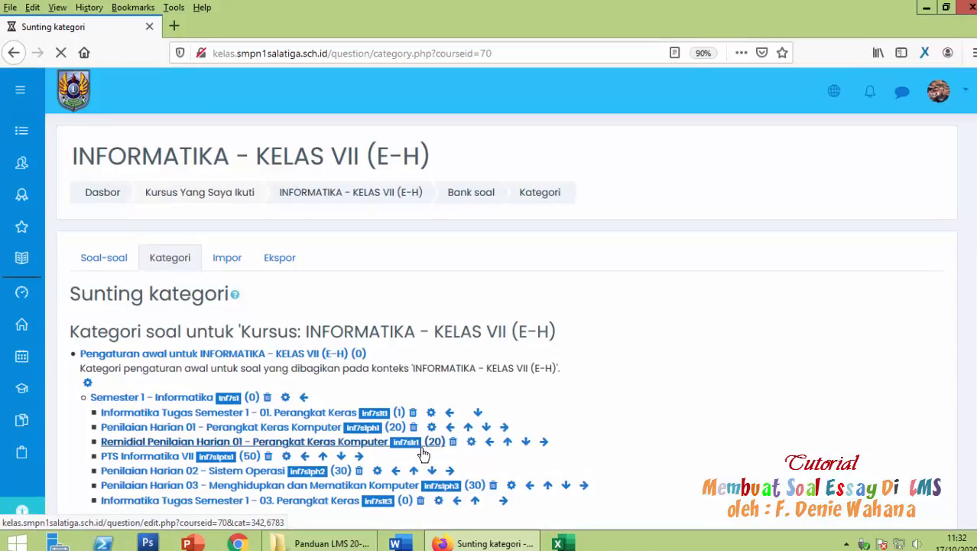
- Open the question list of the category "Informatika Tugas Semester 1 - 03. Perangkat Keras"
scroll(421, 449, "down", 3)
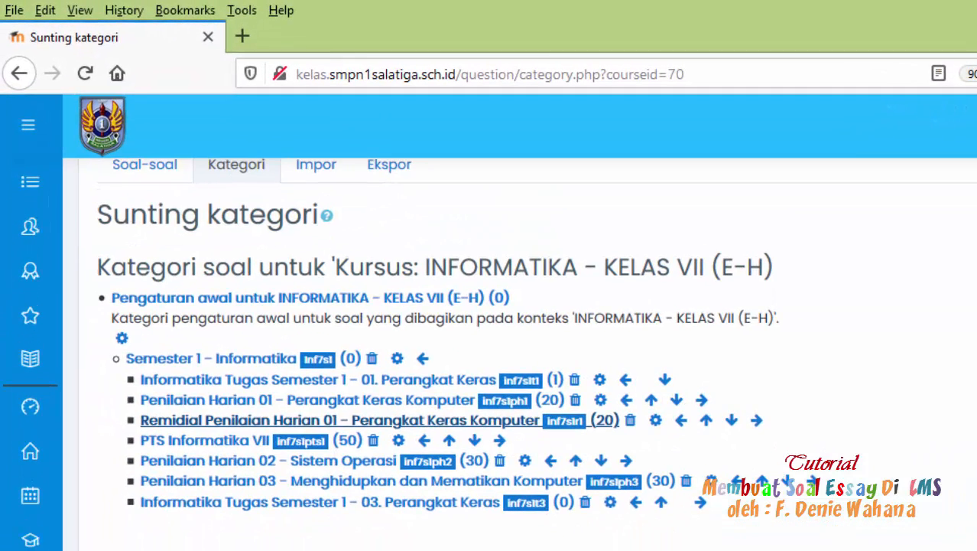
left_click(426, 505)
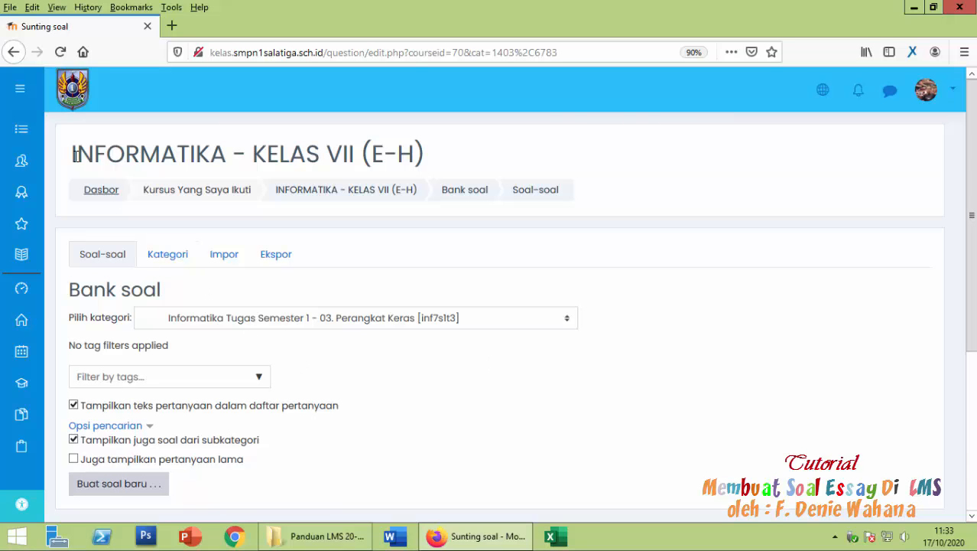
left_click(13, 52)
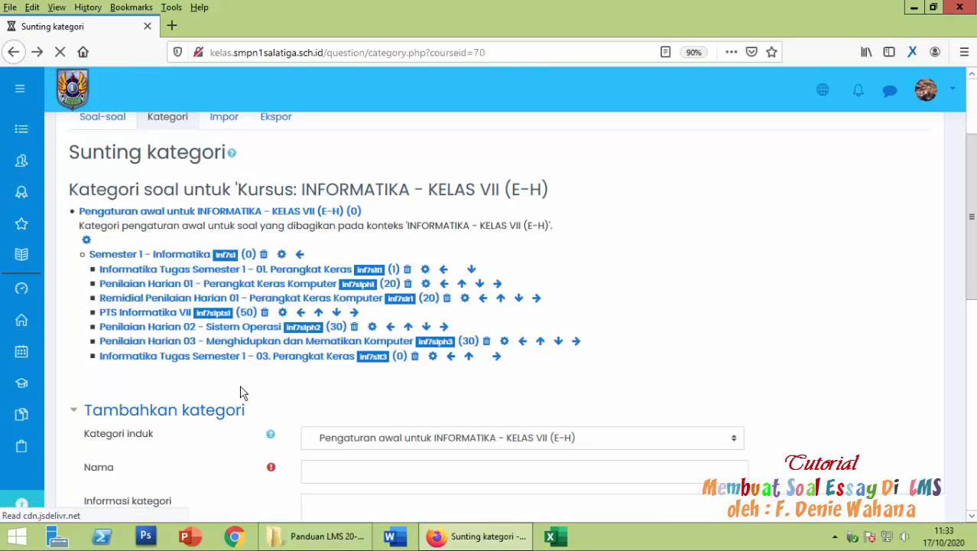
left_click(298, 357)
- Start a new question of type Essay in this category
scroll(299, 361, "down", 3)
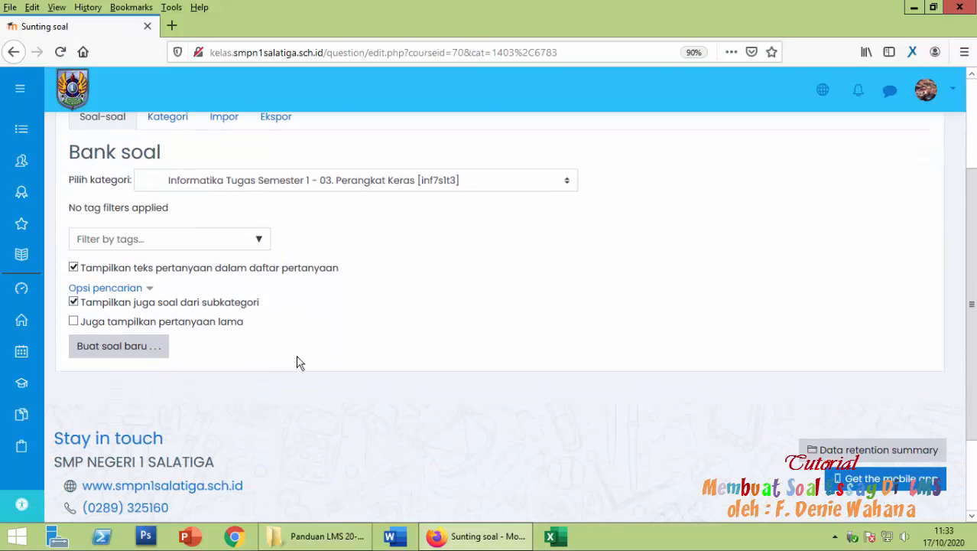
left_click(160, 362)
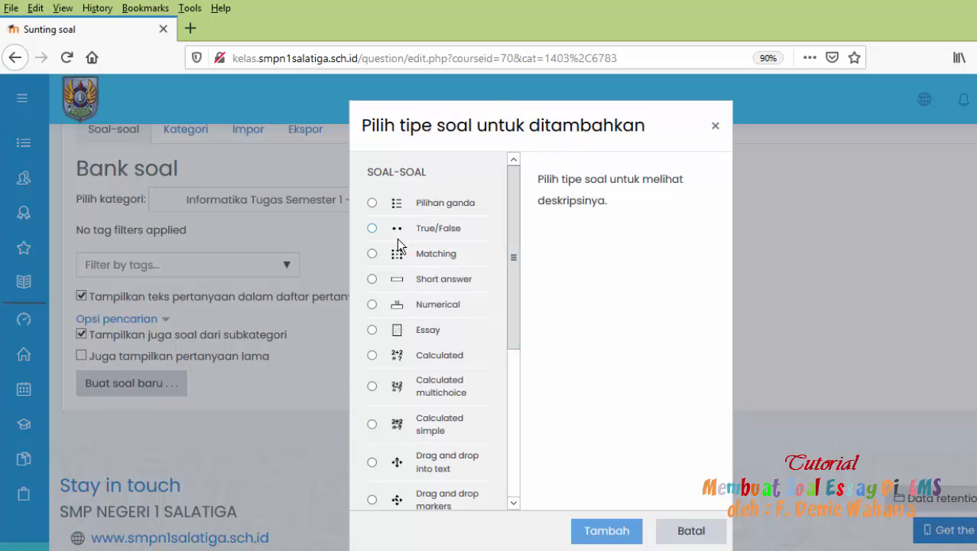
left_click(372, 329)
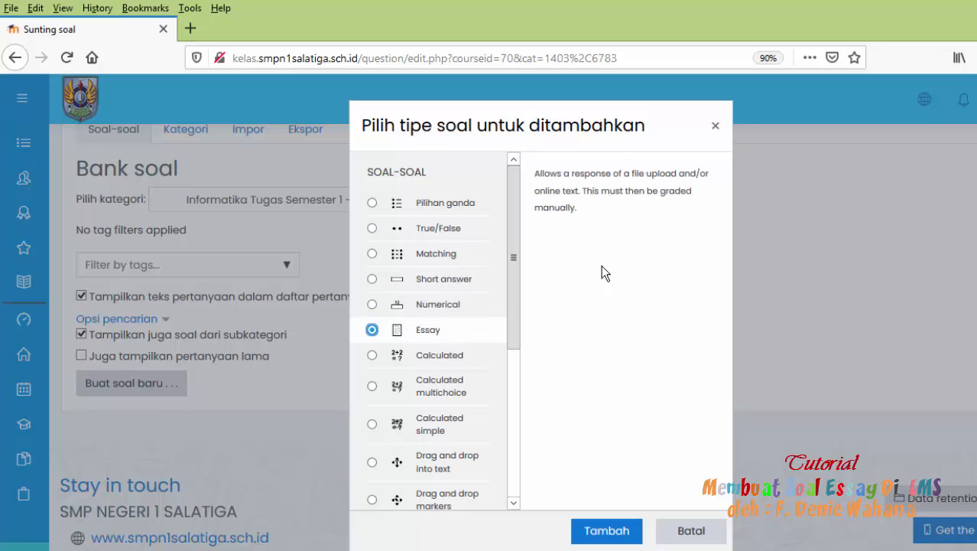
left_click(607, 530)
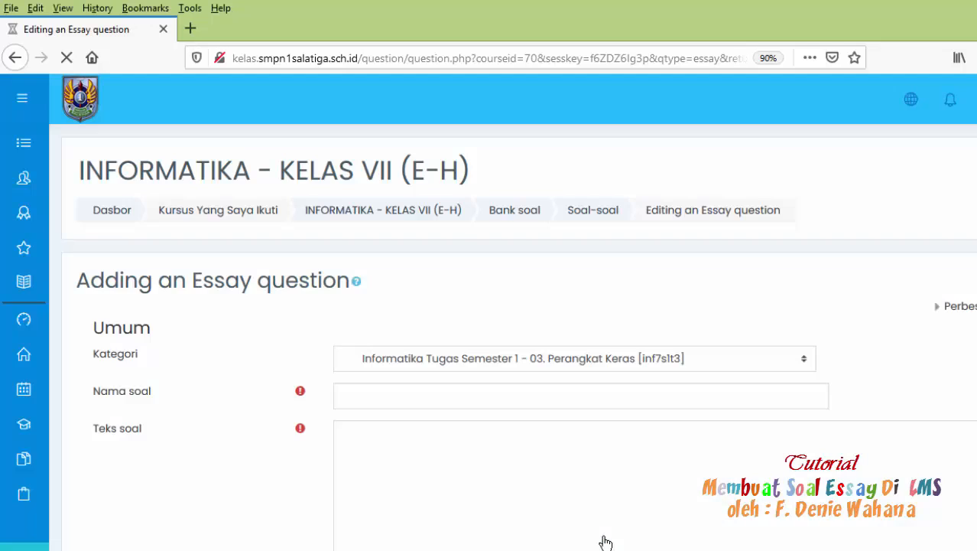
- Set the essay question's name to 1 and place the cursor in the Teks soal editor
scroll(493, 496, "down", 2)
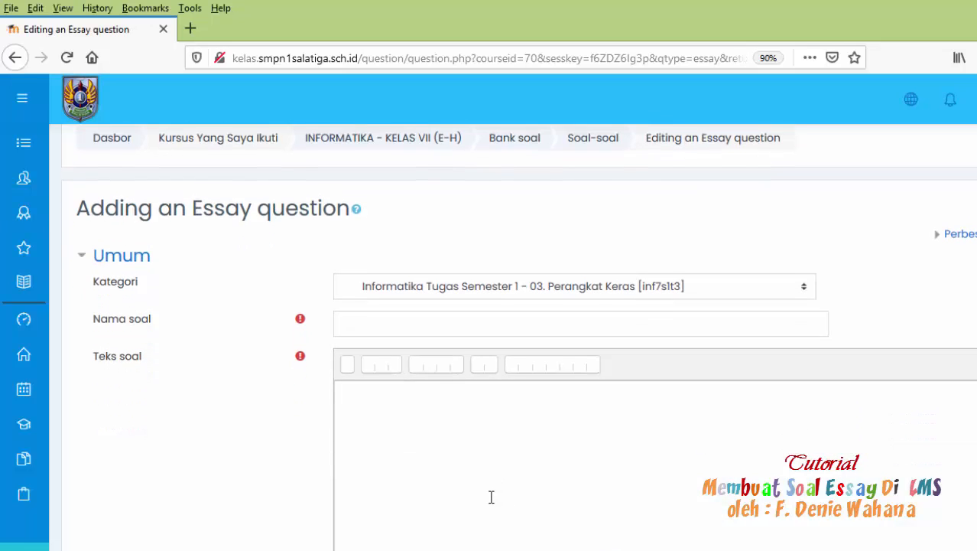
left_click(363, 318)
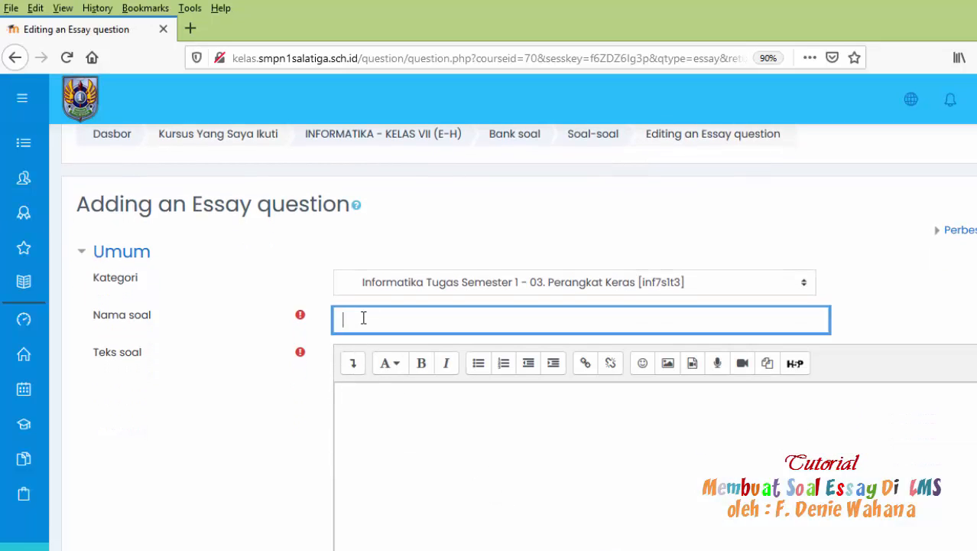
type("1")
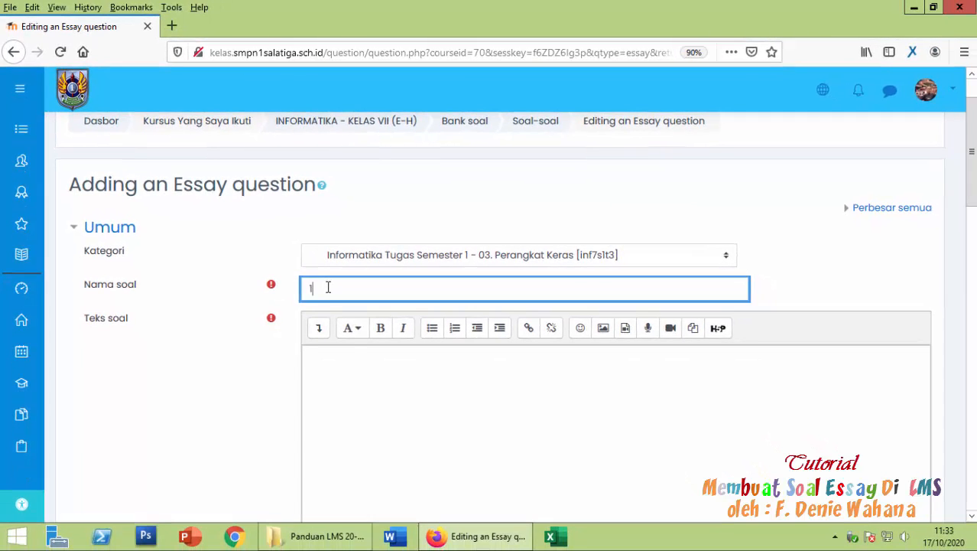
scroll(351, 329, "down", 2)
left_click(351, 302)
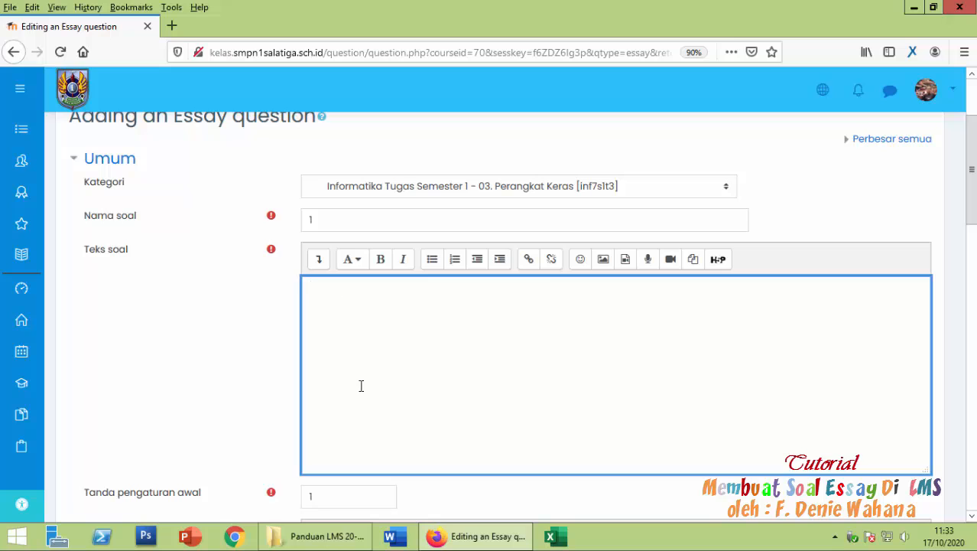
- Switch to File Explorer and open "Tugas Semester 1 - 01.docx" from the folder "04. Tugas 01" in Word
left_click(322, 535)
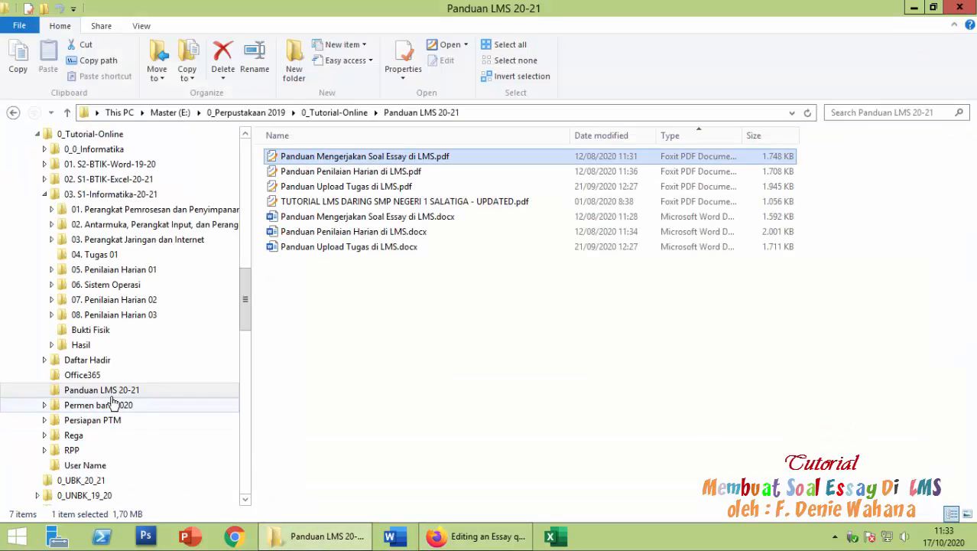
left_click(115, 255)
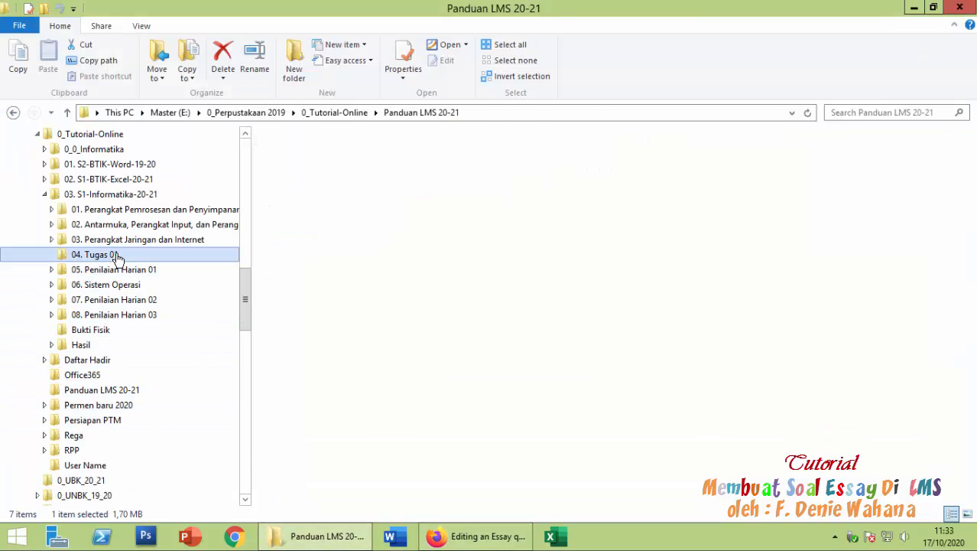
double_click(298, 173)
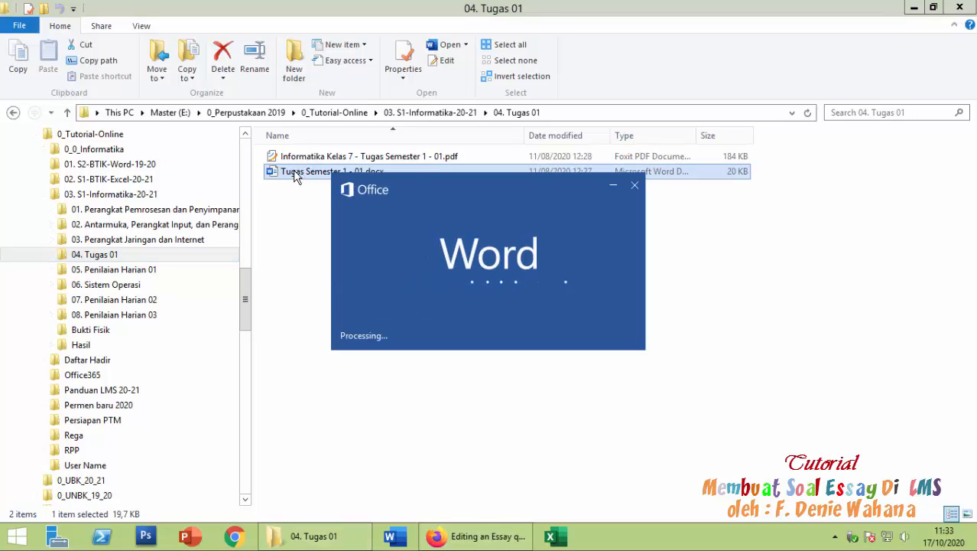
scroll(418, 431, "down", 2)
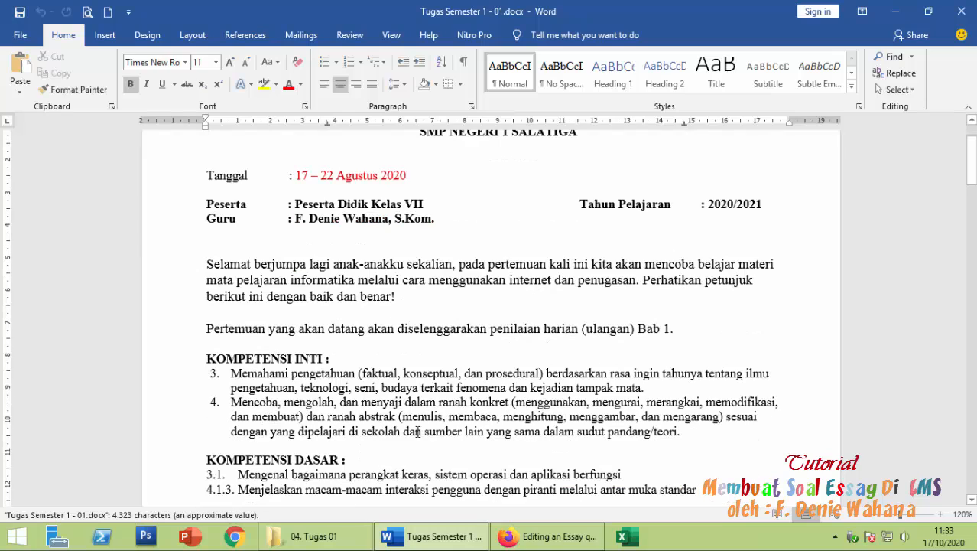
- Copy the text from the "TUGAS :" heading through the line "Kemudian dengan rapi, salin soal sertai jawaban anda pada LMS dibawah ini:"
scroll(417, 431, "down", 12)
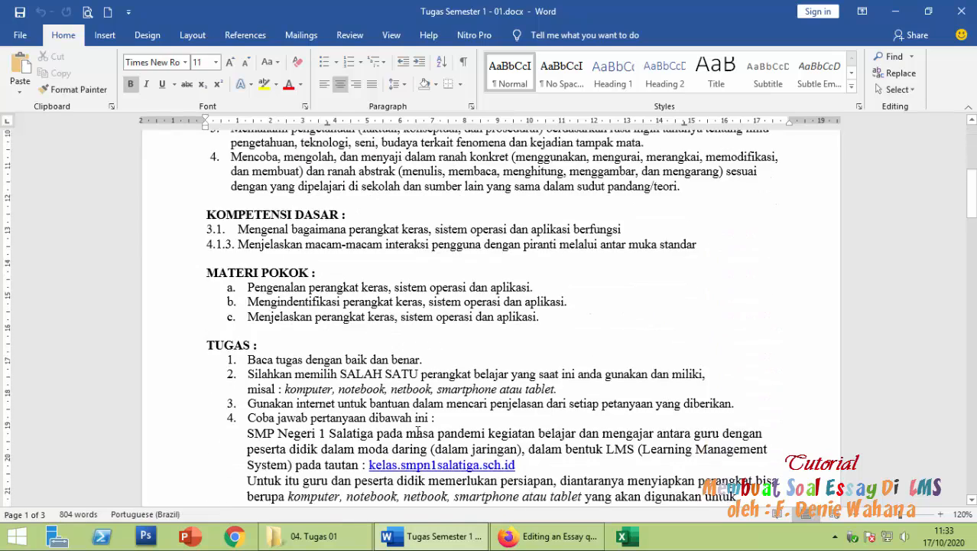
scroll(417, 432, "up", 2)
scroll(413, 425, "down", 1)
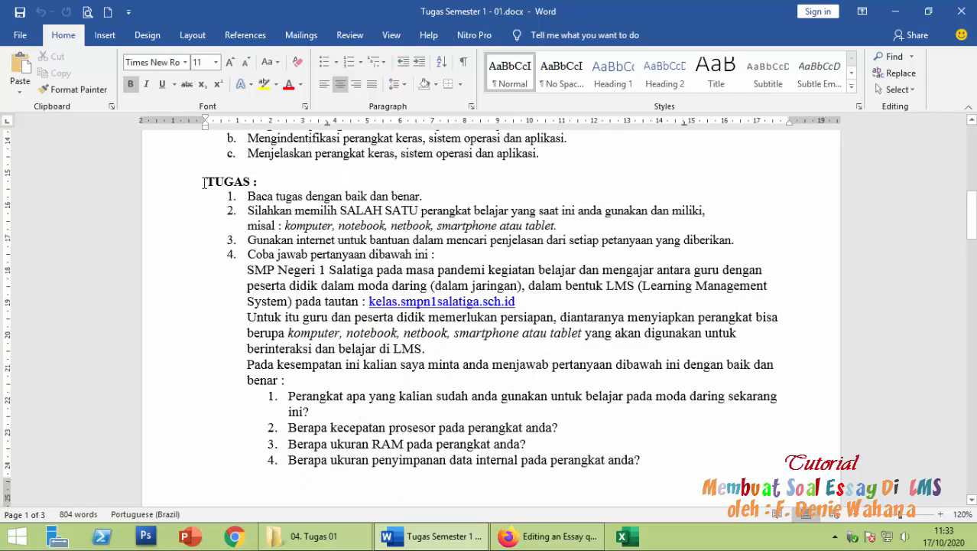
left_click_drag(233, 205, 784, 225)
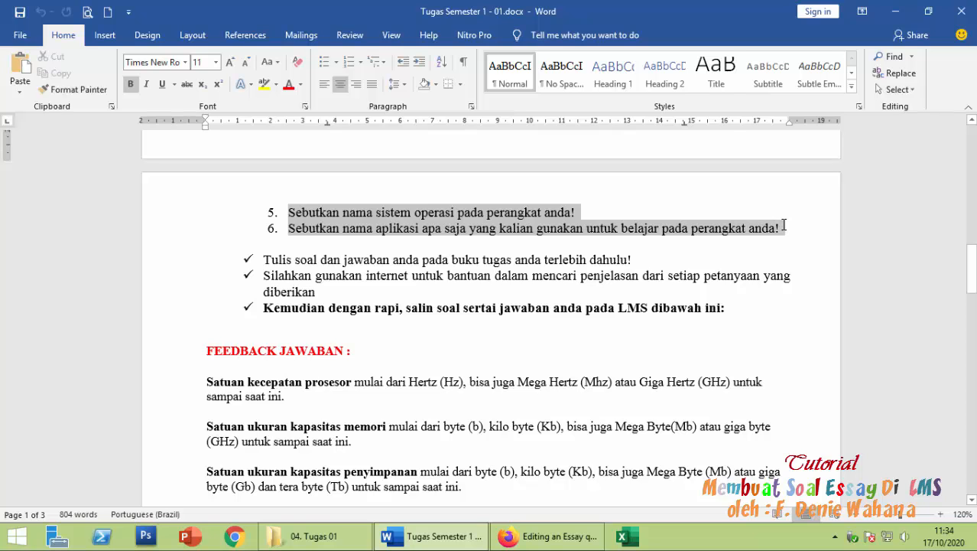
left_click_drag(781, 227, 774, 226)
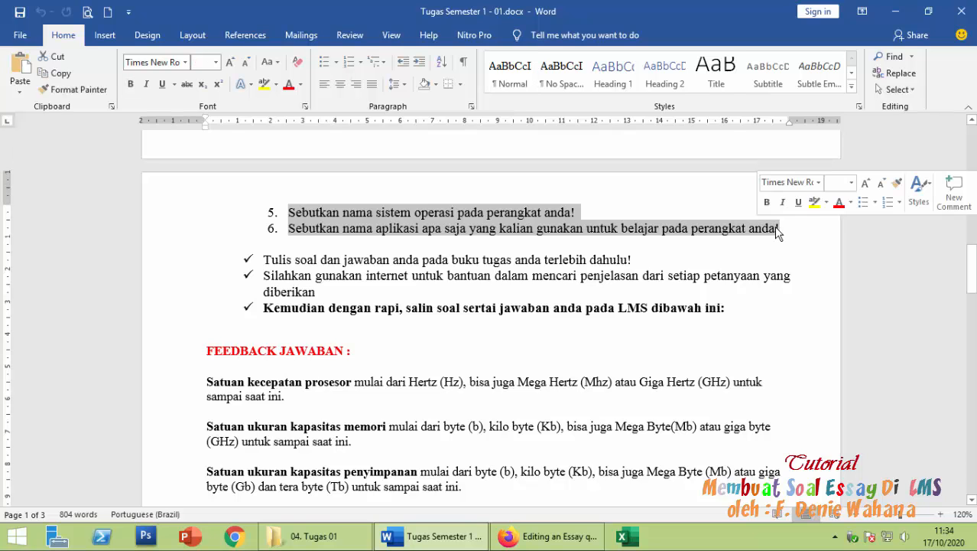
scroll(761, 238, "up", 6)
scroll(761, 238, "down", 6)
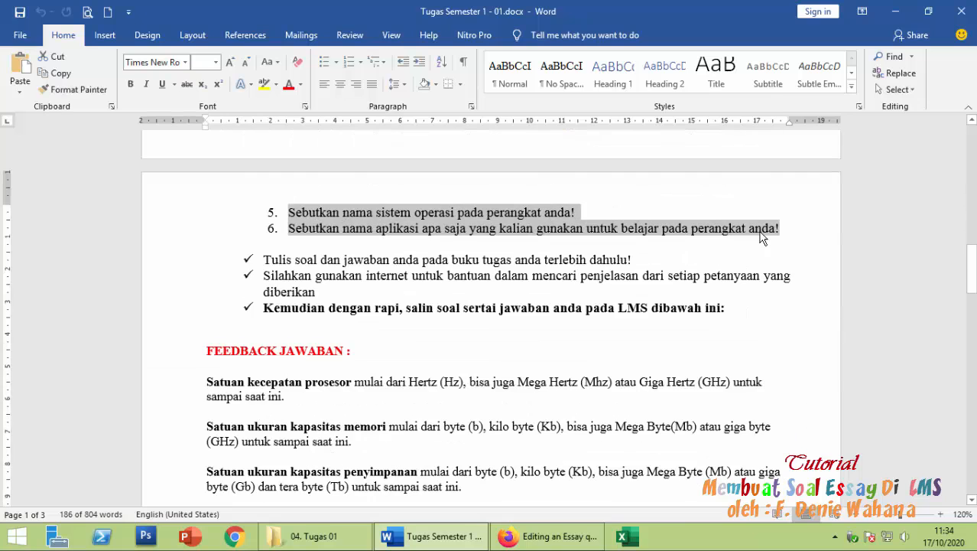
key("shift+Down")
key("shift+Down")
key("shift+Down")
key("shift+Down")
key("shift+Down")
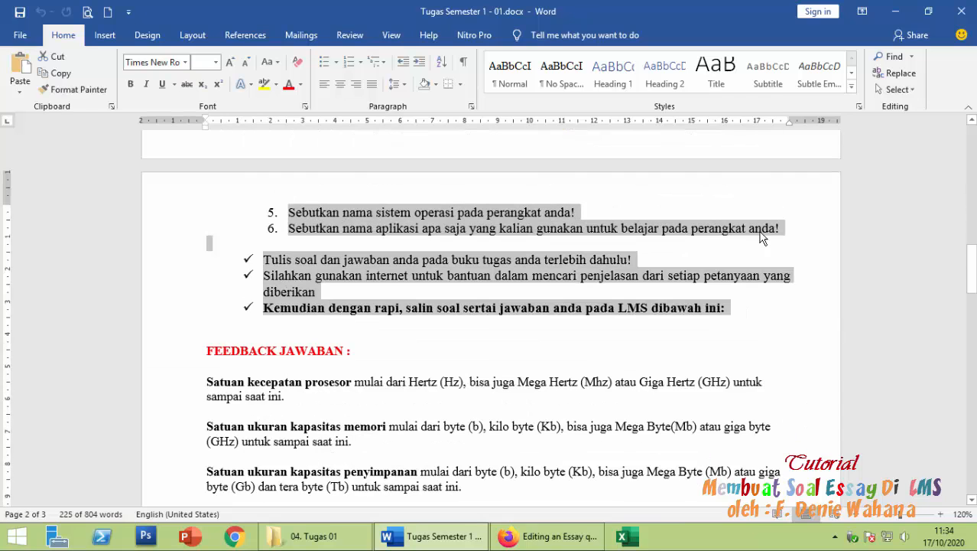
right_click(593, 270)
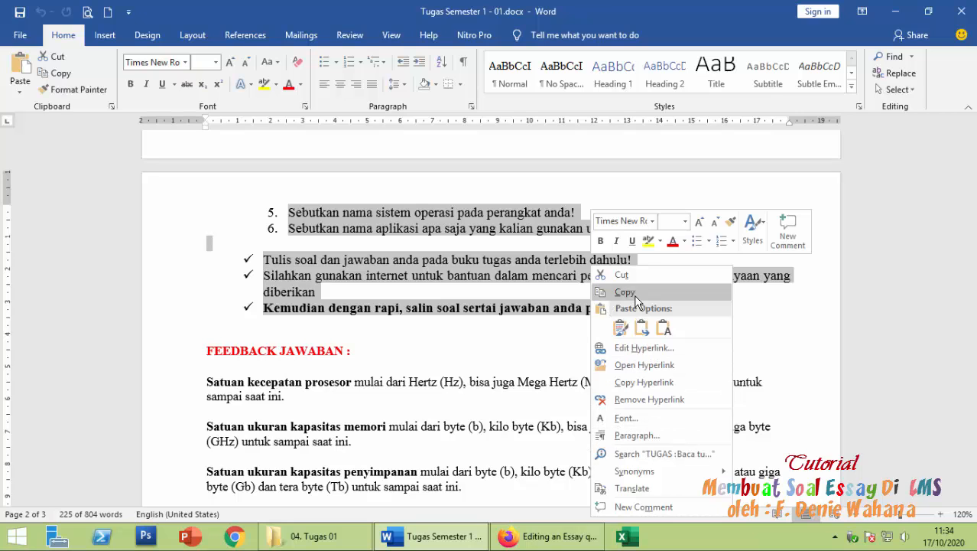
left_click(624, 292)
- Switch to the essay question form in Firefox and paste the copied assignment text into Teks soal
left_click(549, 536)
left_click(342, 302)
right_click(342, 304)
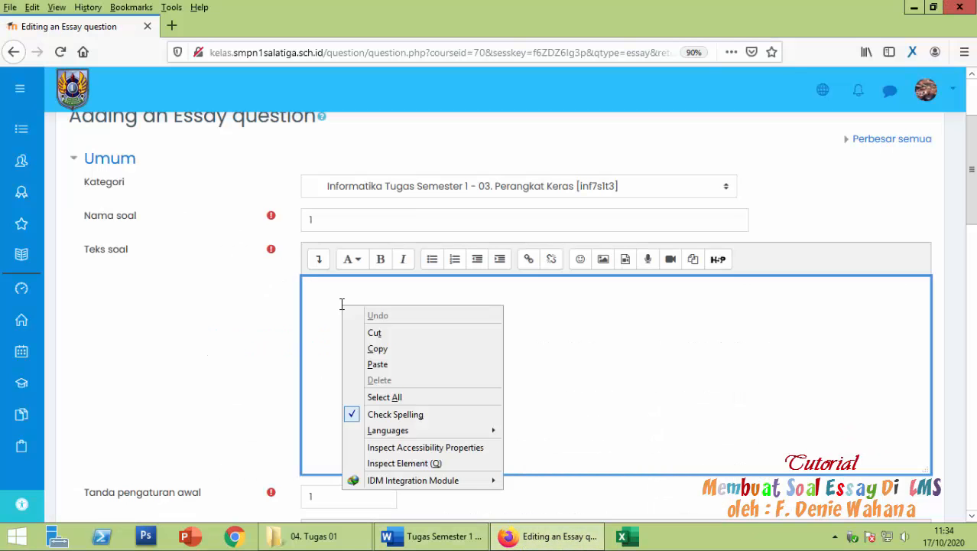
left_click(374, 364)
scroll(369, 362, "down", 10)
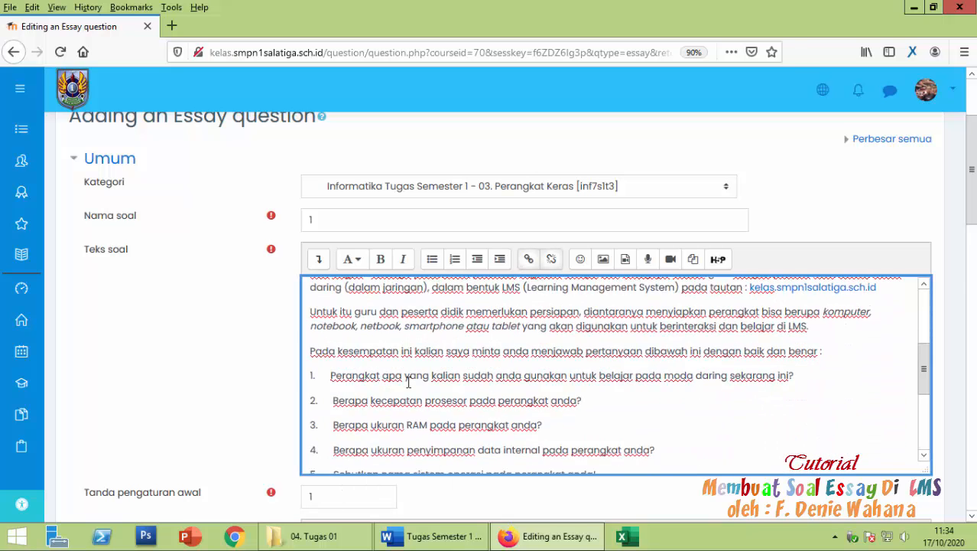
scroll(375, 432, "down", 4)
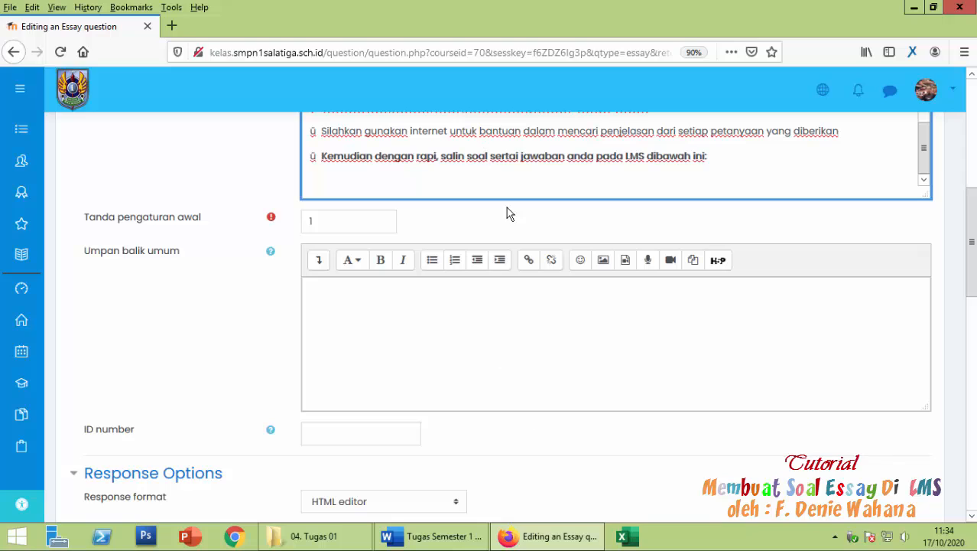
- Switch back to the Word document and copy the answer feedback text below the "FEEDBACK JAWABAN :" heading
left_click(432, 535)
scroll(208, 306, "down", 1)
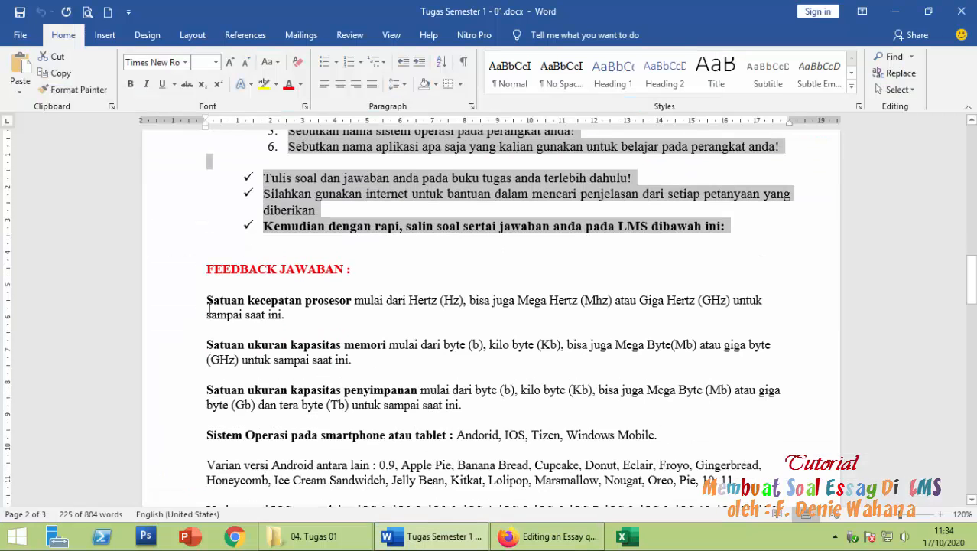
left_click_drag(208, 300, 210, 264)
left_click(585, 338)
right_click(570, 344)
left_click(607, 339)
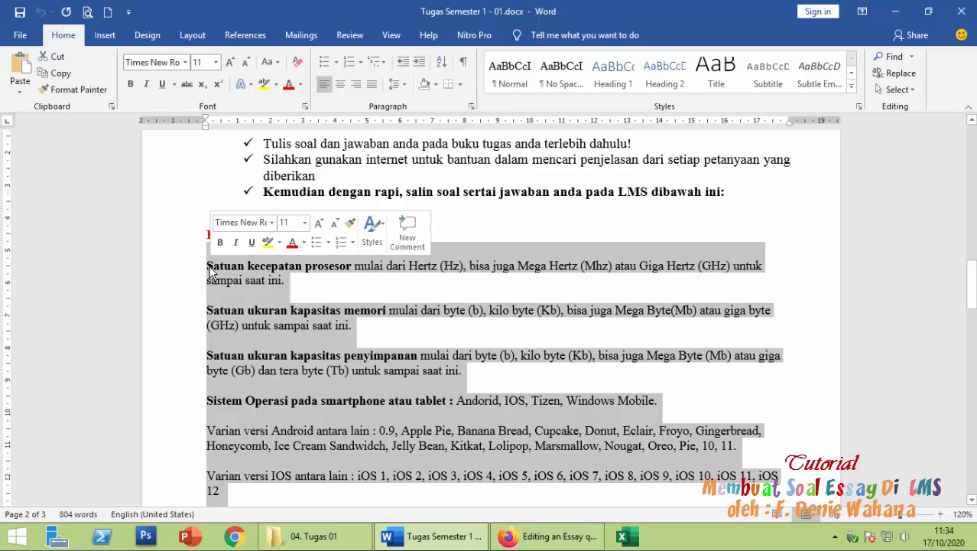
right_click(210, 265)
left_click(243, 293)
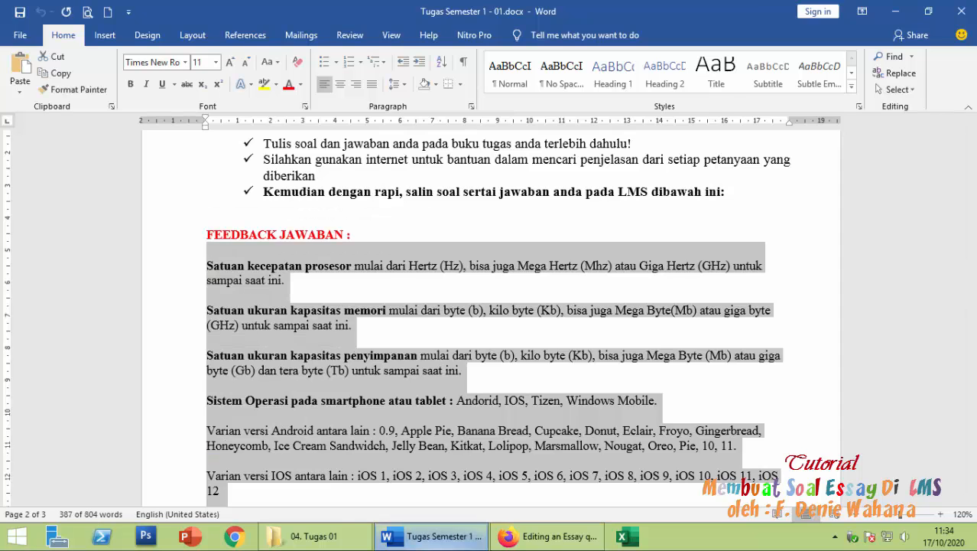
- Return to the essay question form in Firefox and paste the copied feedback text into Umpan balik umum
left_click(540, 539)
right_click(344, 306)
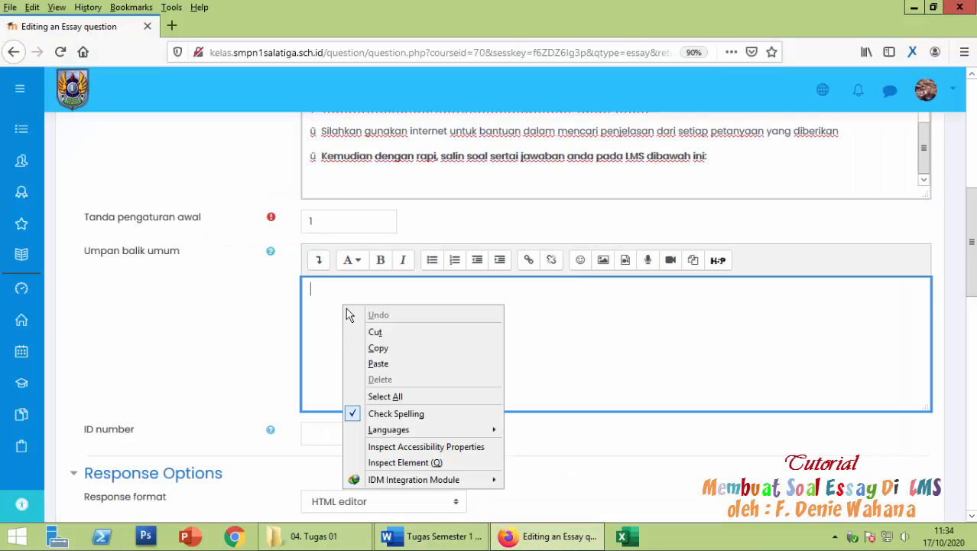
left_click(372, 361)
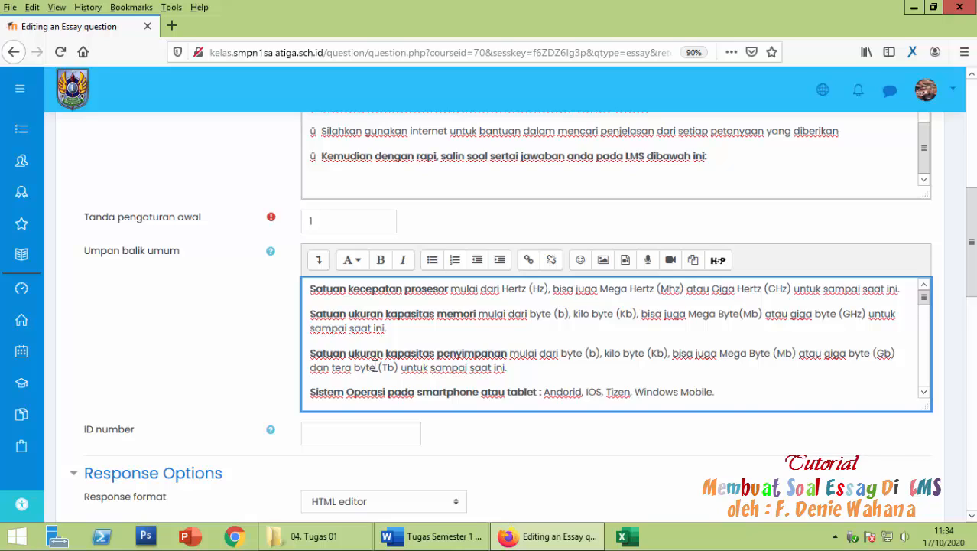
scroll(376, 367, "down", 3)
scroll(420, 373, "up", 5)
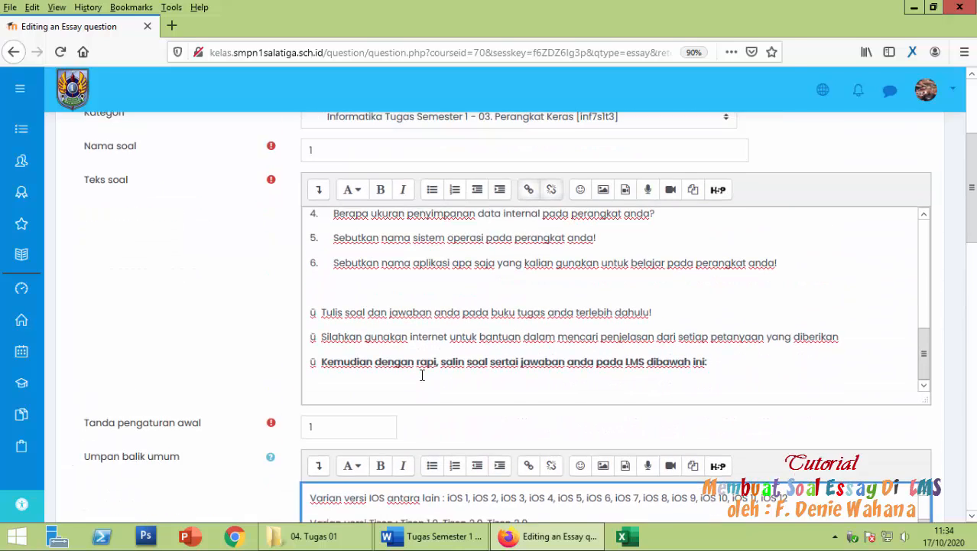
- Set the response format to Plain text, keep "Require the student to enter text", and set the input box size to 10 lines
scroll(421, 375, "down", 10)
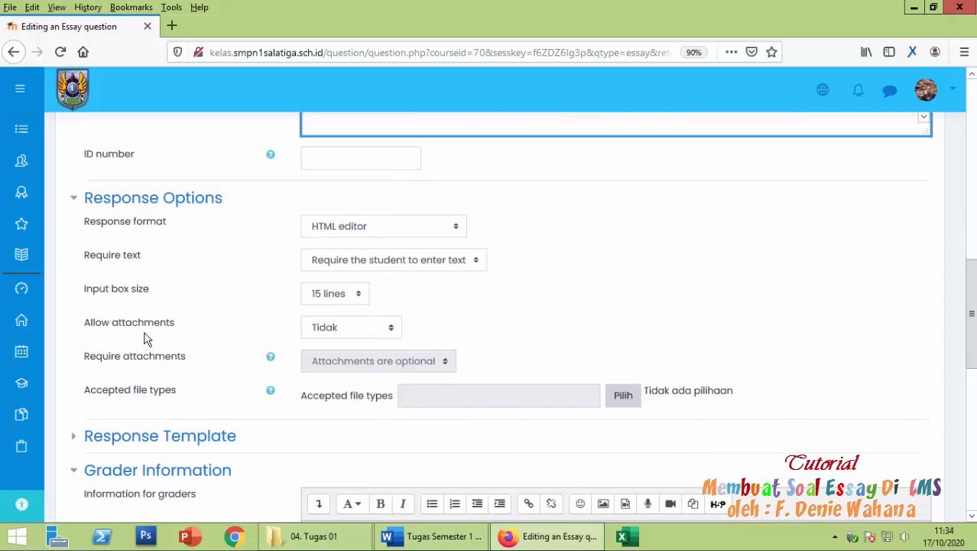
left_click(392, 227)
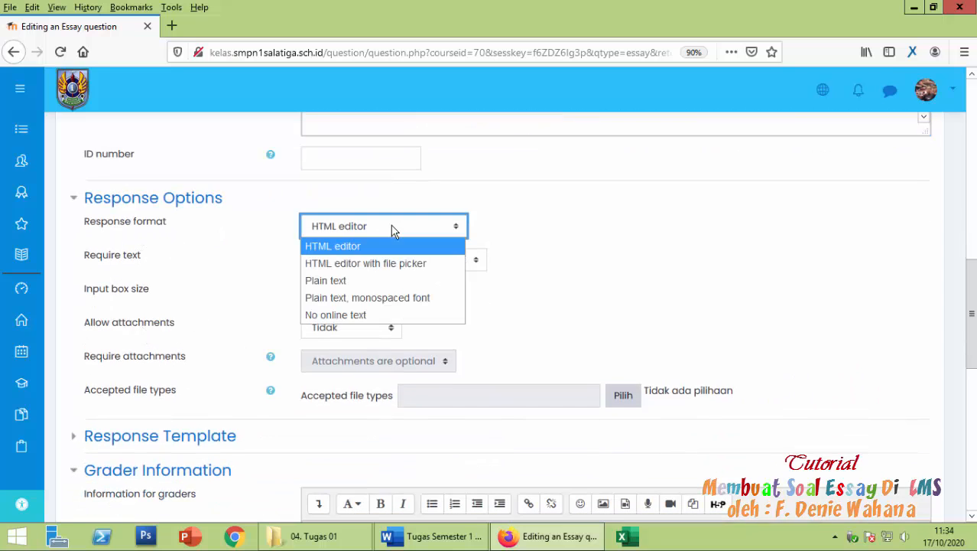
left_click(394, 229)
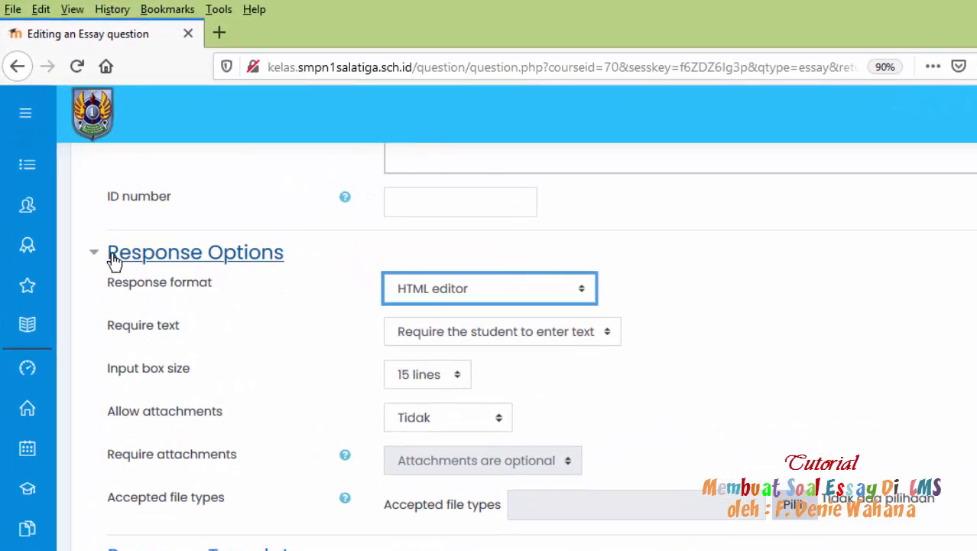
left_click(432, 266)
left_click(447, 361)
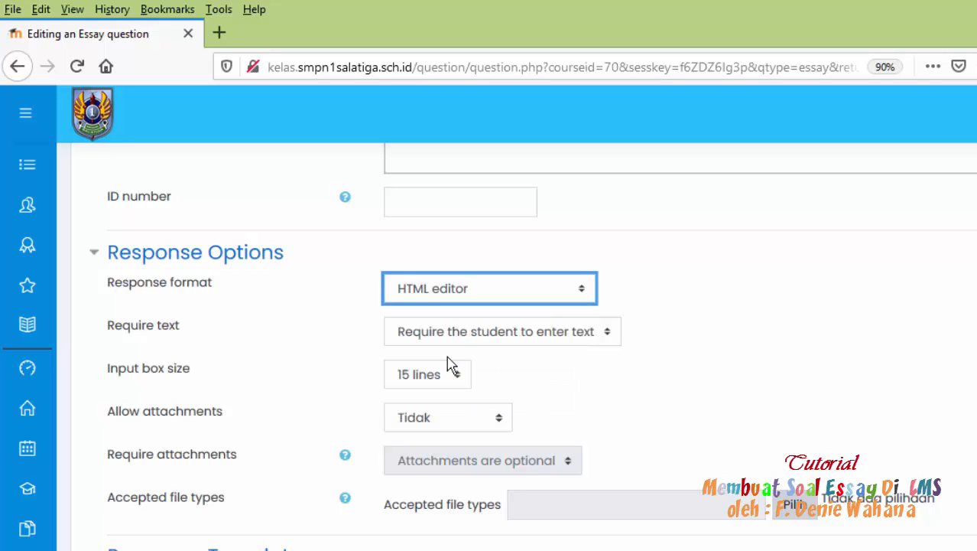
left_click(490, 334)
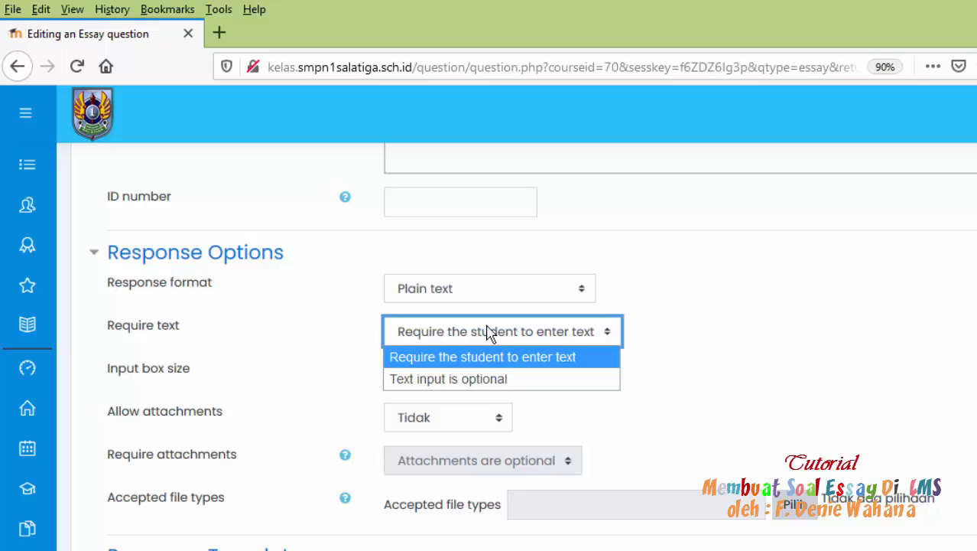
left_click(490, 334)
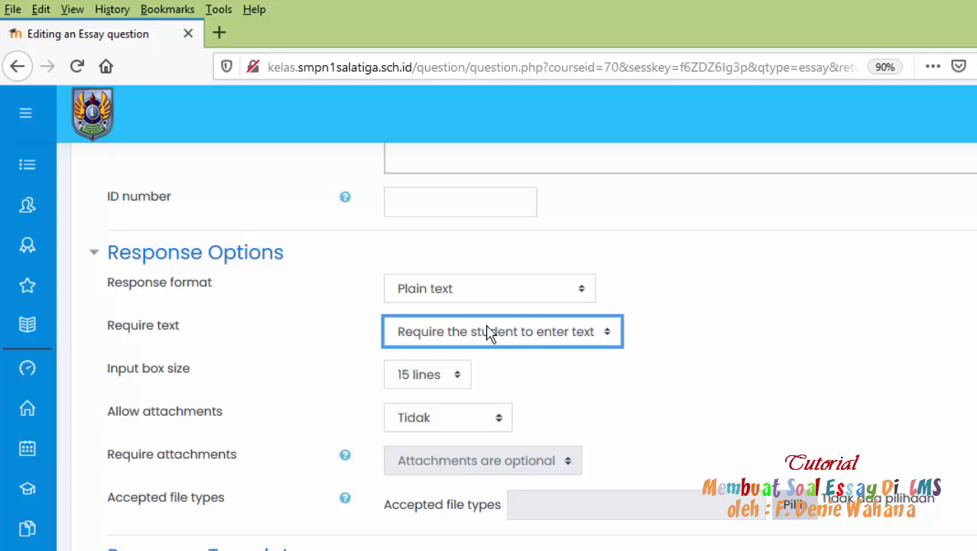
left_click(451, 382)
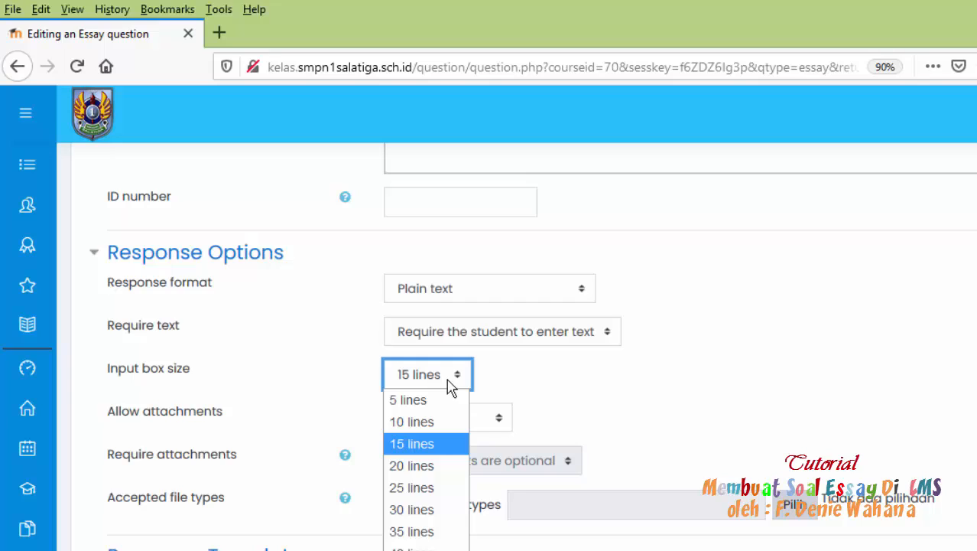
left_click(433, 423)
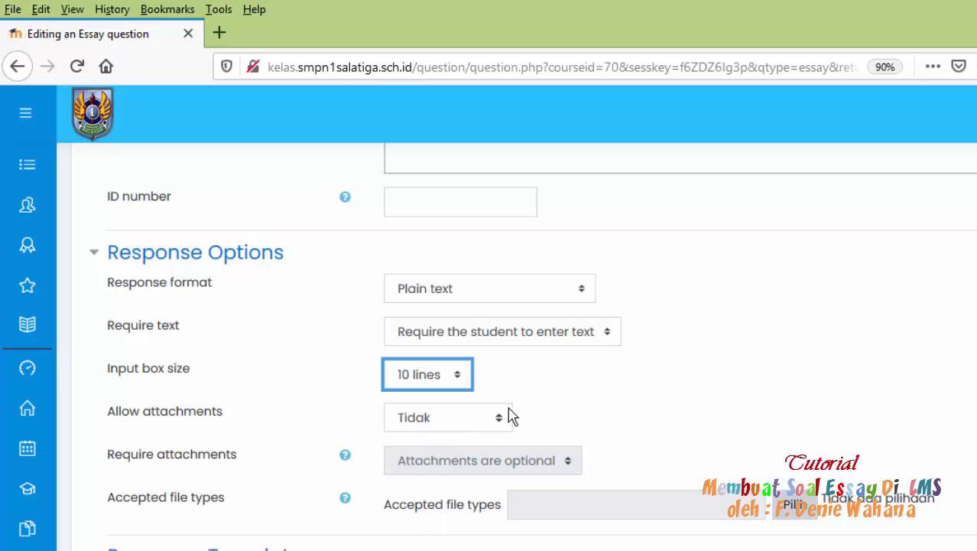
- Expand the Response Template section, check the remaining question settings, and save the essay question
scroll(511, 417, "down", 2)
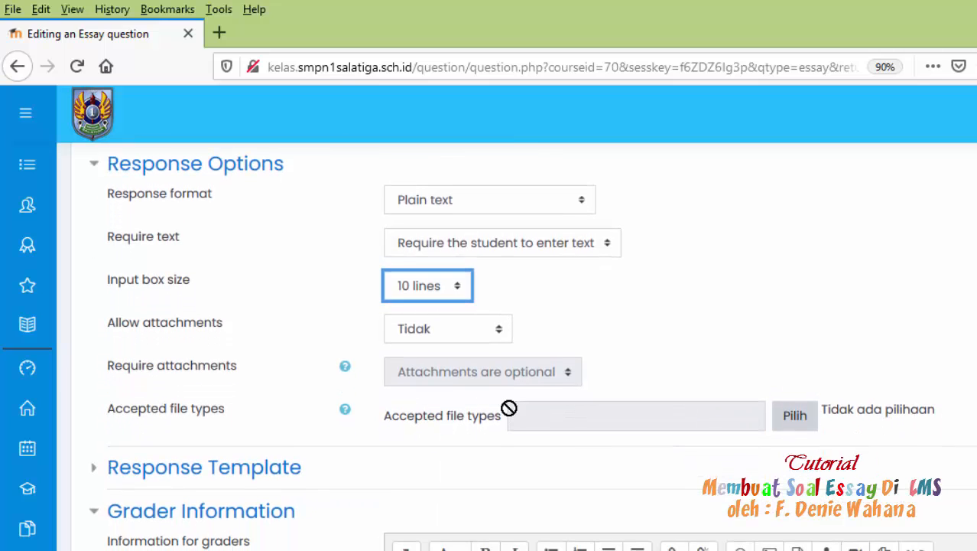
scroll(506, 406, "down", 2)
left_click(113, 386)
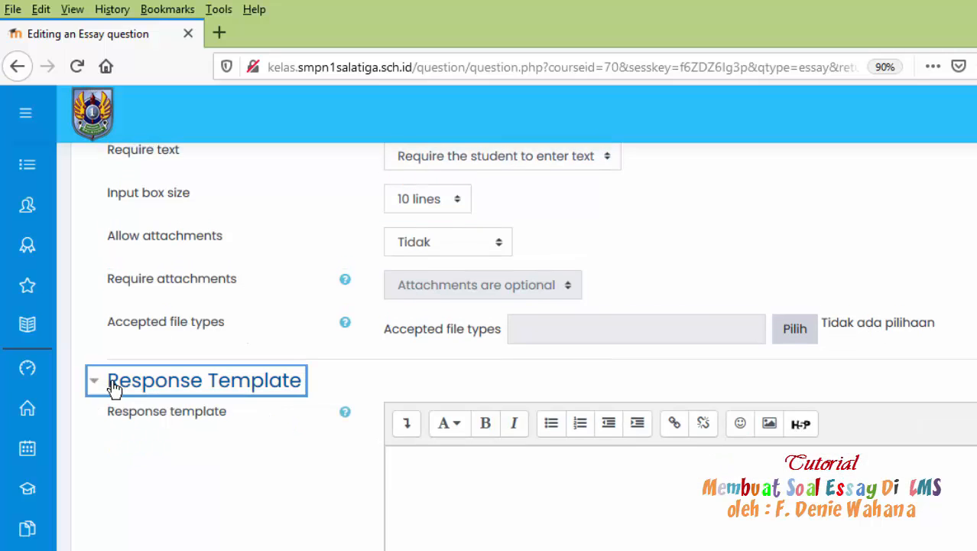
scroll(112, 388, "down", 10)
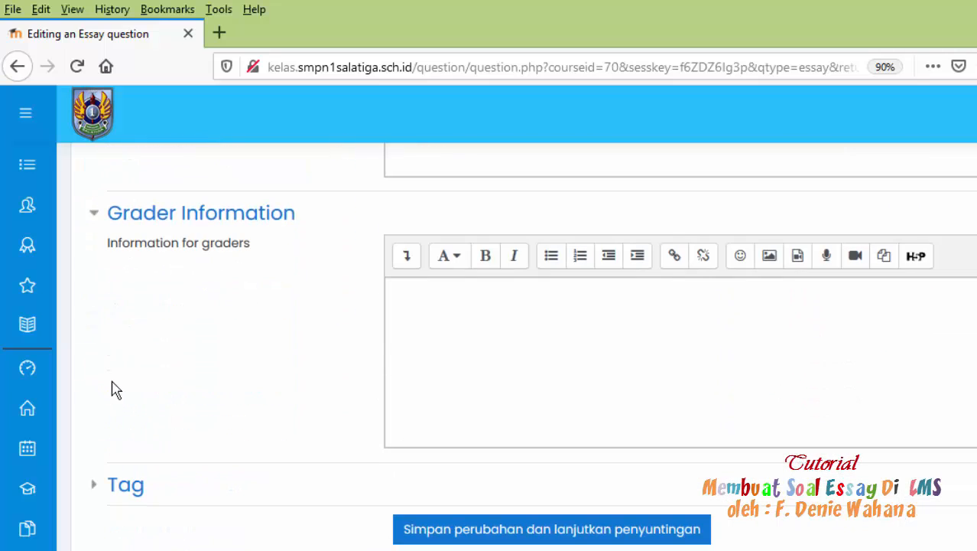
scroll(318, 448, "up", 10)
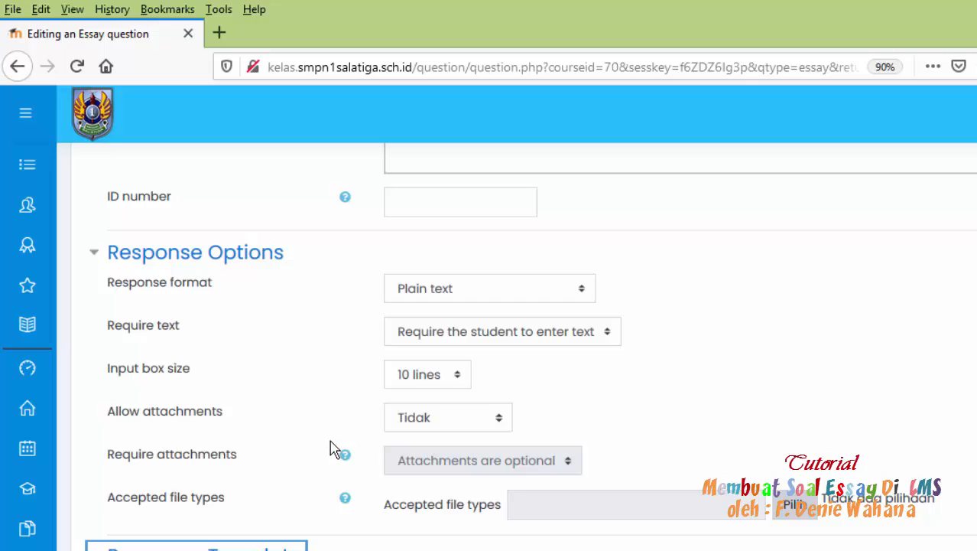
left_click(475, 295)
left_click(472, 297)
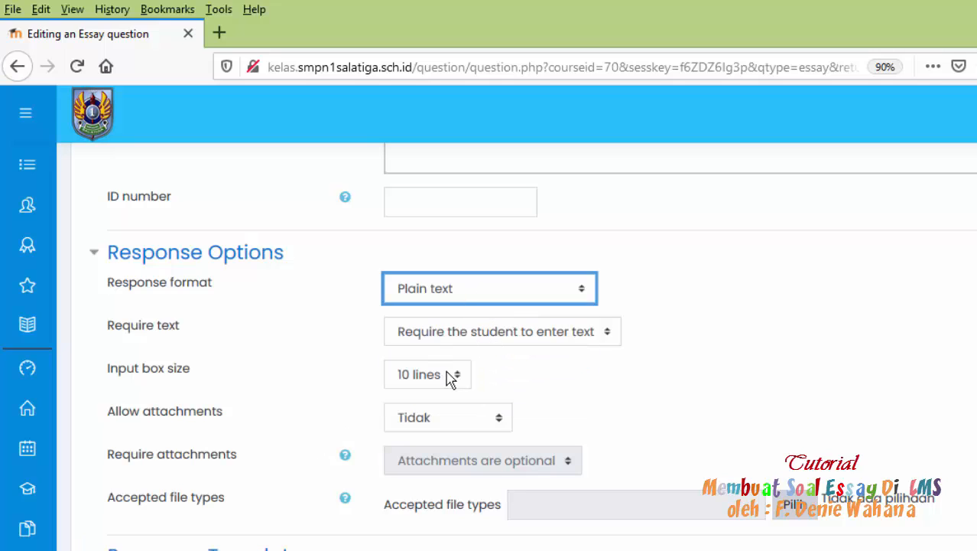
scroll(586, 481, "down", 10)
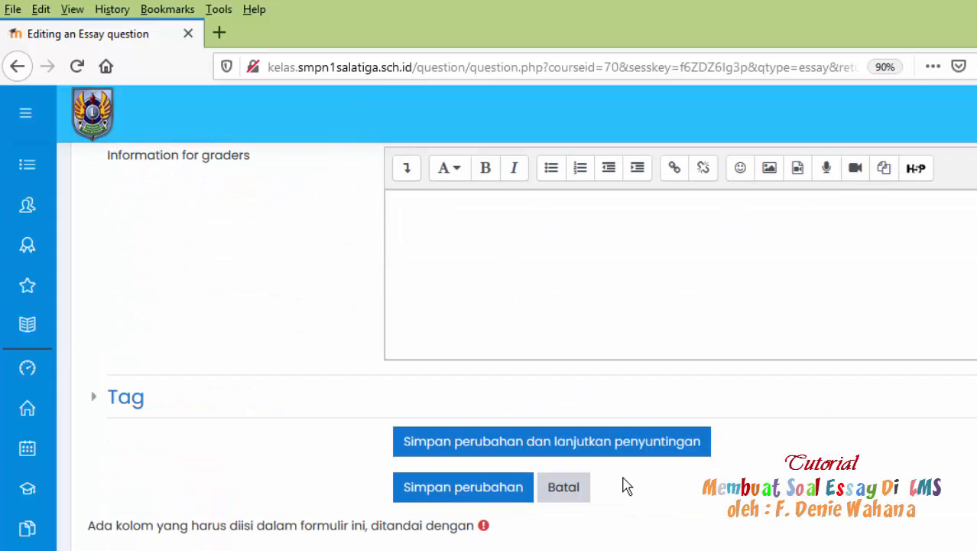
left_click(499, 490)
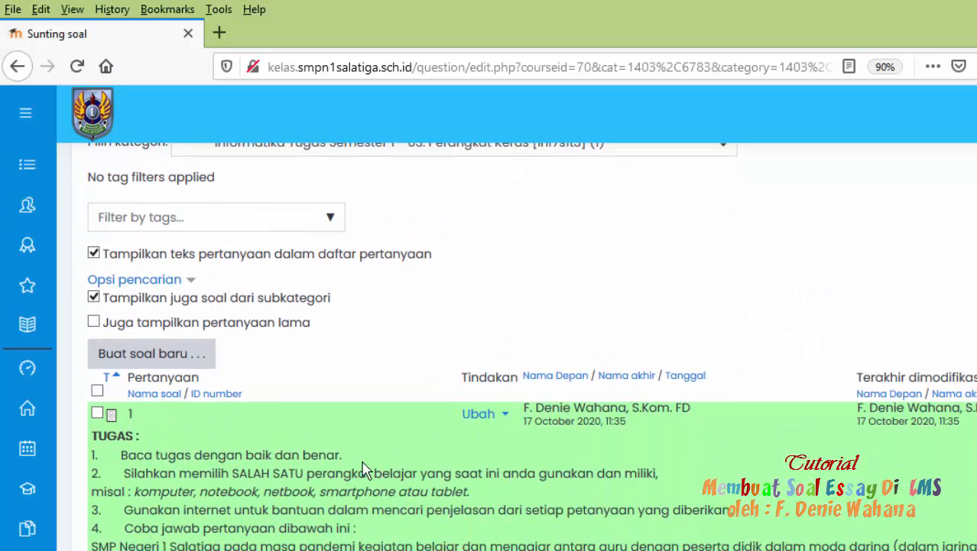
- Review the saved essay question's text in the question bank and open question 1 for editing
scroll(322, 466, "down", 3)
scroll(161, 244, "down", 2)
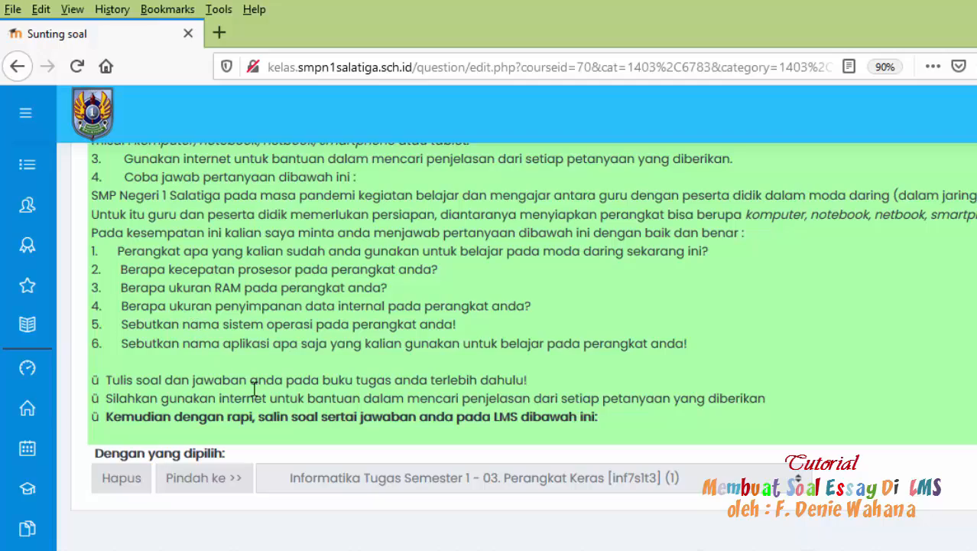
scroll(245, 417, "up", 5)
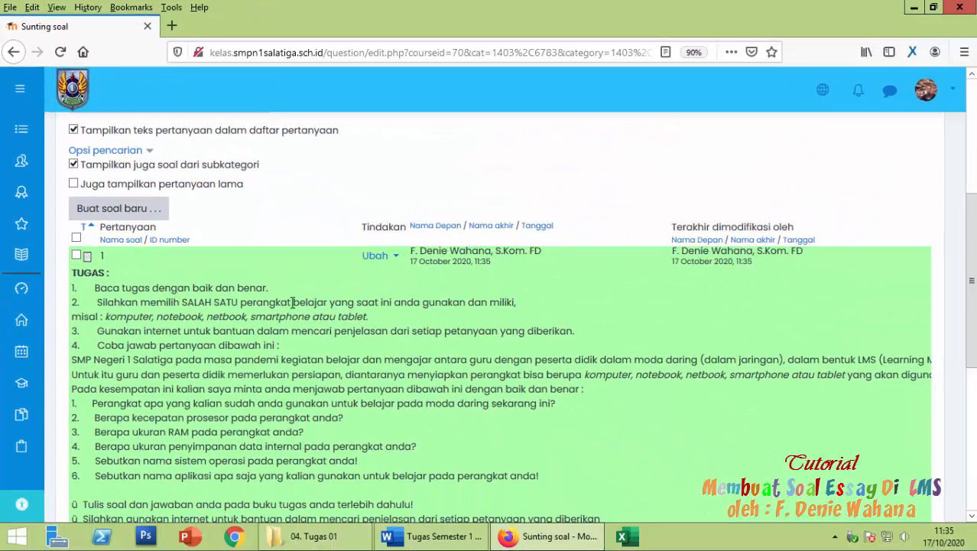
scroll(253, 406, "down", 5)
scroll(183, 303, "up", 4)
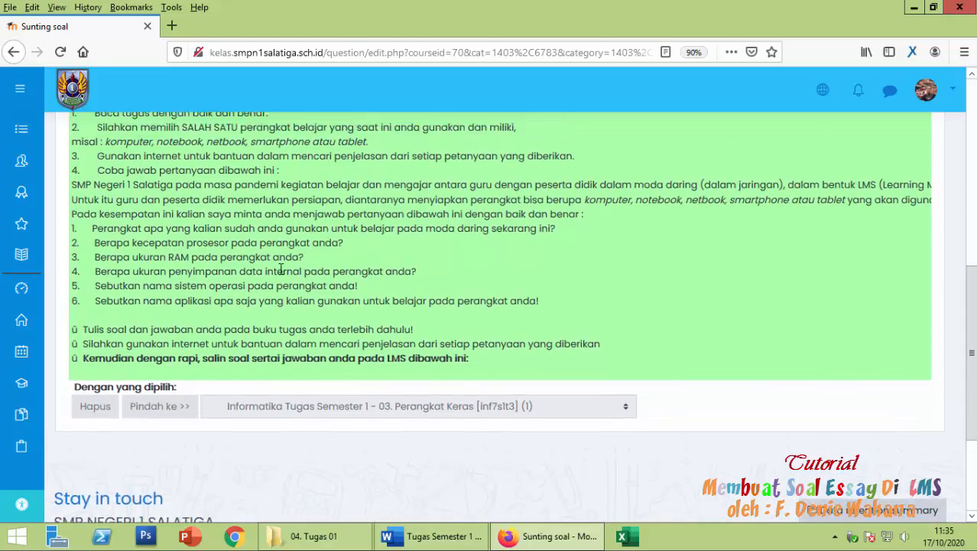
left_click(375, 189)
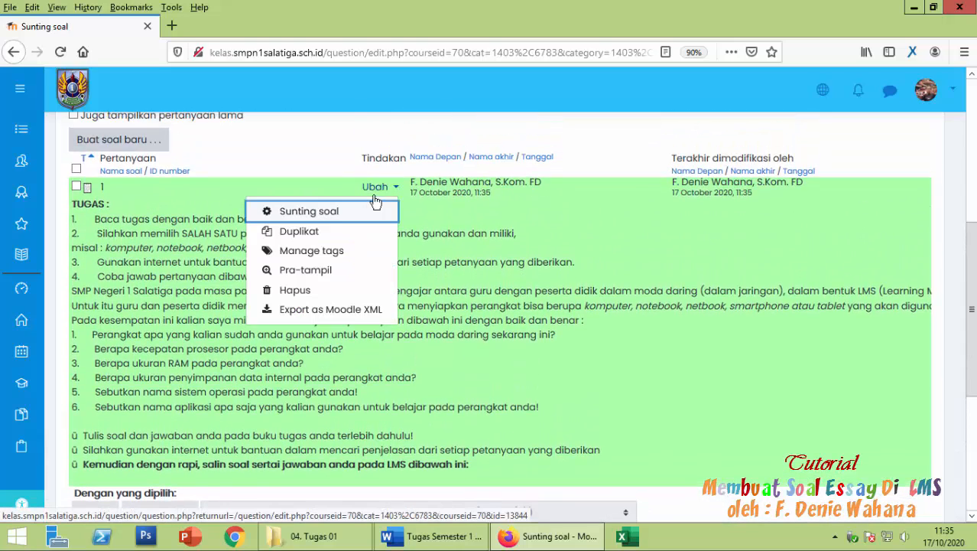
left_click(323, 211)
- In the question text, replace the "ü" before "Tulis soal dan jawaban anda" with "5." on the same line
scroll(367, 386, "down", 6)
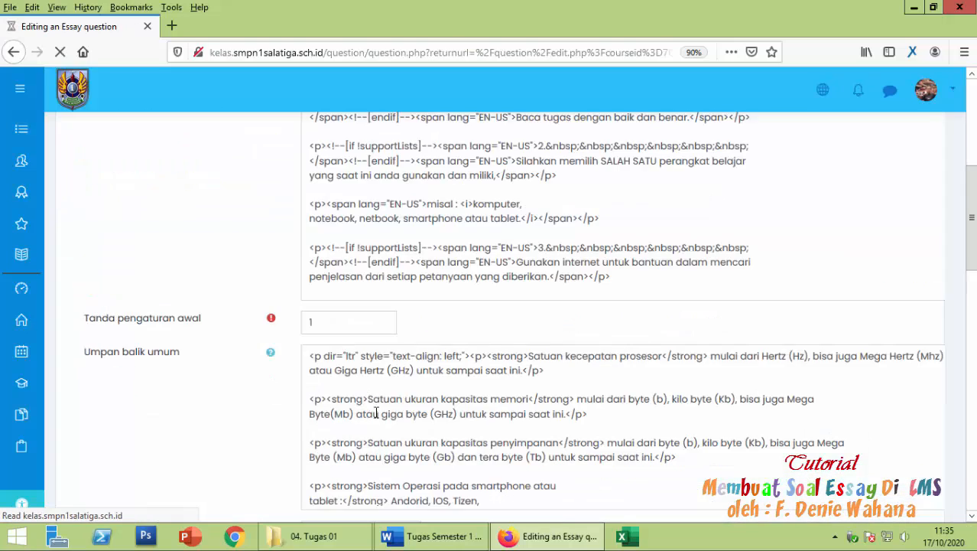
scroll(335, 259, "down", 4)
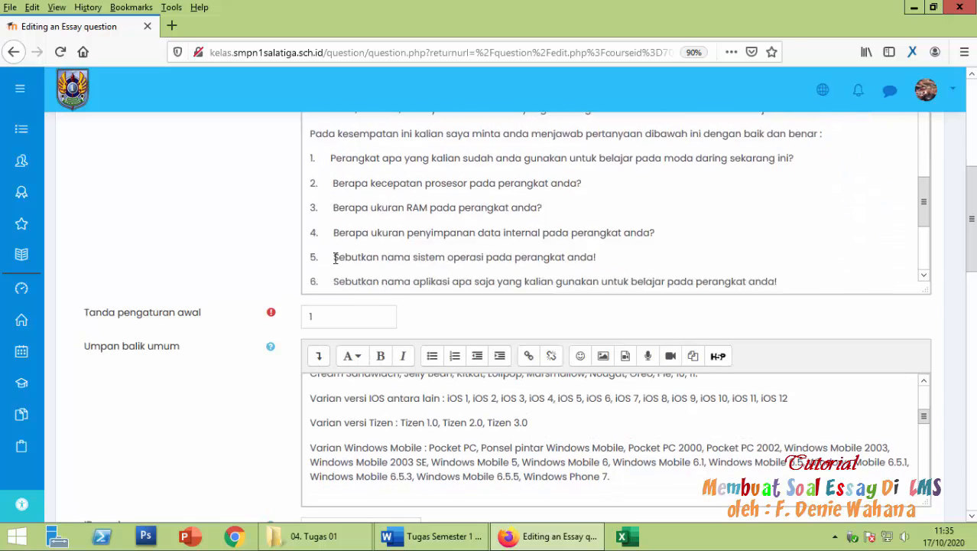
left_click_drag(321, 217, 309, 215)
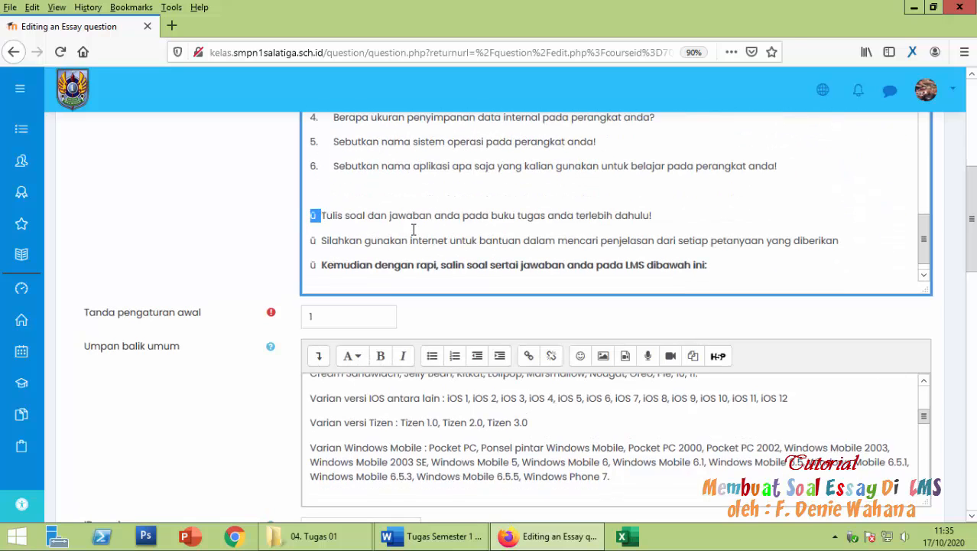
key("Delete")
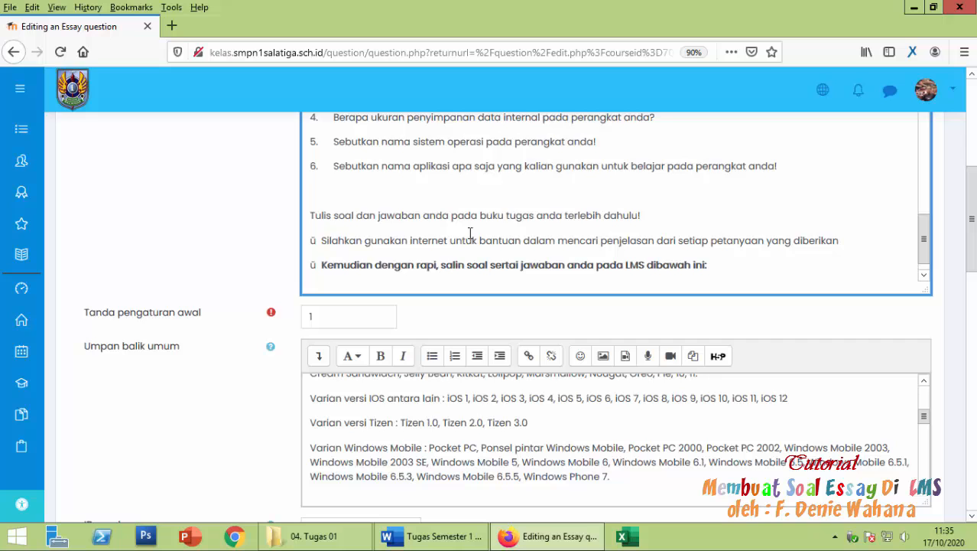
scroll(469, 233, "up", 5)
scroll(469, 226, "down", 6)
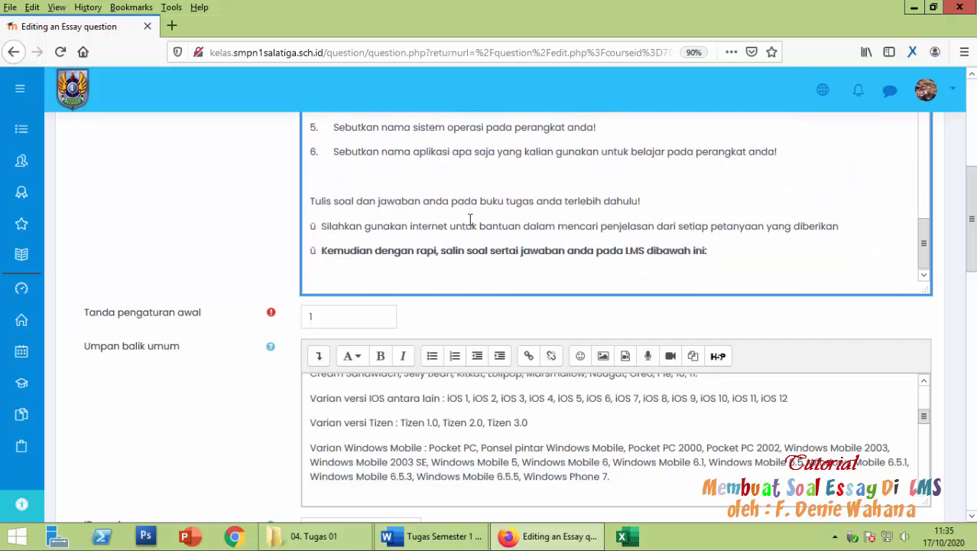
type("5")
key("Return")
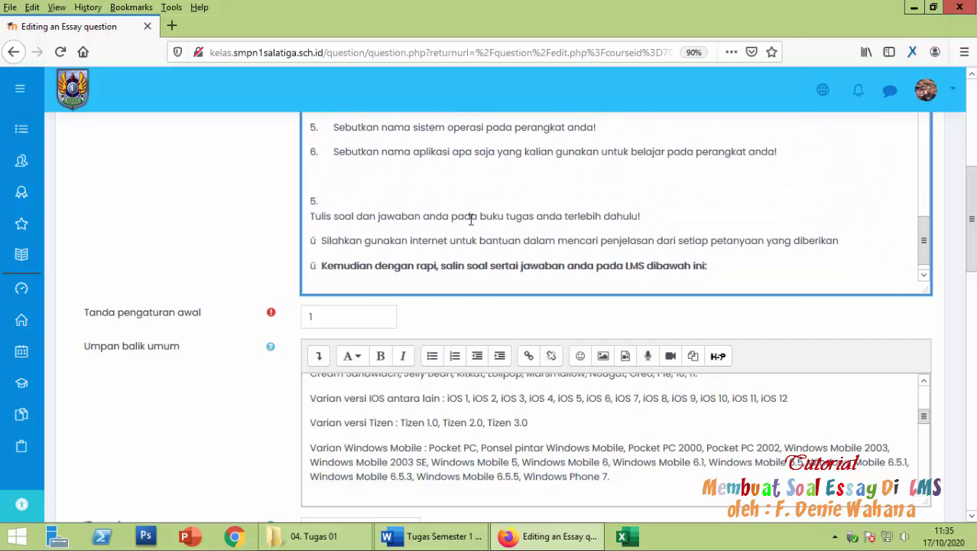
key("Delete")
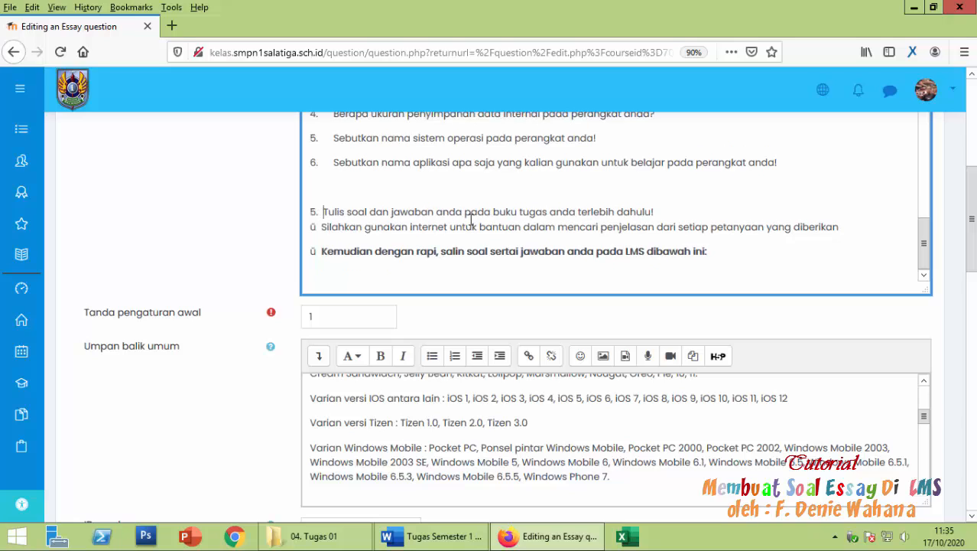
- Replace the "ü" before "Silahkan gunakan internet" with "6." and the one before "Kemudian dengan rapi" with "7."
key("BackSpace")
key("BackSpace")
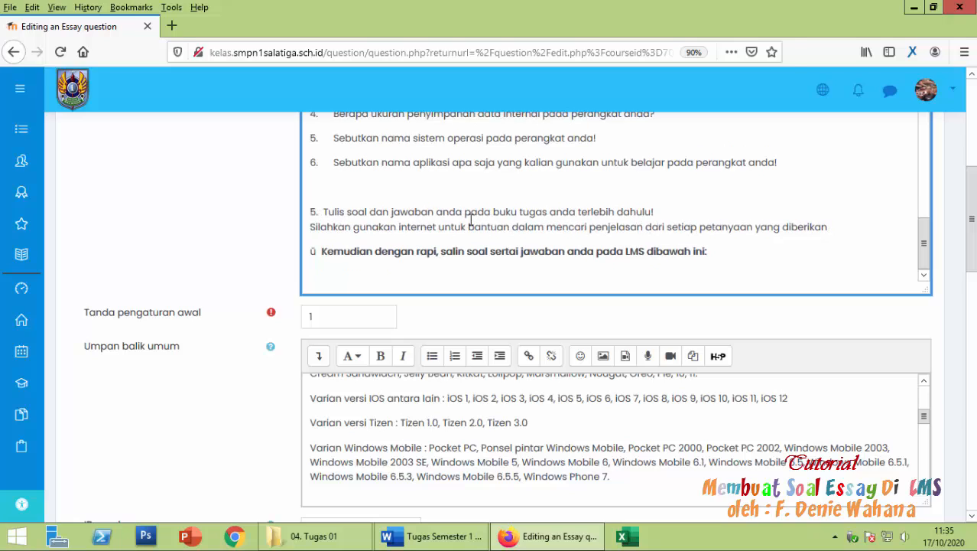
type("6.")
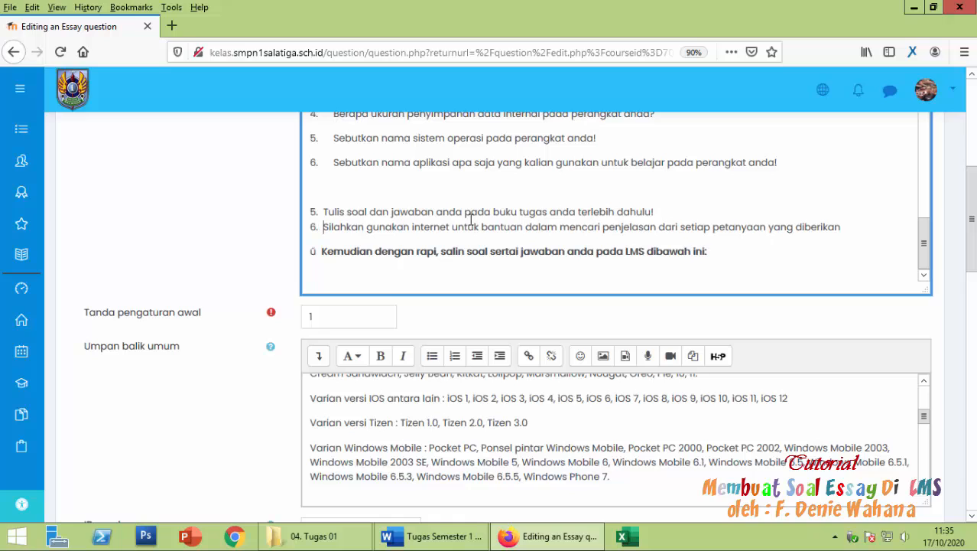
key("BackSpace")
key("BackSpace")
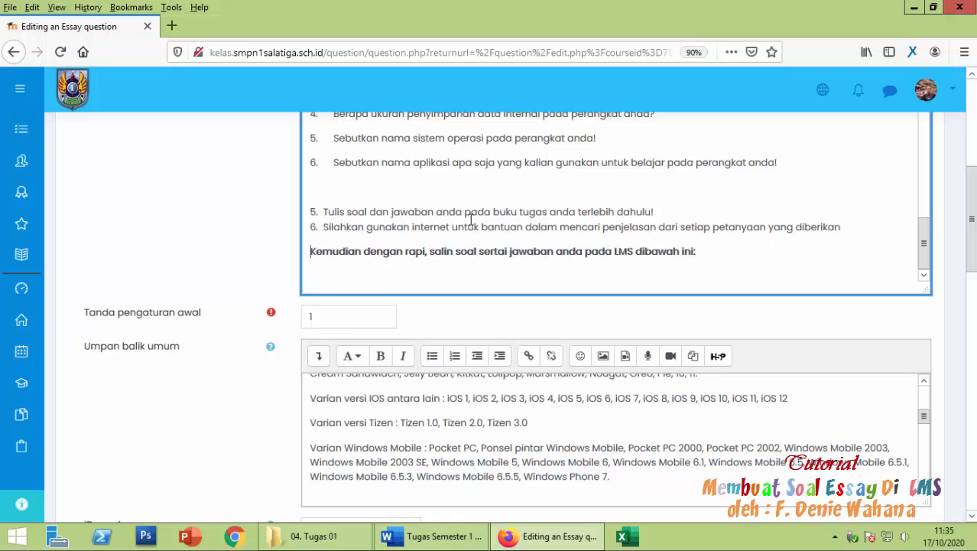
type("7.")
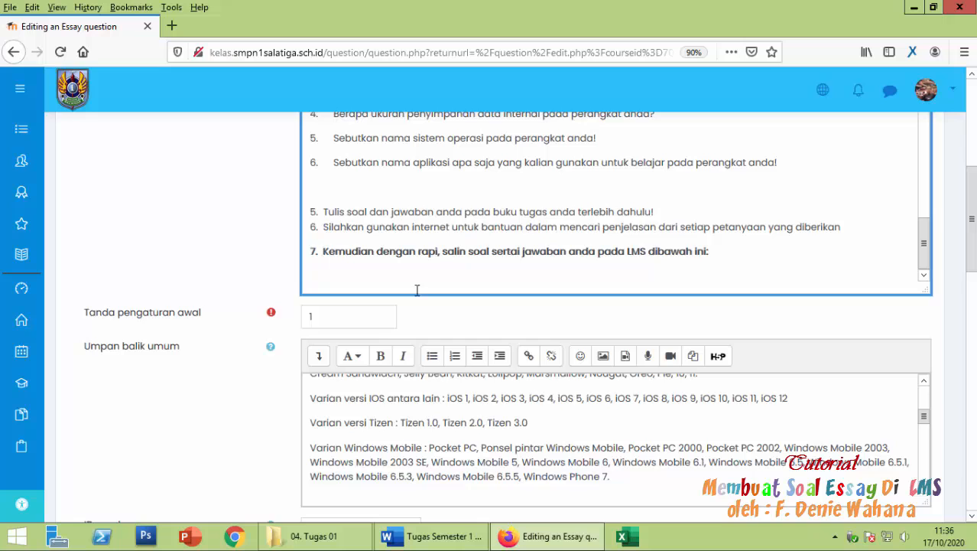
- Save the changes to the essay question and return to the question bank
scroll(374, 345, "down", 6)
scroll(375, 346, "down", 4)
scroll(374, 347, "down", 3)
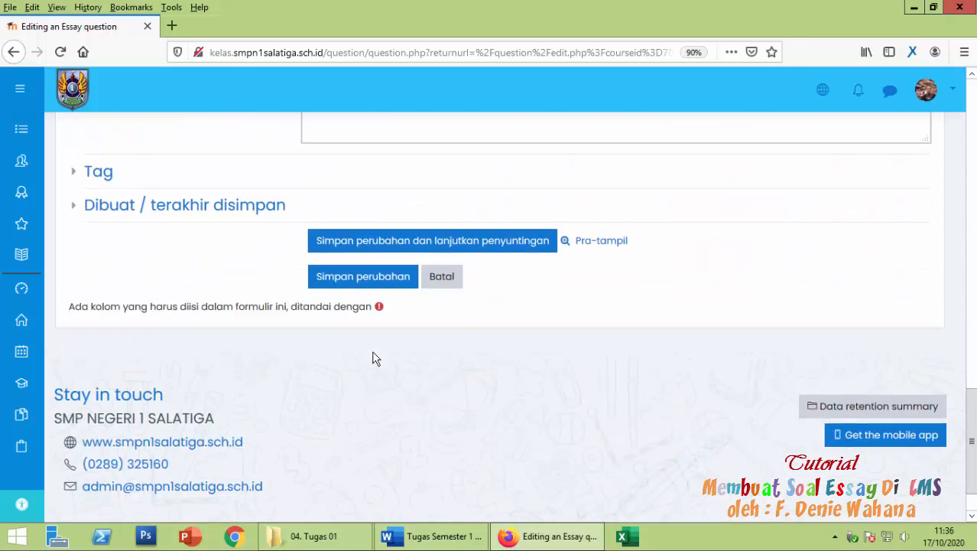
left_click(371, 275)
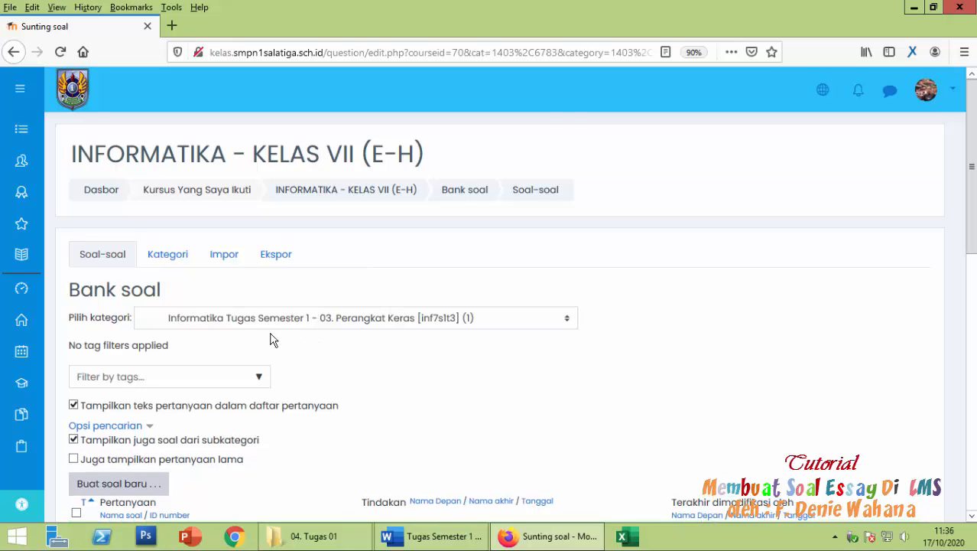
- Return to the INFORMATIKA - KELAS VII (E-H) course page and go to the last assignment section
left_click(354, 195)
scroll(472, 314, "down", 3)
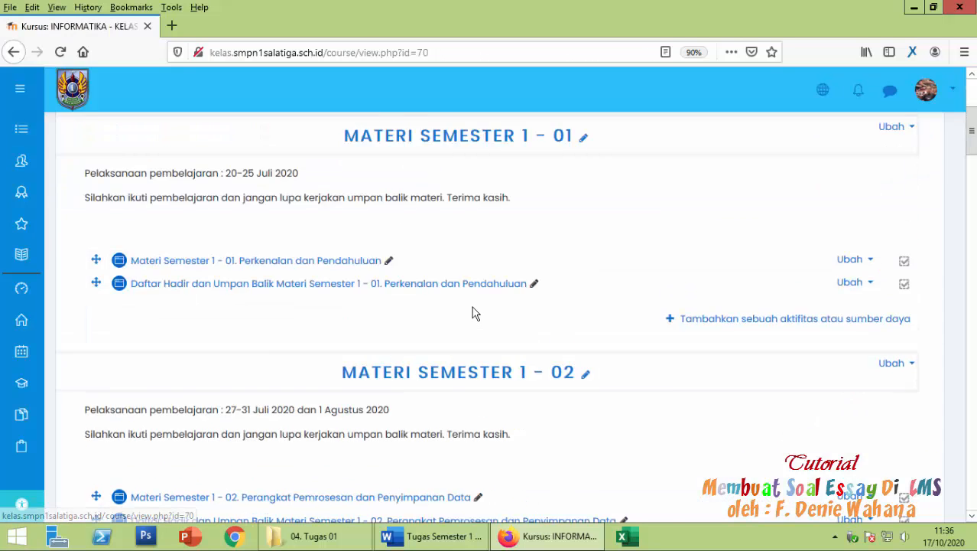
scroll(473, 313, "down", 20)
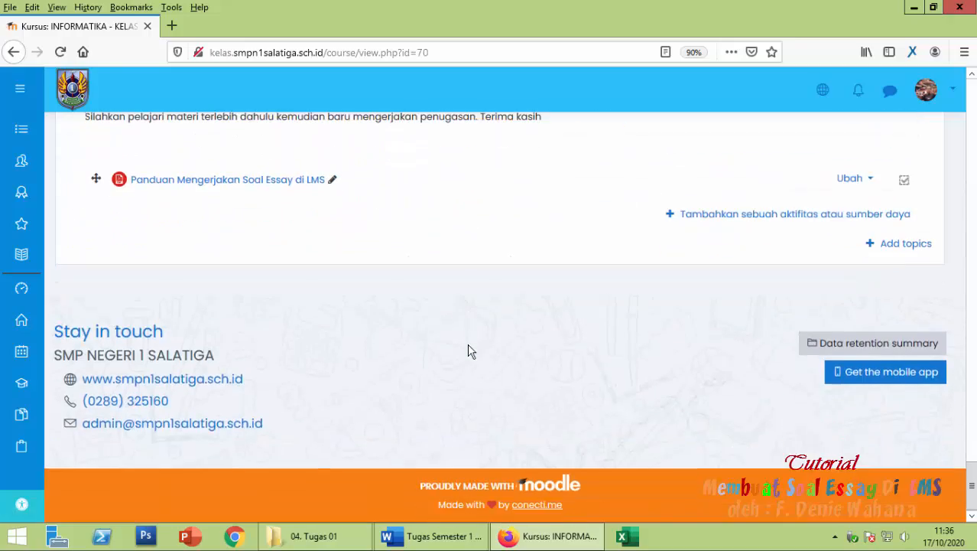
scroll(436, 325, "up", 1)
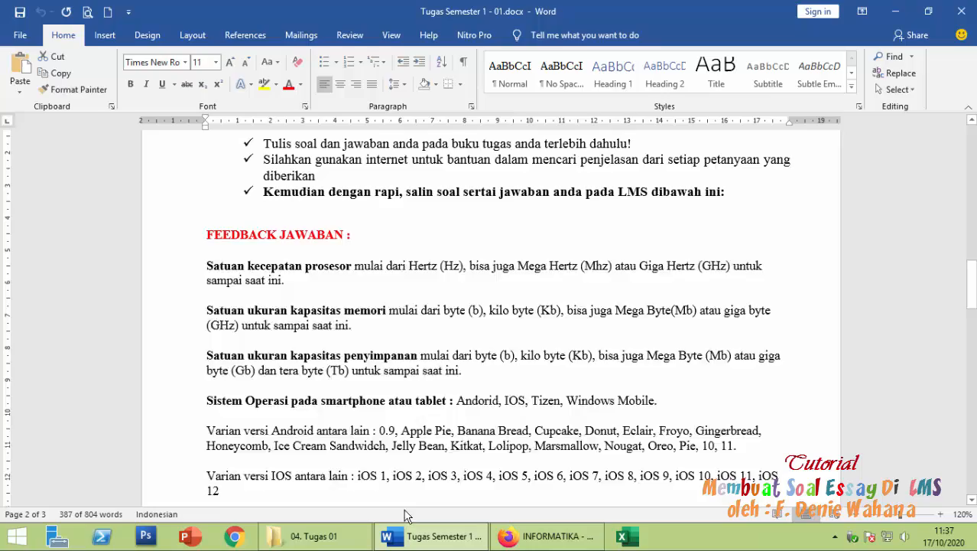
- Switch to the Word document and copy the text from "Selamat berjumpa lagi" through the end of the MATERI POKOK list
left_click_drag(765, 489, 206, 295)
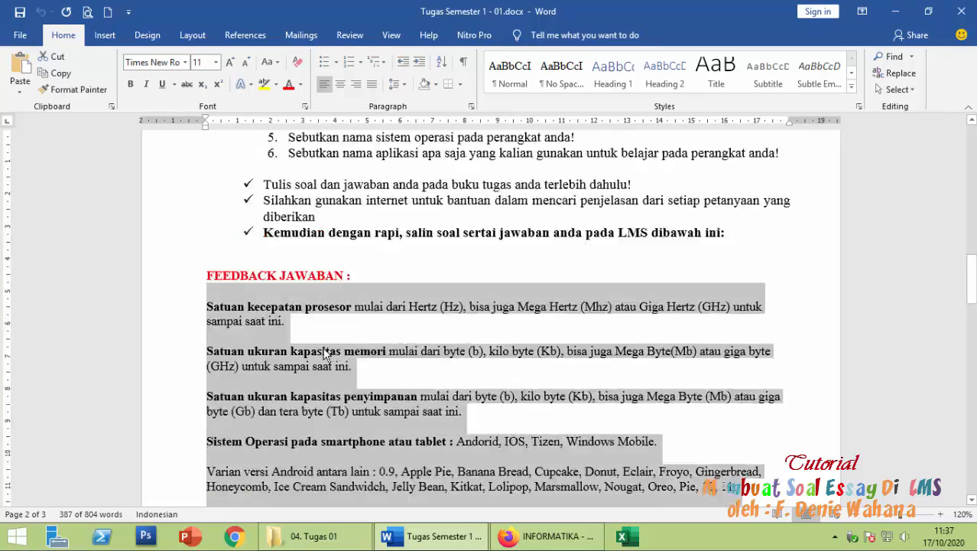
scroll(325, 354, "up", 20)
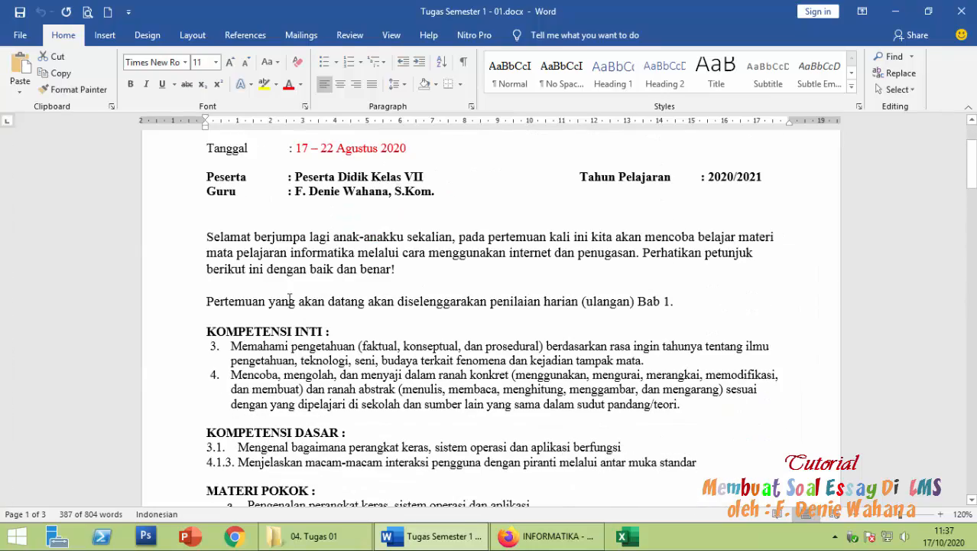
left_click_drag(207, 244, 551, 184)
right_click(520, 184)
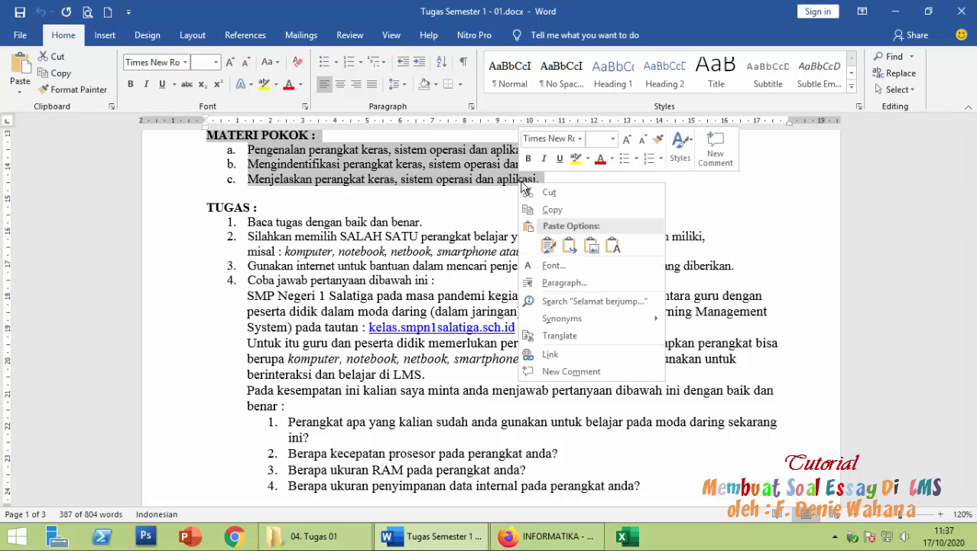
left_click(552, 209)
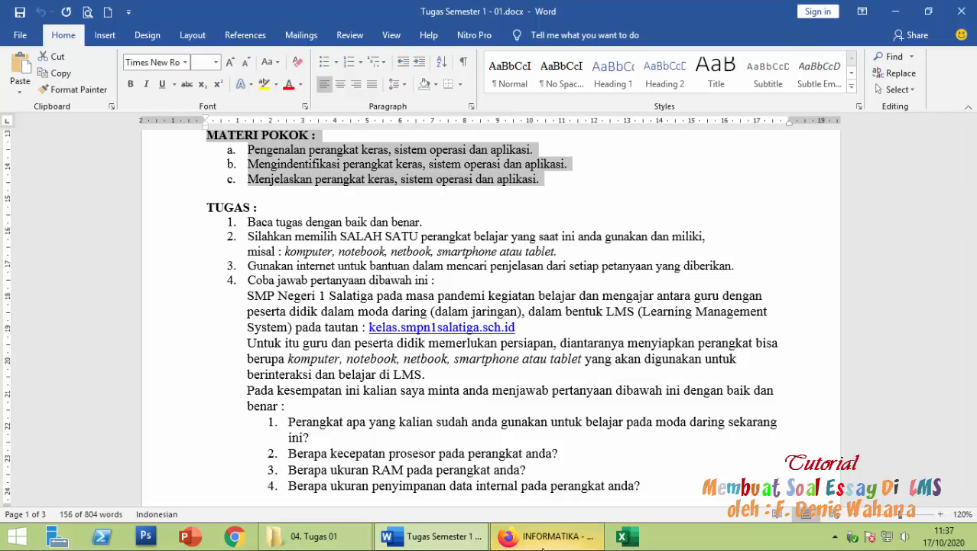
- Return to the course page in Firefox and add a Kuis activity to the Penugasan Semester 1 - 03 section
left_click(545, 536)
left_click(14, 52)
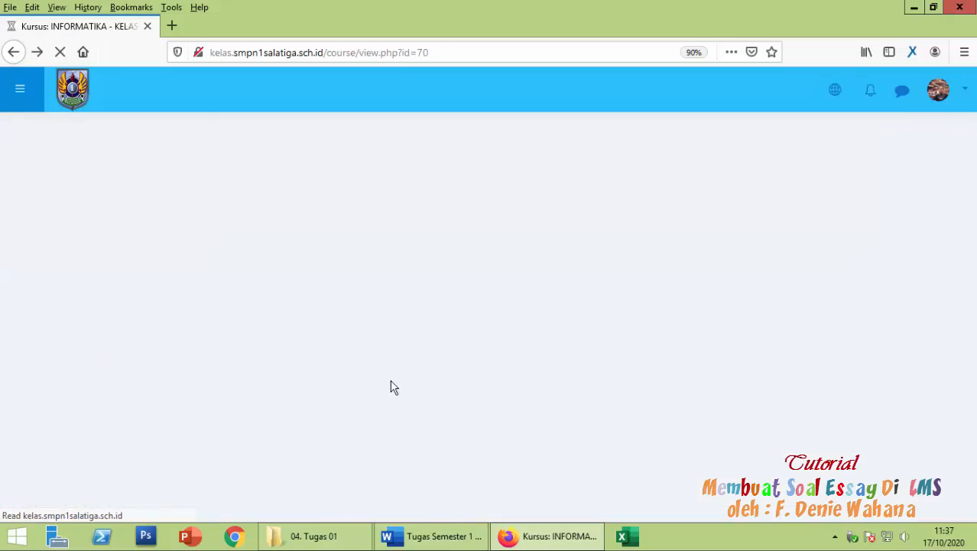
scroll(392, 387, "down", 20)
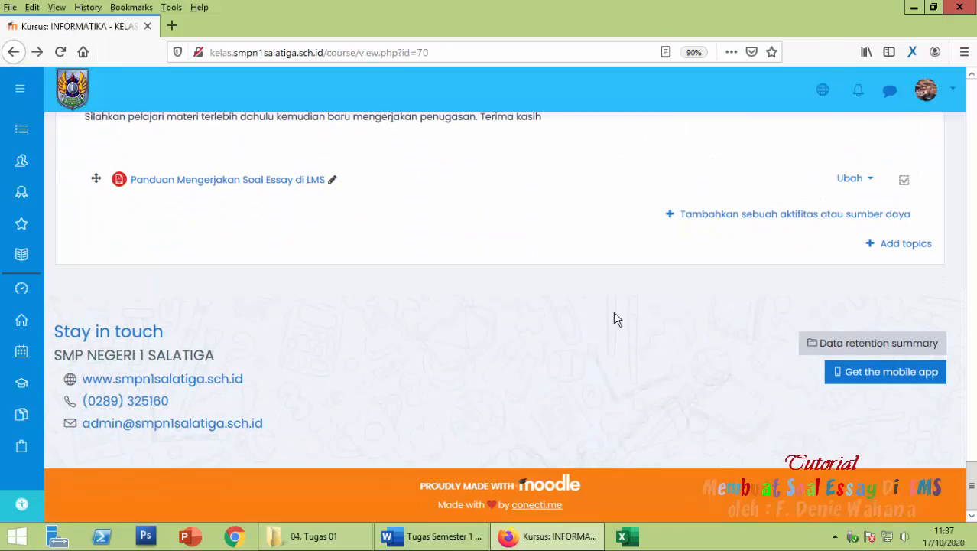
left_click(719, 216)
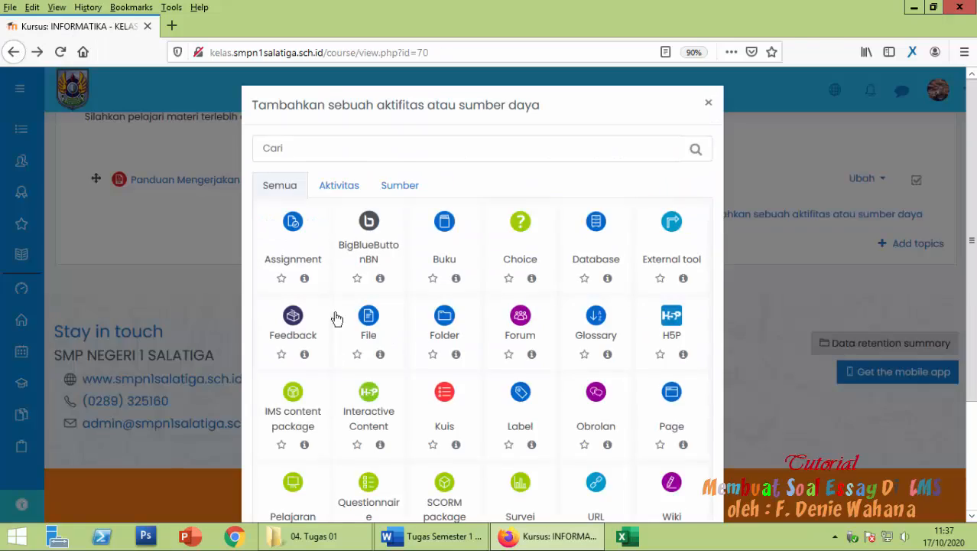
left_click(446, 393)
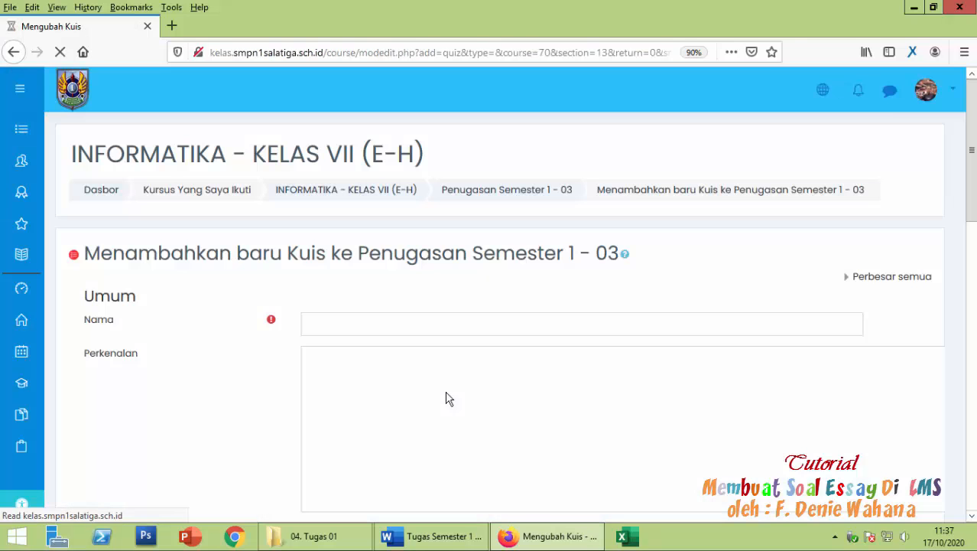
- Name the new quiz "Tugas Semester 1 - 03"
left_click(376, 318)
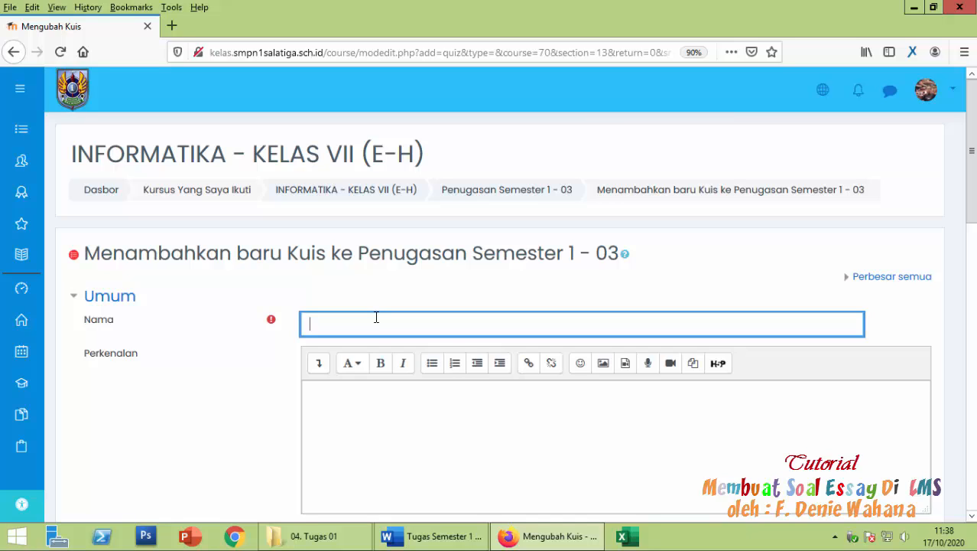
type("Tugas Semse")
key("BackSpace")
key("BackSpace")
key("BackSpace")
type("ster")
scroll(376, 314, "down", 3)
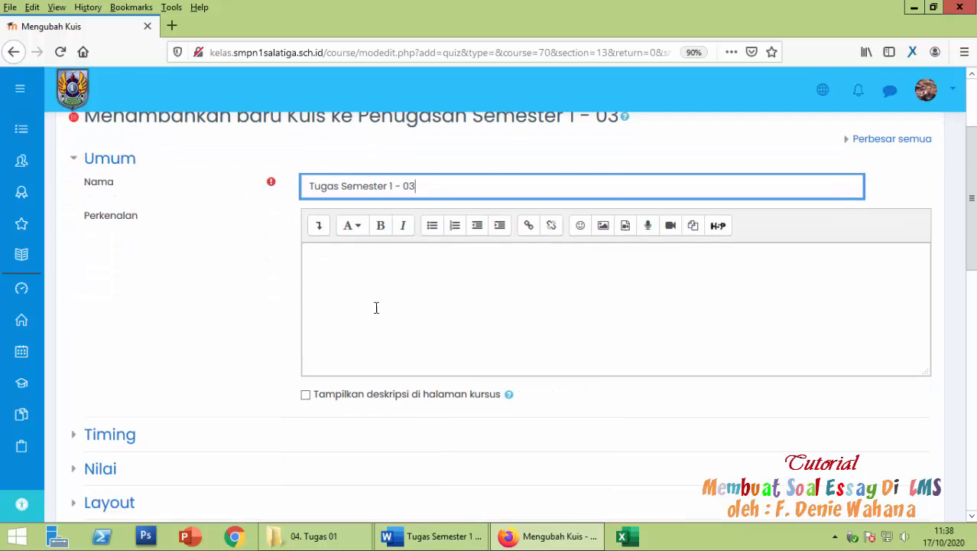
- Expand the Timing section and examine the quiz's start, end and time limit options
left_click(367, 270)
scroll(124, 439, "down", 3)
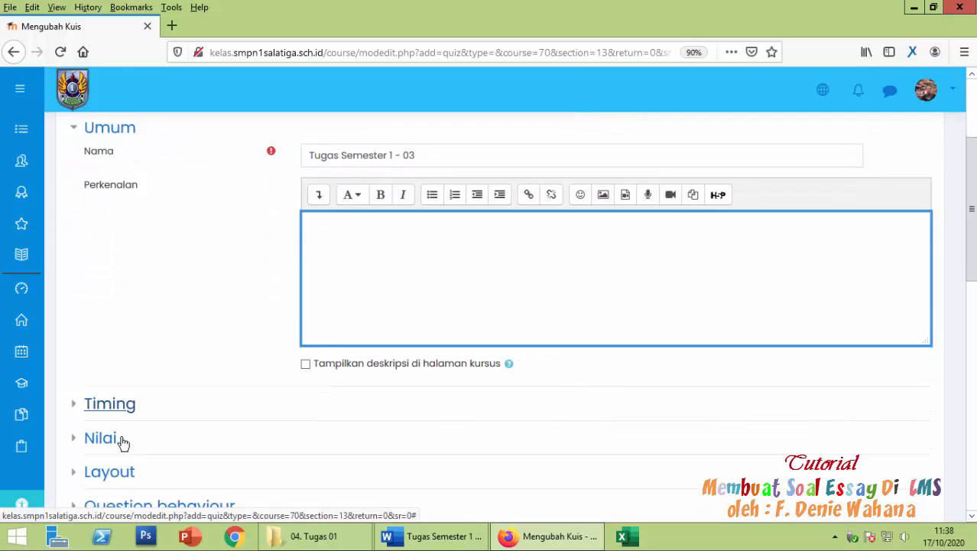
left_click(88, 298)
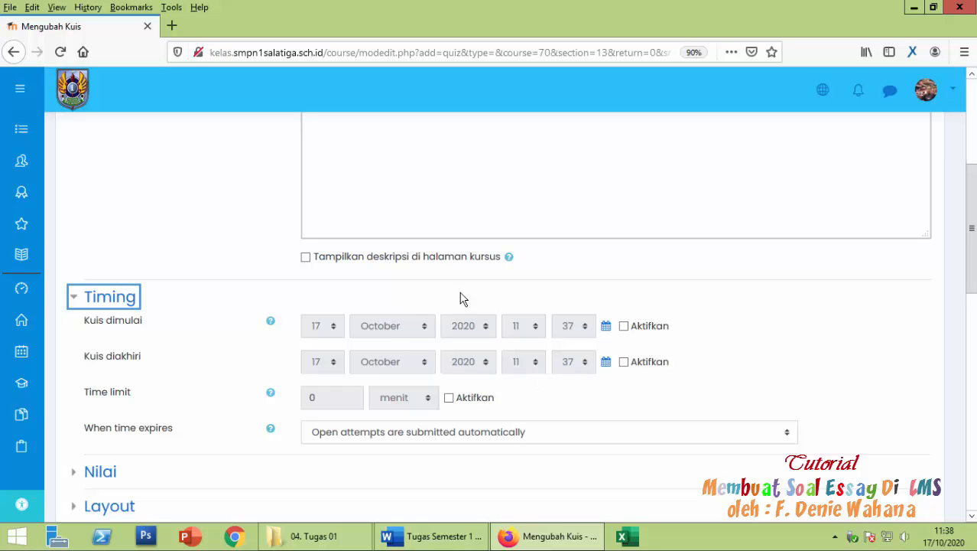
scroll(437, 304, "down", 3)
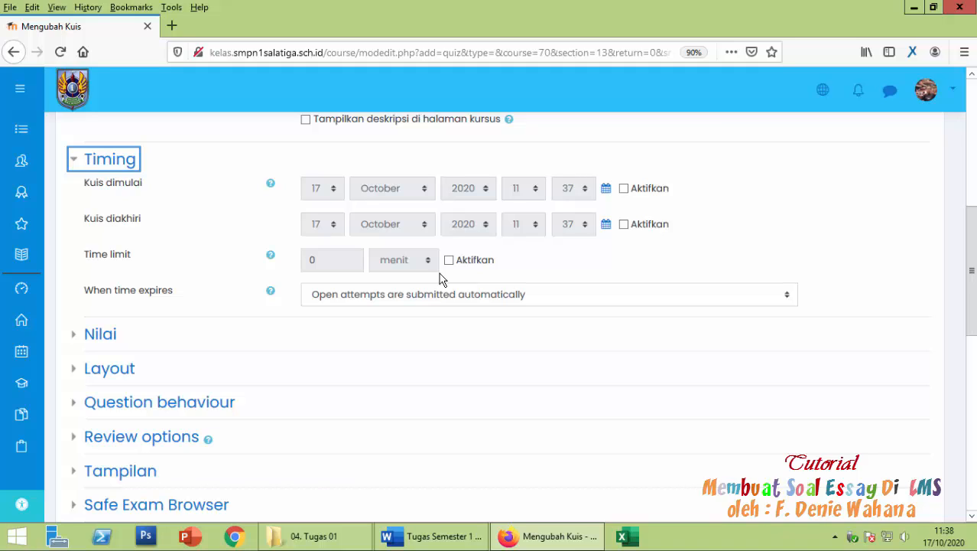
- Set the quiz's passing grade to 80 in the Nilai section
left_click(74, 336)
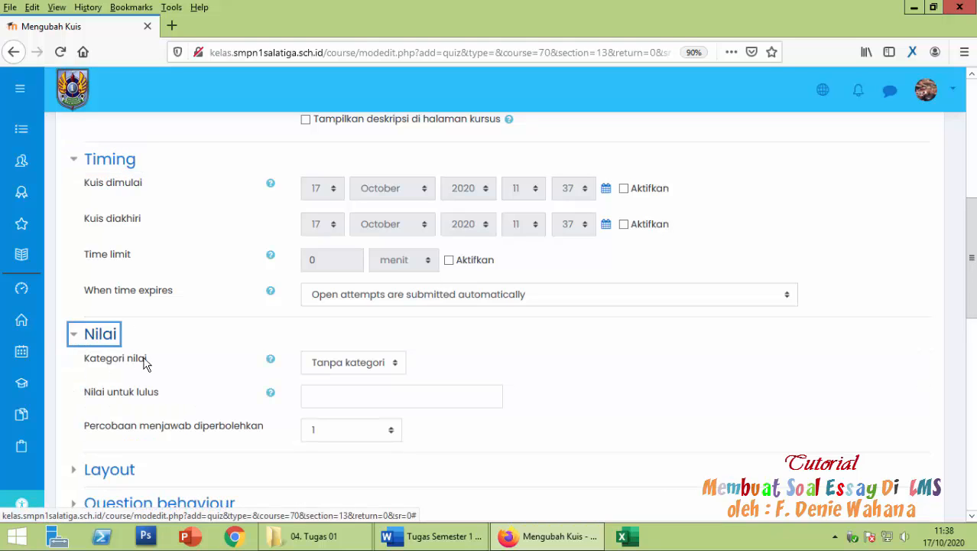
left_click(321, 392)
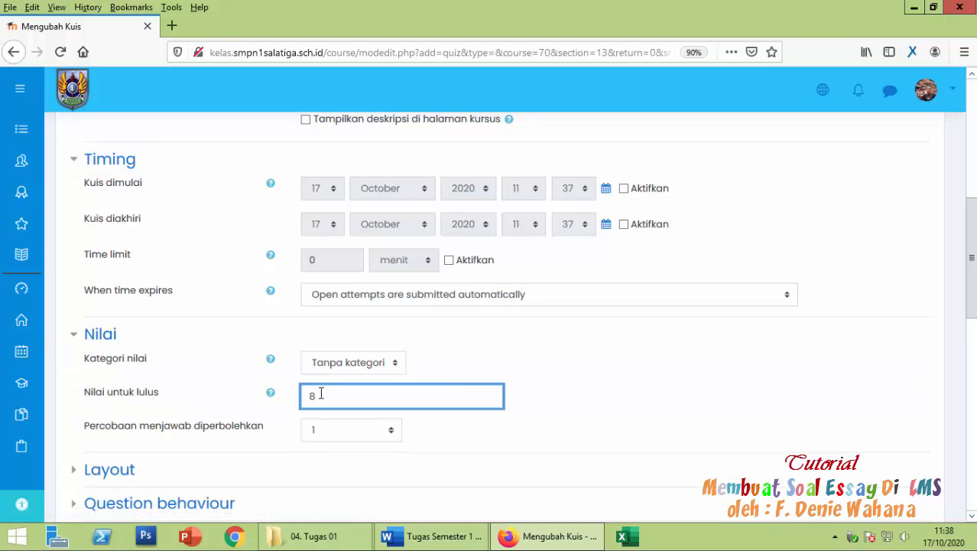
scroll(321, 395, "down", 3)
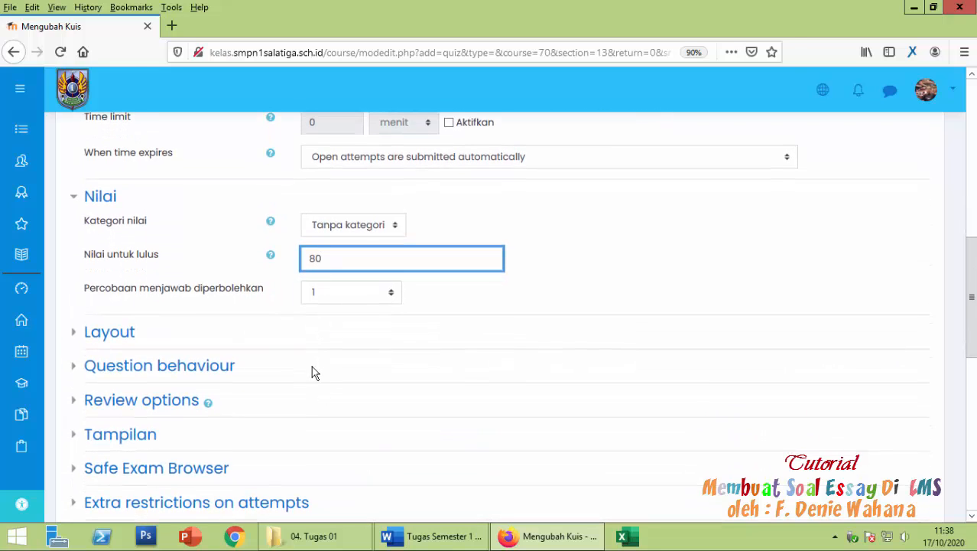
- Enable all review options for Immediately after the attempt, from The attempt through Overall feedback
scroll(311, 372, "down", 2)
left_click(105, 263)
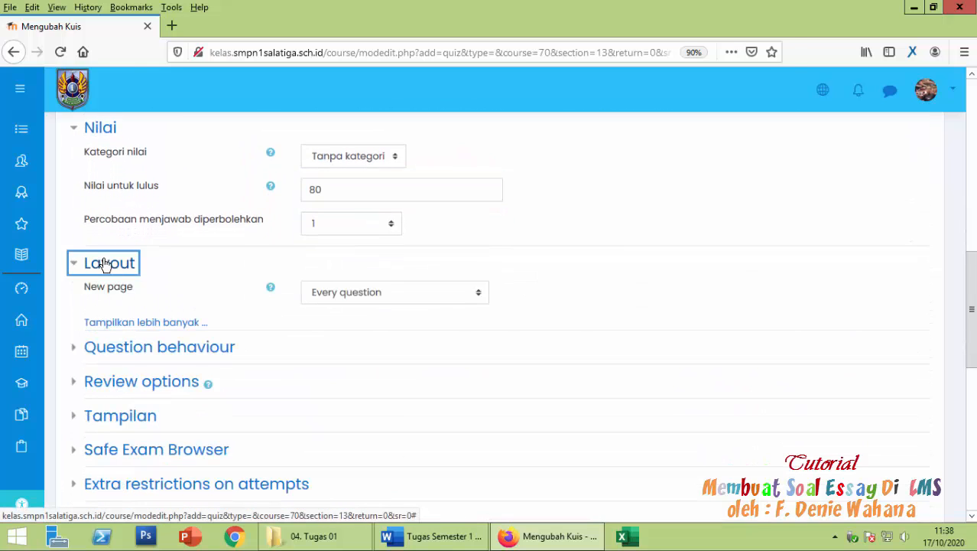
left_click(95, 381)
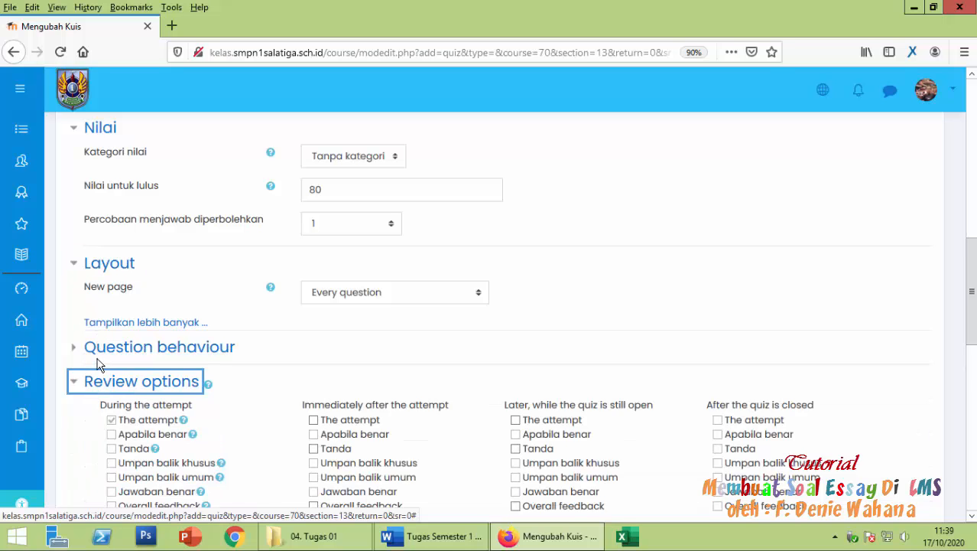
scroll(97, 364, "down", 3)
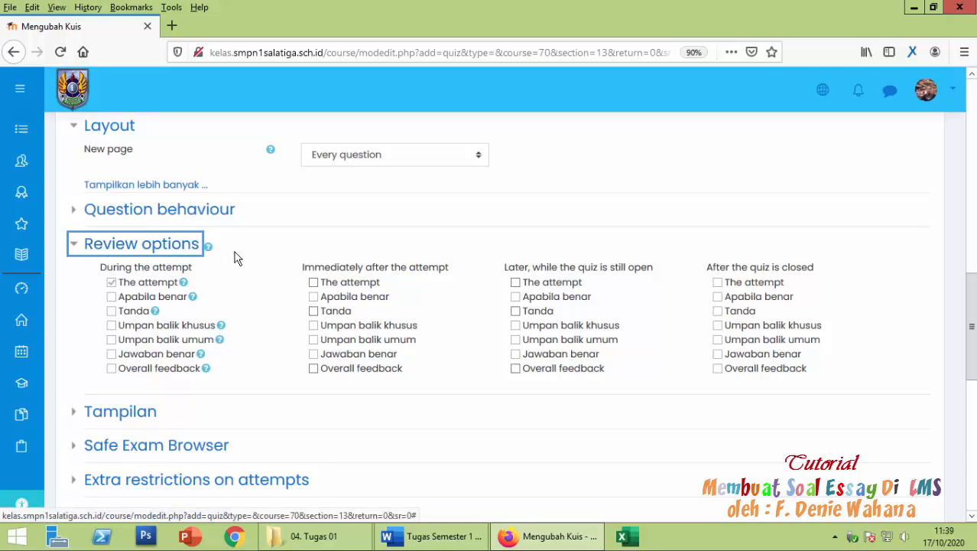
left_click(313, 281)
left_click(314, 296)
left_click(314, 310)
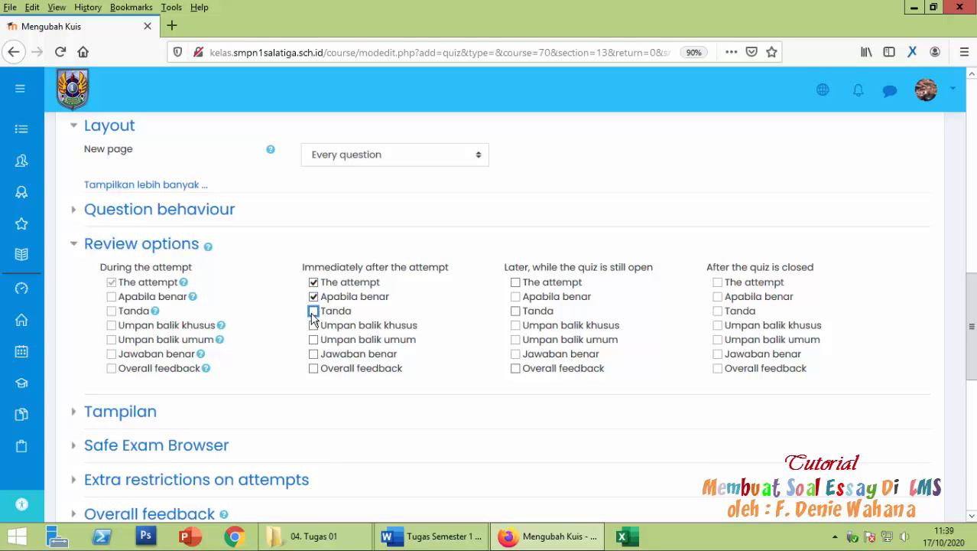
left_click(313, 325)
left_click(314, 339)
left_click(314, 353)
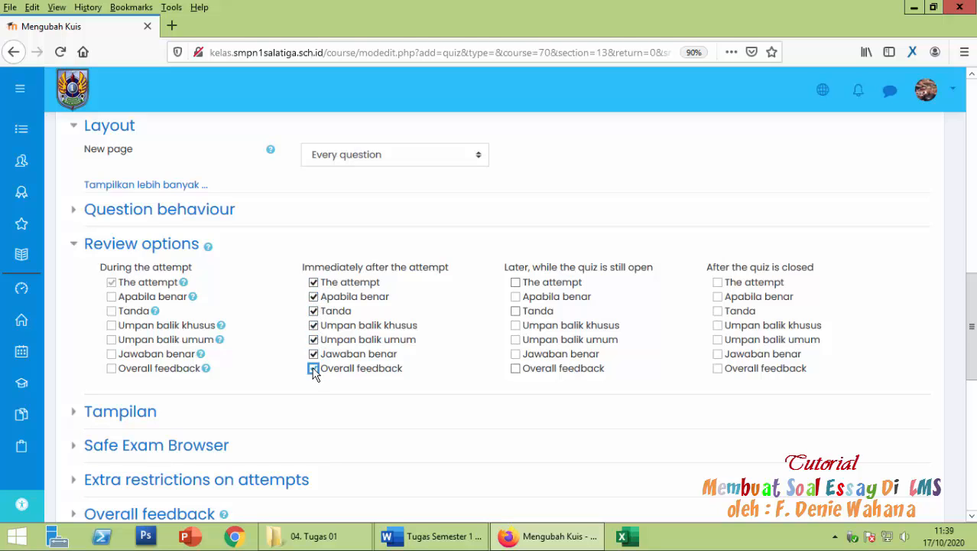
- Set completion tracking to "Show activity as complete when conditions are met" and save the quiz, returning to the course
scroll(313, 373, "down", 2)
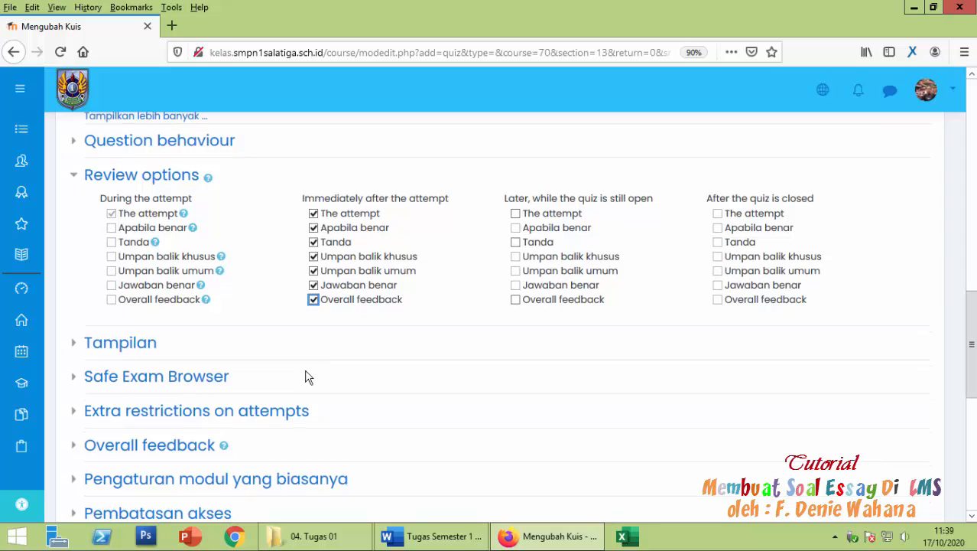
left_click(125, 344)
scroll(114, 329, "down", 5)
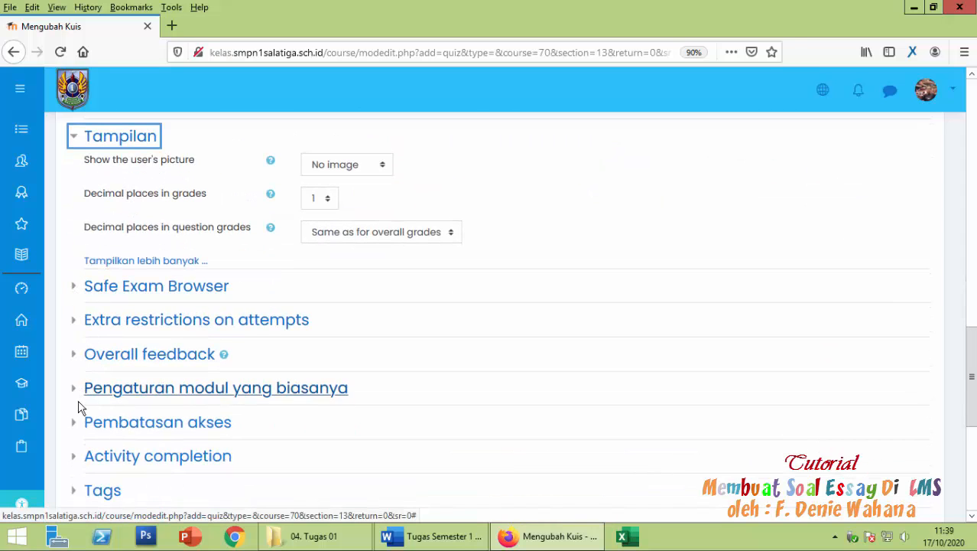
left_click(74, 462)
scroll(70, 459, "down", 5)
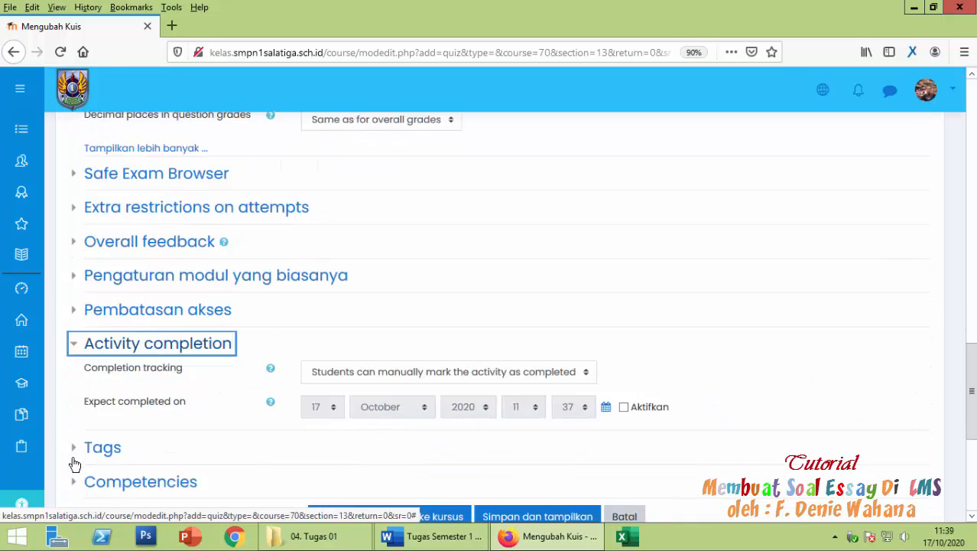
left_click(473, 279)
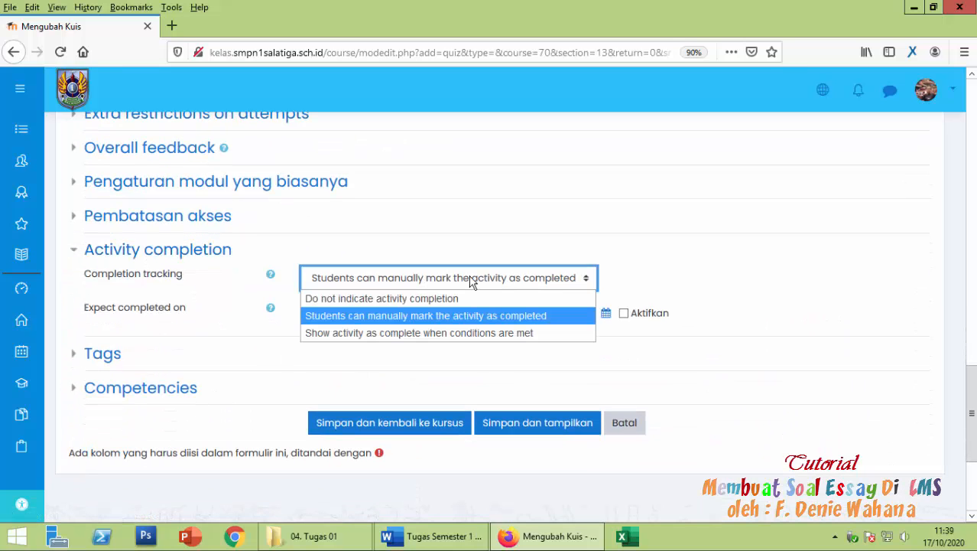
left_click(459, 333)
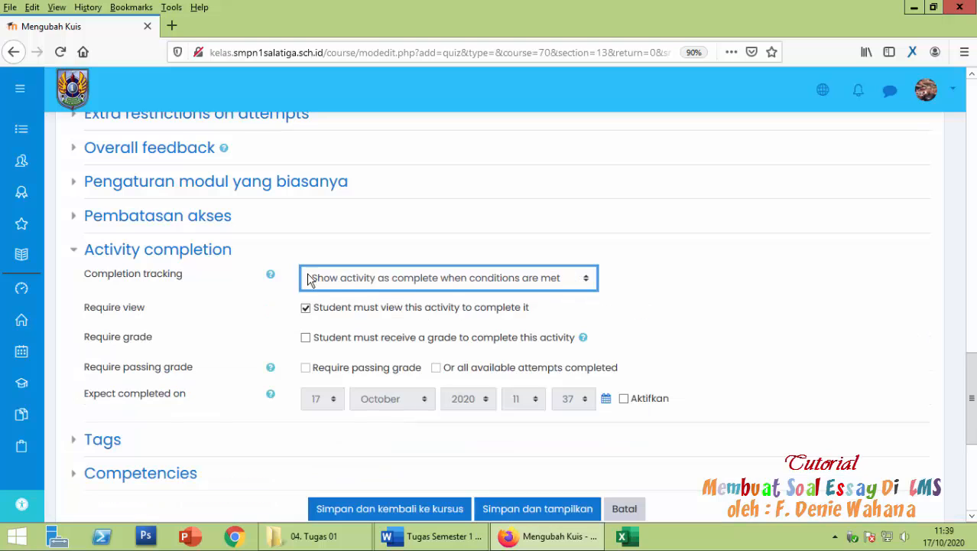
left_click(333, 279)
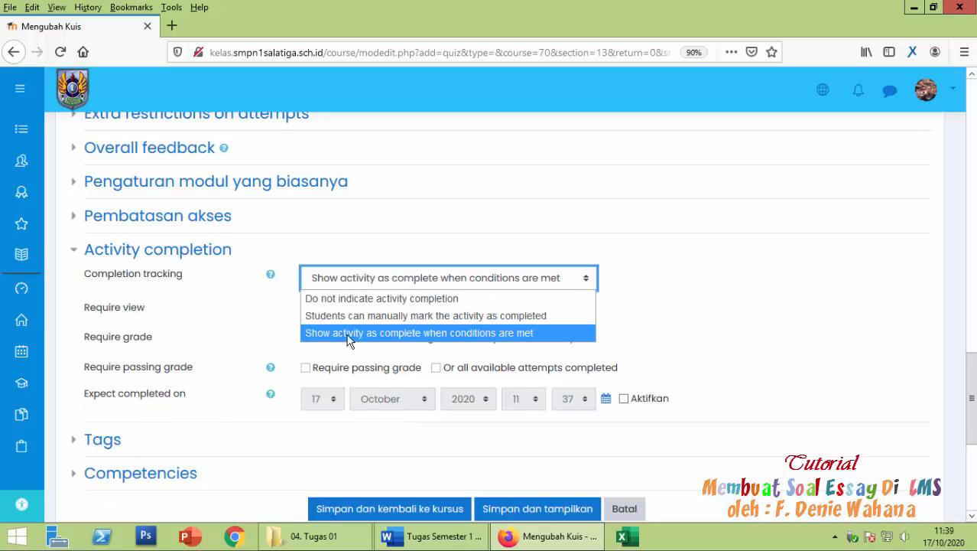
left_click(469, 335)
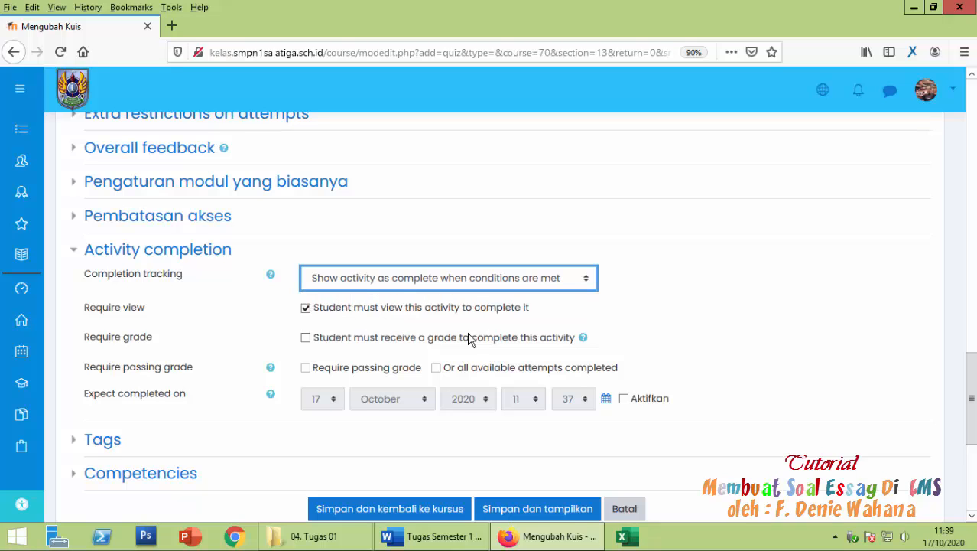
scroll(469, 339, "down", 2)
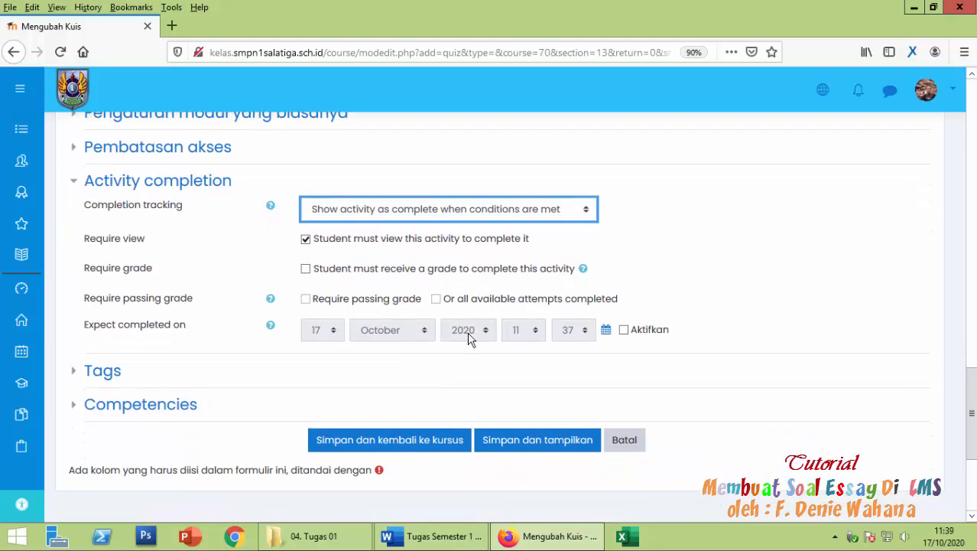
left_click(453, 452)
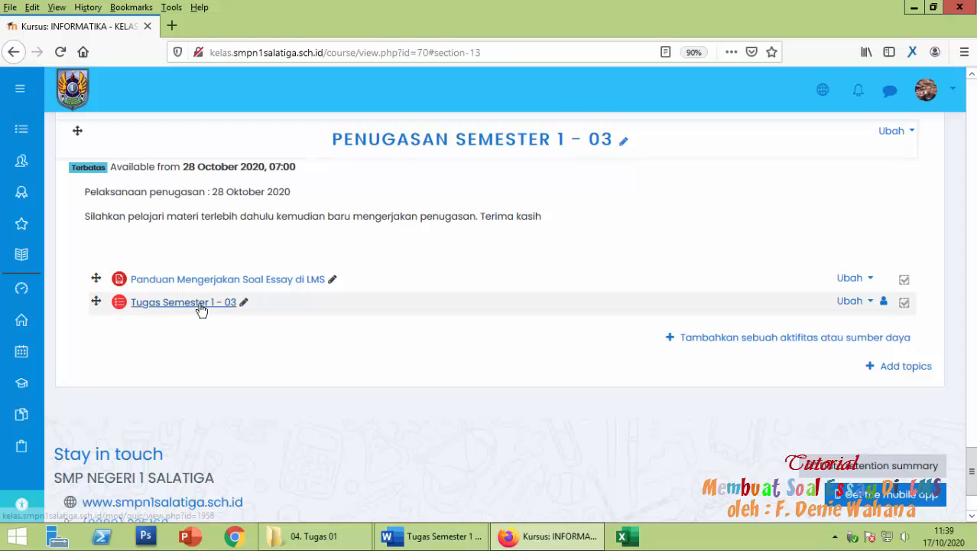
- Open Tugas Semester 1 - 03 for editing and list the question bank category "Informatika Tugas Semester 1 - 03. Perangkat Keras"
left_click(198, 304)
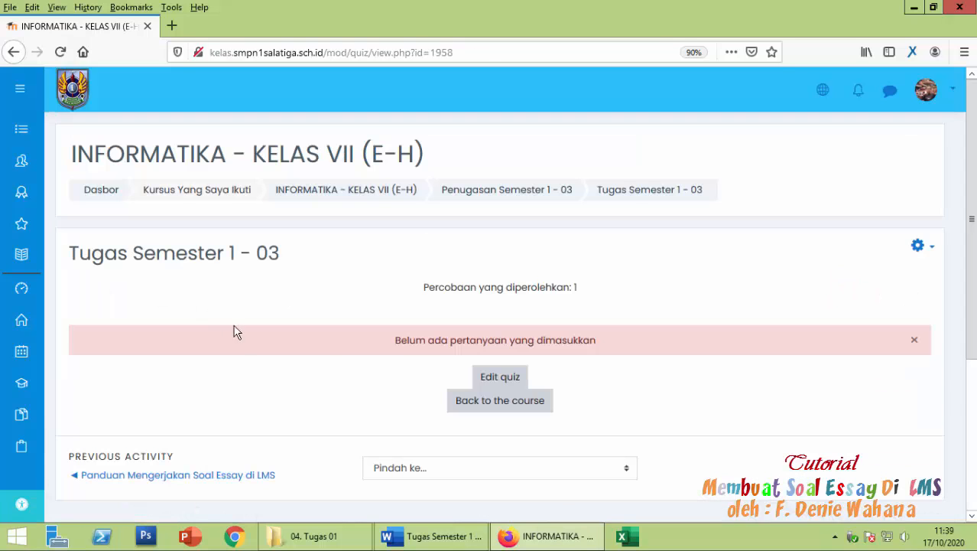
left_click(520, 381)
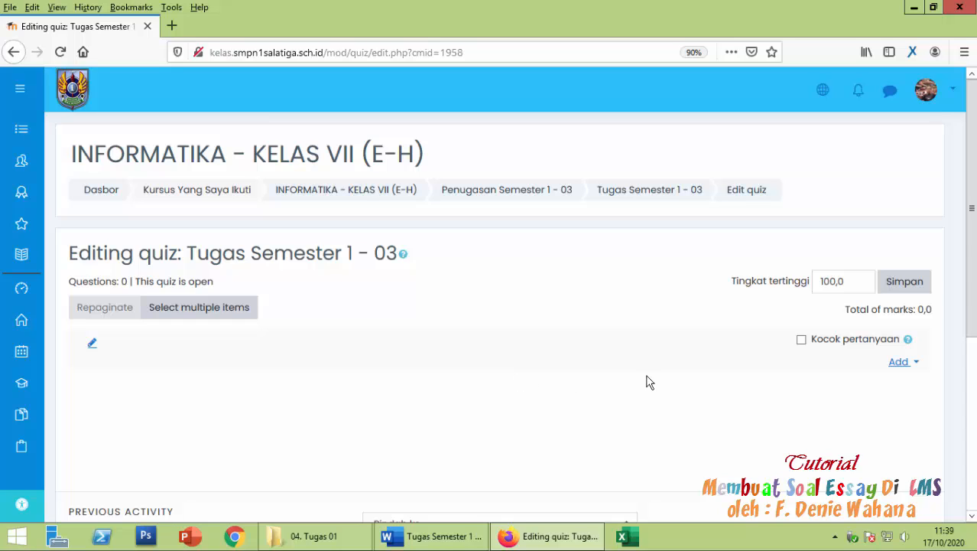
left_click(902, 364)
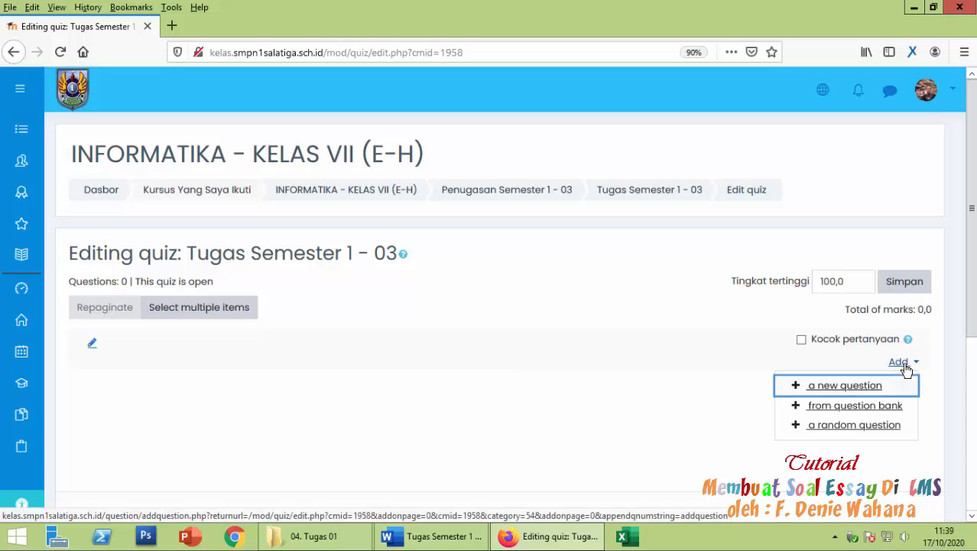
left_click(885, 405)
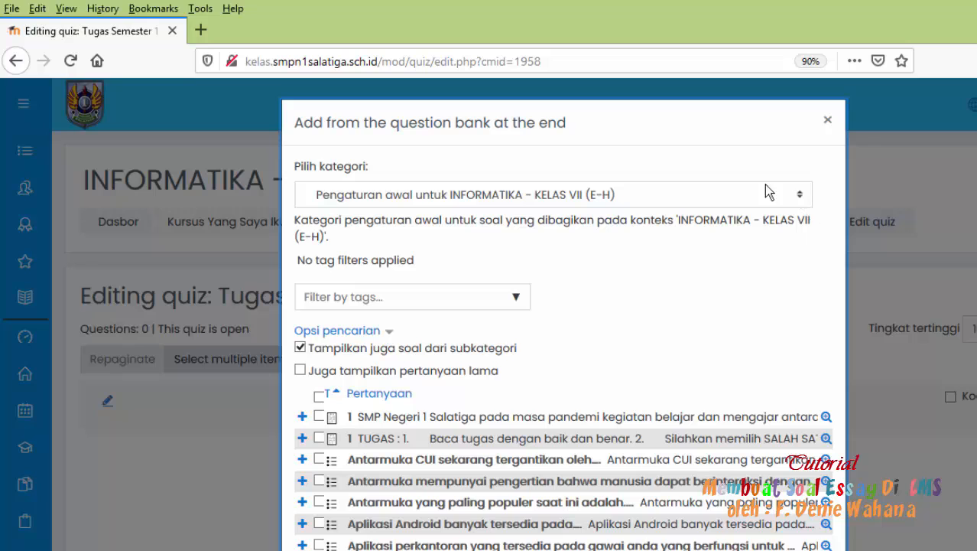
left_click(779, 201)
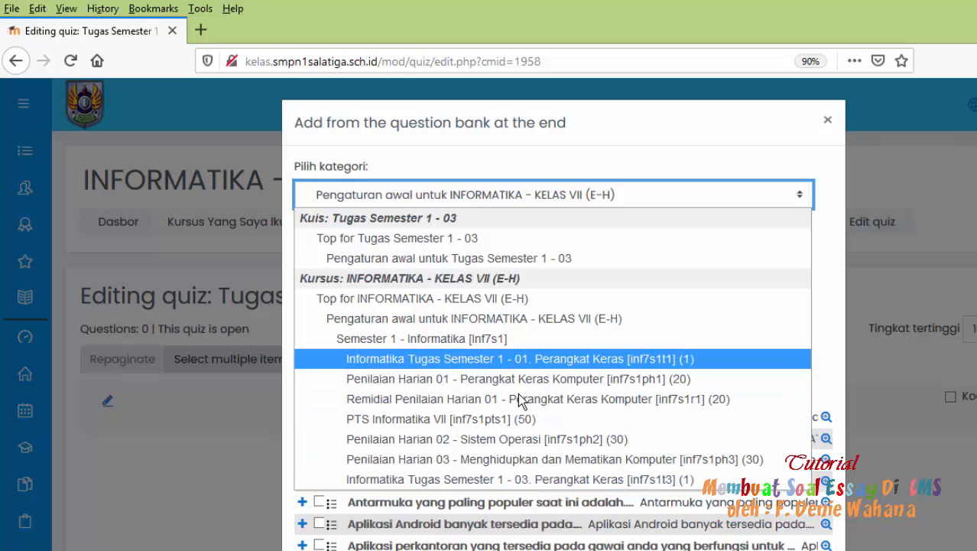
left_click(549, 491)
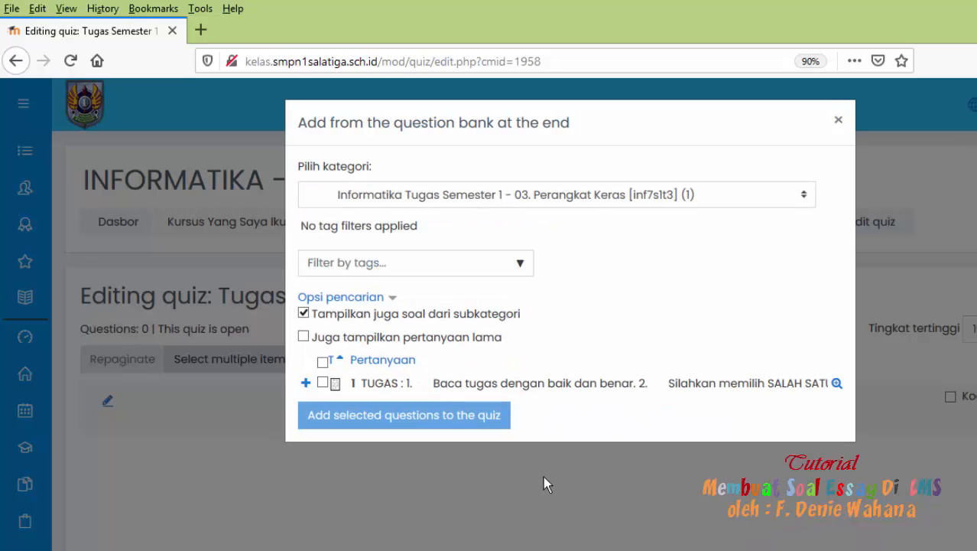
- Select the TUGAS question in the Informatika Tugas Semester 1 - 03 category and add it to the quiz
left_click(323, 383)
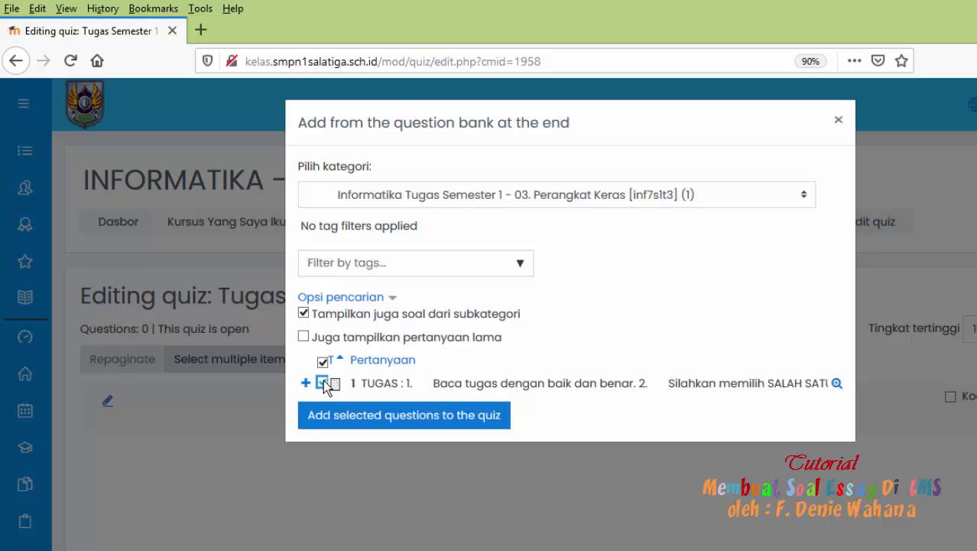
left_click(439, 196)
left_click(438, 196)
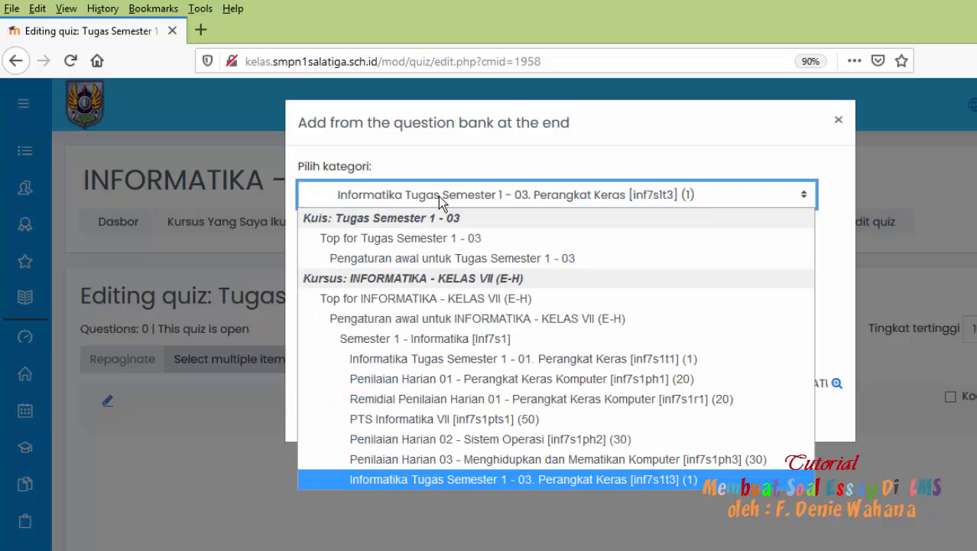
left_click(438, 196)
left_click(438, 196)
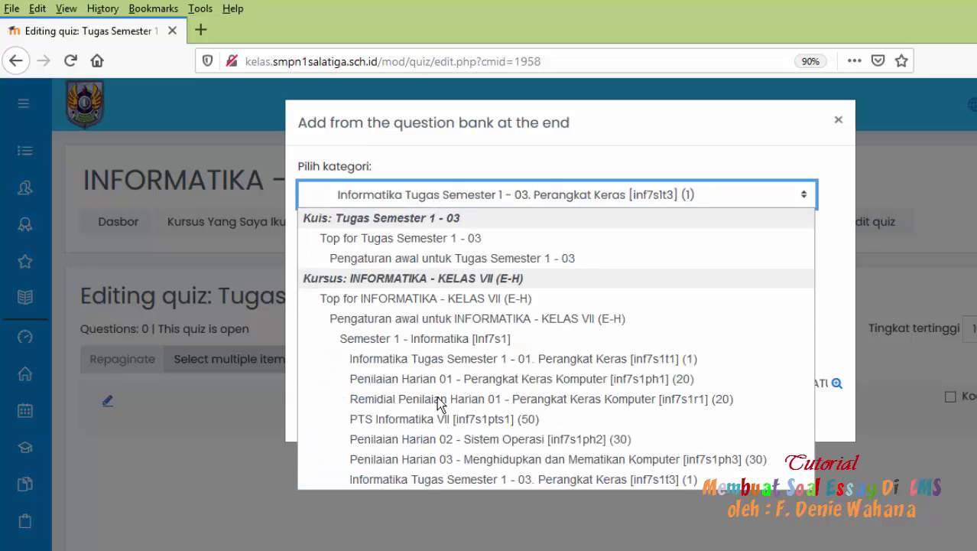
left_click(426, 479)
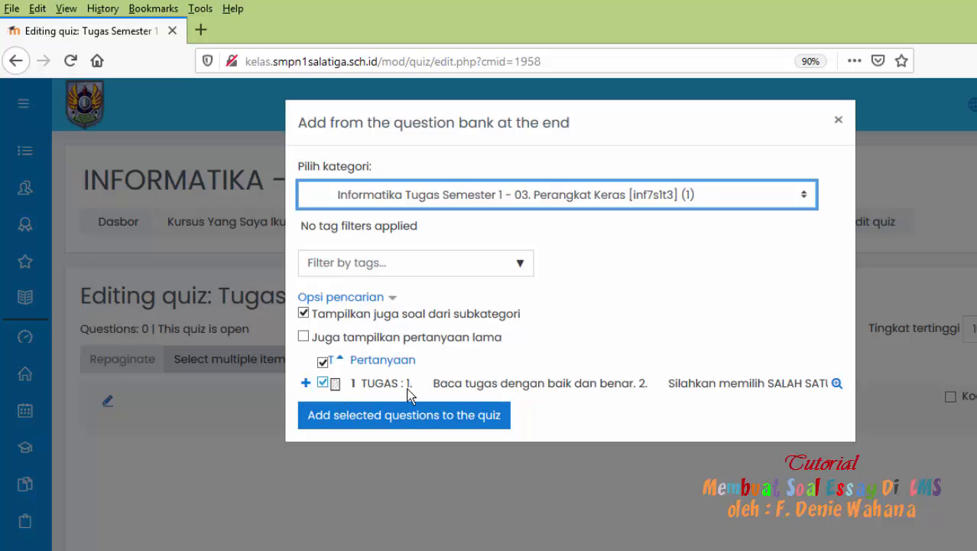
left_click(435, 415)
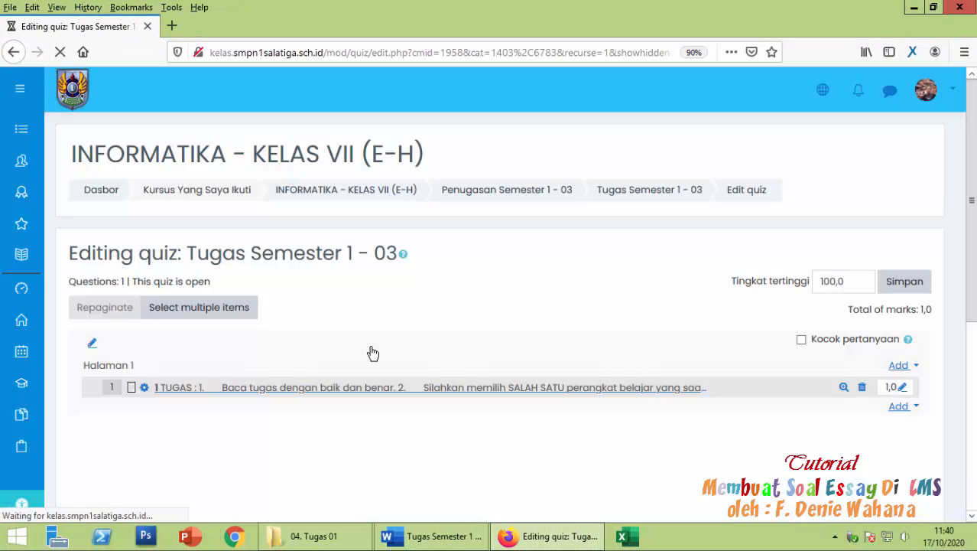
- Save the quiz's maximum grade as 100
scroll(372, 352, "down", 1)
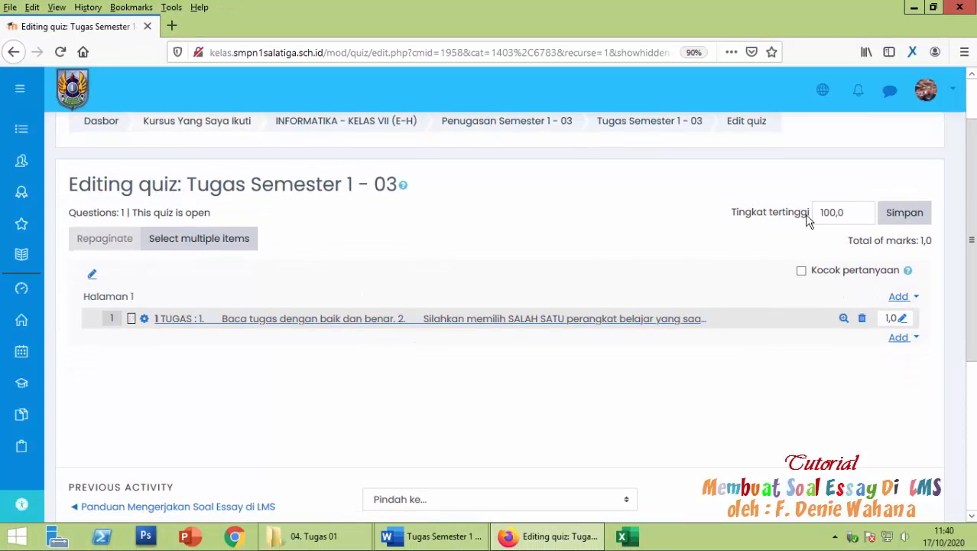
left_click(845, 213)
left_click_drag(846, 214, 816, 214)
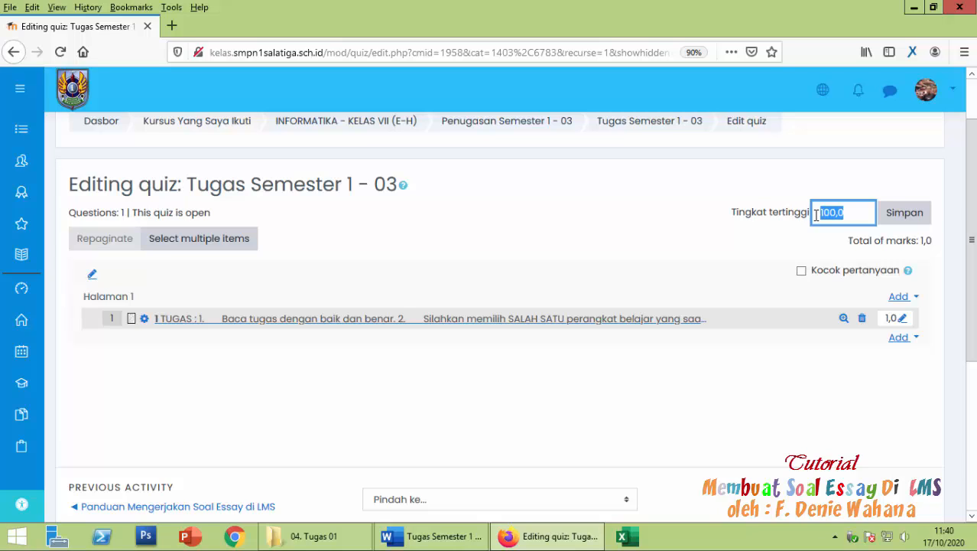
left_click(894, 218)
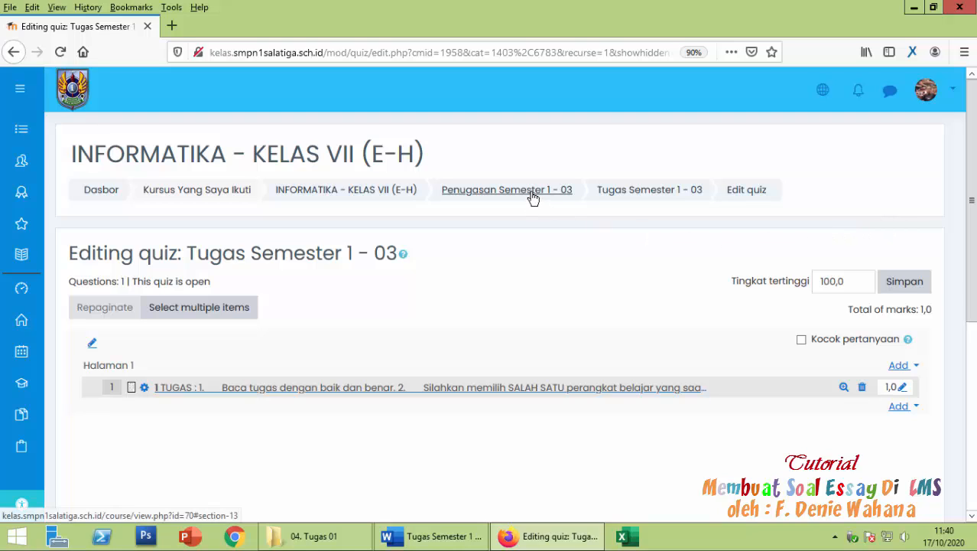
- Return to the course page, open the settings of Tugas Semester 1 - 03 and rename the quiz "Tugas Semester 1 - 03. Perangkat keras"
left_click(382, 190)
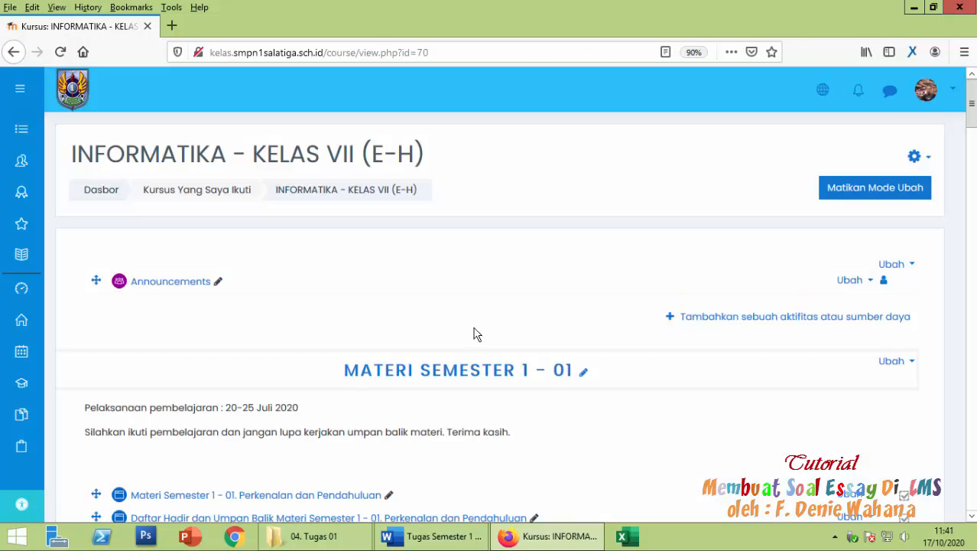
key("End")
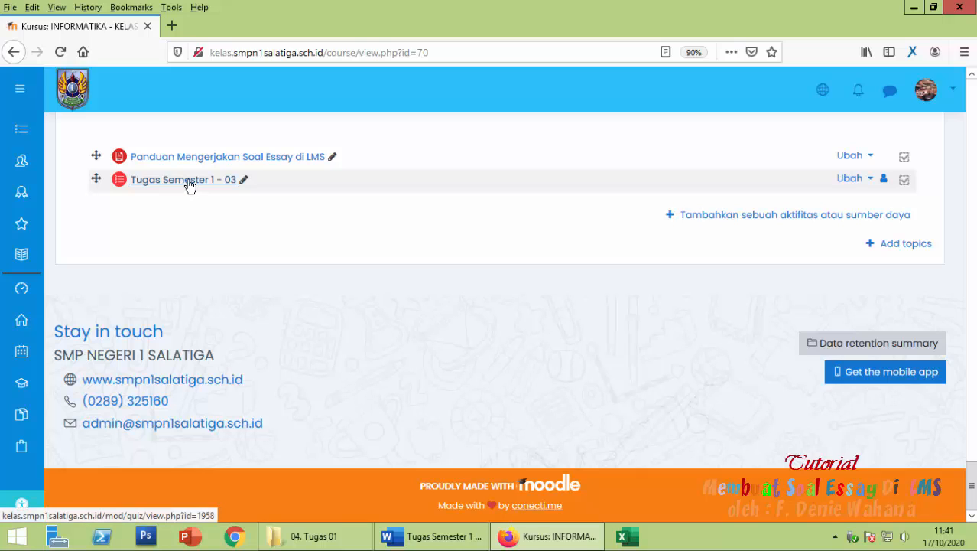
left_click(868, 181)
left_click(809, 152)
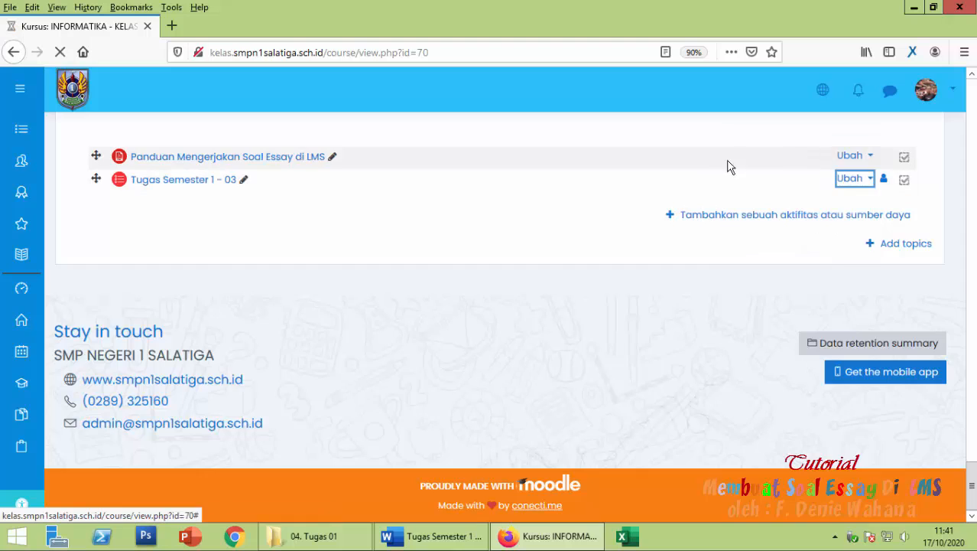
left_click(463, 324)
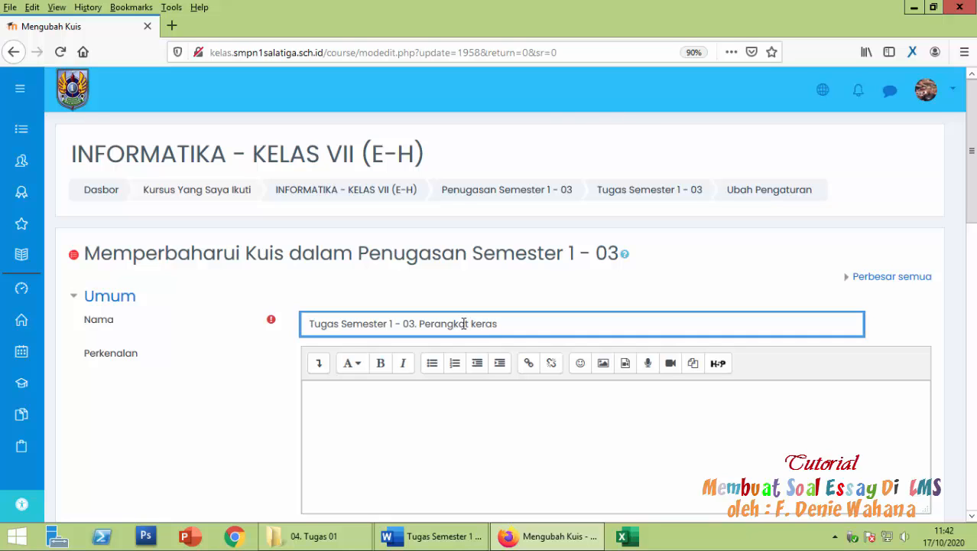
- Capitalize the quiz name's last word to read "Tugas Semester 1 - 03. Perangkat Keras", check the timing settings, and save and display the quiz
key("BackSpace")
type("K")
scroll(452, 314, "down", 6)
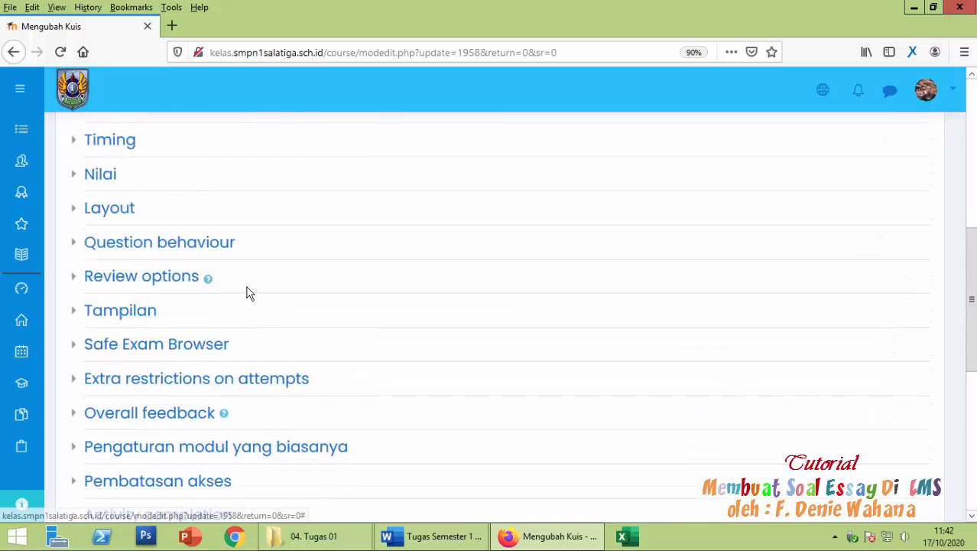
scroll(246, 293, "up", 2)
left_click(84, 228)
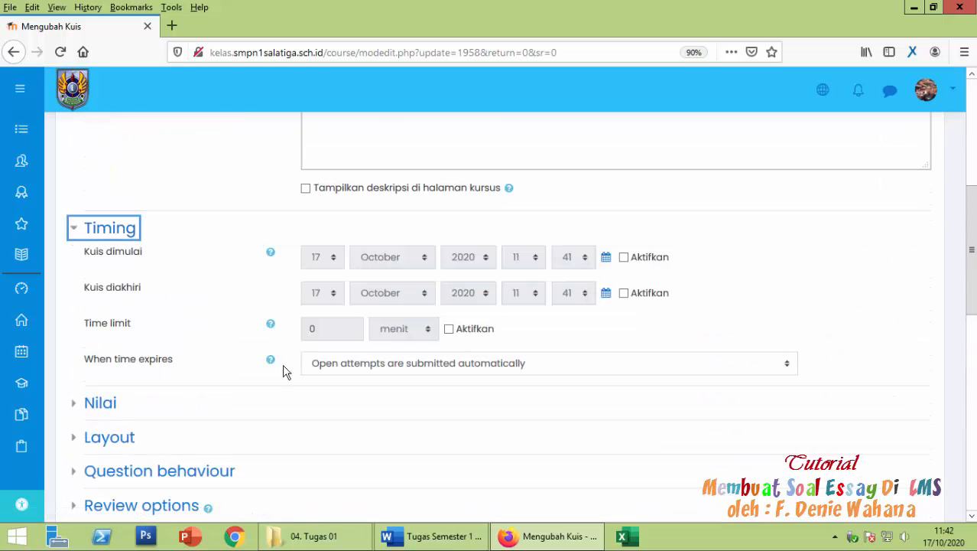
scroll(536, 413, "down", 10)
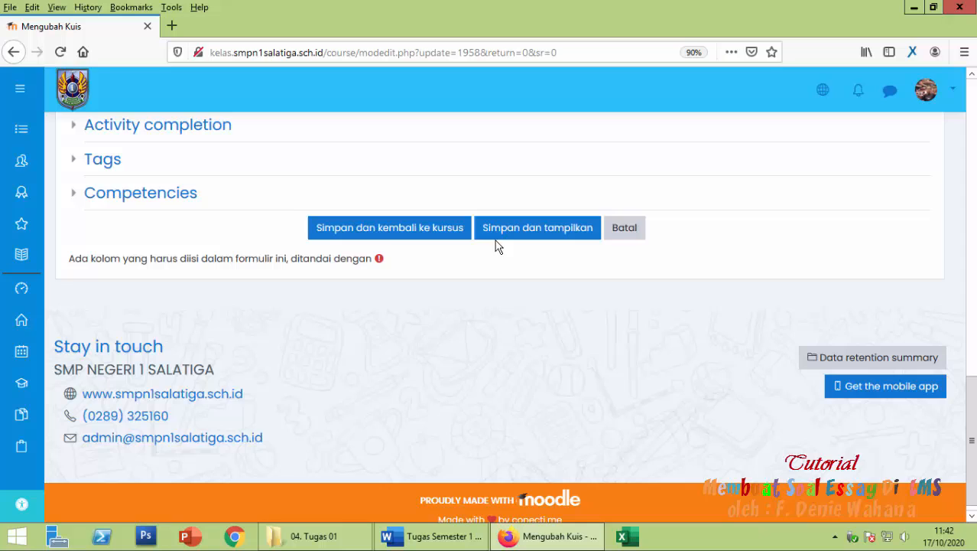
left_click(499, 236)
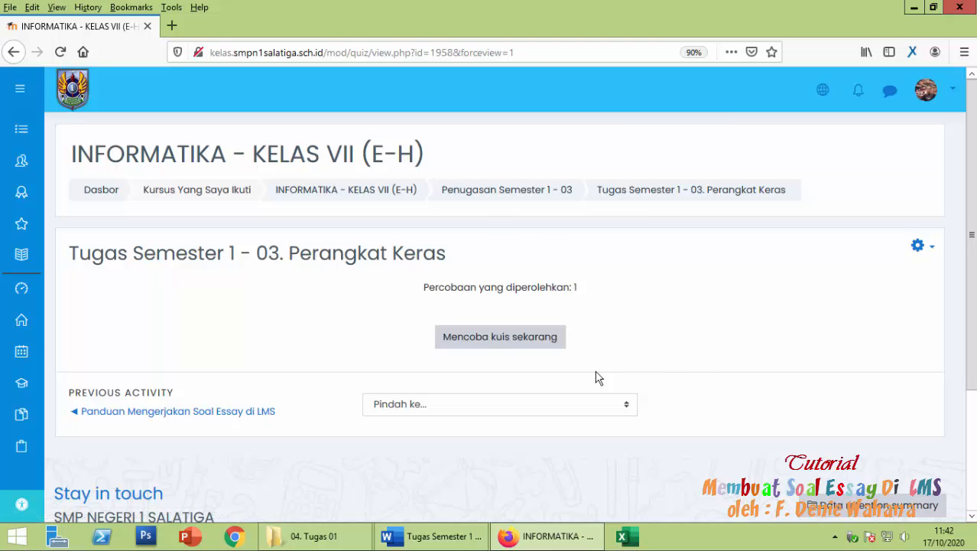
- Preview the quiz attempt and examine the essay question's instructions, its six sub-questions and the answer area
left_click(564, 345)
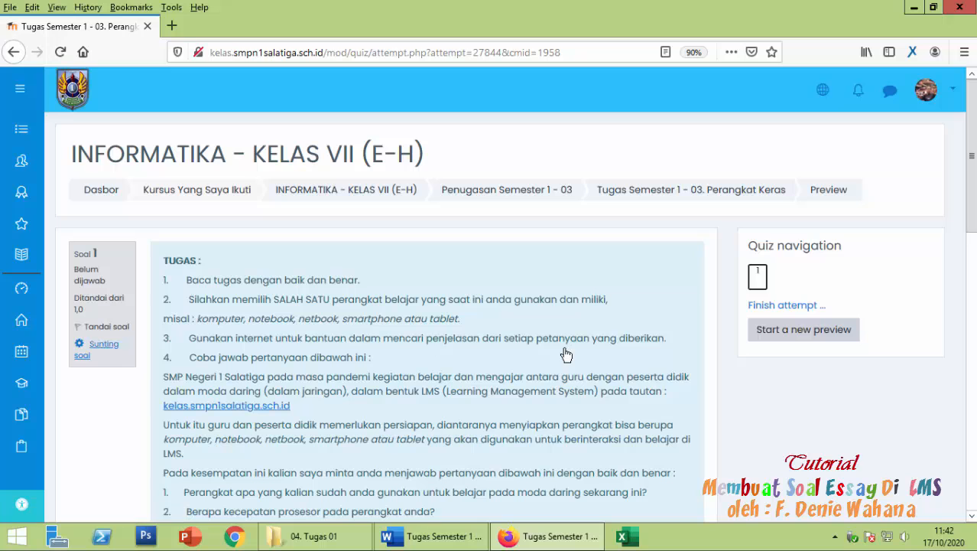
scroll(563, 355, "down", 5)
scroll(564, 355, "up", 3)
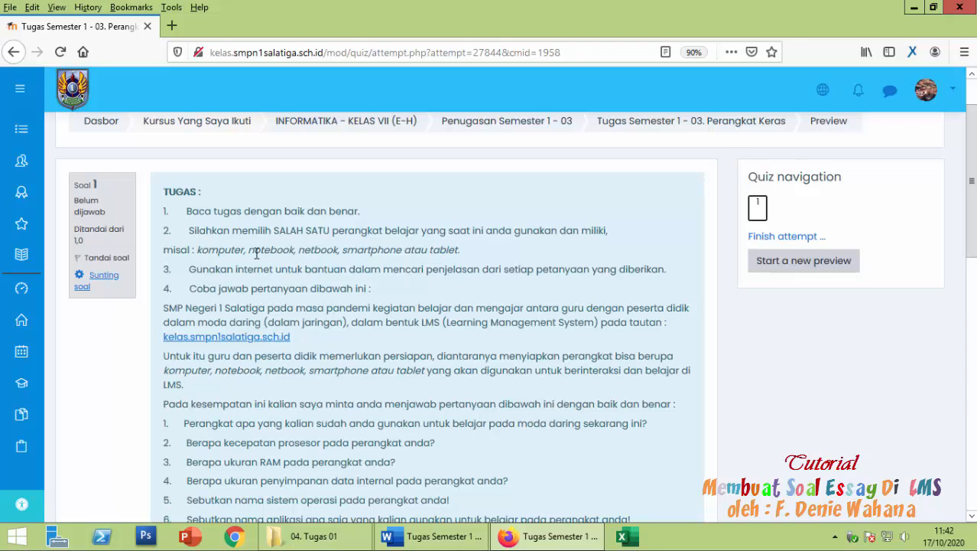
scroll(260, 306, "down", 5)
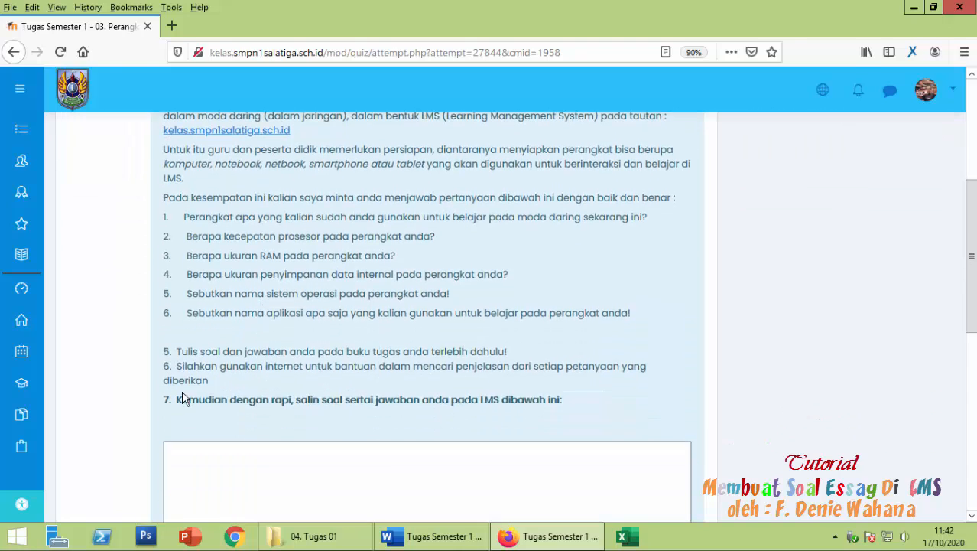
scroll(195, 391, "down", 6)
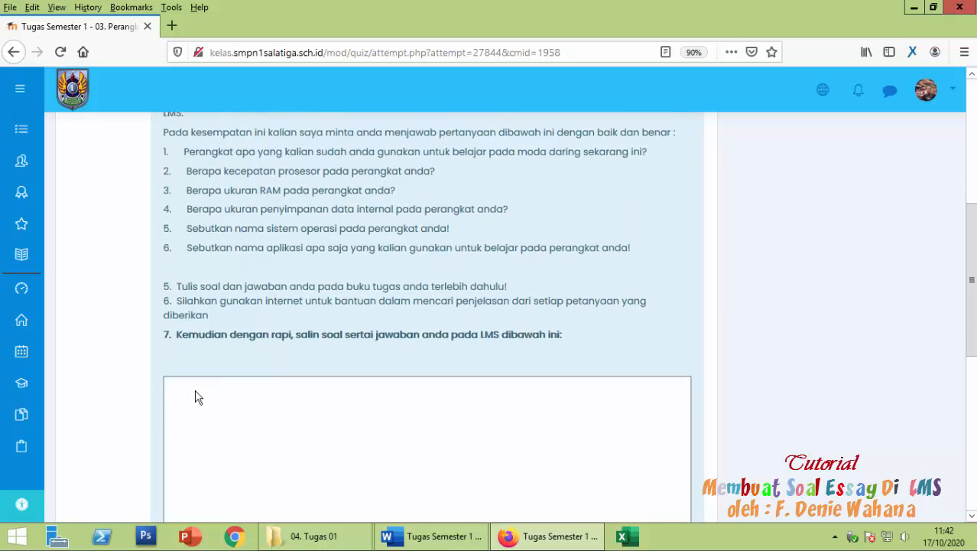
scroll(364, 374, "up", 12)
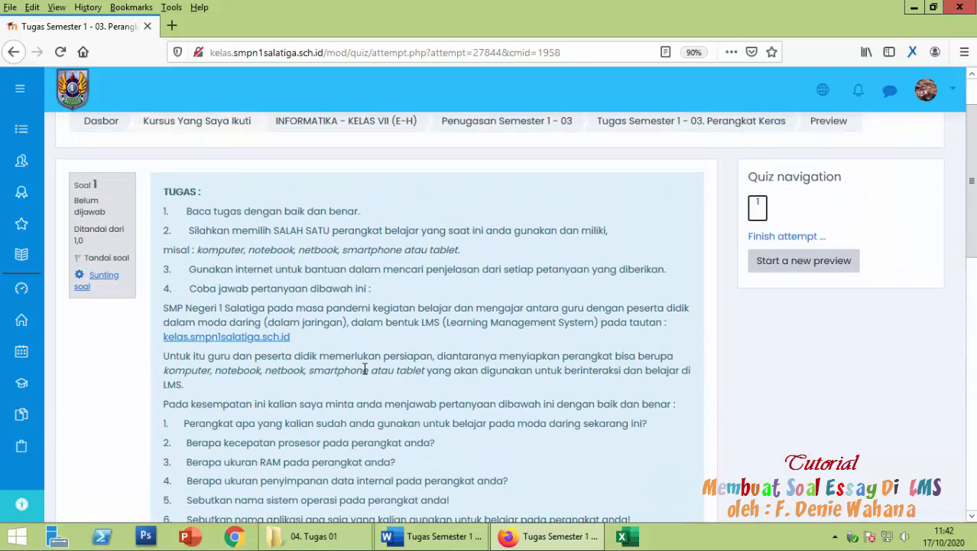
- Return to the course page and open the settings of Tugas Semester 1 - 03. Perangkat Keras at its empty Perkenalan description
left_click(12, 53)
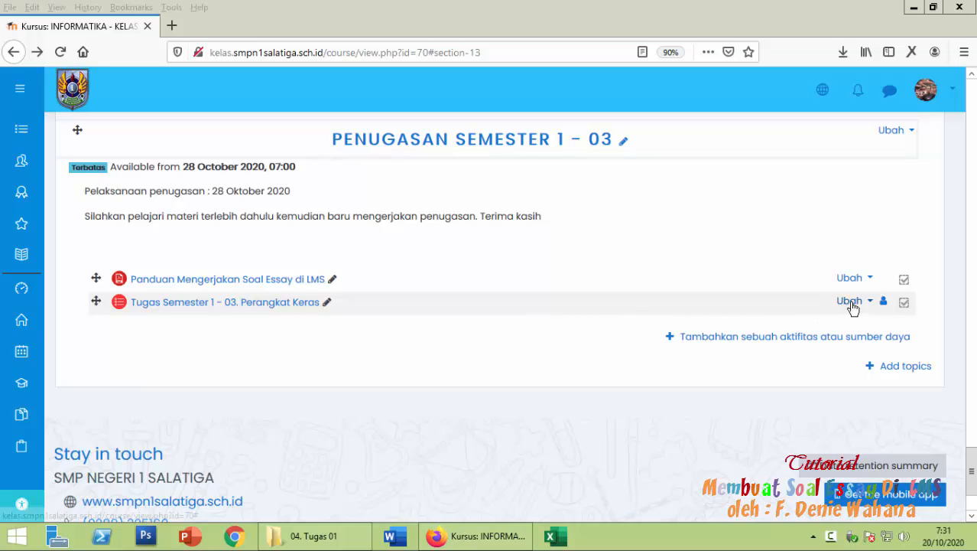
left_click(233, 303)
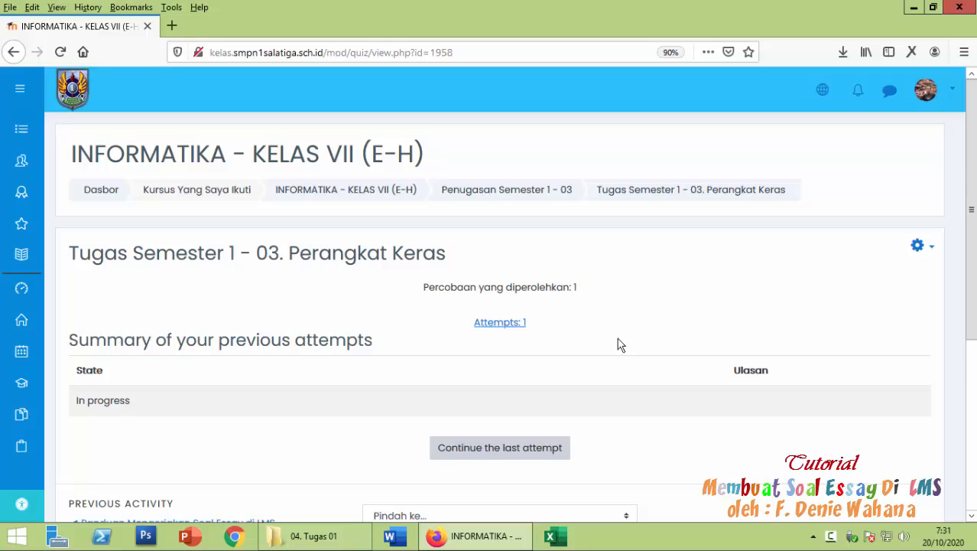
left_click(931, 247)
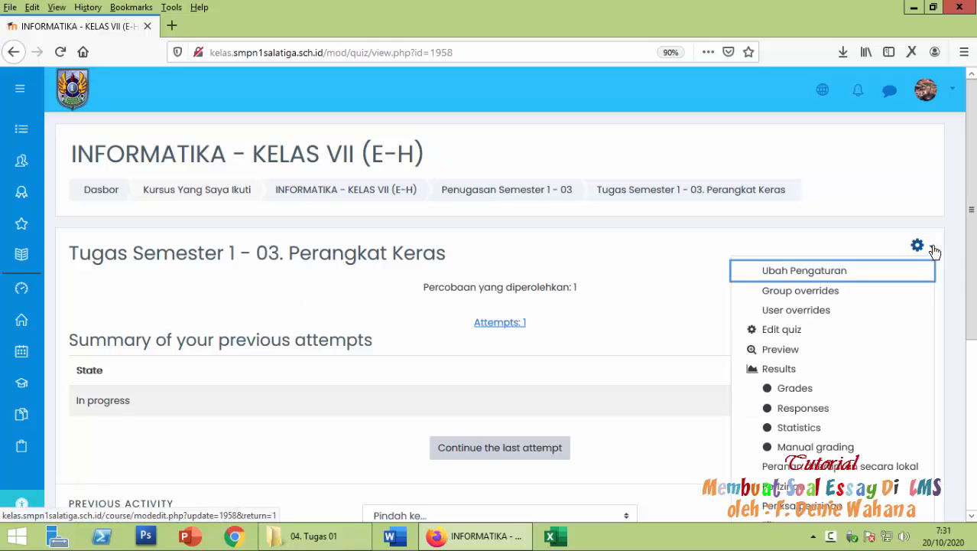
left_click(828, 275)
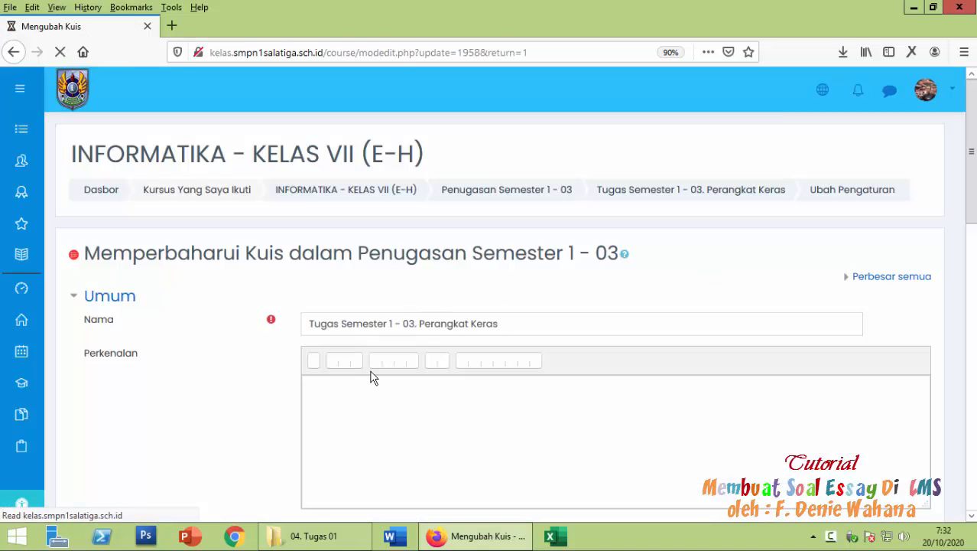
scroll(373, 381, "down", 3)
scroll(371, 381, "up", 2)
left_click(355, 338)
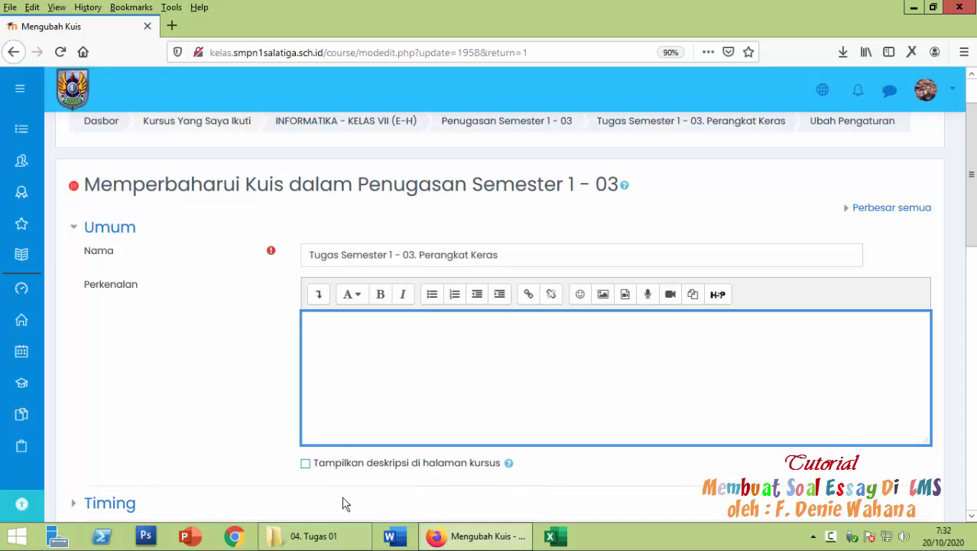
- Open Tugas Semester 1 - 01.docx in Word and copy the text from the "Selamat berjumpa" greeting through the MATERI POKOK list
left_click(334, 534)
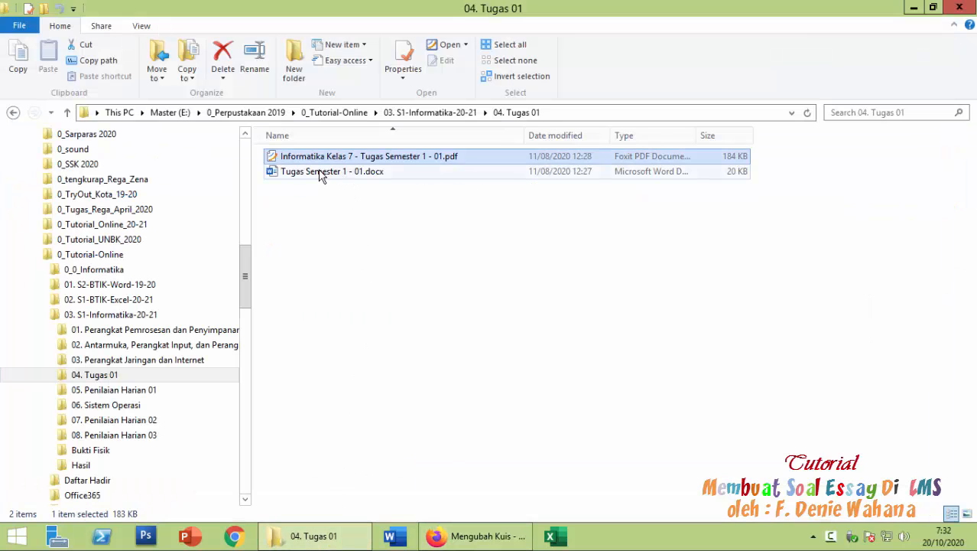
left_click(374, 173)
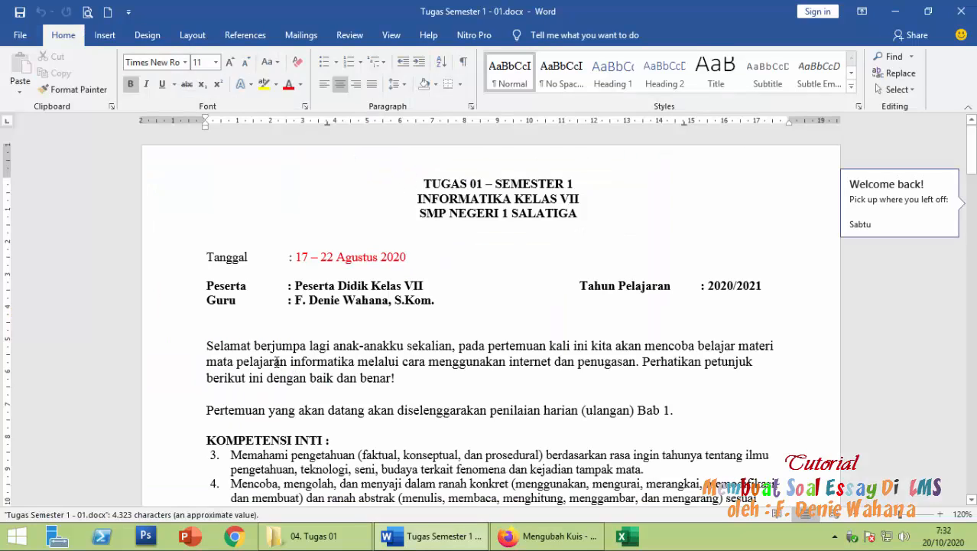
left_click(270, 346)
scroll(268, 336, "down", 2)
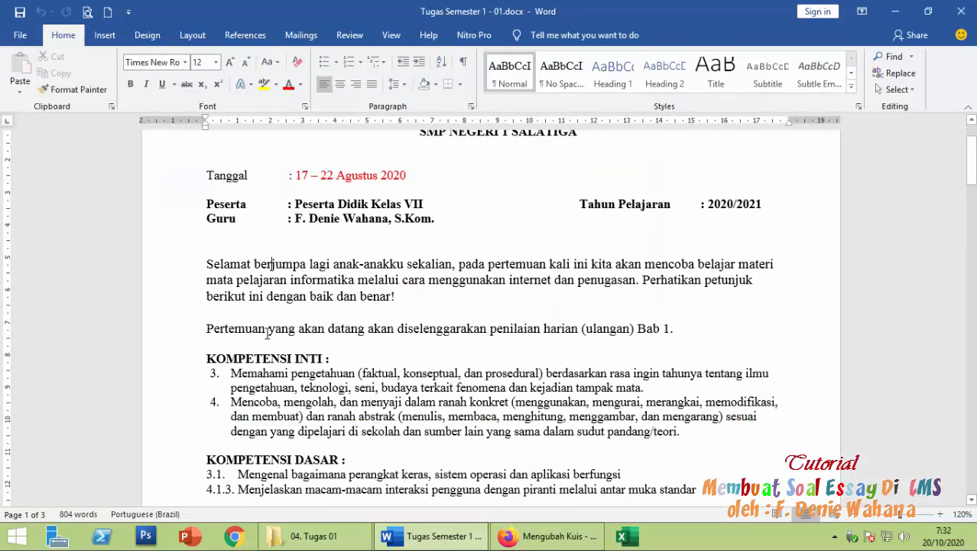
scroll(268, 329, "down", 1)
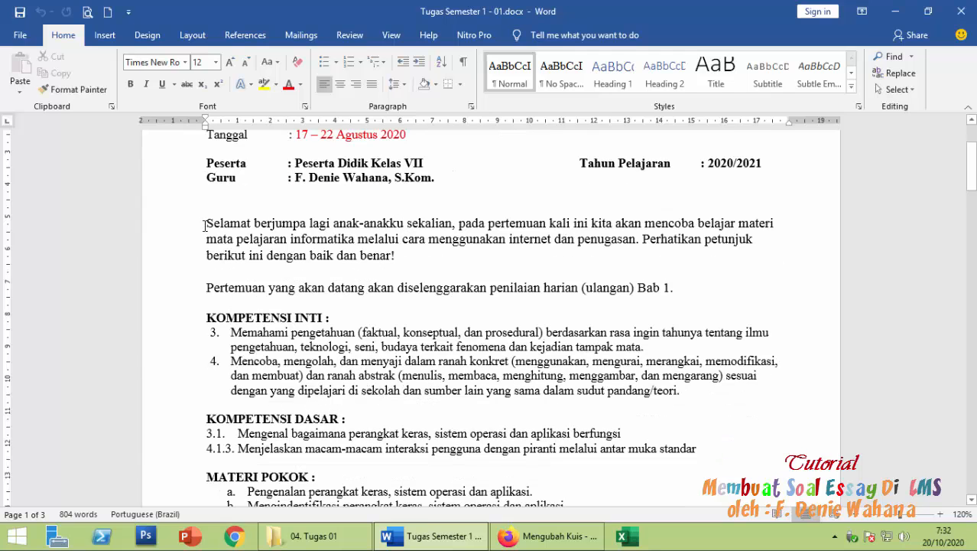
left_click_drag(207, 224, 554, 270)
scroll(327, 224, "up", 5)
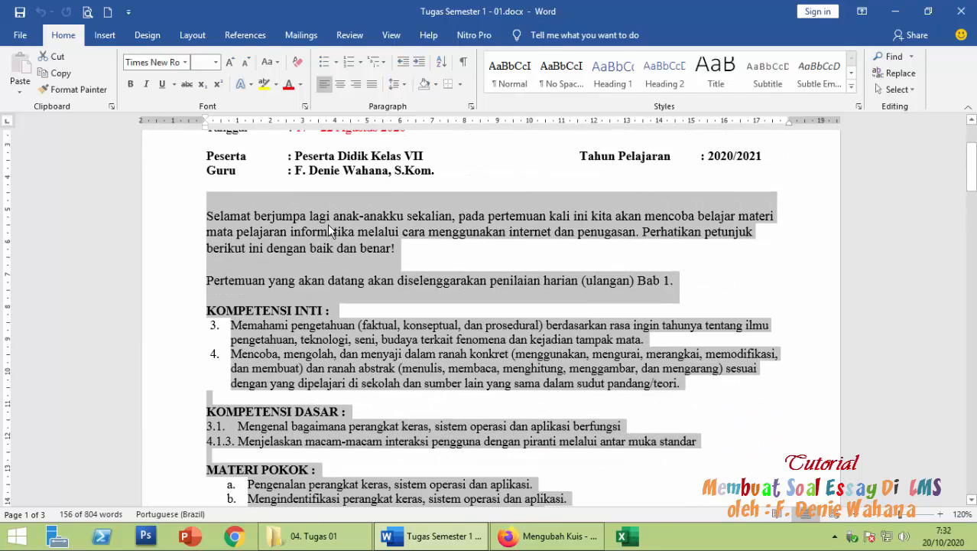
right_click(328, 224)
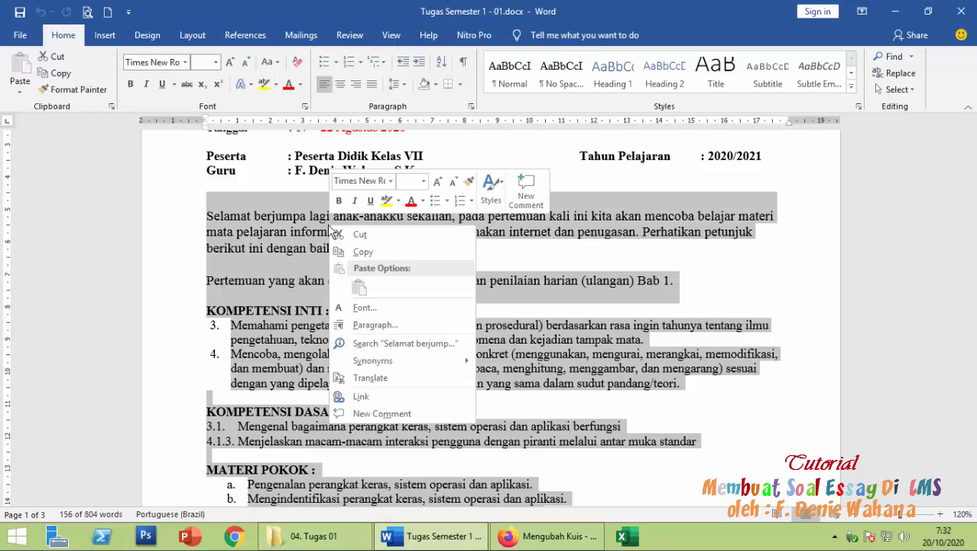
left_click(358, 252)
- Switch back to Firefox, paste the copied introduction into the quiz's Perkenalan description, and save and display the quiz
left_click(518, 540)
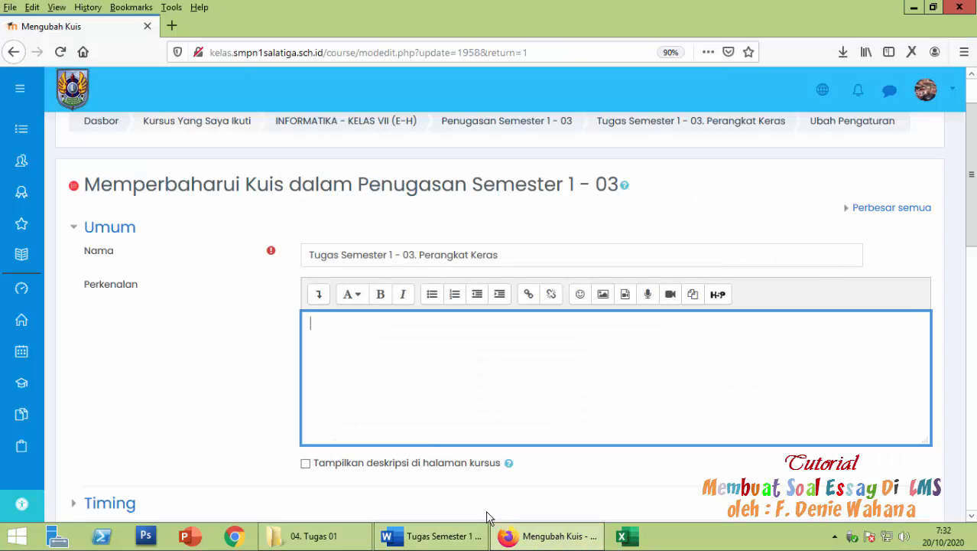
right_click(316, 323)
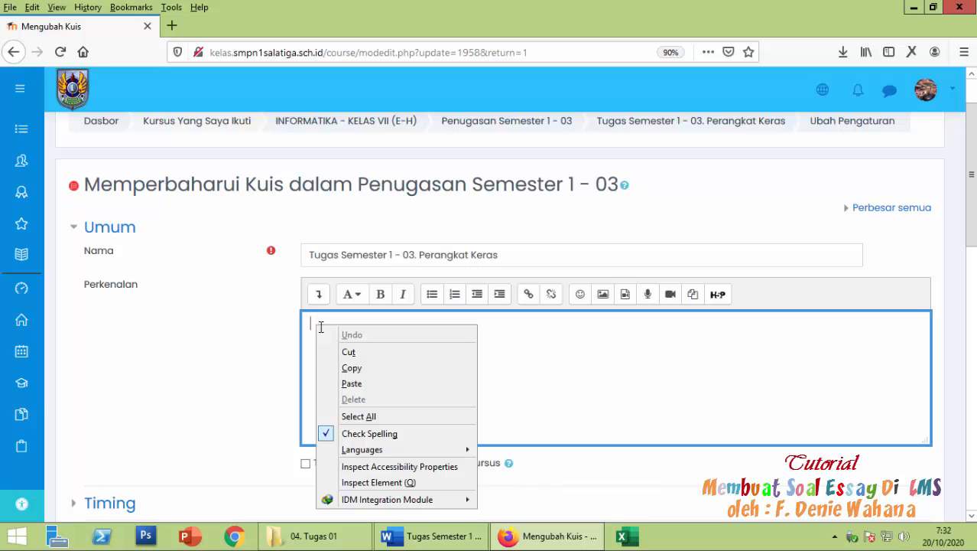
left_click(352, 384)
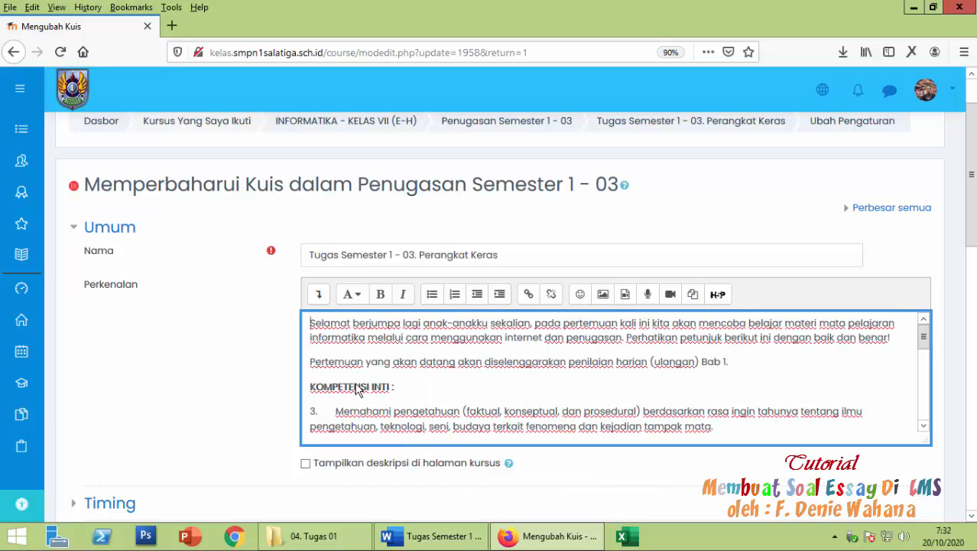
mouse_move(924, 340)
left_mouse_down()
mouse_move(930, 421)
mouse_move(936, 340)
left_mouse_up()
left_click_drag(748, 358, 309, 372)
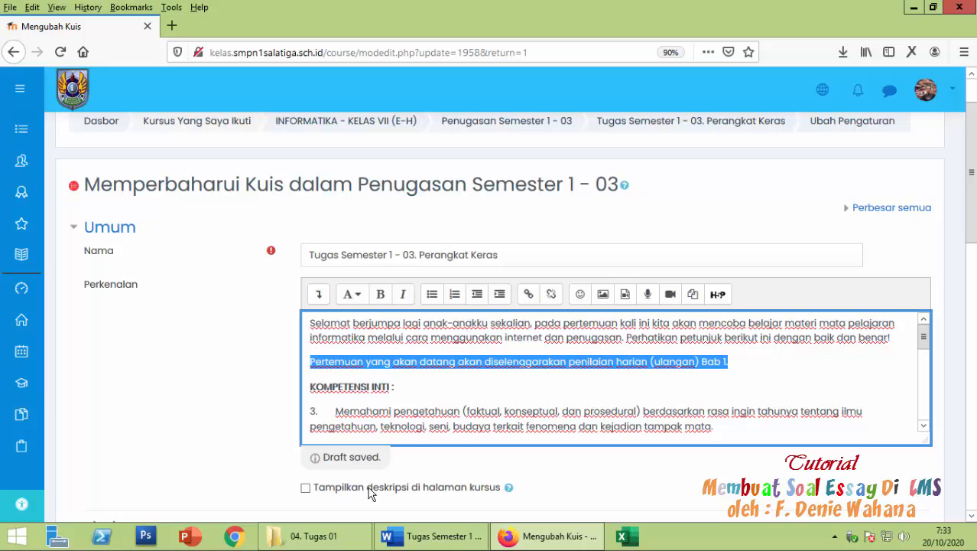
scroll(465, 429, "down", 2)
scroll(547, 428, "down", 5)
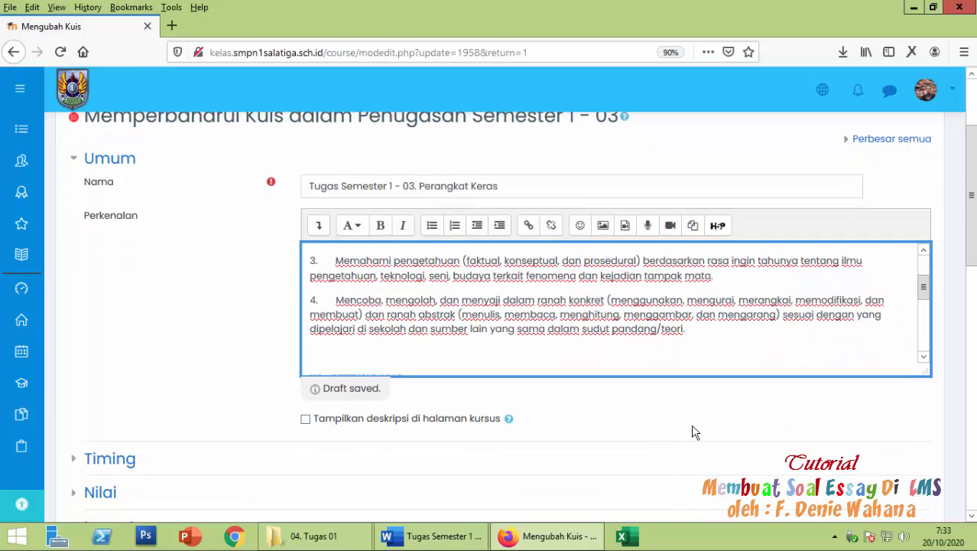
scroll(685, 421, "up", 1)
scroll(681, 420, "down", 10)
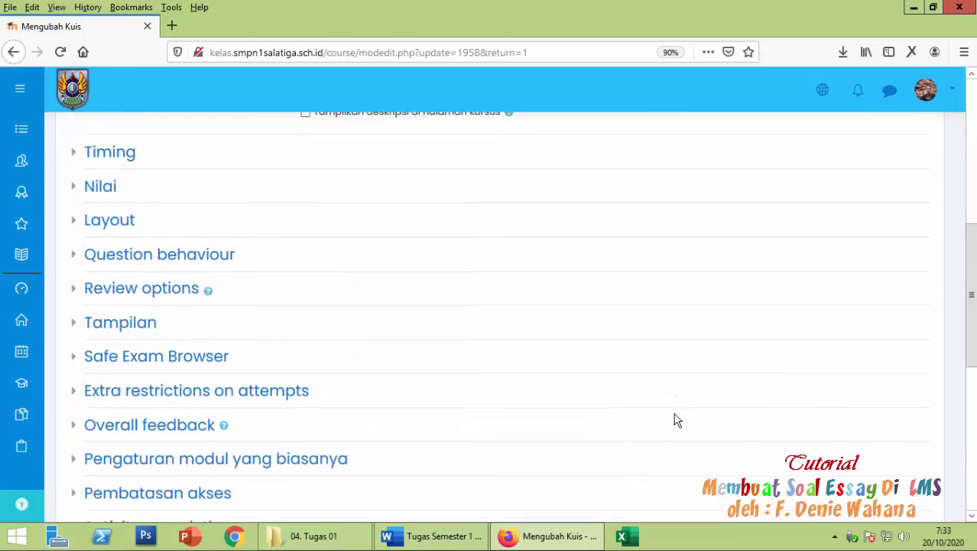
left_click(514, 433)
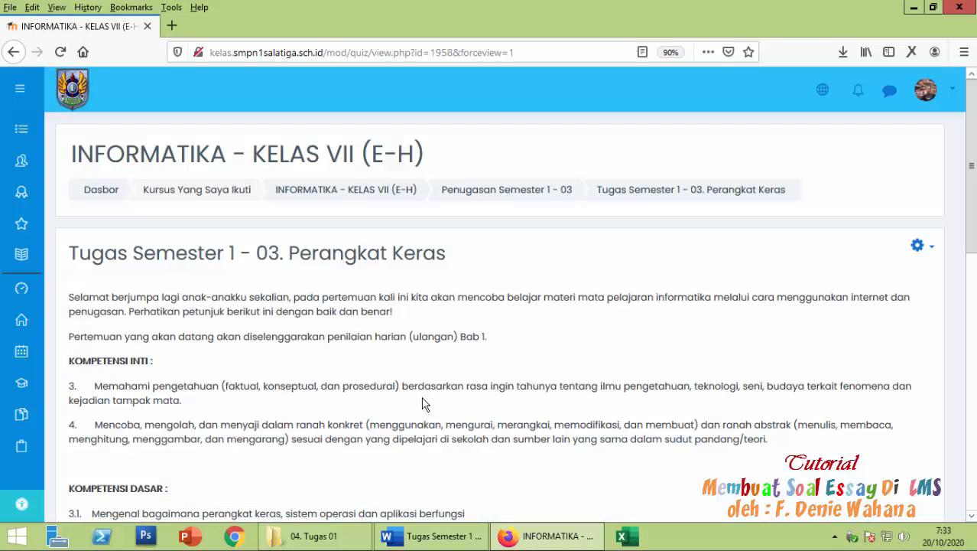
- Review the quiz page's introduction, from the greeting through KOMPETENSI INTI, KOMPETENSI DASAR and MATERI POKOK, down to the attempt option
scroll(425, 404, "down", 5)
scroll(394, 349, "up", 5)
left_click_drag(70, 297, 361, 310)
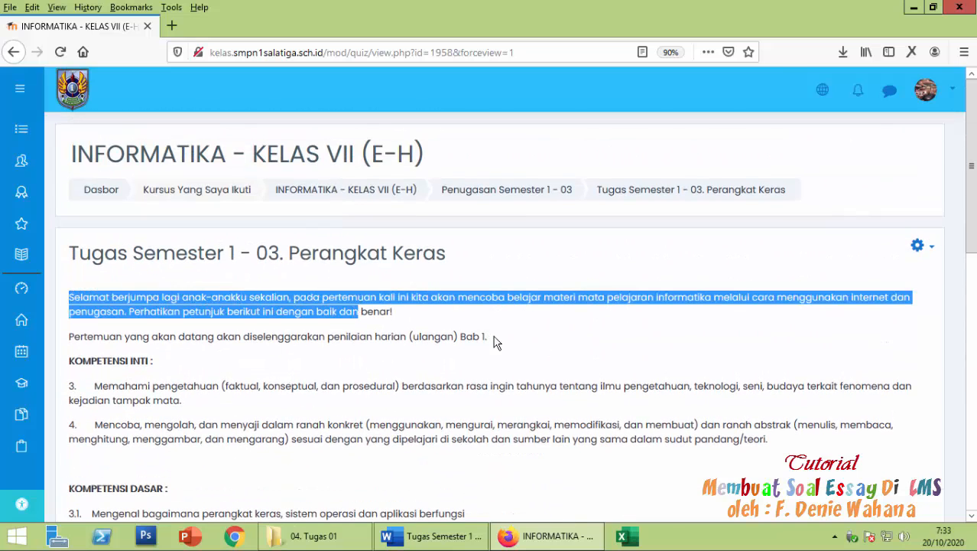
left_click_drag(496, 340, 160, 387)
scroll(165, 387, "down", 3)
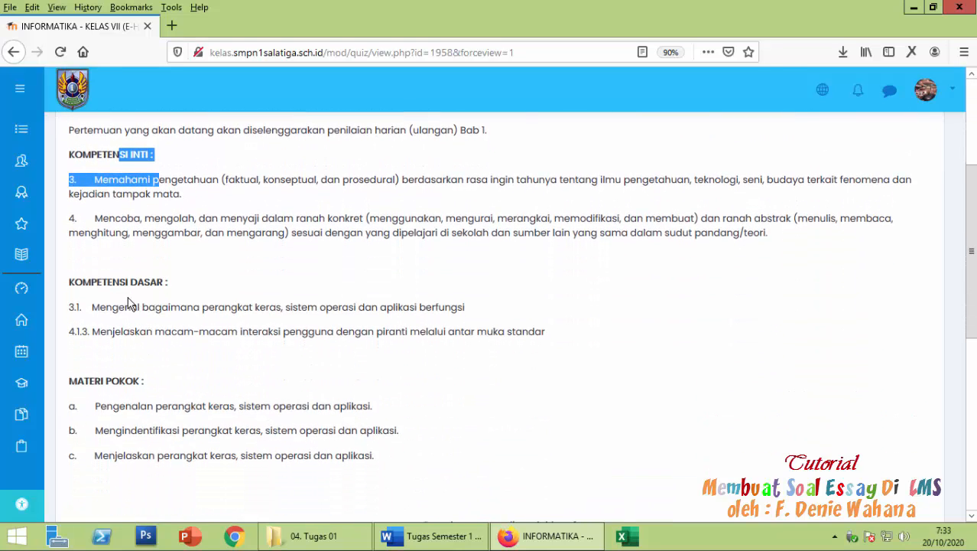
left_click(143, 391)
scroll(171, 382, "down", 4)
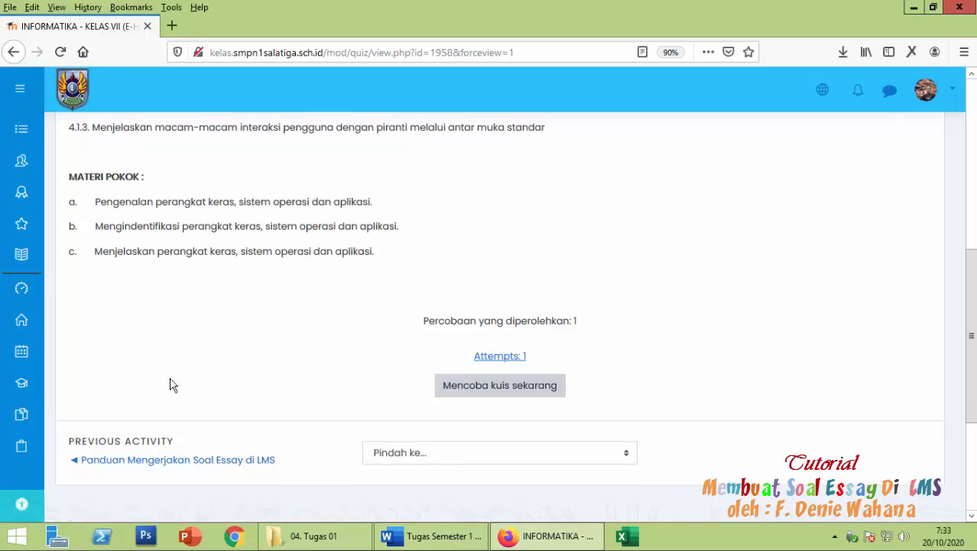
scroll(173, 385, "up", 3)
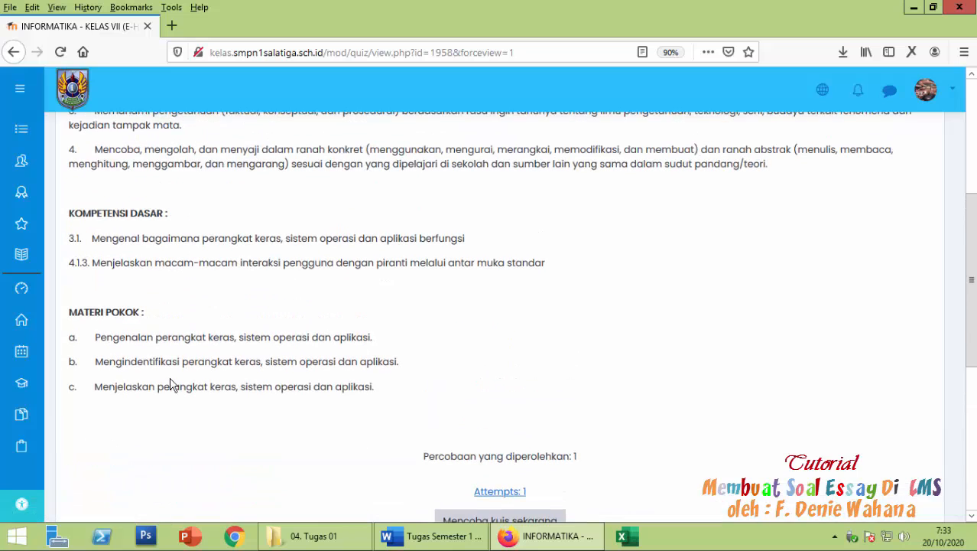
scroll(173, 385, "down", 3)
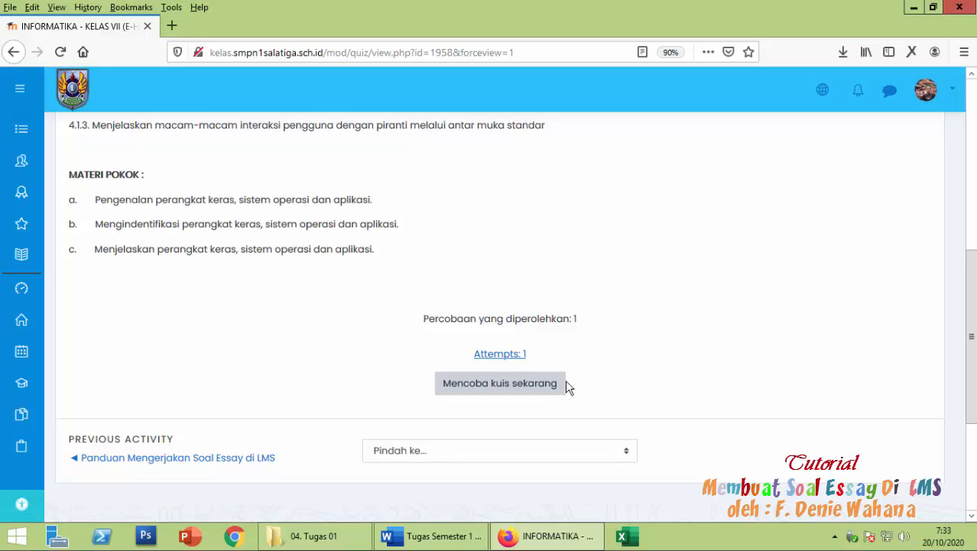
scroll(601, 385, "up", 5)
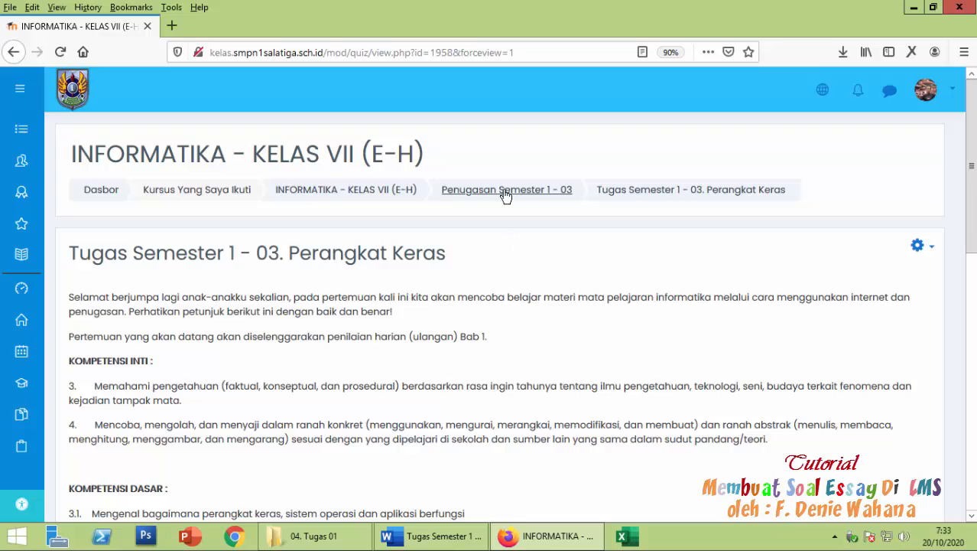
- Return to the INFORMATIKA - KELAS VII (E-H) course page and check the Penugasan Semester 1 - 03 section
left_click(375, 192)
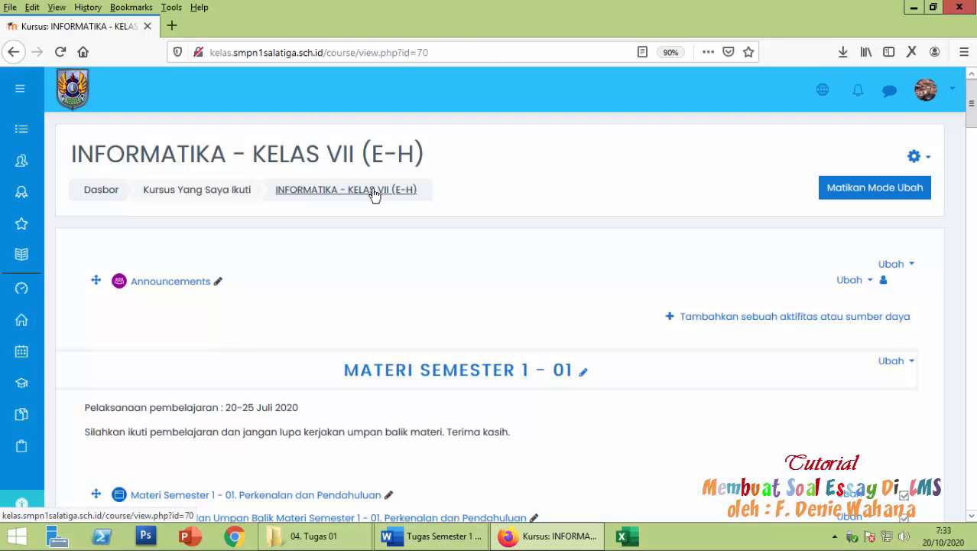
key("End")
scroll(427, 260, "up", 3)
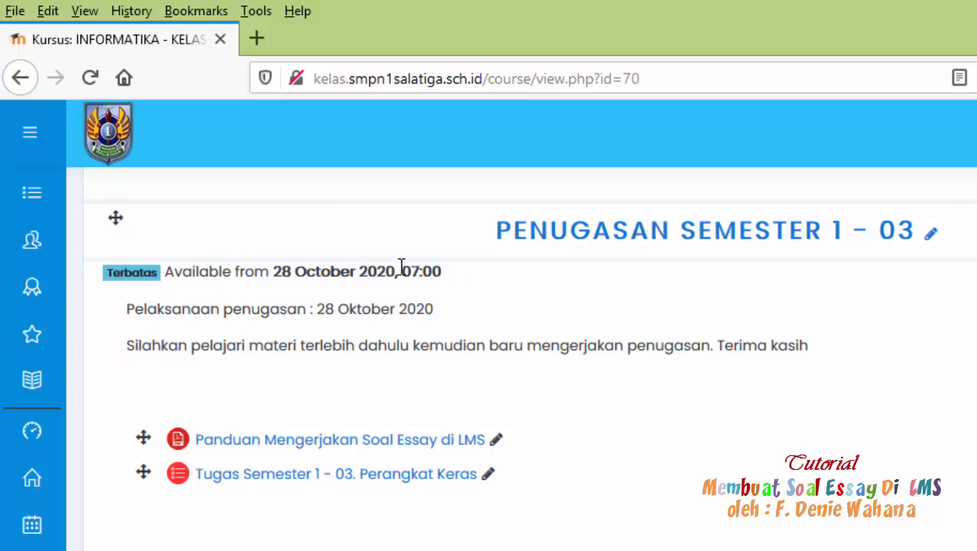
- Remove the 28 October 2020, 07:00 date restriction from the Penugasan Semester 1 - 03 section and save the changes
left_click_drag(332, 265, 277, 277)
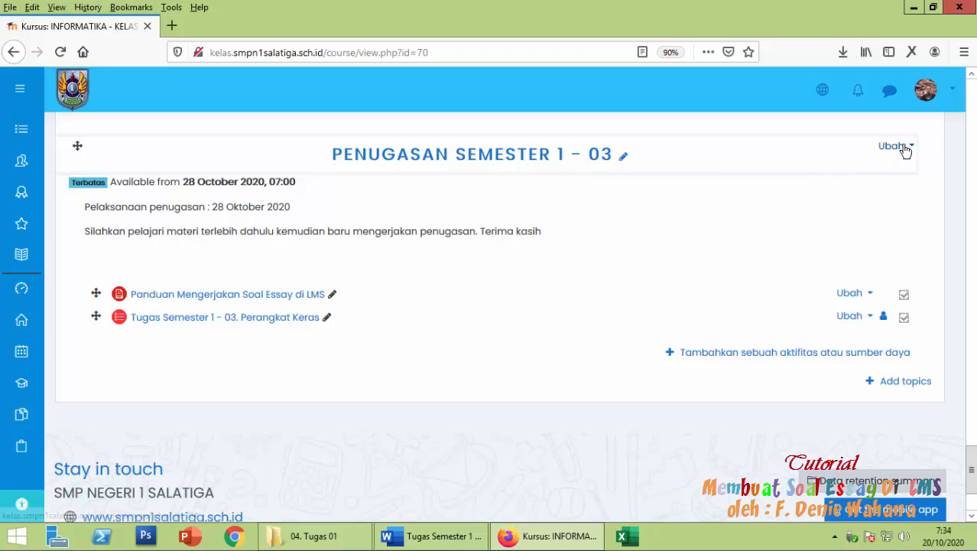
left_click(905, 151)
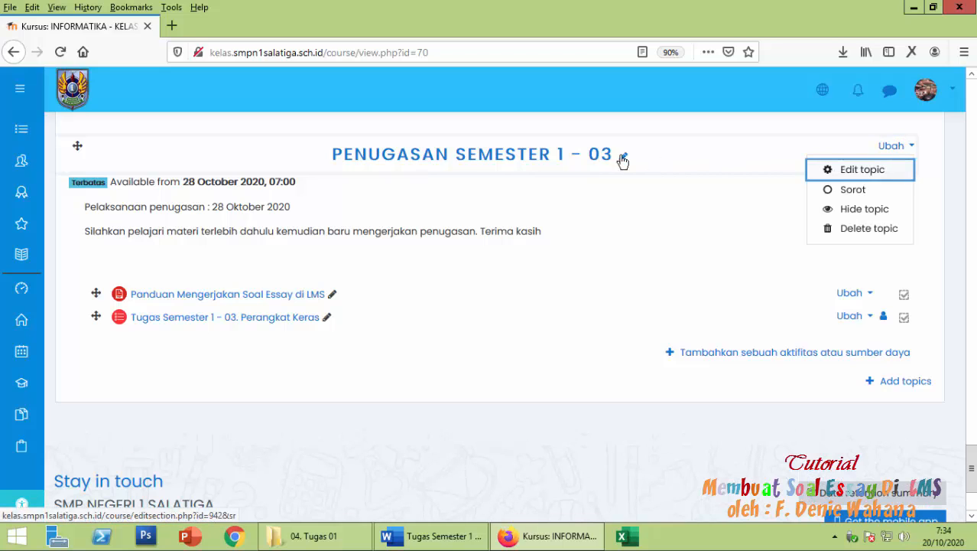
left_click(863, 171)
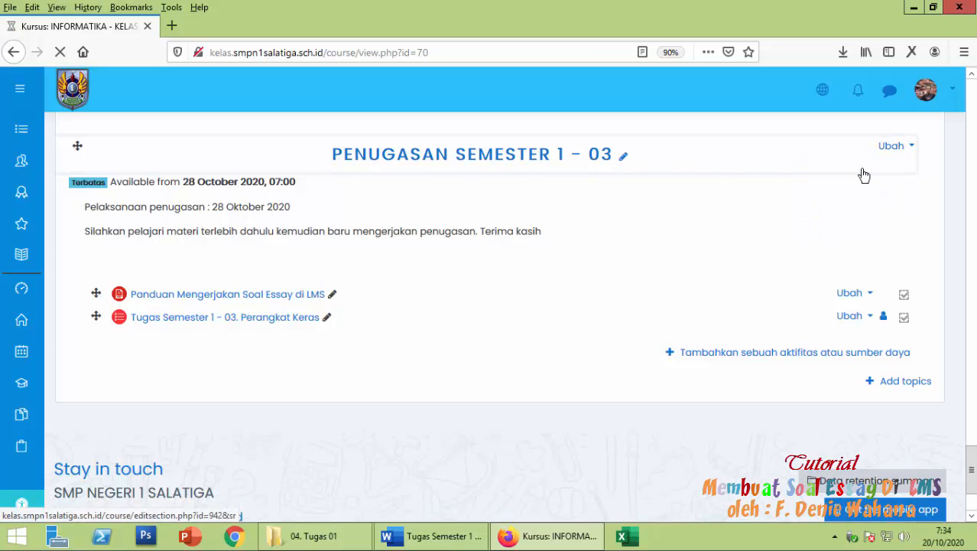
scroll(222, 389, "down", 5)
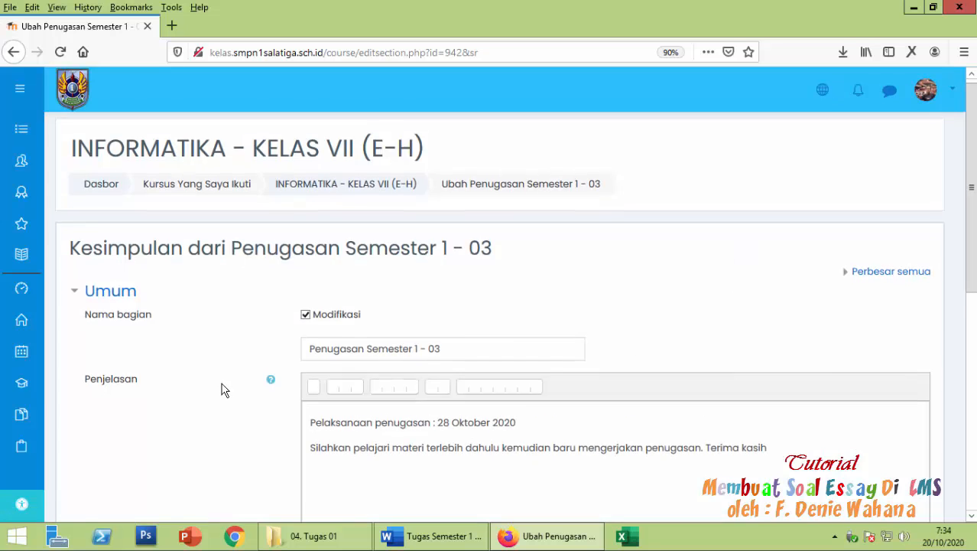
left_click(193, 365)
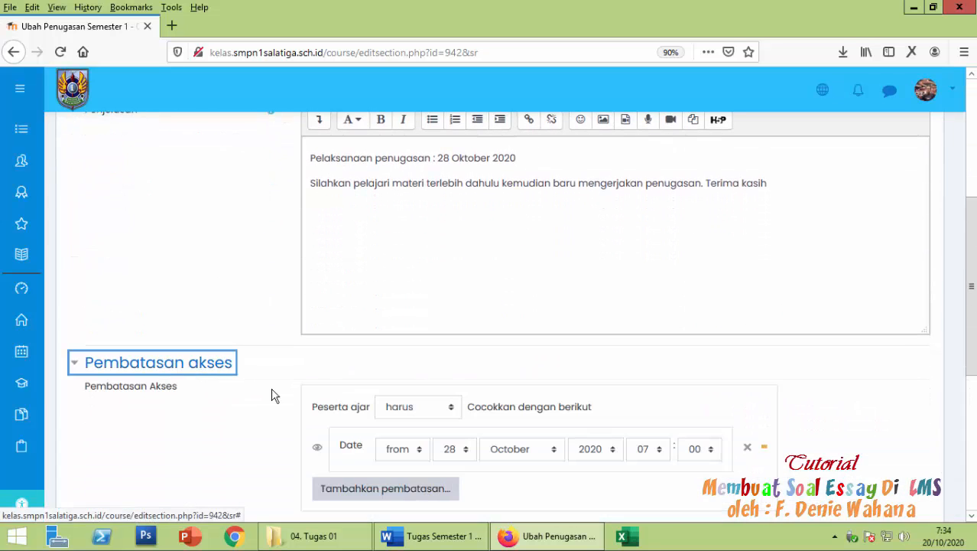
scroll(708, 406, "down", 2)
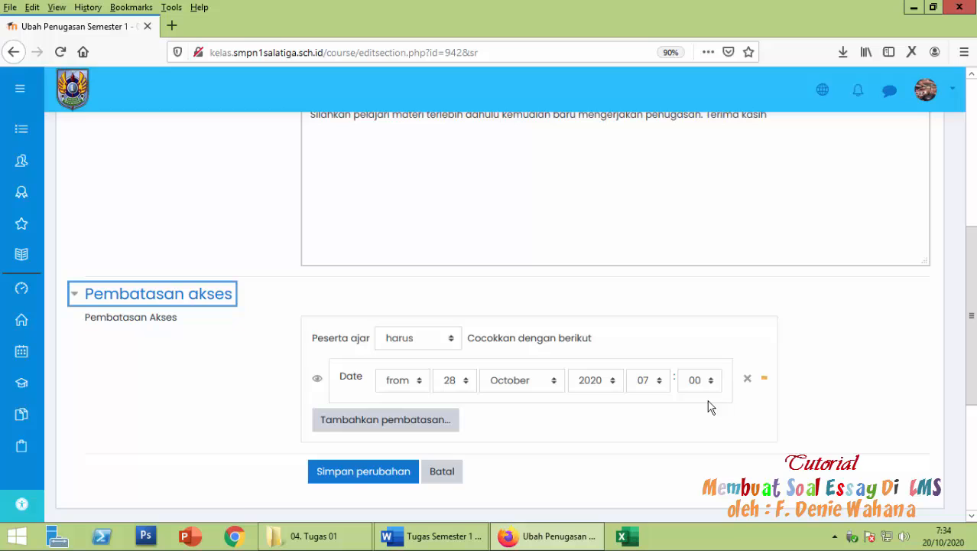
left_click(747, 378)
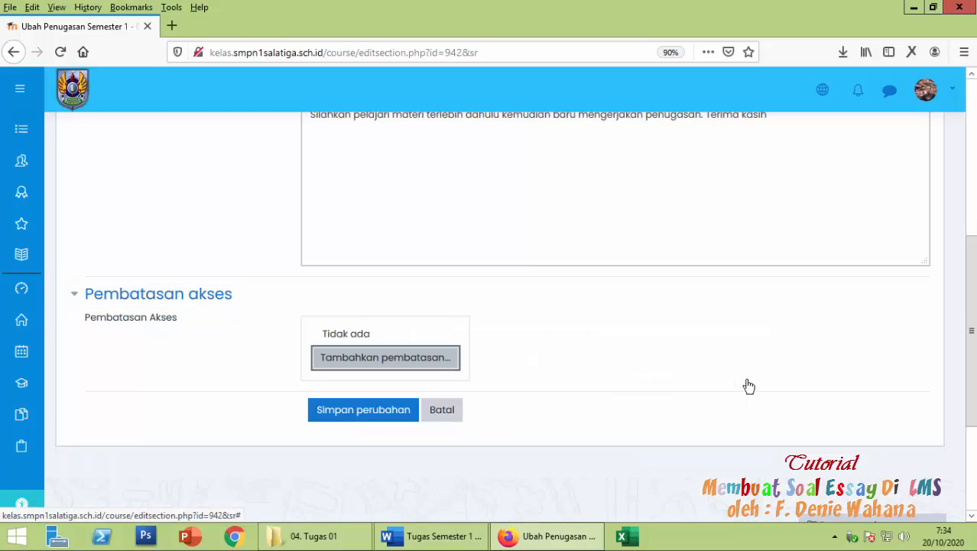
left_click(349, 416)
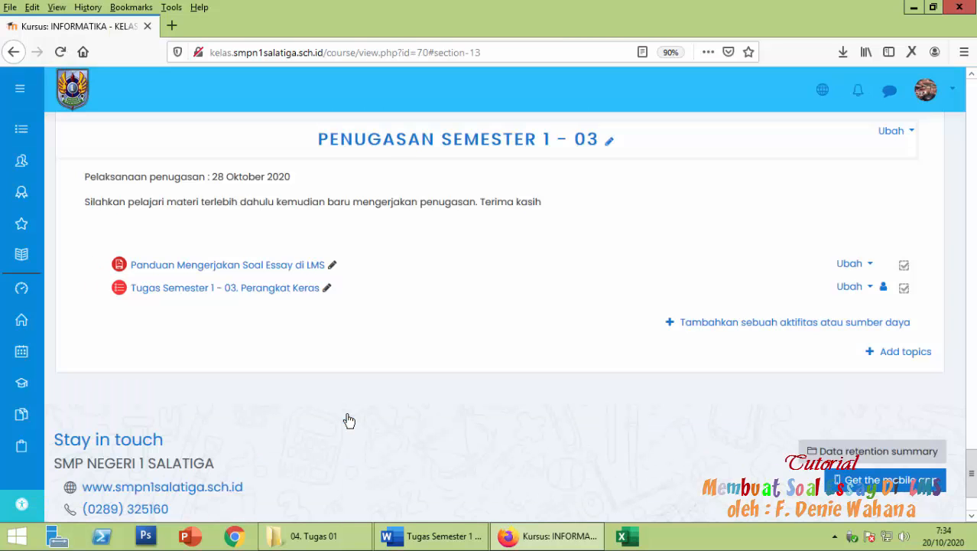
scroll(358, 406, "up", 2)
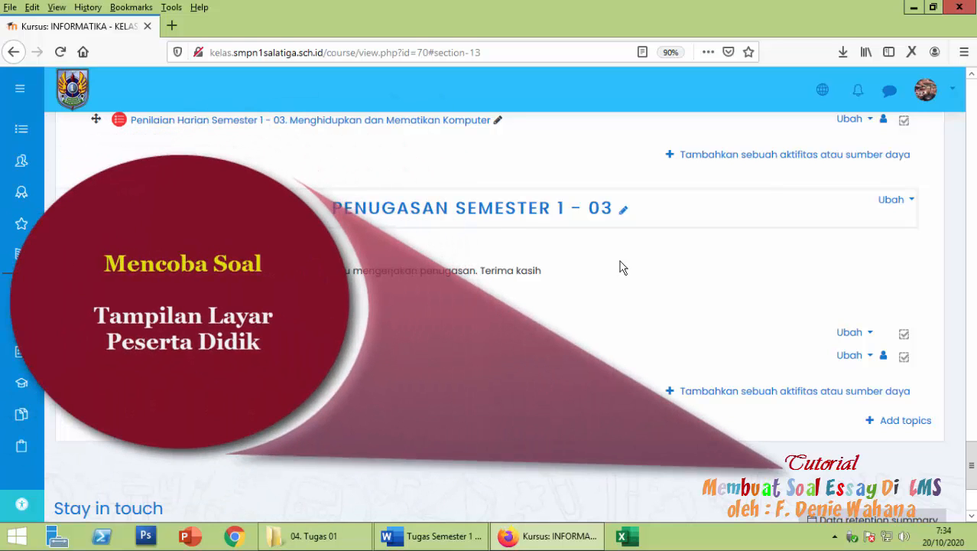
scroll(795, 220, "down", 2)
- Log out of the teacher account and log in as the demo student using the saved username and password
left_click(948, 92)
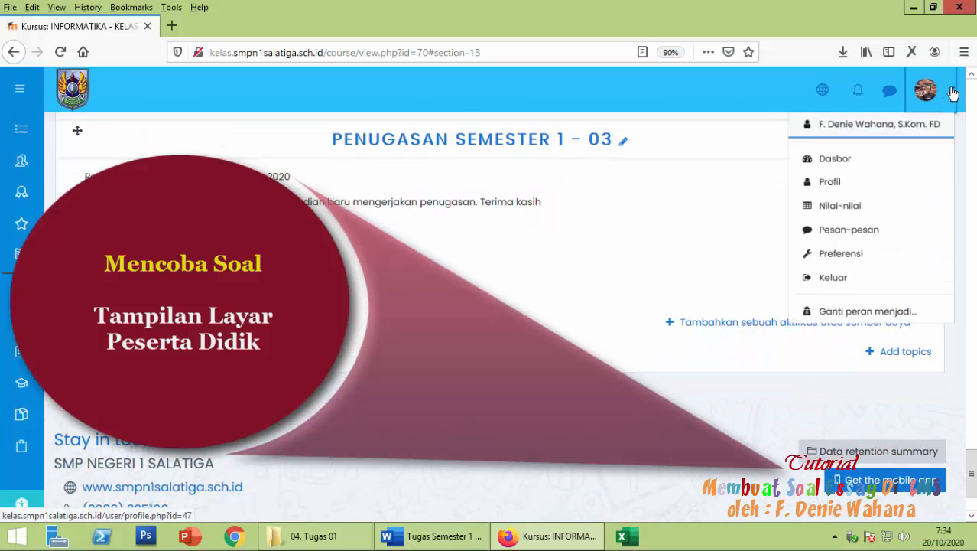
left_click(825, 291)
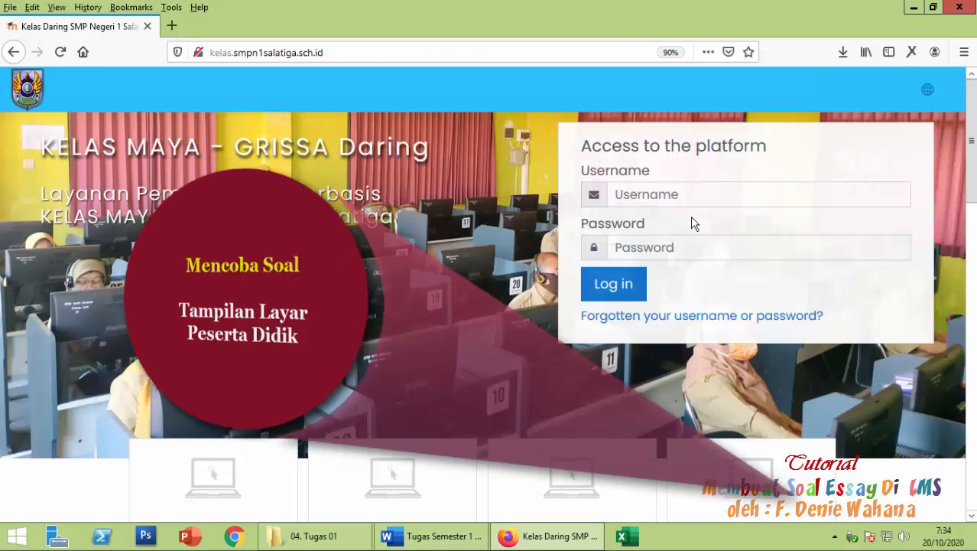
left_click(647, 194)
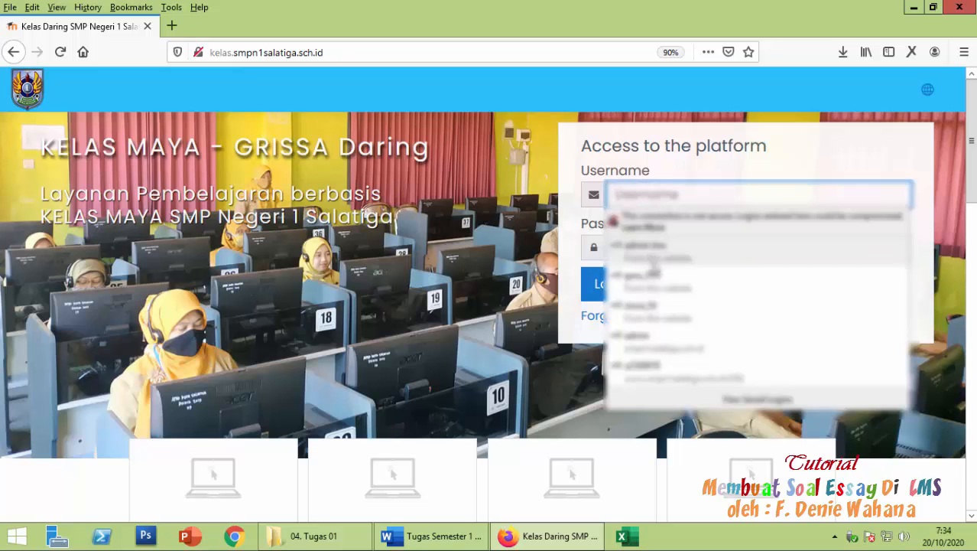
left_click(650, 311)
left_click(644, 295)
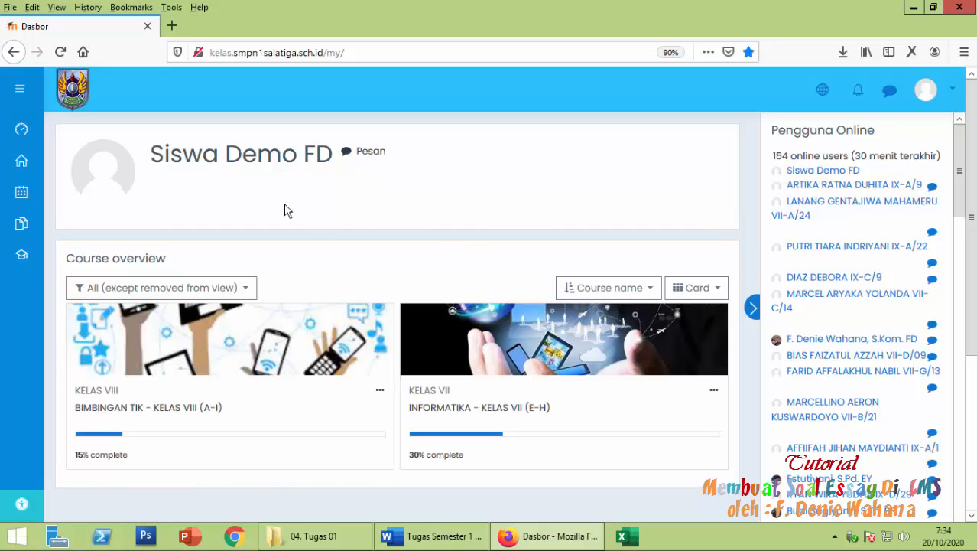
- Open the INFORMATIKA - KELAS VII (E-H) course as the student and go to the Penugasan Semester 1 - 03 section
left_click_drag(139, 167, 265, 166)
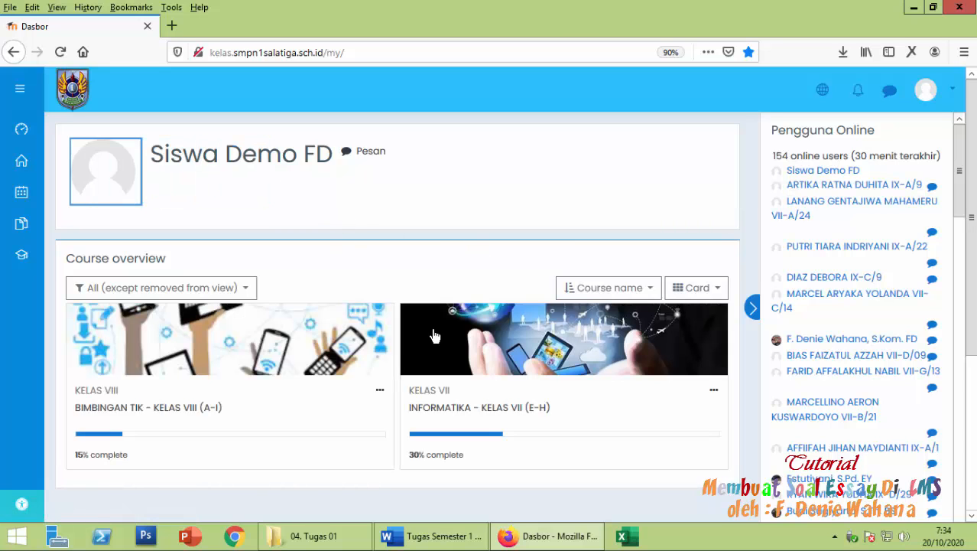
left_click(482, 407)
scroll(483, 414, "down", 15)
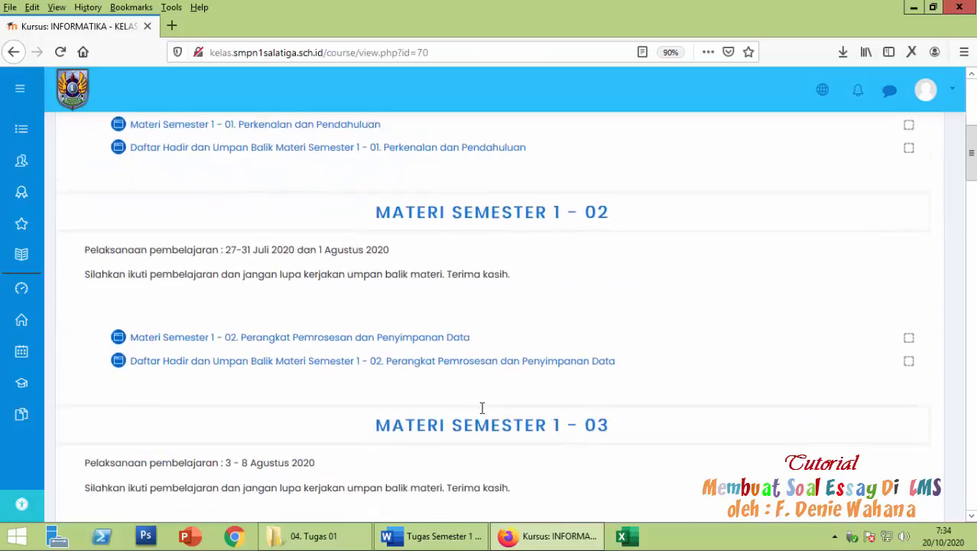
scroll(483, 415, "down", 6)
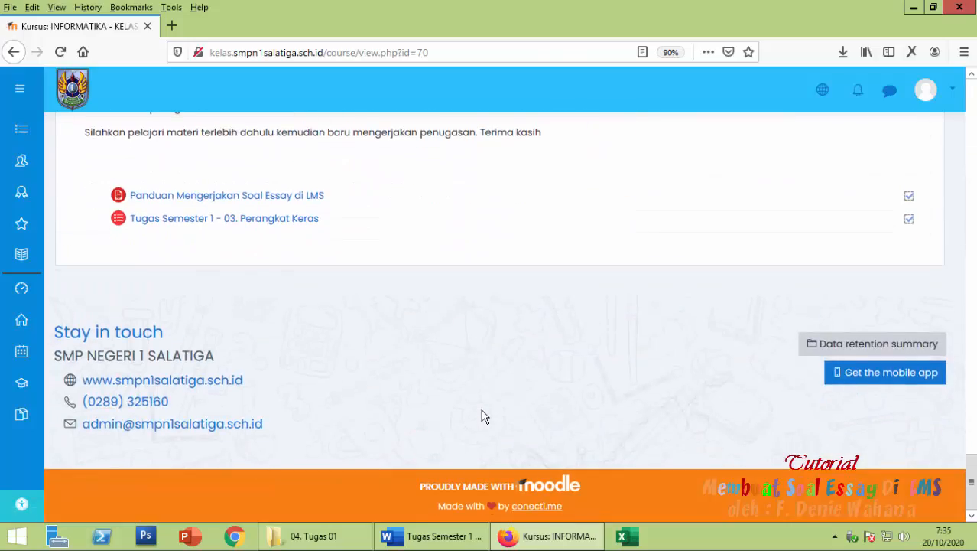
scroll(483, 411, "up", 3)
scroll(483, 411, "down", 1)
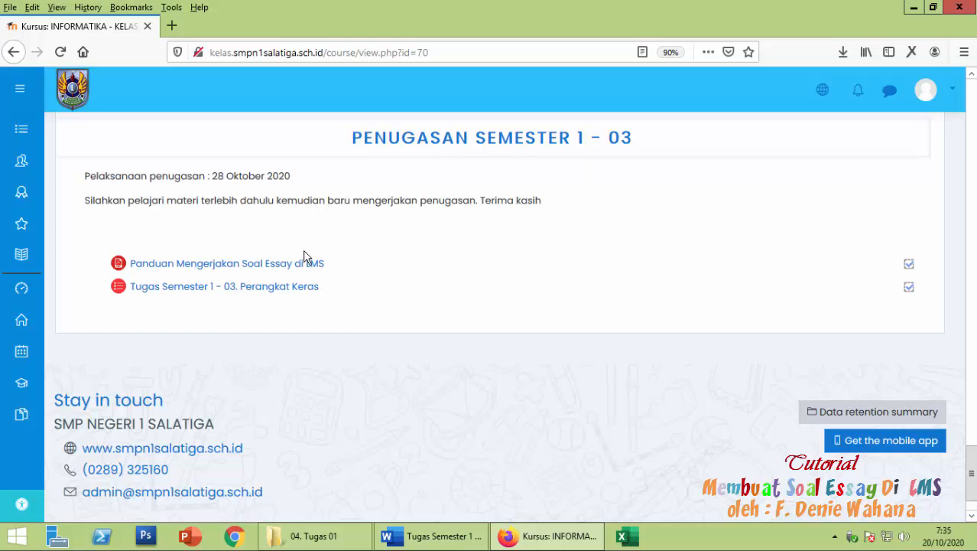
- Save the Panduan Mengerjakan Soal Essay di LMS PDF to the computer and open the downloaded copy from the Downloads folder
left_click(263, 269)
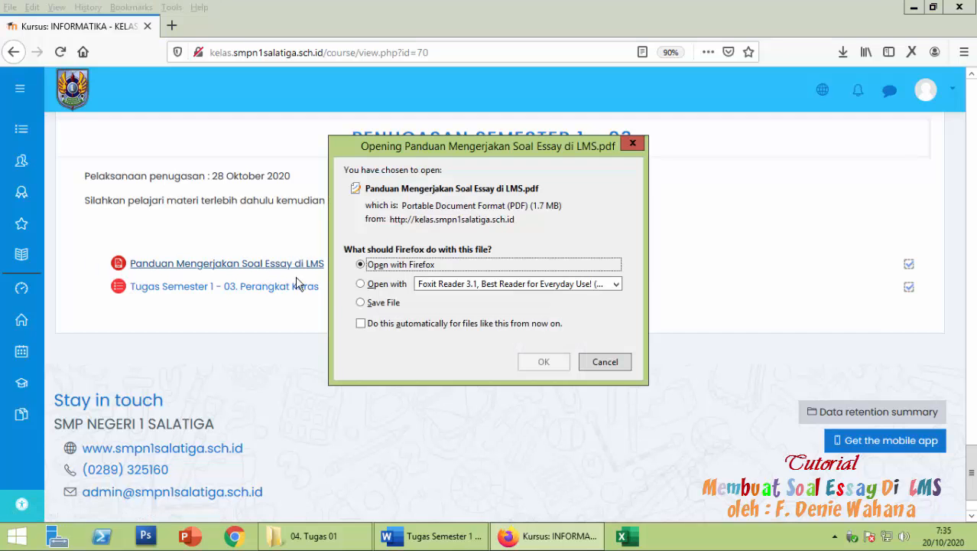
left_click(363, 303)
left_click(539, 362)
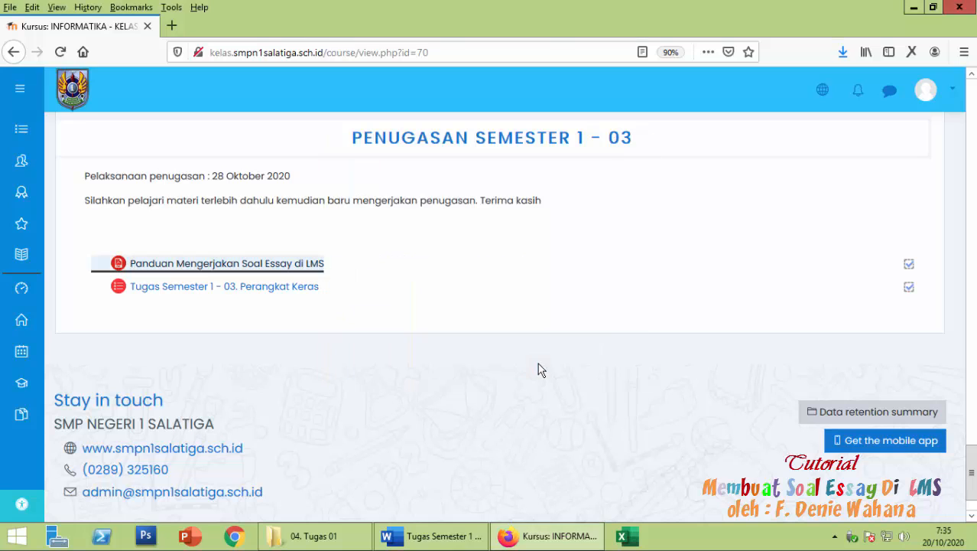
left_click(847, 52)
left_click(833, 87)
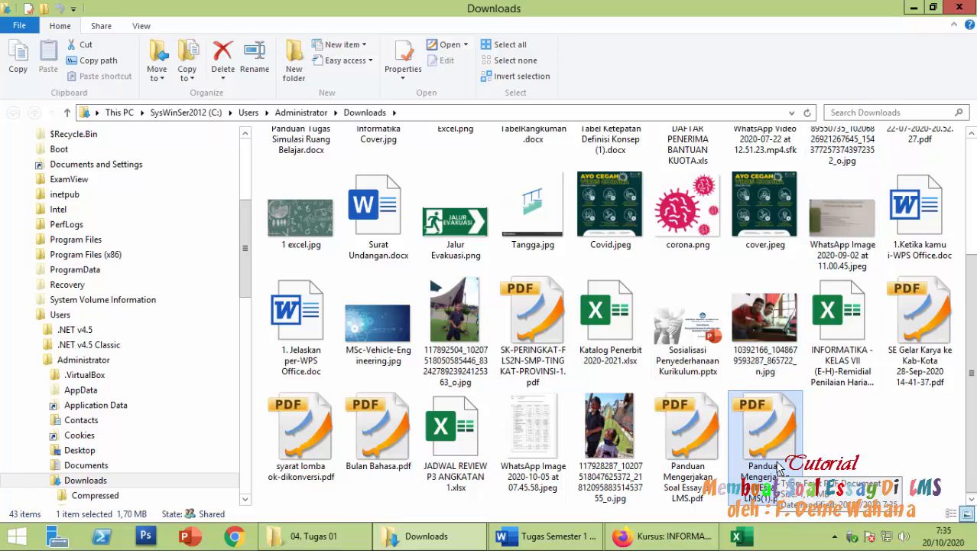
double_click(777, 463)
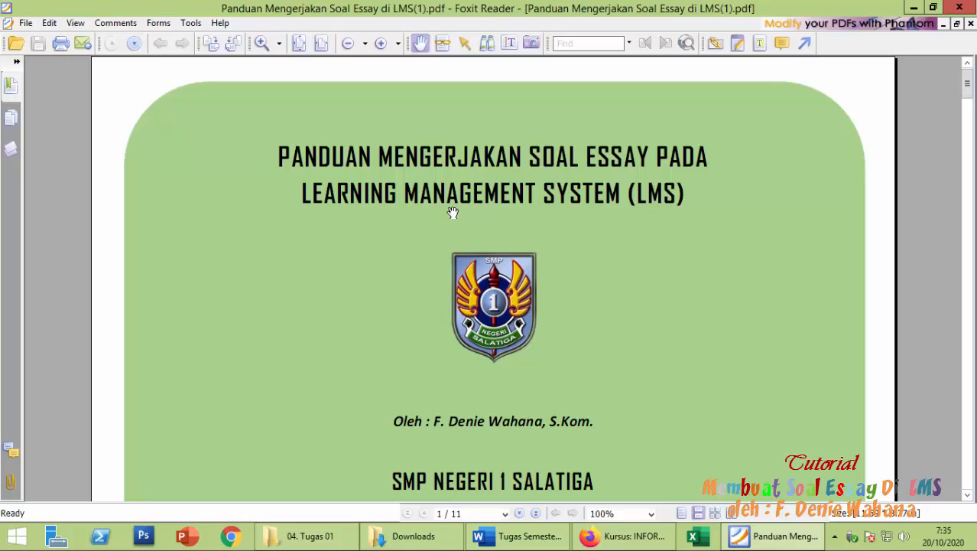
- Read through the essay guide PDF from the cover to the last page, and close it and the Downloads folder
scroll(454, 213, "down", 1)
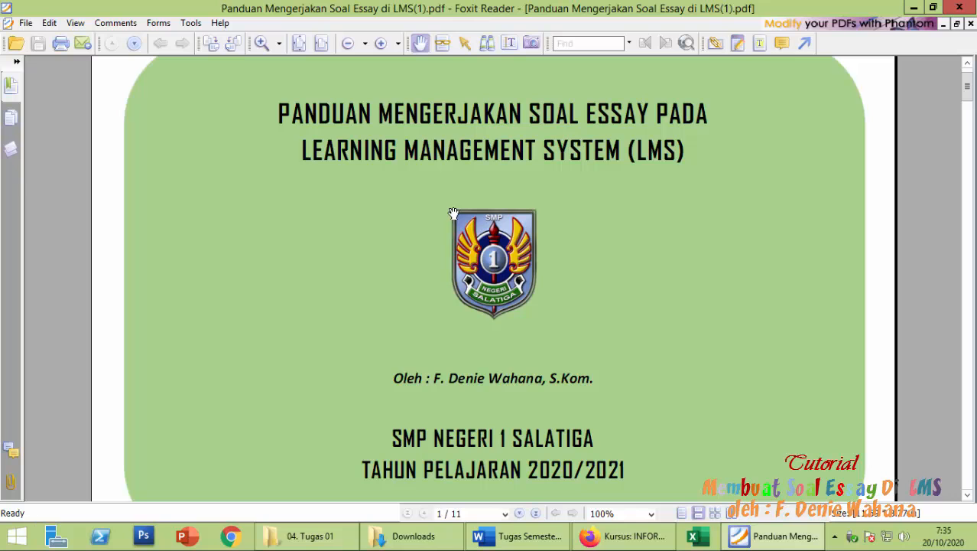
scroll(454, 212, "down", 20)
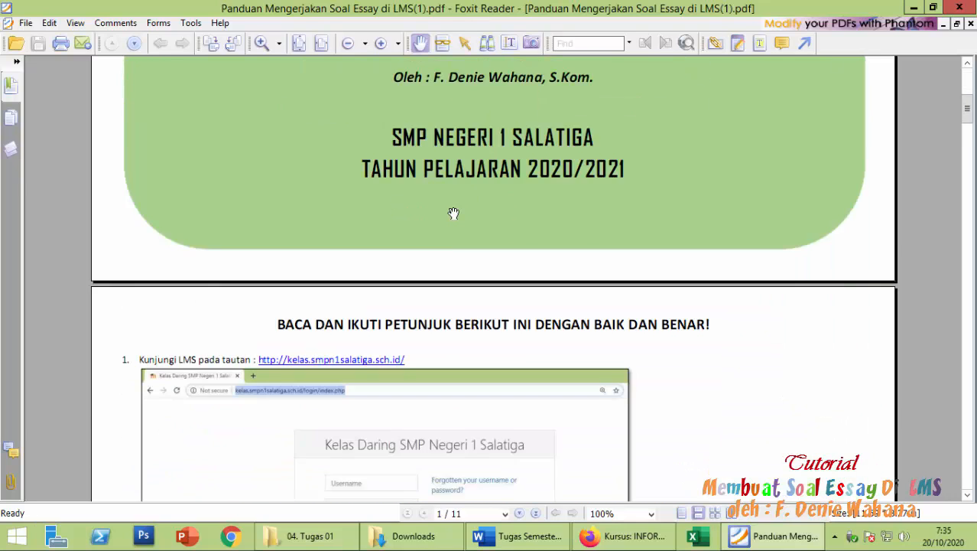
scroll(454, 213, "down", 20)
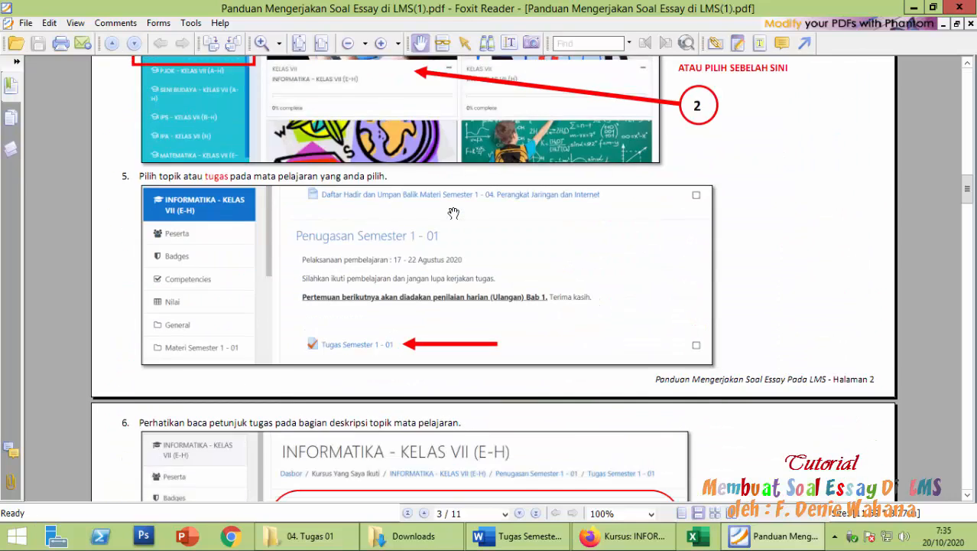
scroll(454, 213, "down", 20)
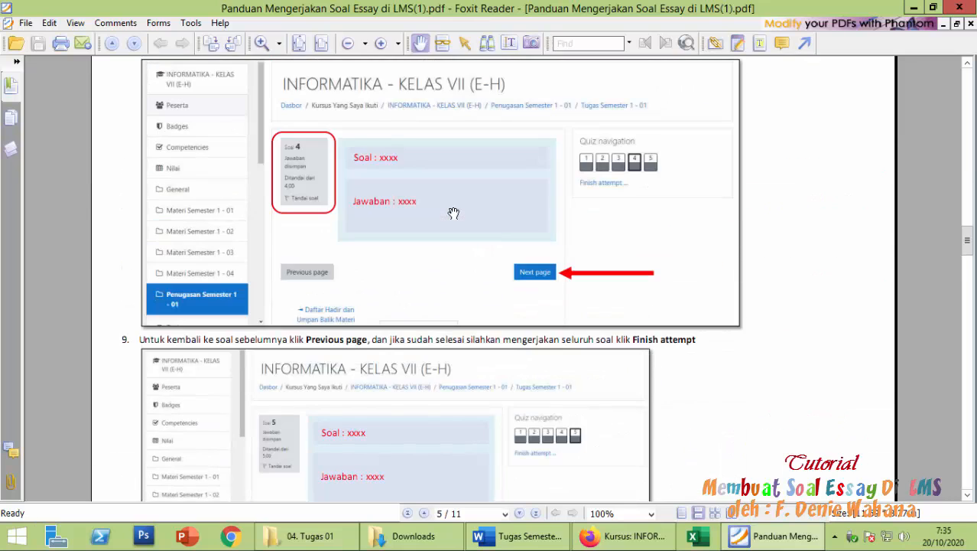
scroll(453, 212, "down", 15)
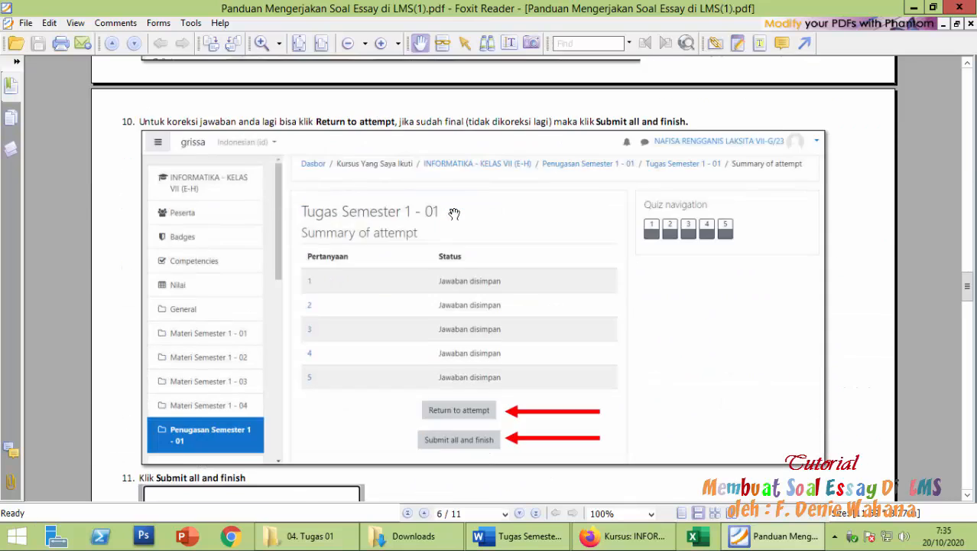
scroll(454, 214, "down", 10)
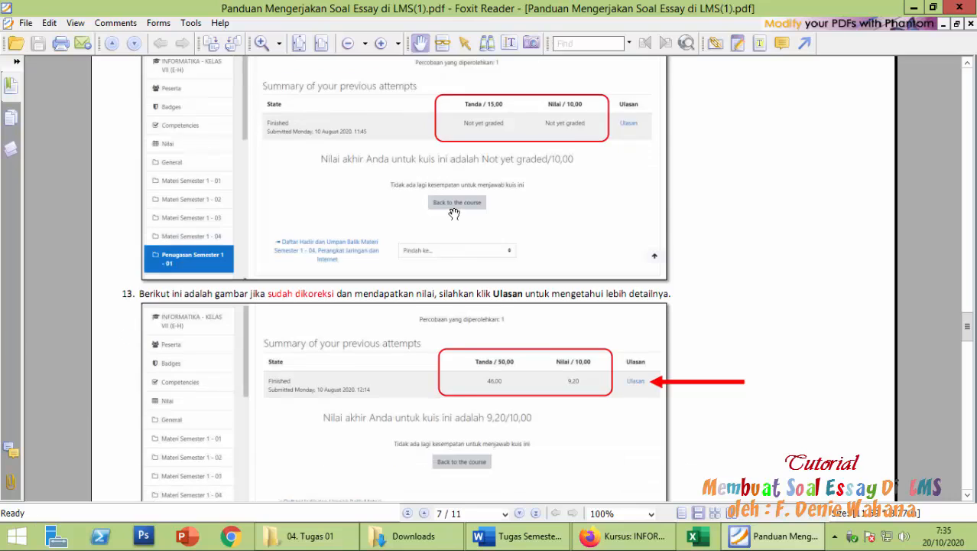
scroll(454, 214, "down", 9)
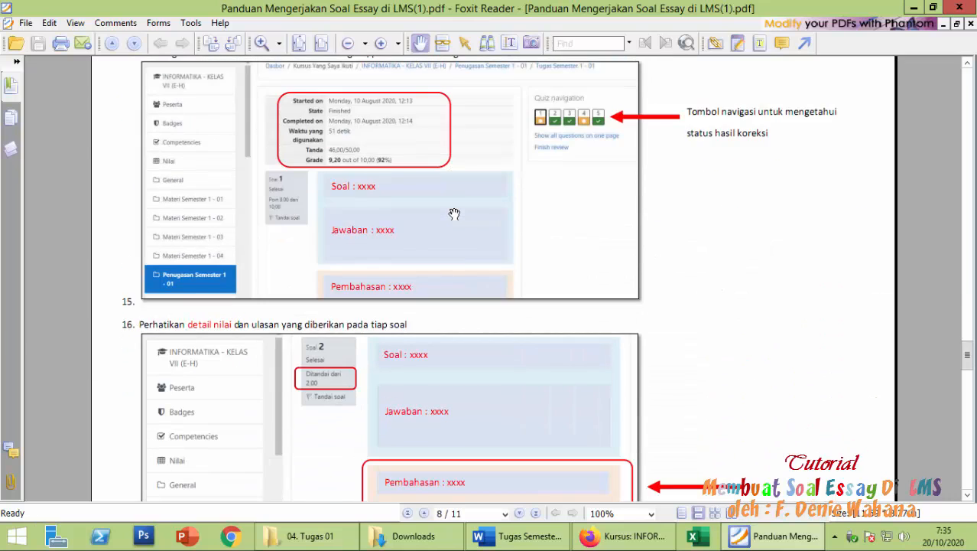
scroll(454, 213, "down", 20)
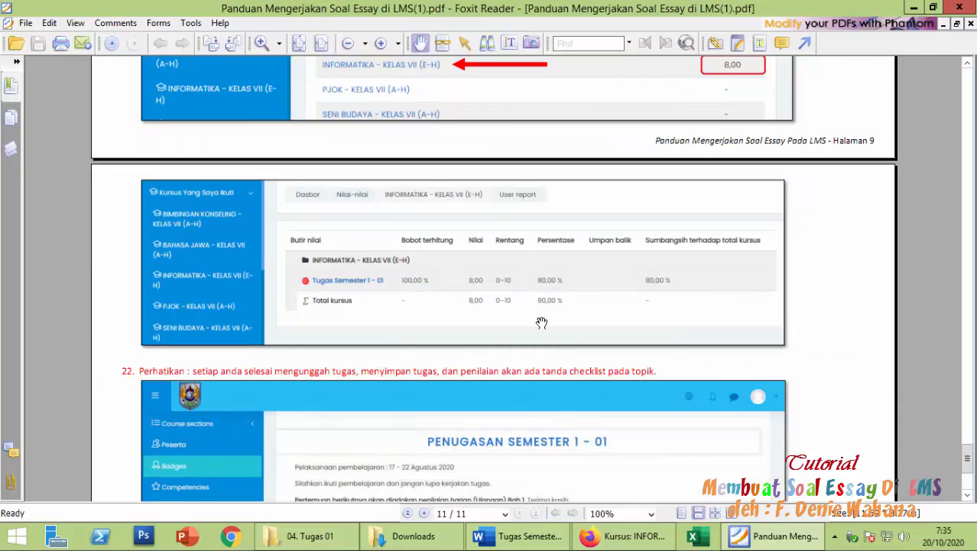
scroll(541, 322, "down", 1)
scroll(541, 322, "down", 1)
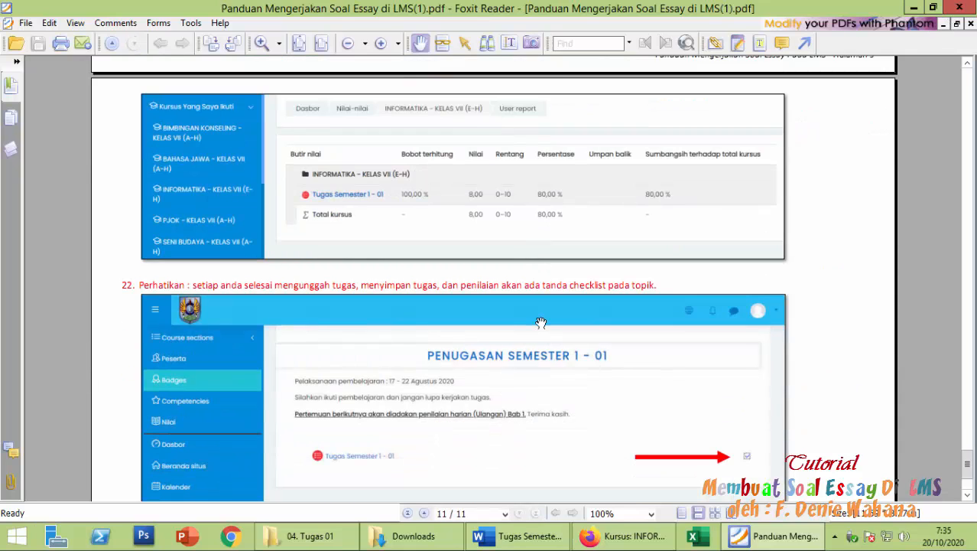
scroll(539, 327, "down", 1)
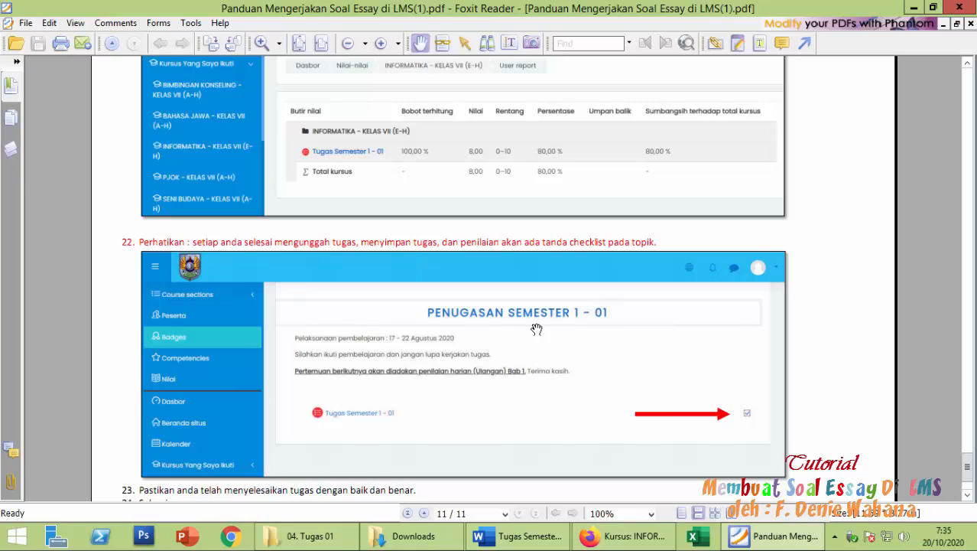
scroll(536, 329, "down", 3)
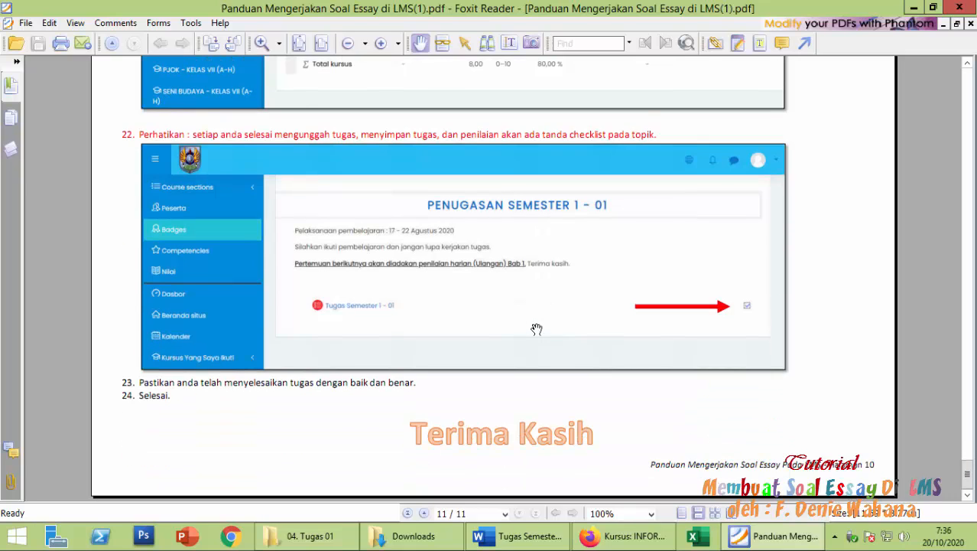
scroll(537, 329, "up", 3)
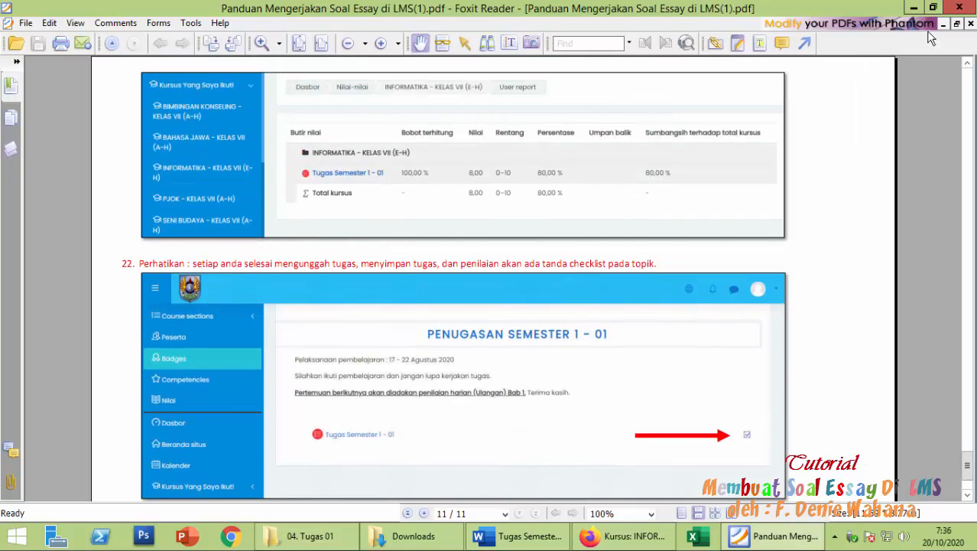
left_click(962, 7)
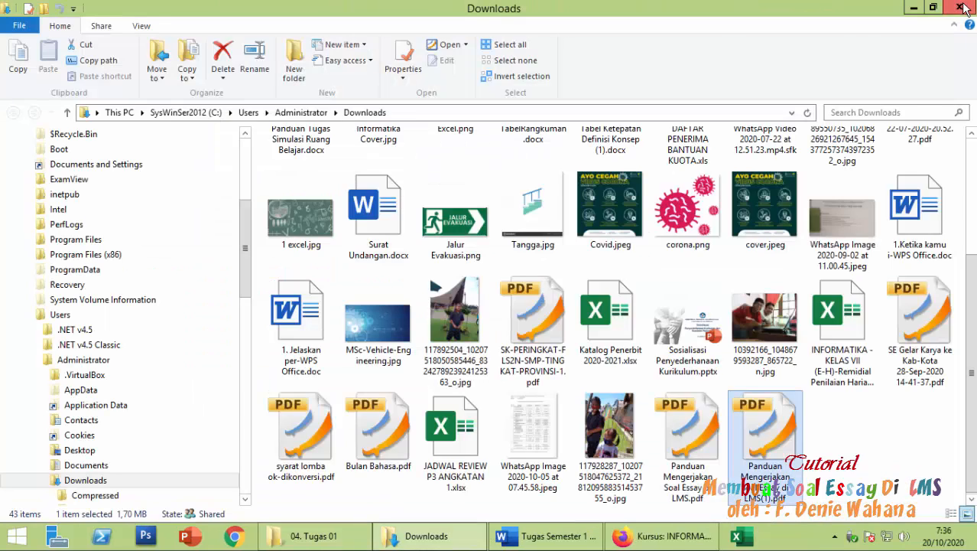
left_click(962, 7)
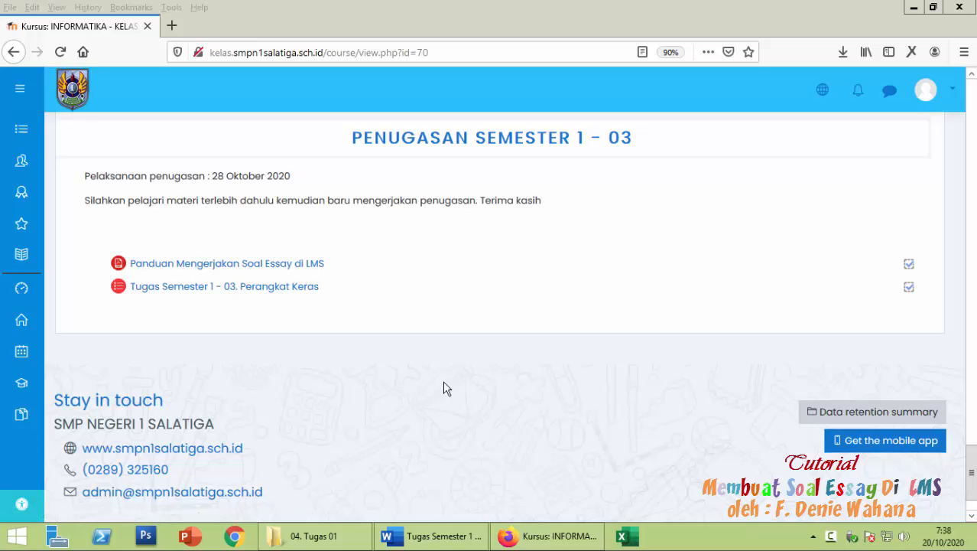
- Open the Tugas Semester 1 - 03. Perangkat Keras quiz, read its introduction and start a quiz attempt
left_click(174, 295)
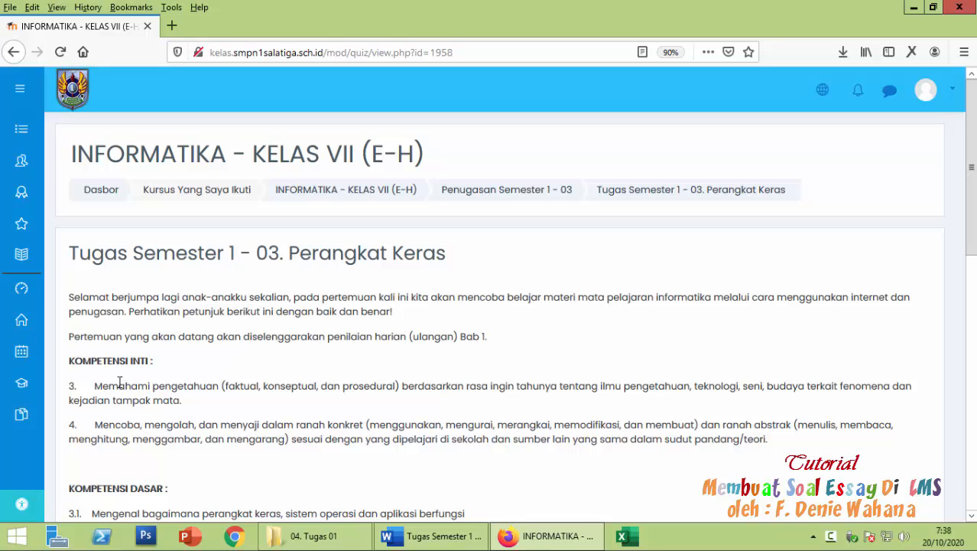
scroll(120, 382, "down", 5)
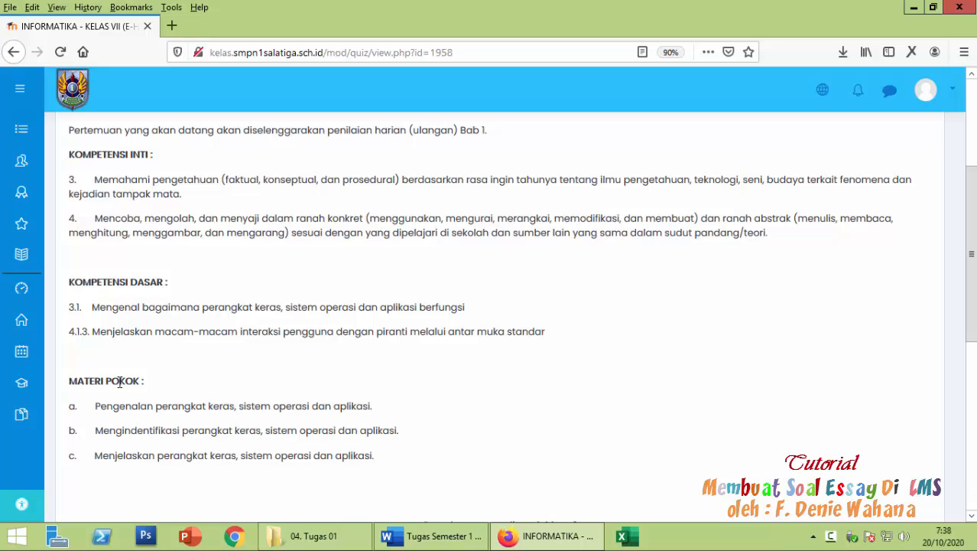
scroll(121, 381, "down", 3)
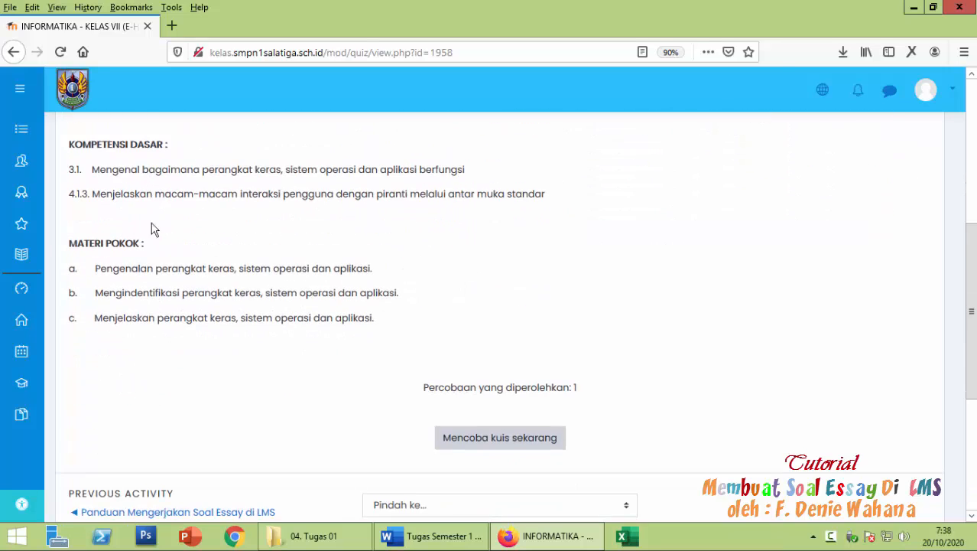
scroll(242, 366, "down", 1)
scroll(242, 365, "down", 1)
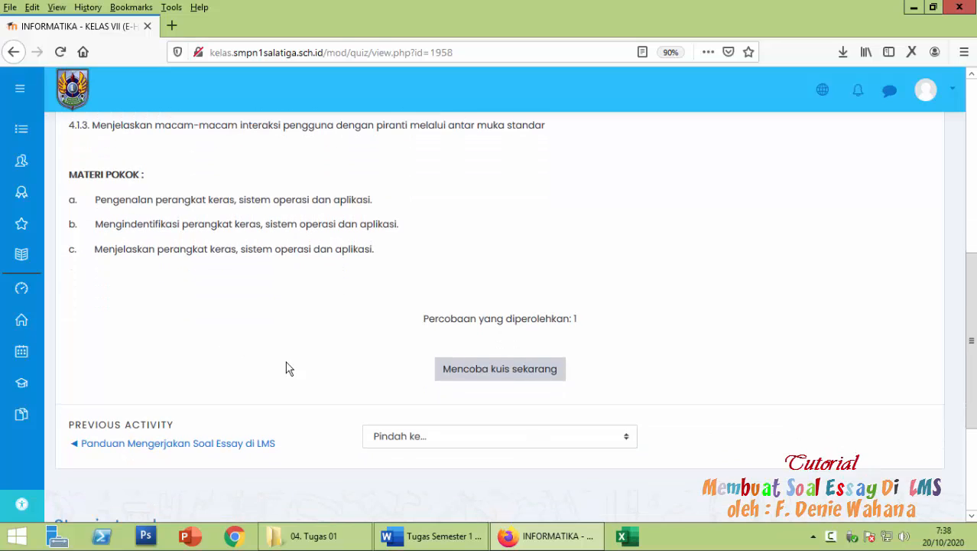
scroll(510, 410, "down", 1)
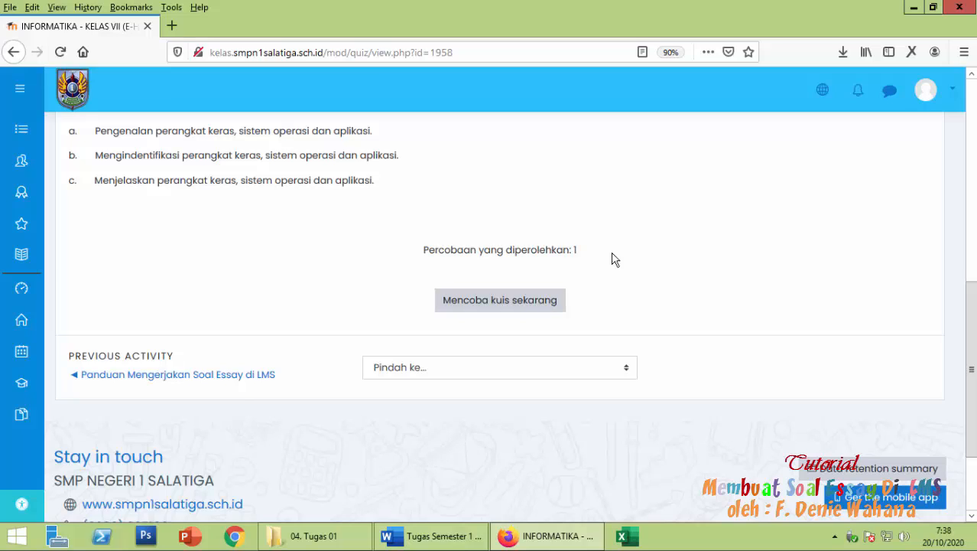
left_click(524, 311)
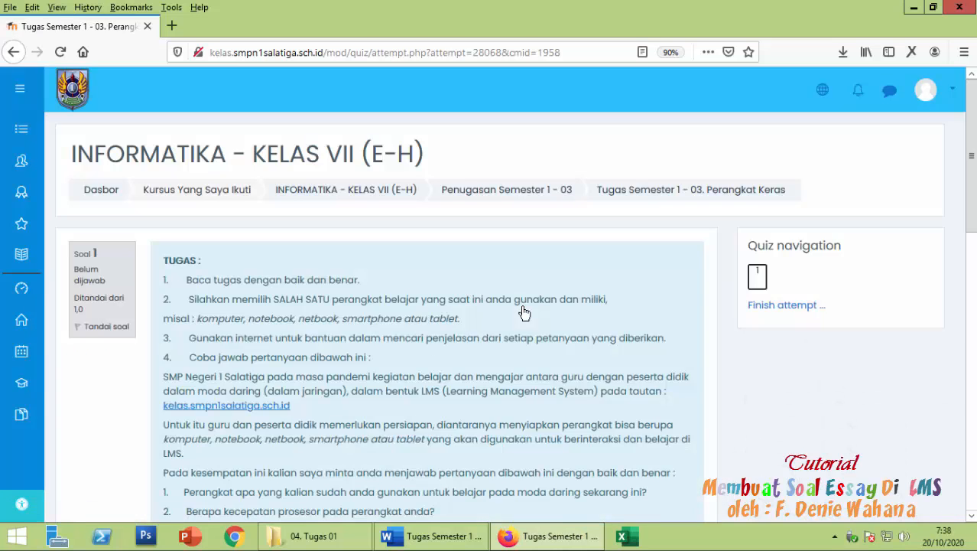
- Examine the essay question's instructions, its six sub-questions and the answer box from the student's view
scroll(524, 313, "down", 3)
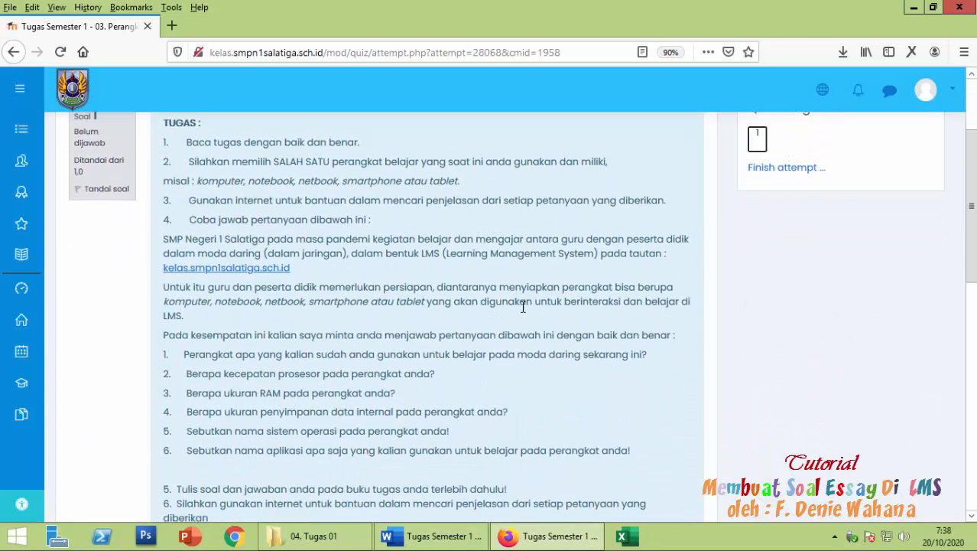
scroll(514, 308, "down", 5)
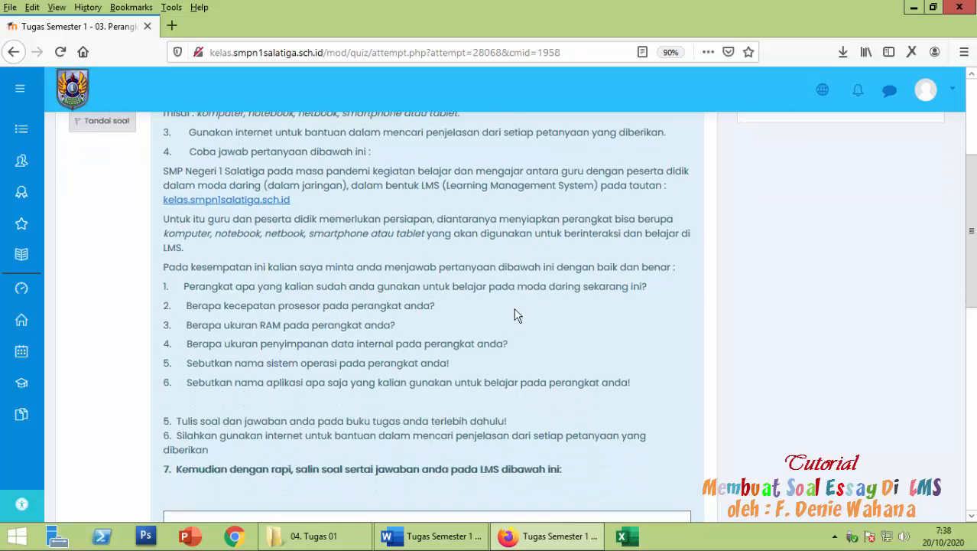
scroll(514, 308, "down", 5)
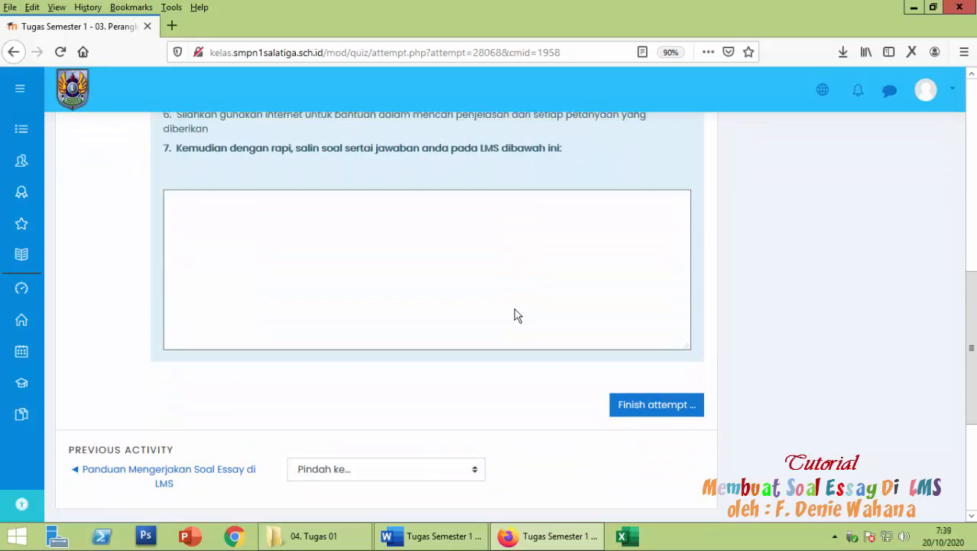
scroll(514, 308, "up", 10)
scroll(514, 308, "up", 2)
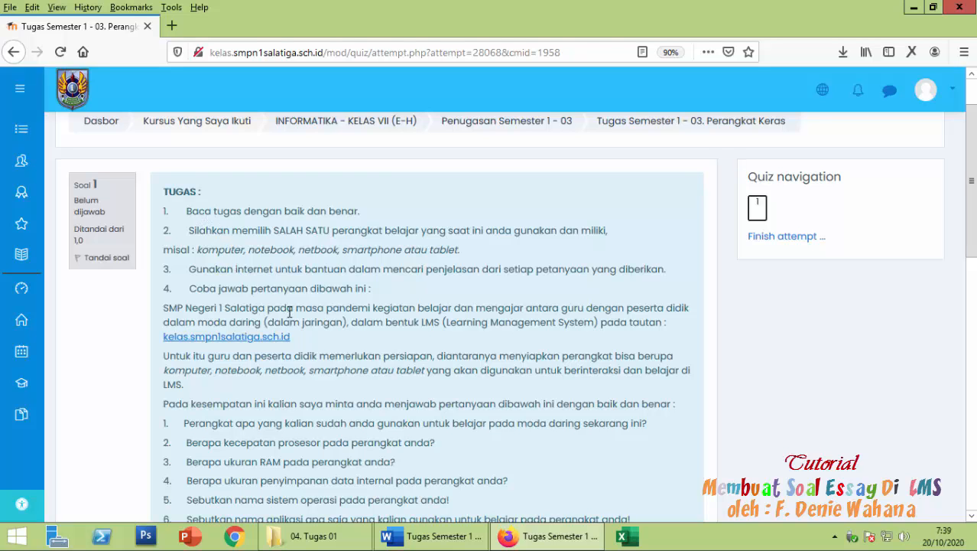
scroll(289, 320, "down", 4)
scroll(290, 330, "down", 3)
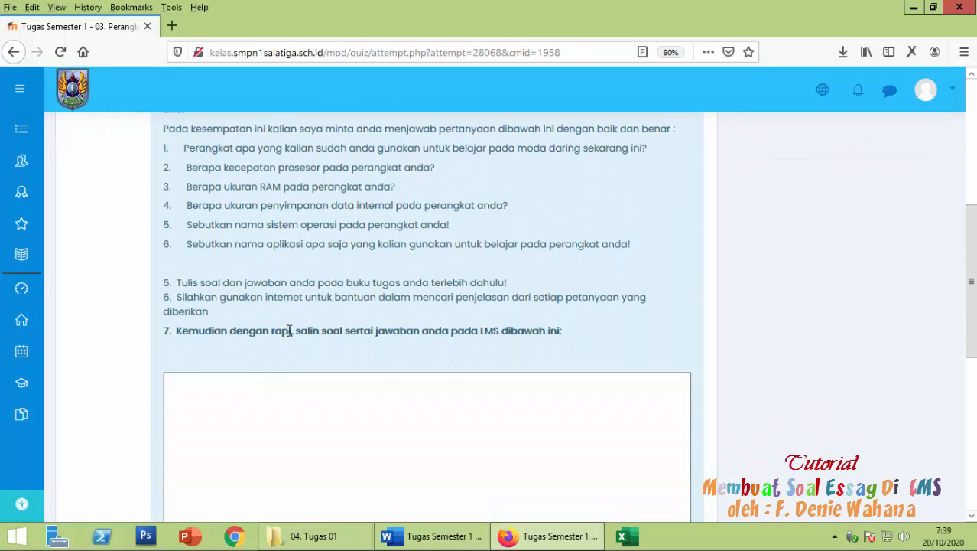
scroll(289, 330, "down", 3)
left_click(289, 331)
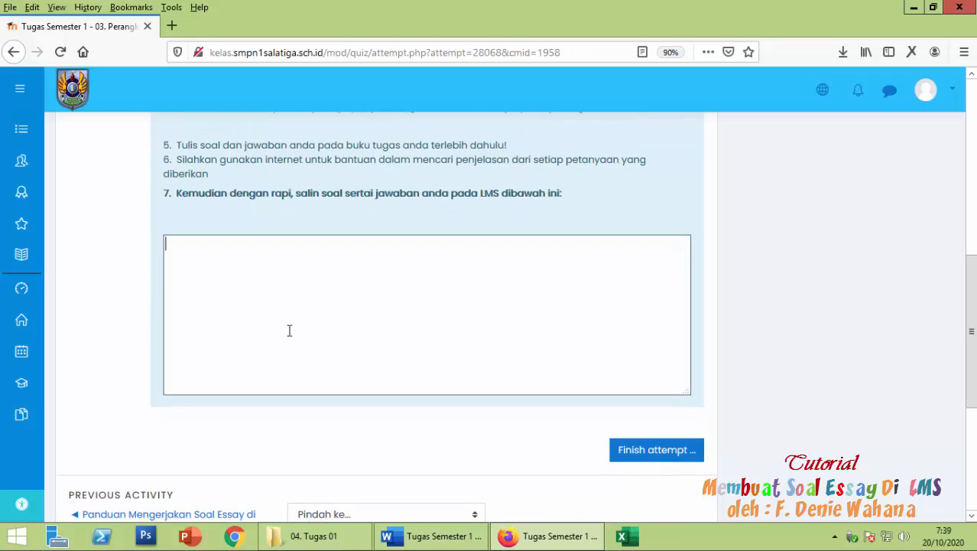
scroll(289, 330, "up", 2)
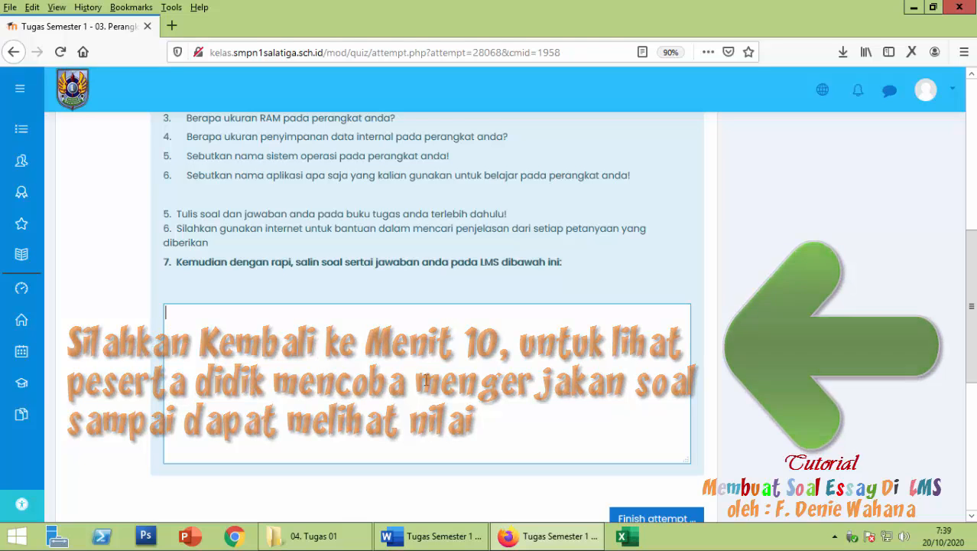
scroll(483, 375, "up", 2)
scroll(482, 376, "up", 1)
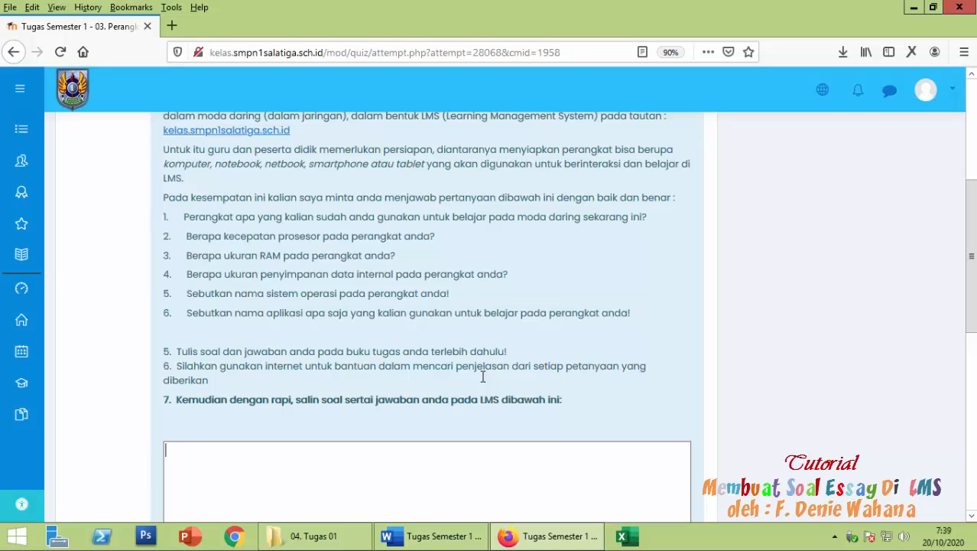
scroll(481, 376, "up", 5)
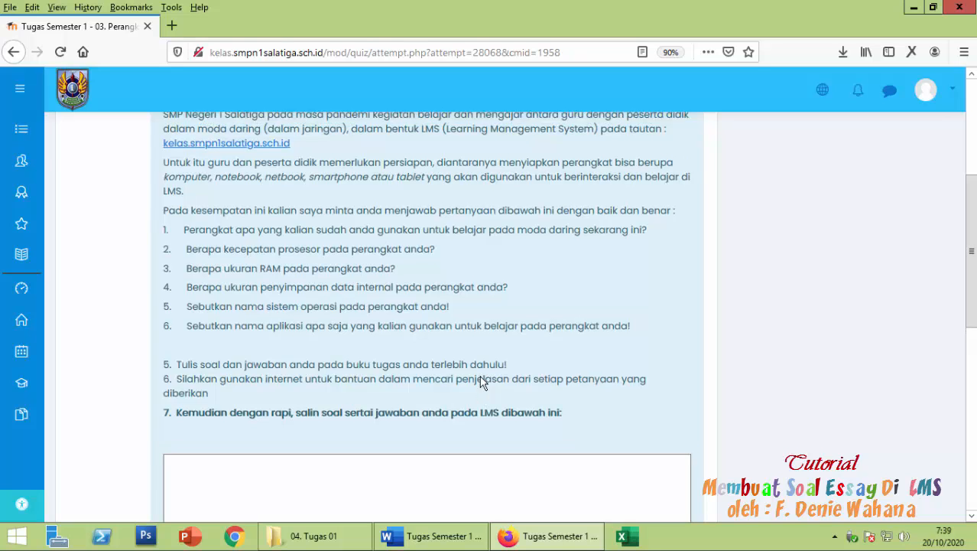
scroll(481, 375, "up", 2)
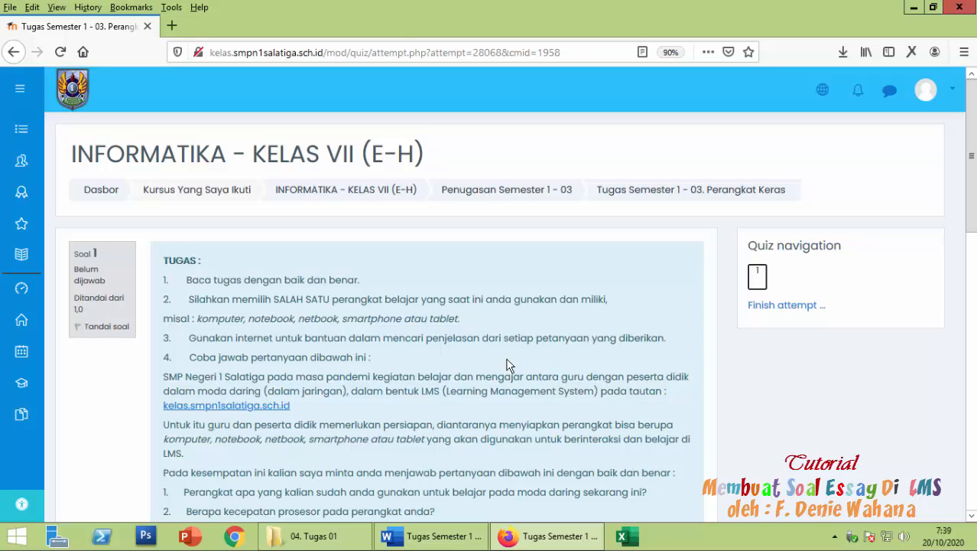
- Leave the essay answer box empty and log out of the demo student account
scroll(509, 366, "down", 6)
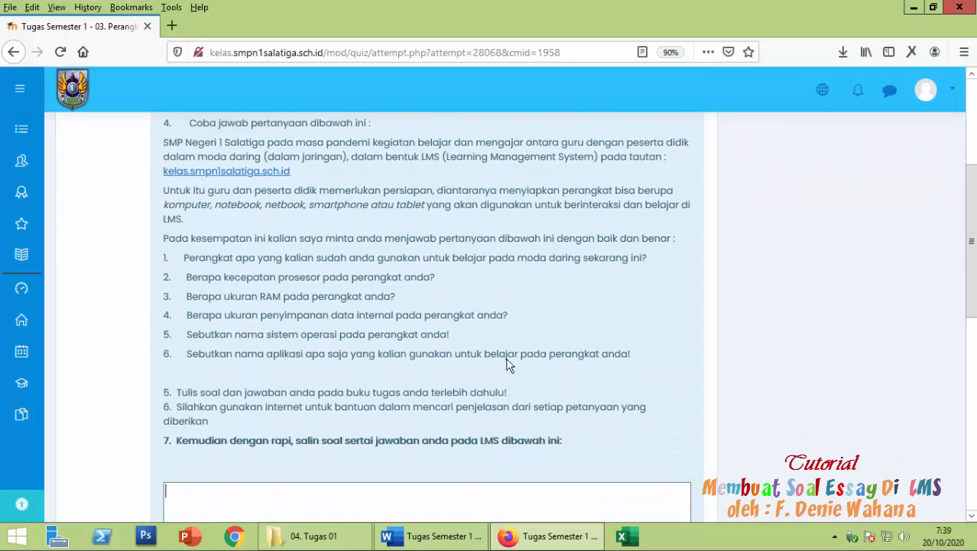
scroll(508, 366, "down", 5)
left_click(508, 365)
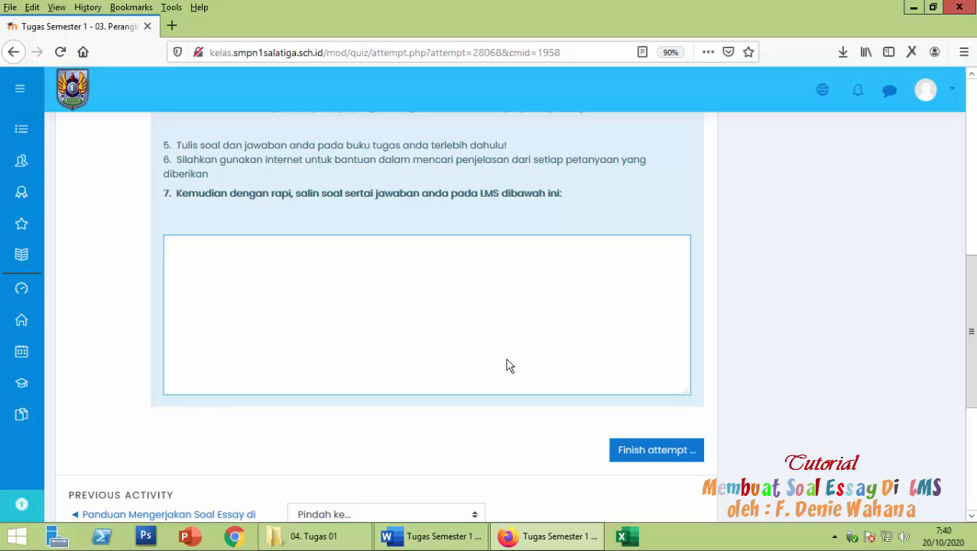
left_click(954, 95)
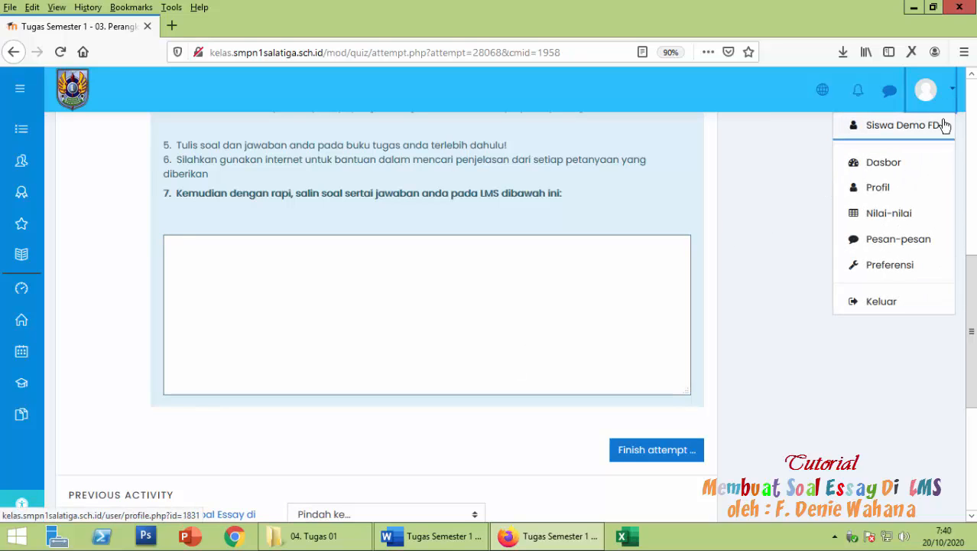
left_click(875, 309)
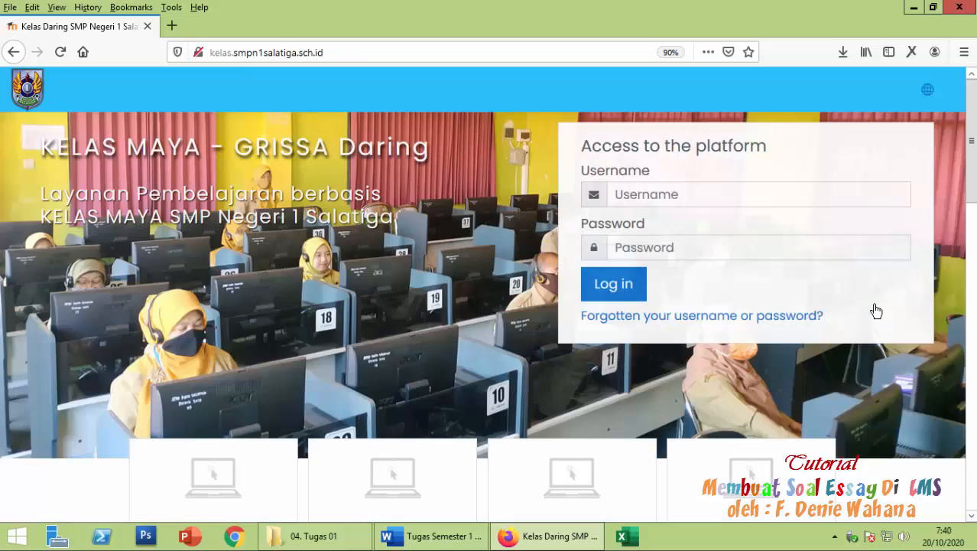